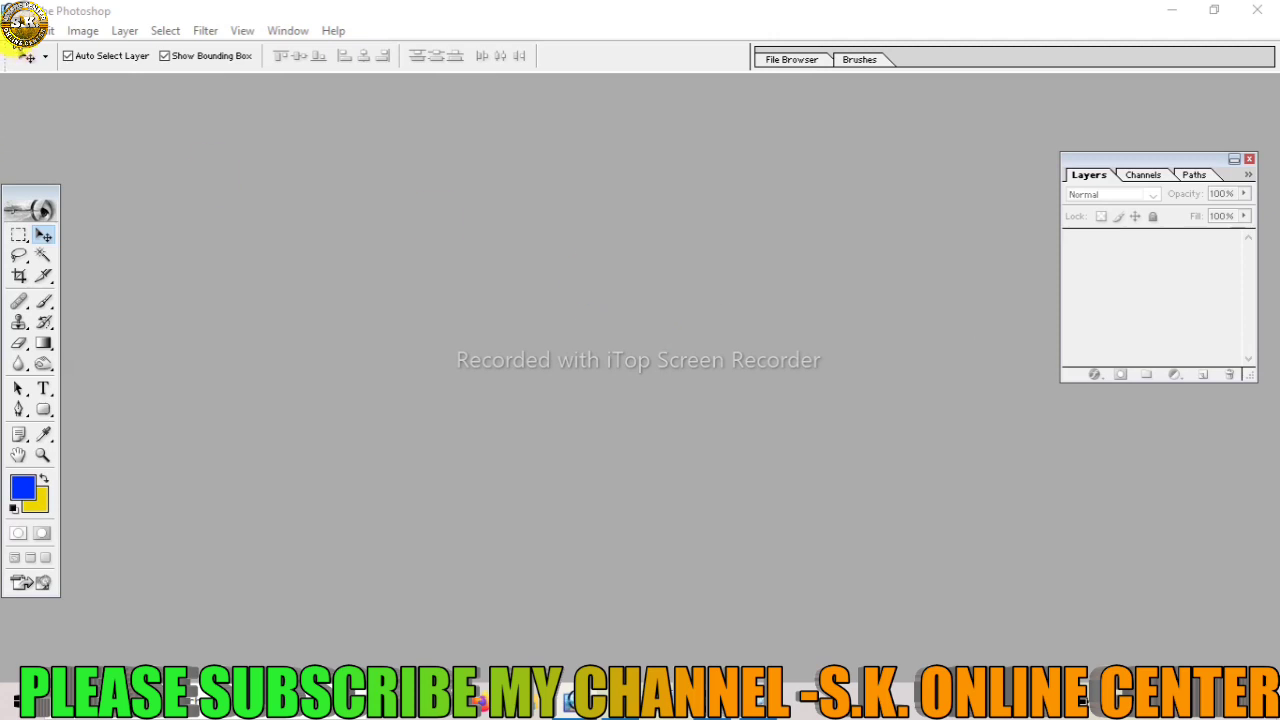
Open the File menu from the menu bar
left_click(40, 30)
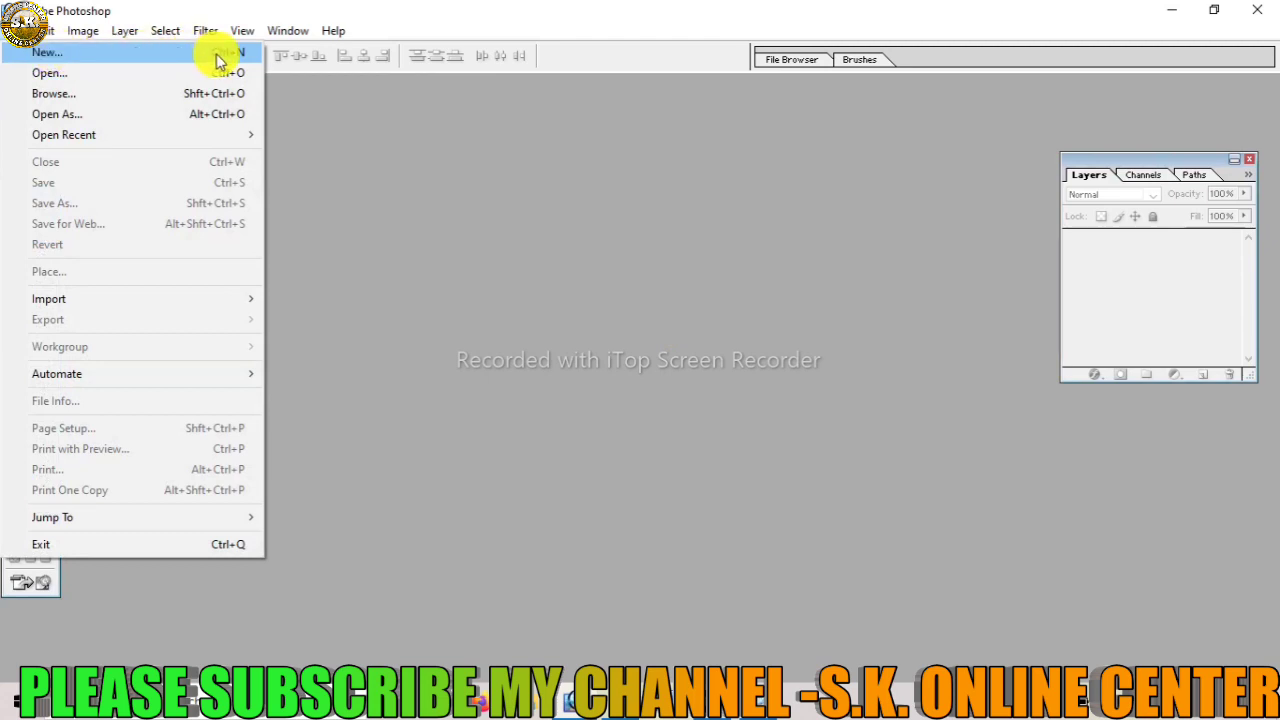
Start a new document (Ctrl+N) and switch its width and height units to inches
left_click(417, 171)
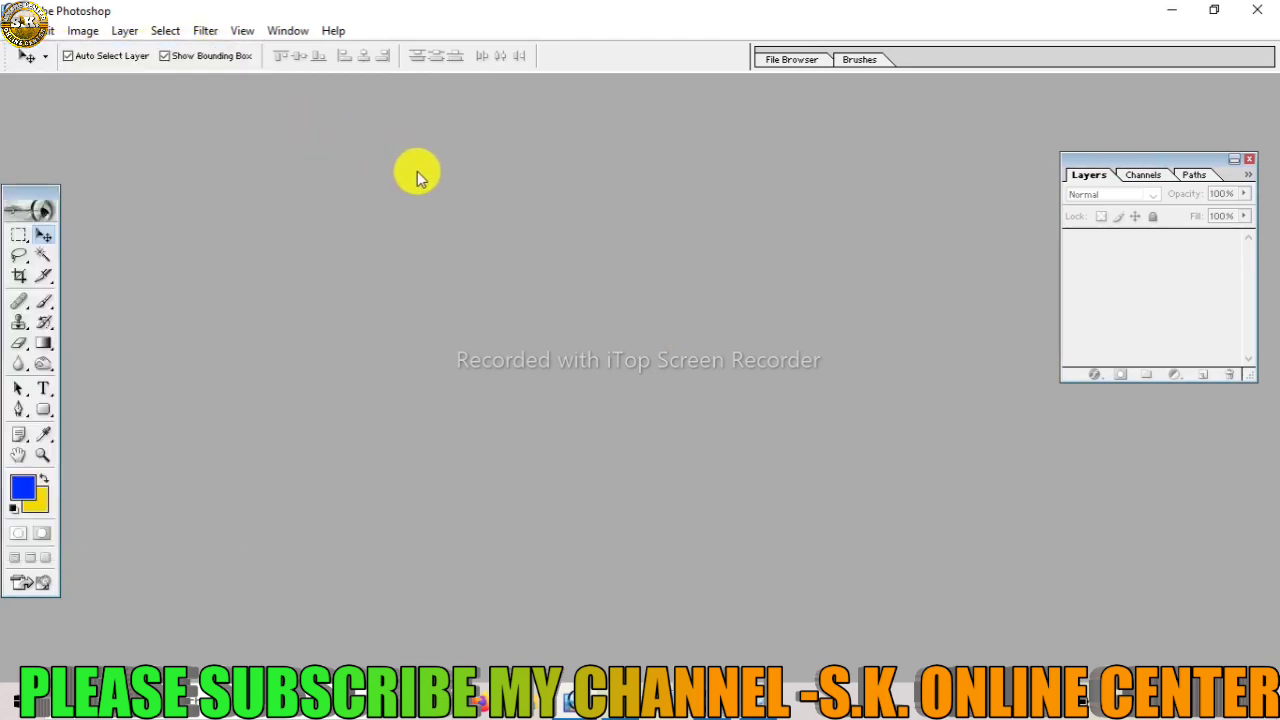
key("ctrl+n")
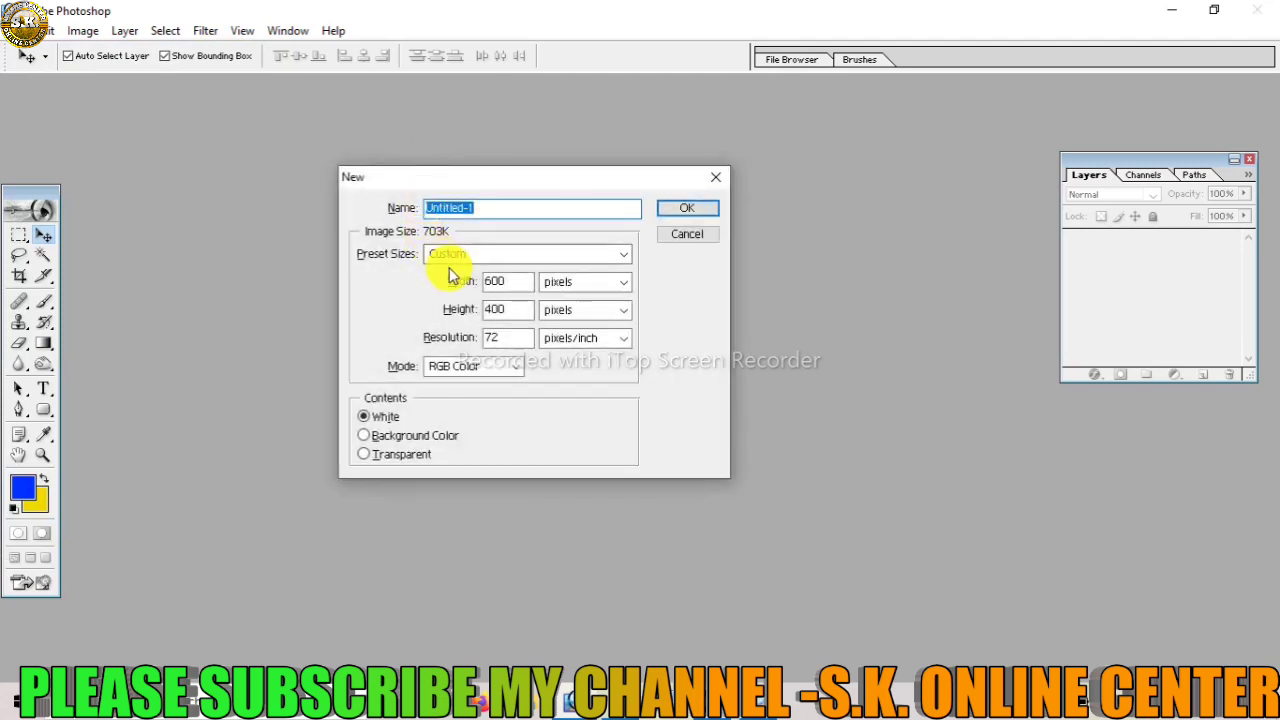
left_click_drag(517, 284, 434, 284)
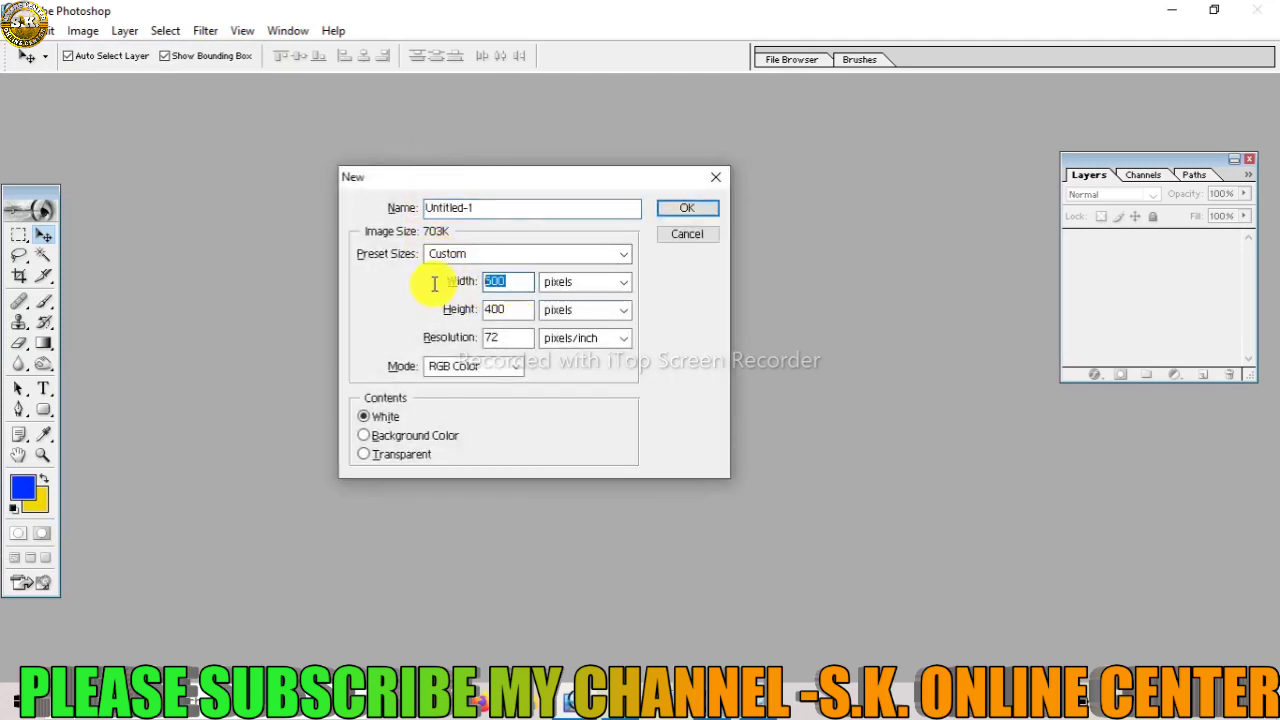
type("25")
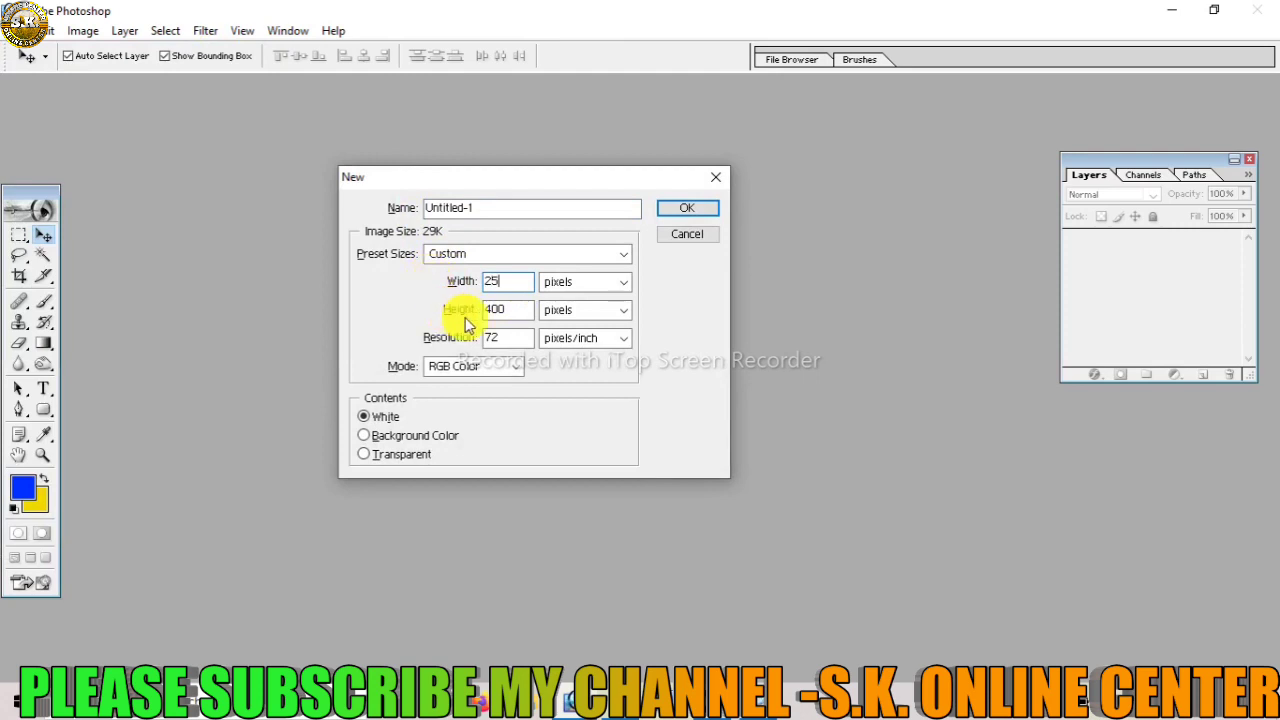
left_click_drag(523, 309, 466, 314)
type("10")
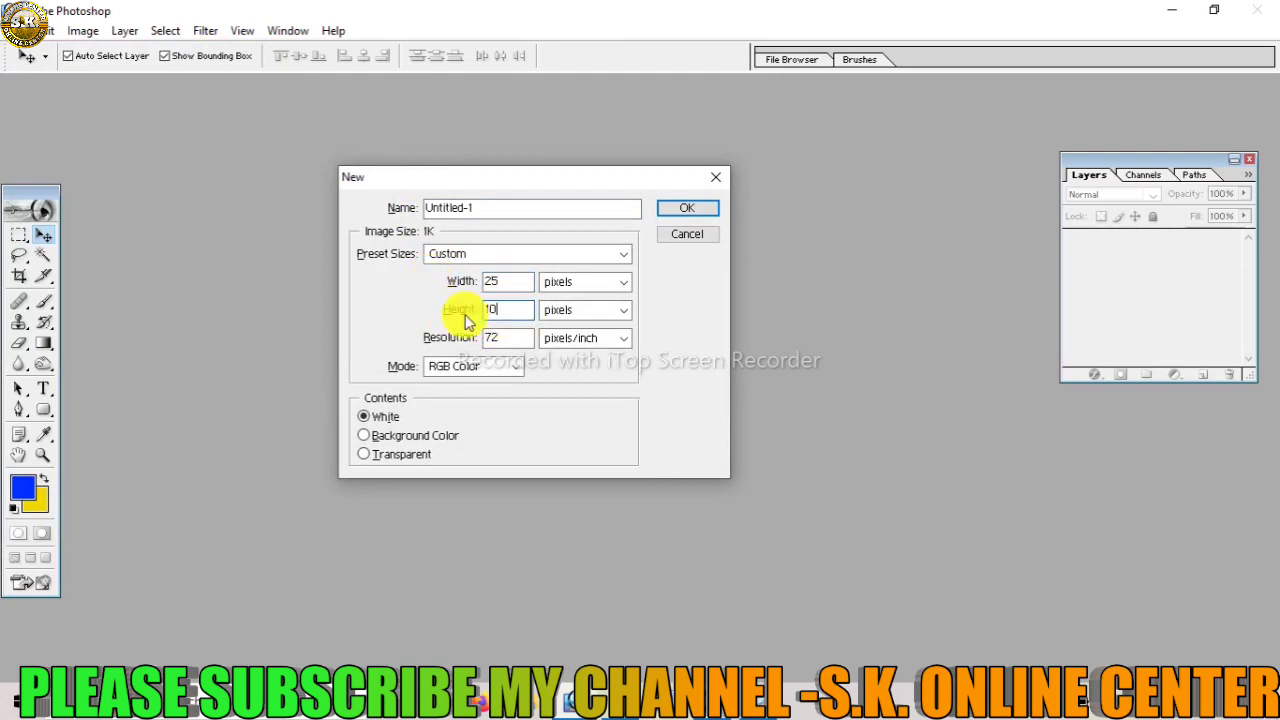
left_click(580, 280)
left_click(562, 315)
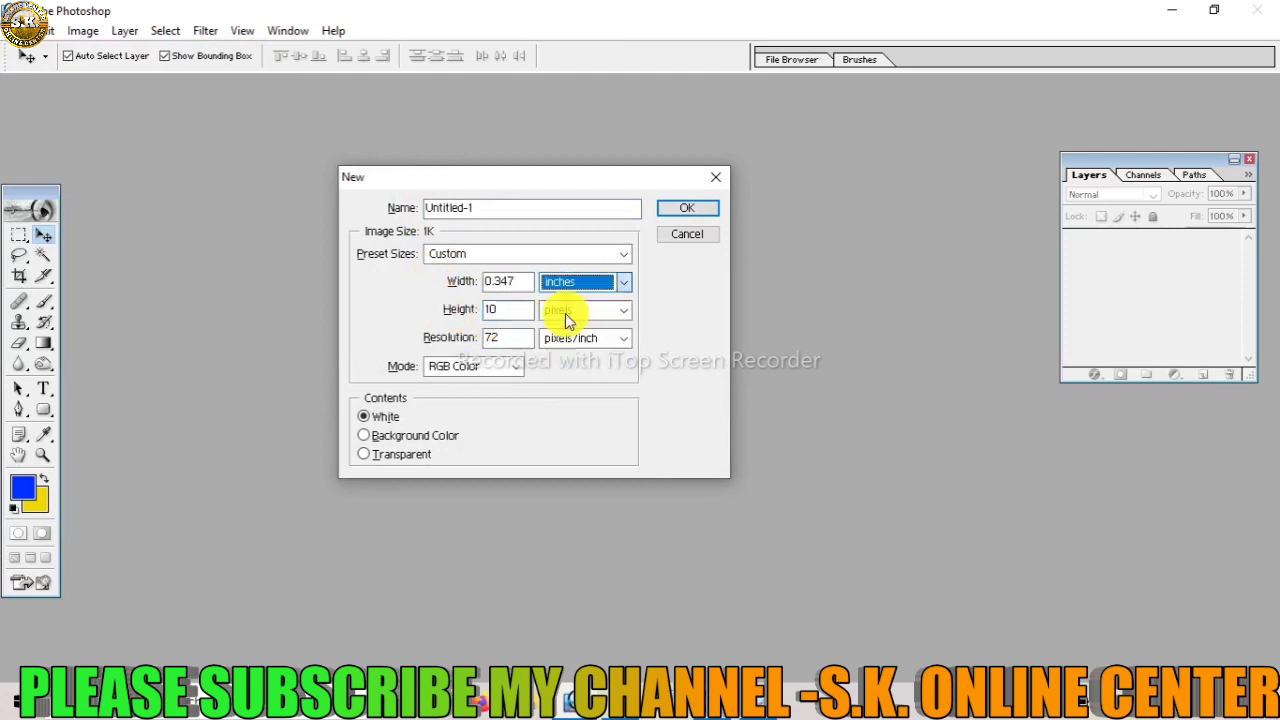
left_click(552, 347)
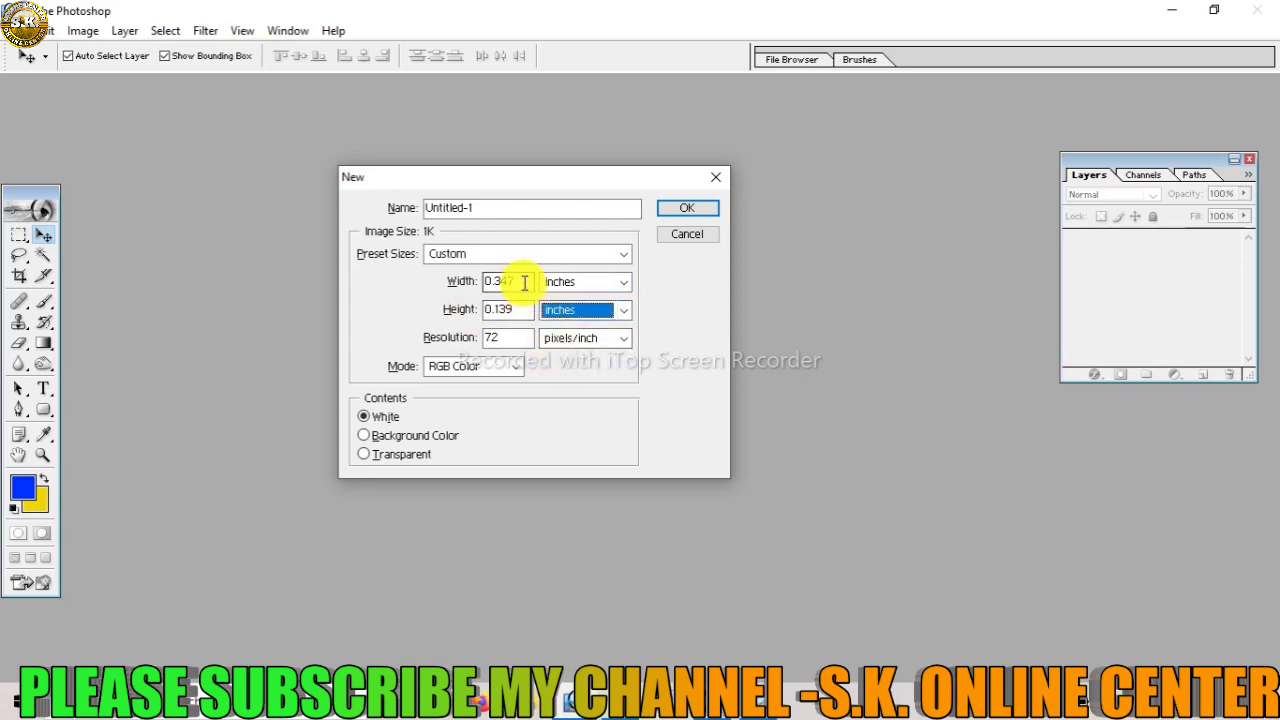
Set width 25, height 10 and resolution 300, then create the document
left_click_drag(521, 281, 420, 283)
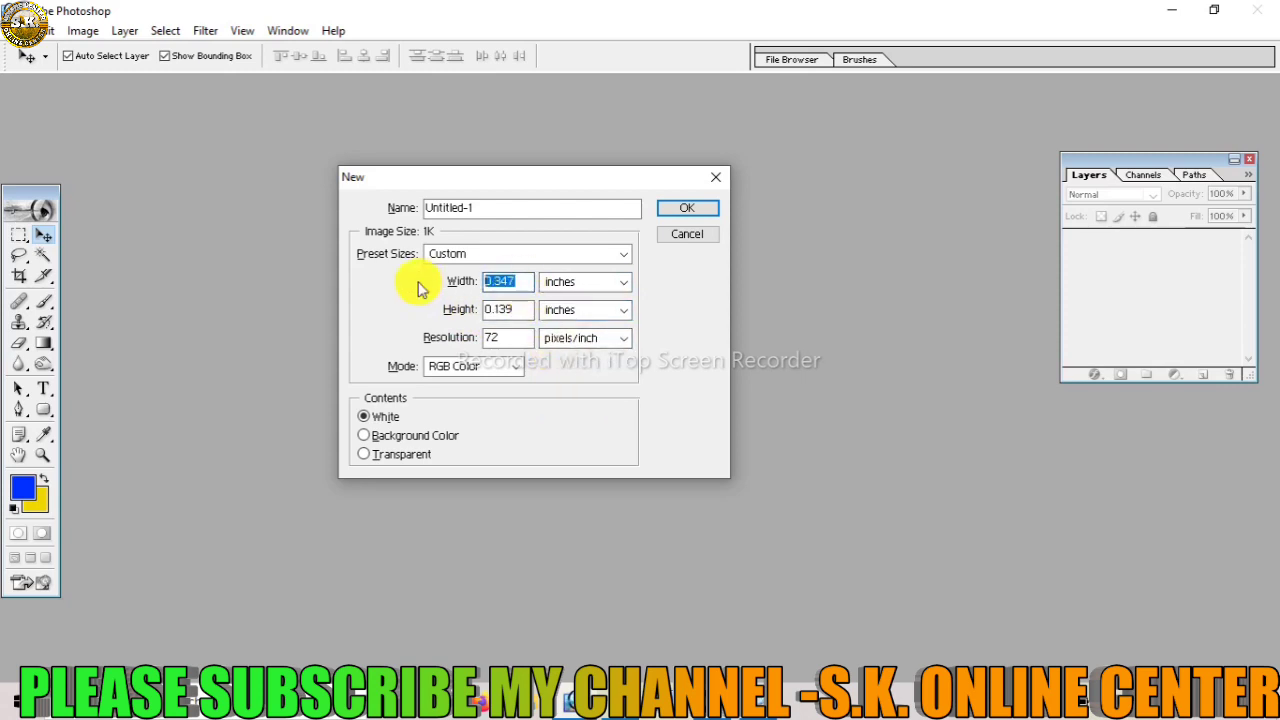
type("5")
key("BackSpace")
type("25")
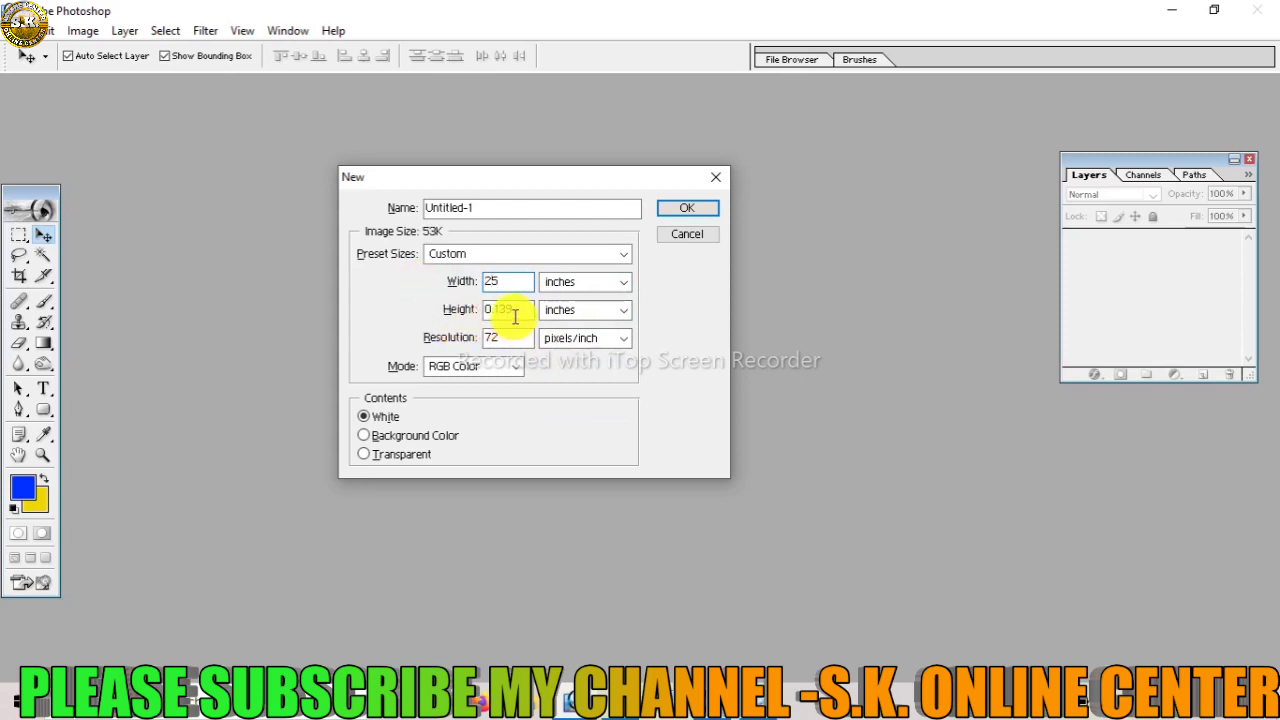
left_click_drag(515, 316, 453, 311)
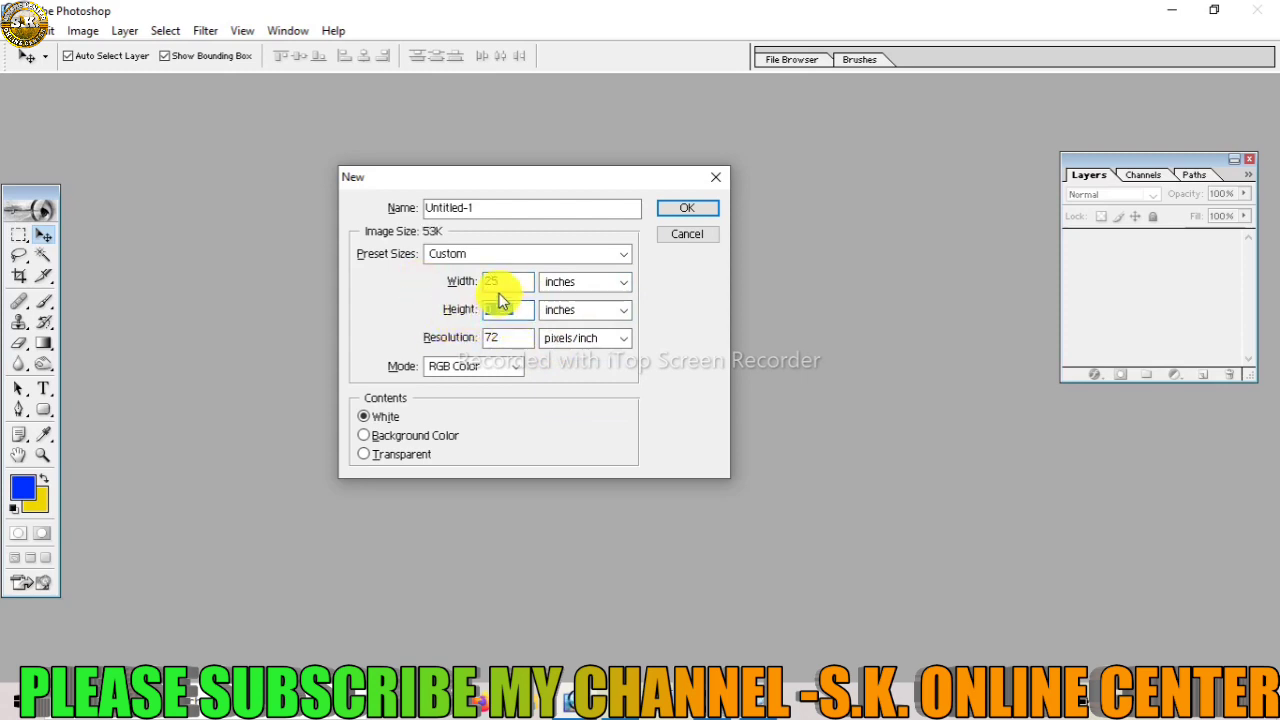
type("10")
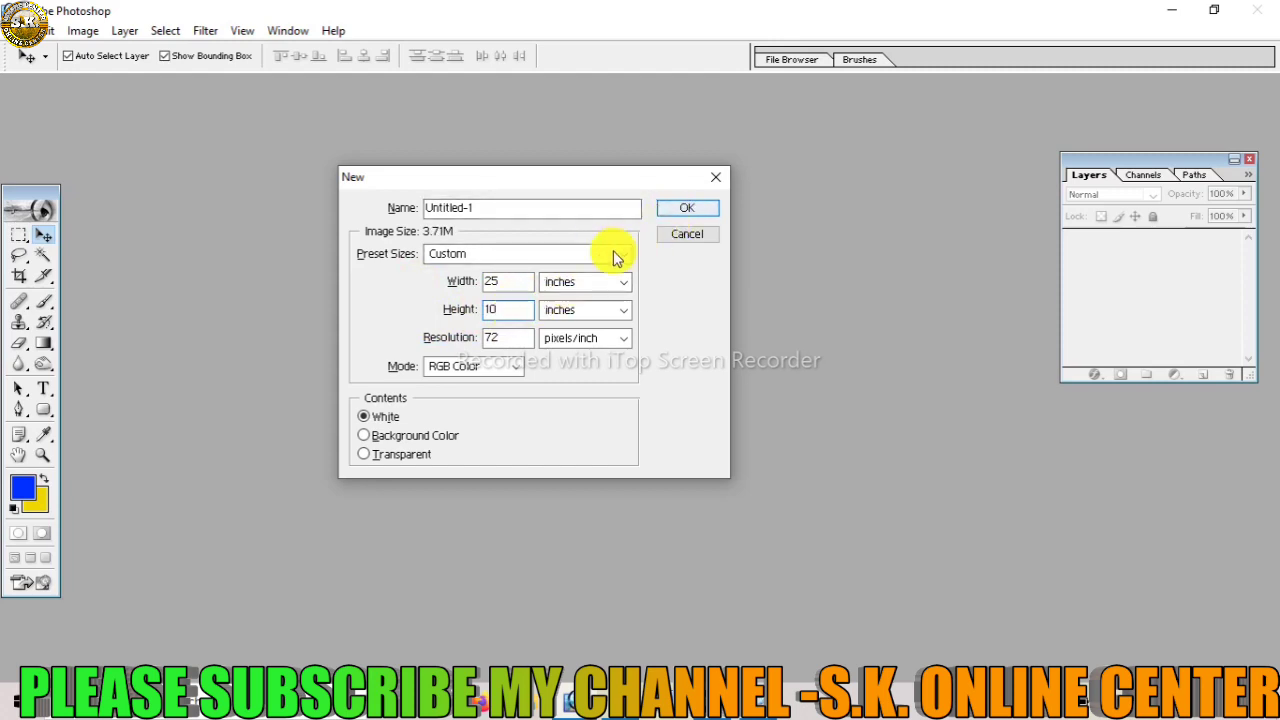
key("Tab")
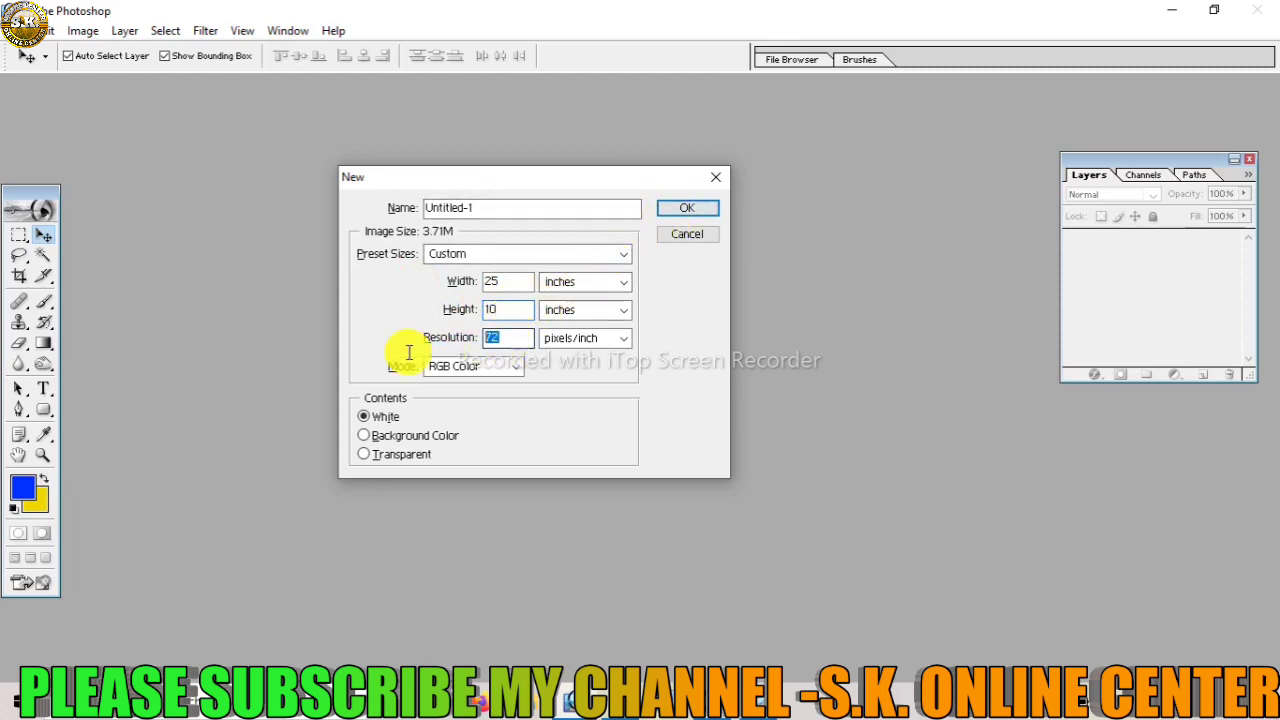
type("300")
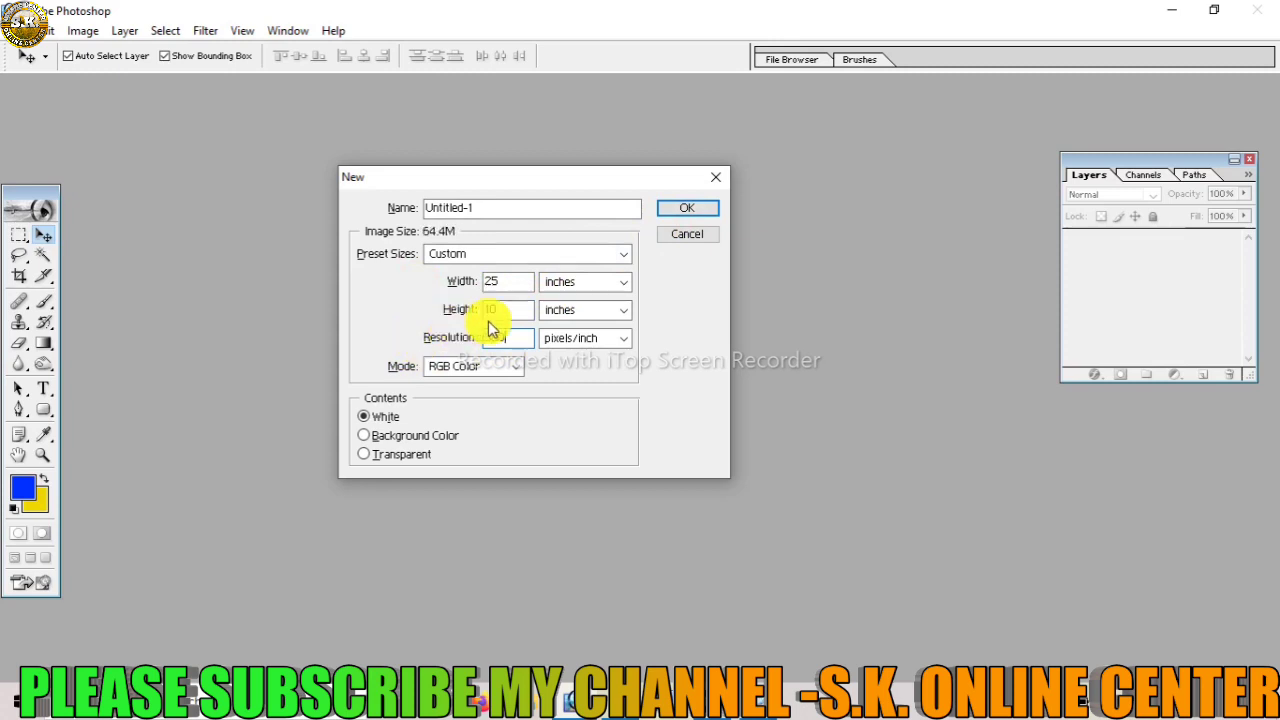
left_click(680, 212)
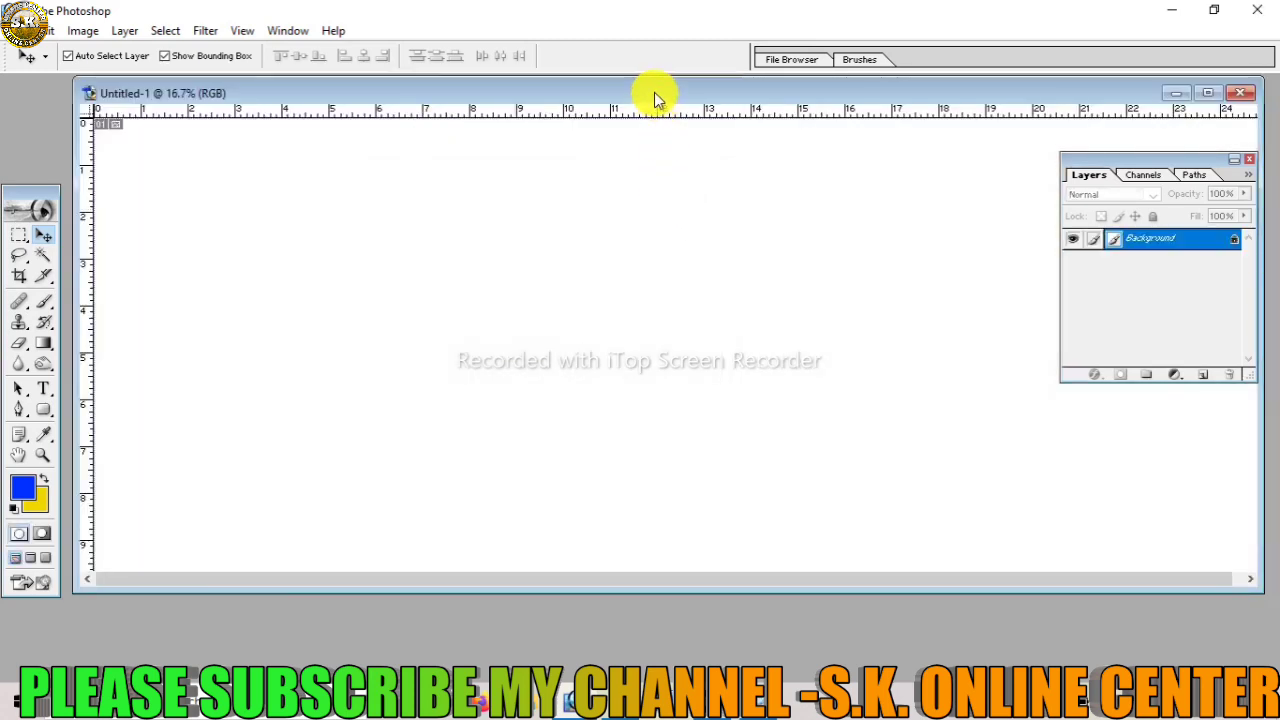
Maximize the document window and convert the locked Background into Layer 0
left_click_drag(654, 92, 622, 116)
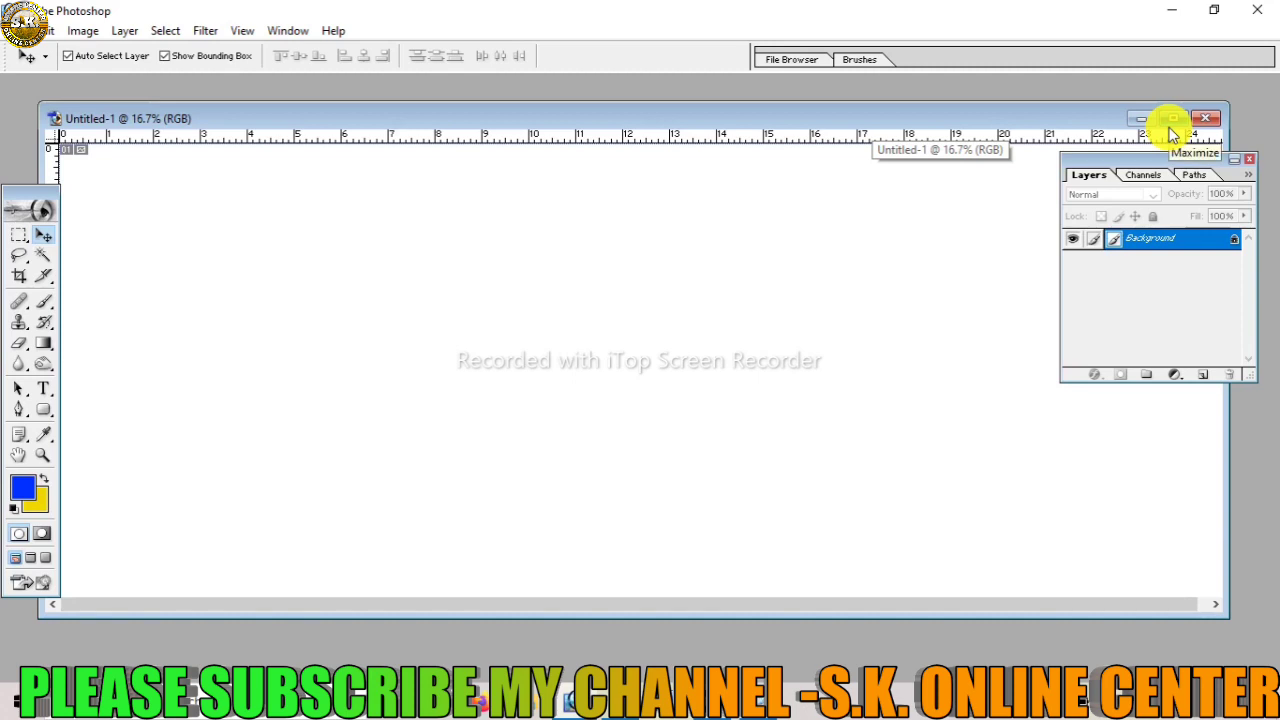
left_click(1170, 119)
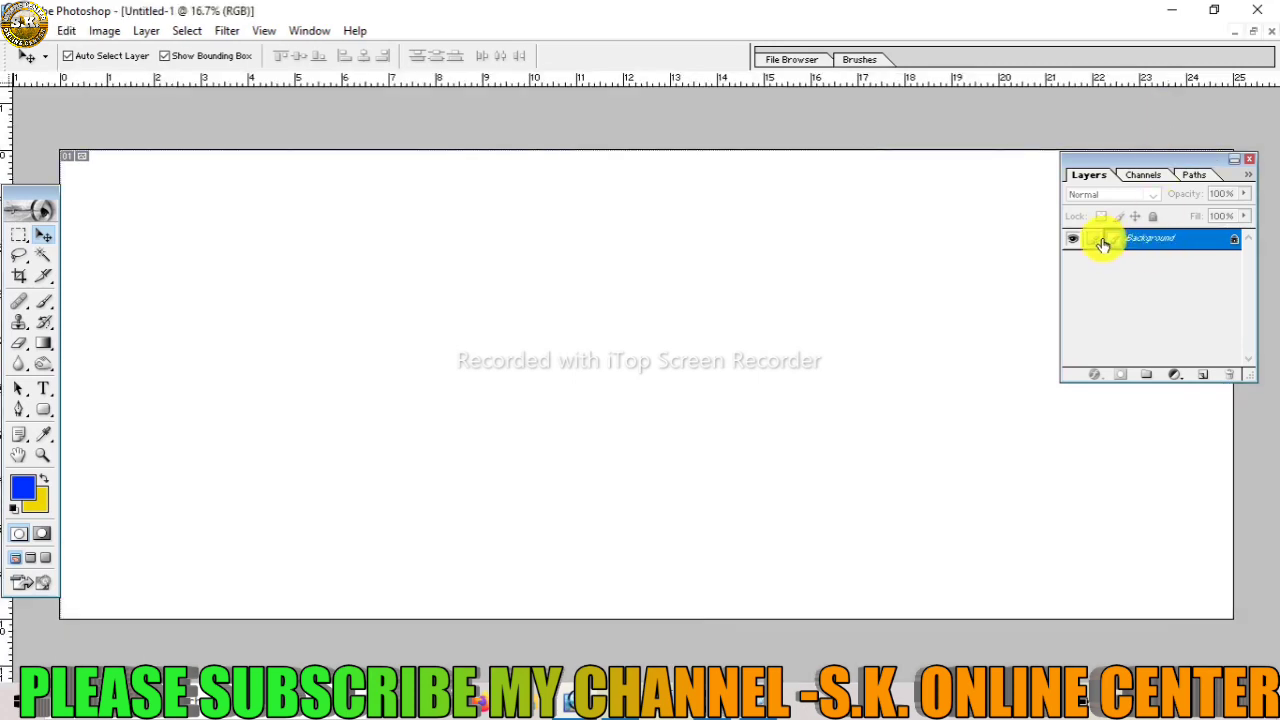
double_click(1213, 249)
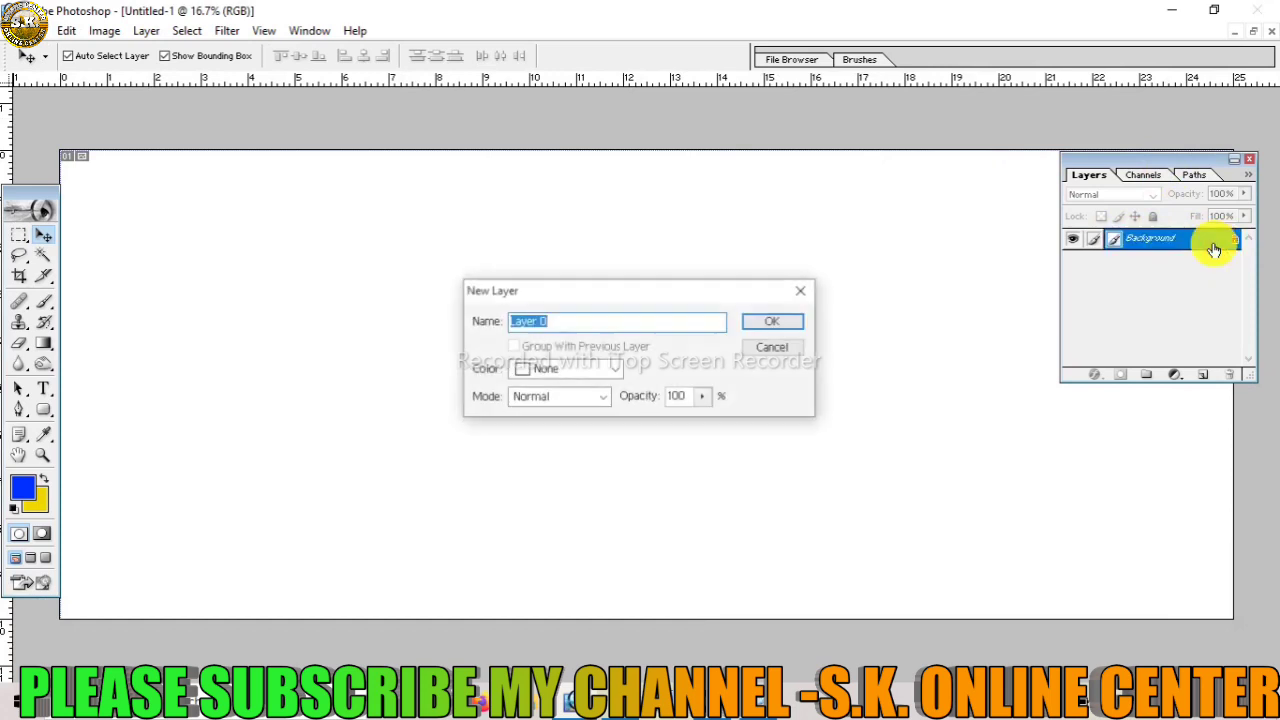
left_click(785, 328)
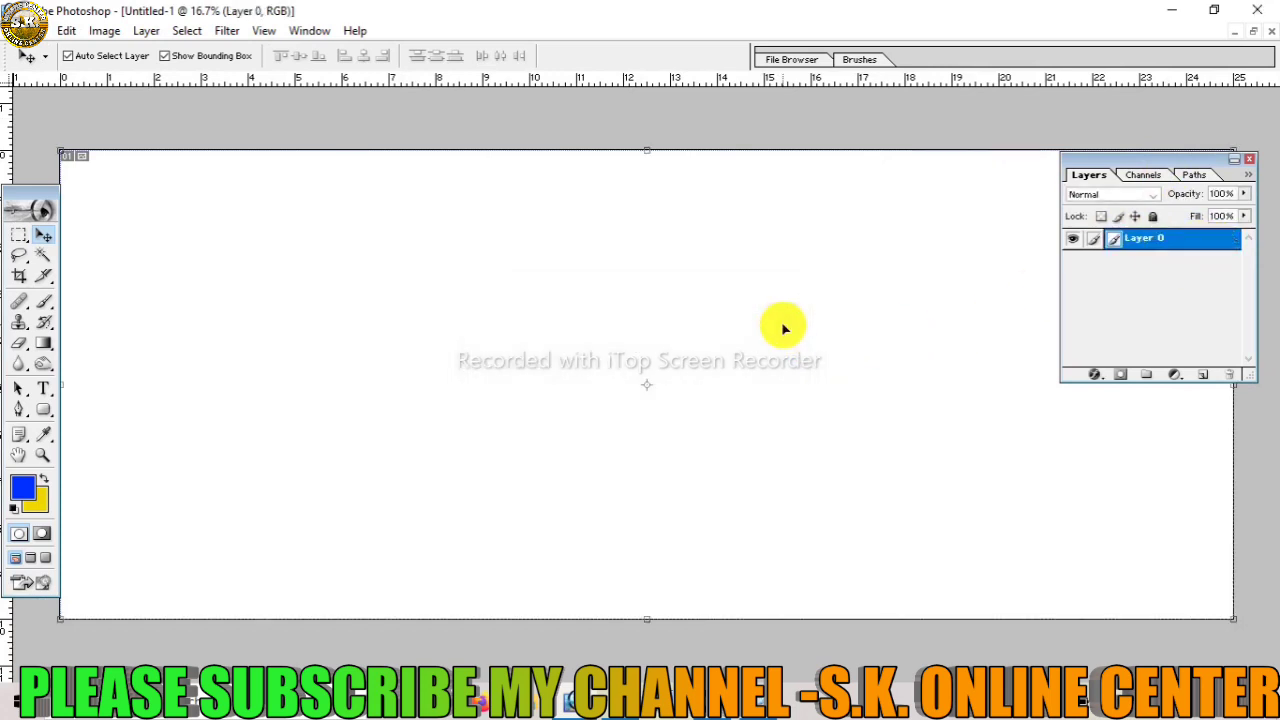
left_click(1186, 250)
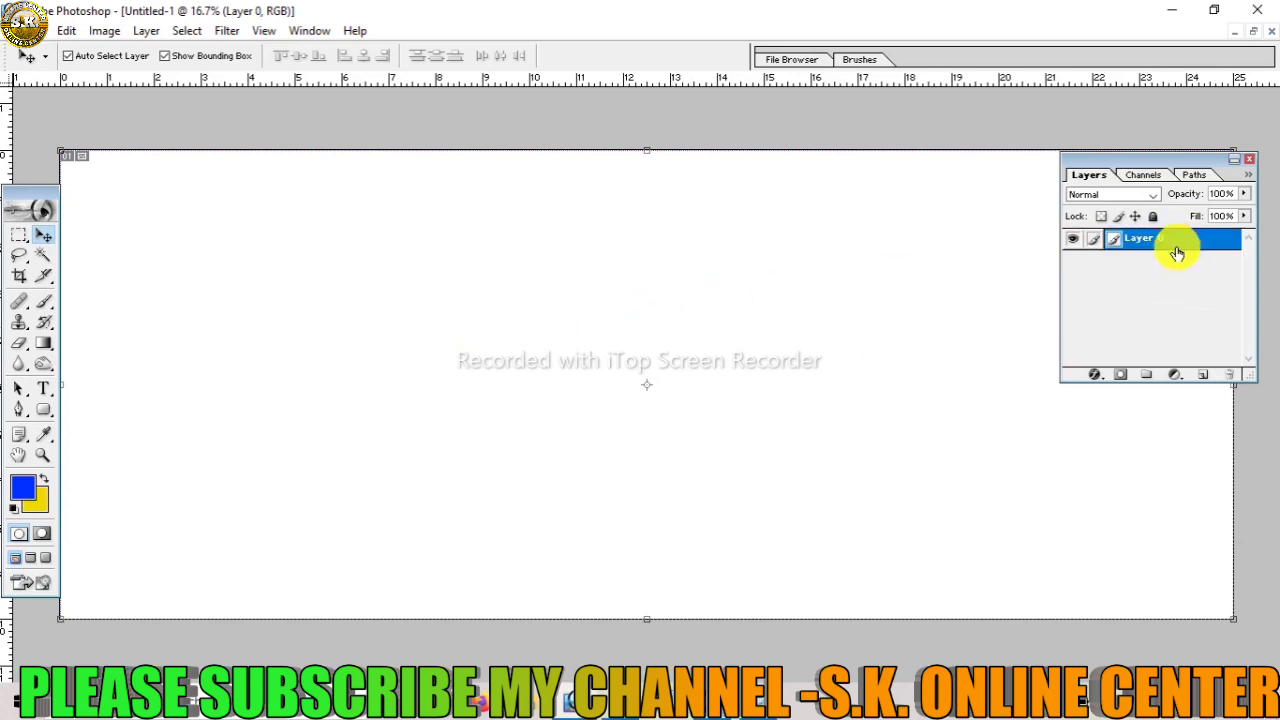
double_click(1177, 253)
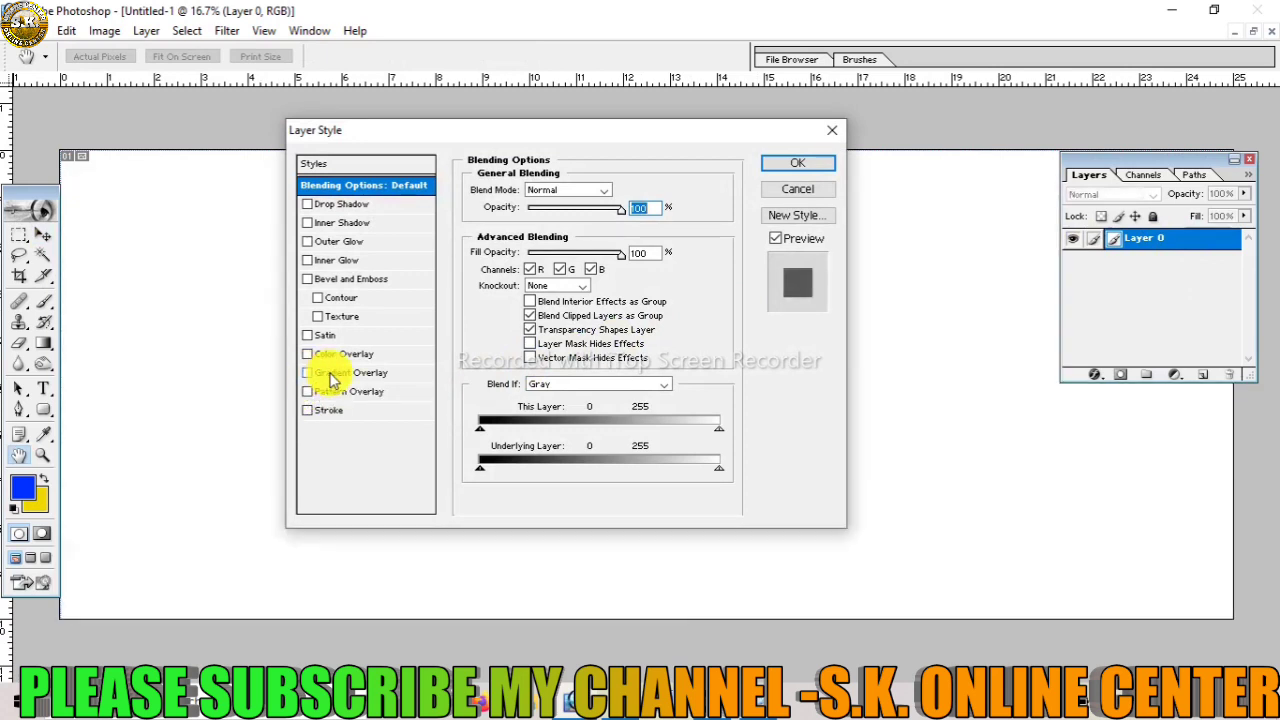
Enable Gradient Overlay on Layer 0 and preview several default preset gradients
left_click(330, 372)
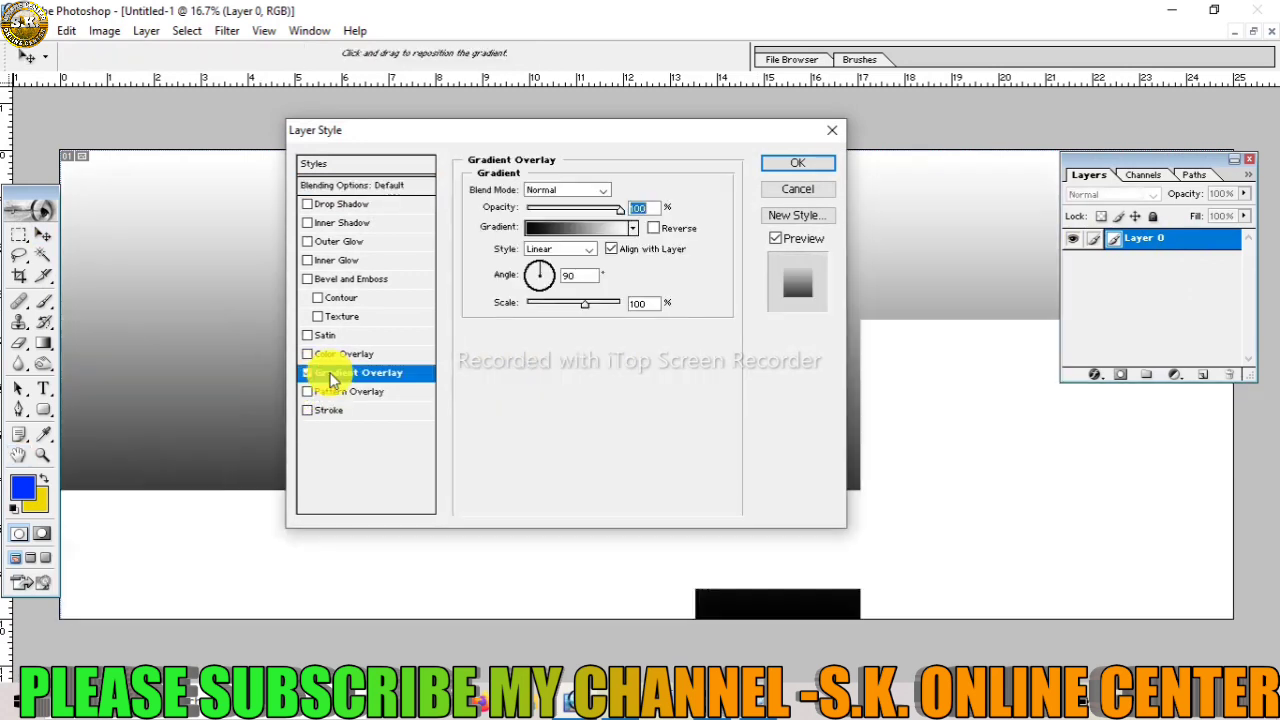
left_click(632, 228)
left_click(512, 296)
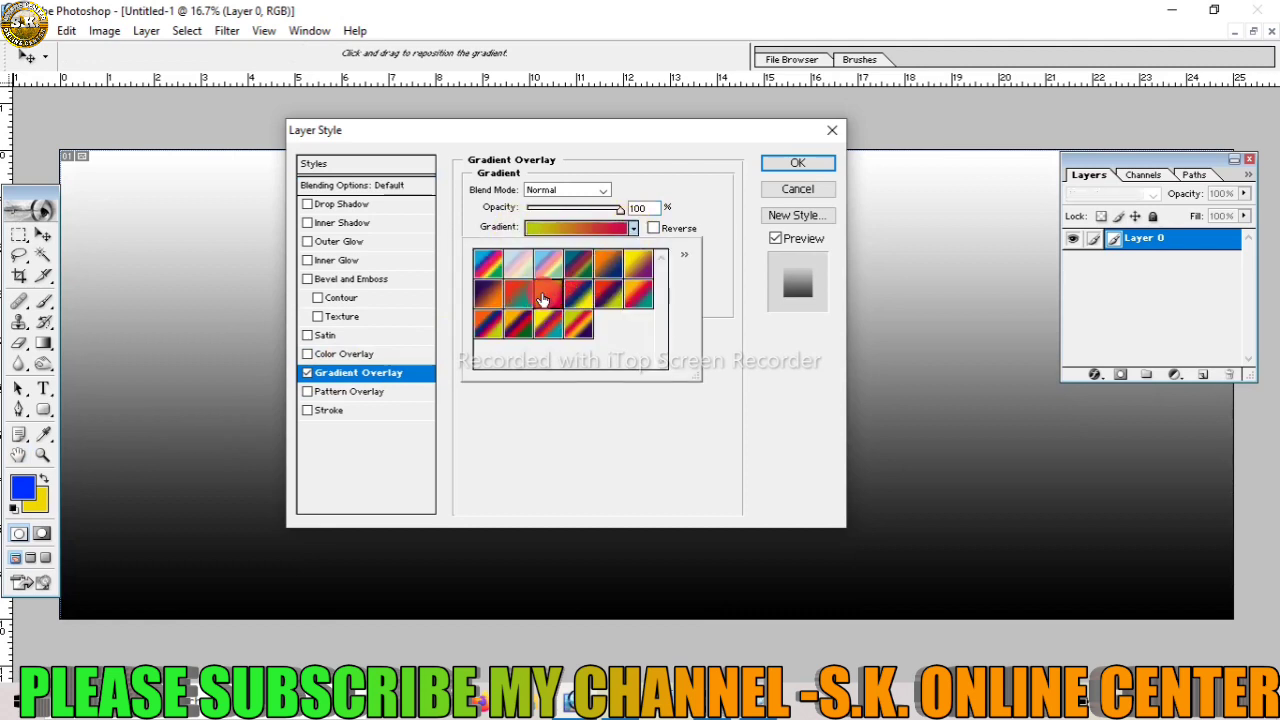
left_click(578, 290)
left_click(608, 275)
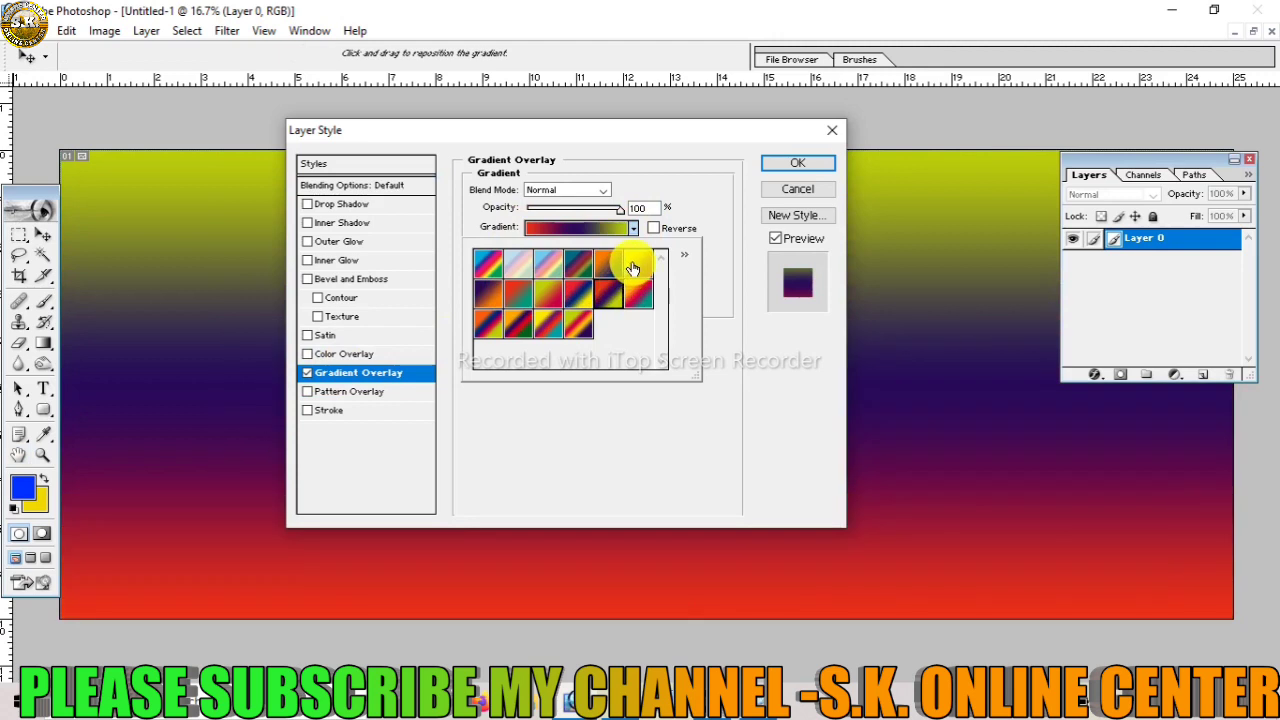
left_click(636, 270)
left_click(645, 298)
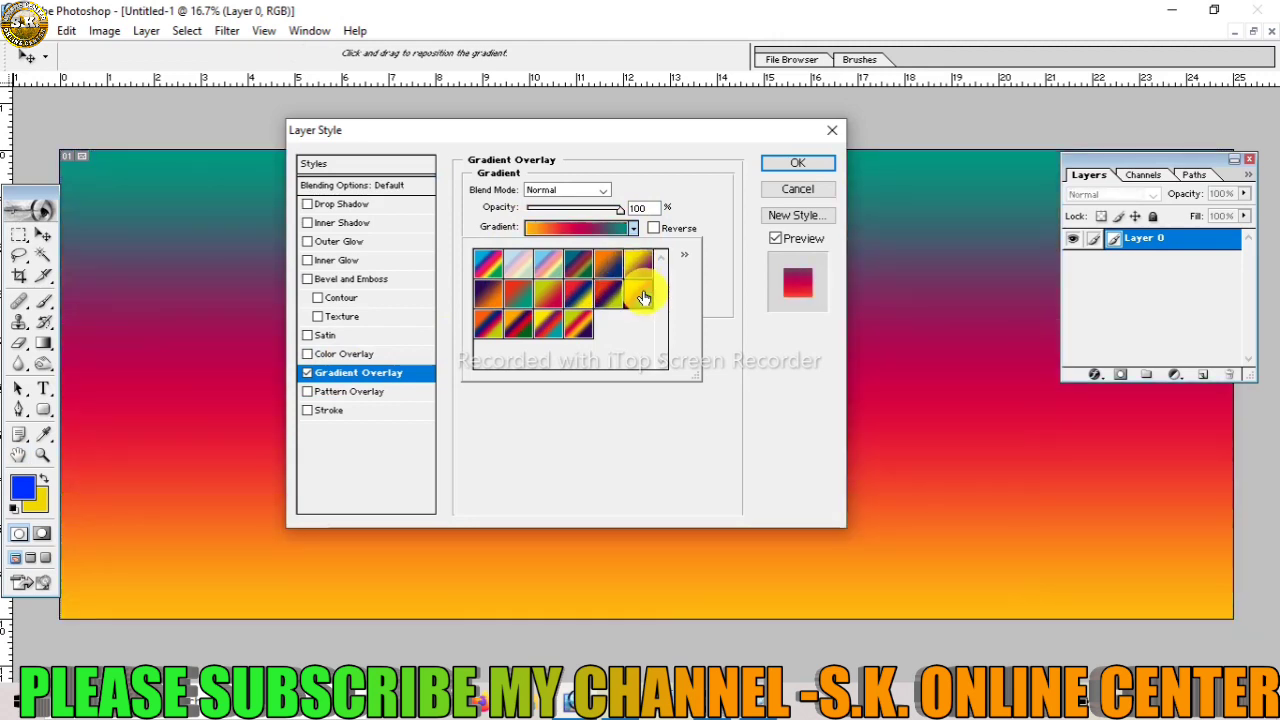
Load the Simple gradient library and preview its red-to-white and yellow-to-white gradients
left_click(684, 254)
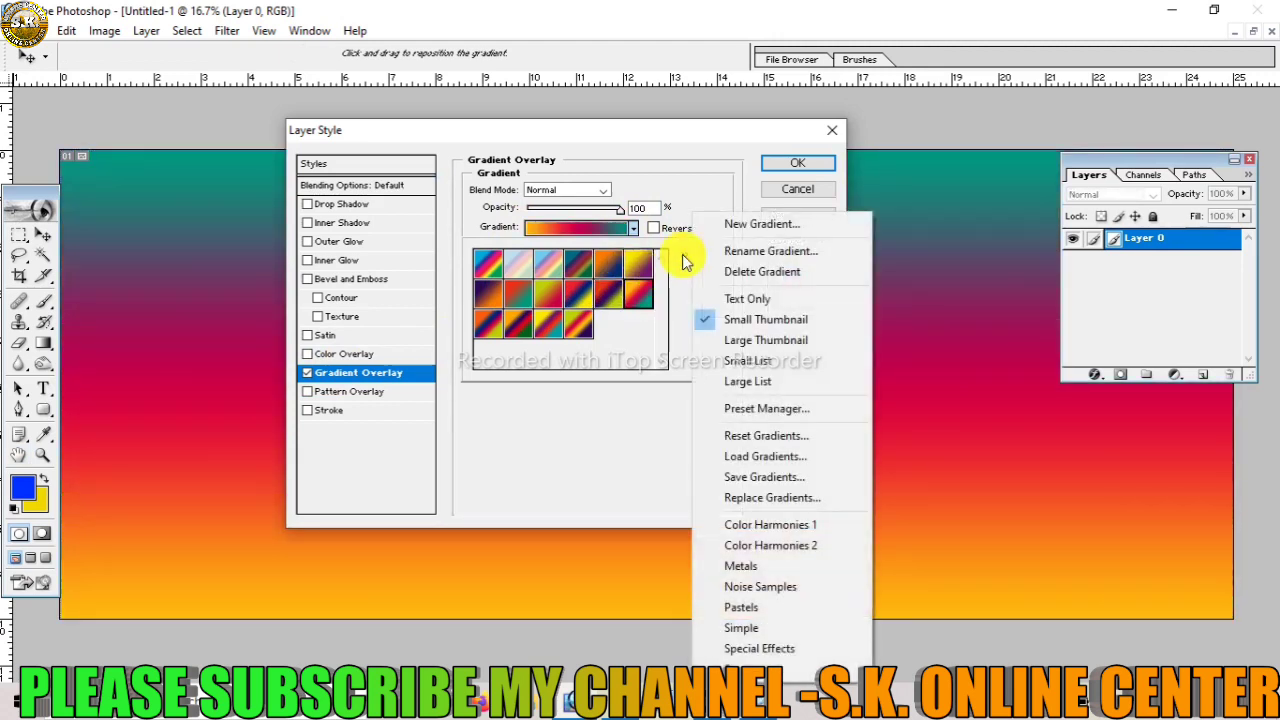
left_click(750, 626)
left_click(577, 279)
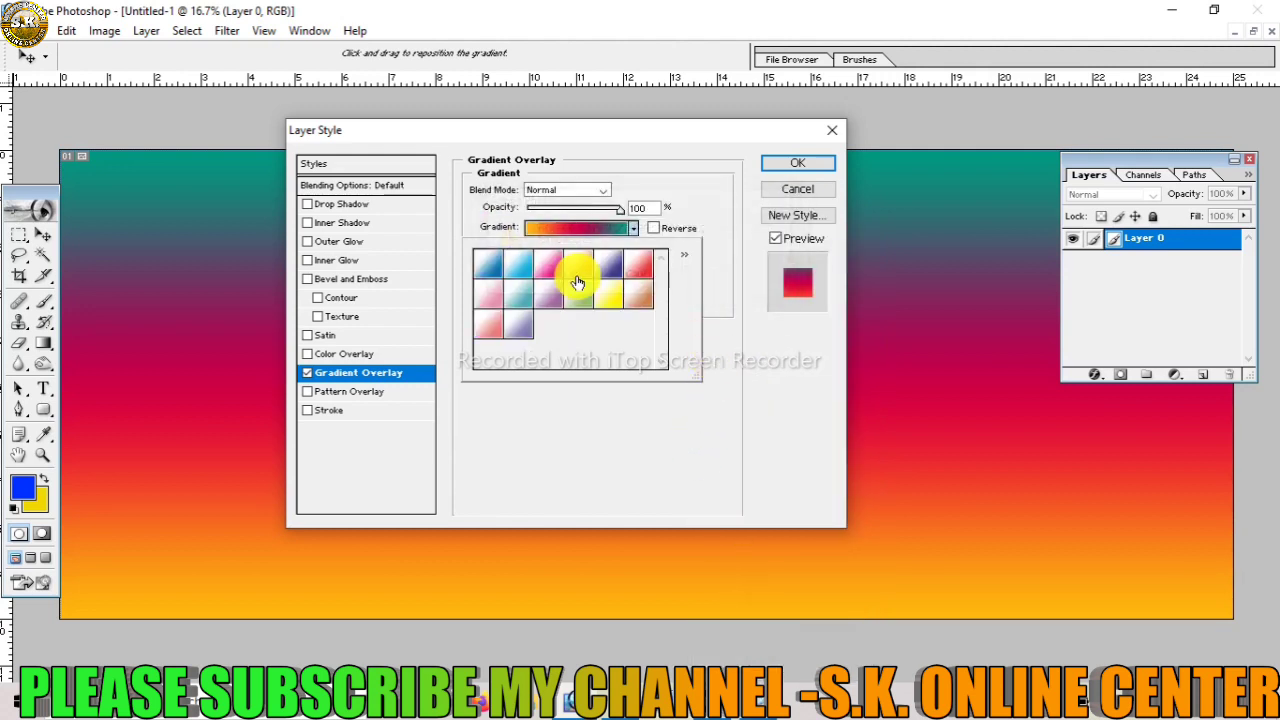
left_click(517, 268)
left_click(577, 265)
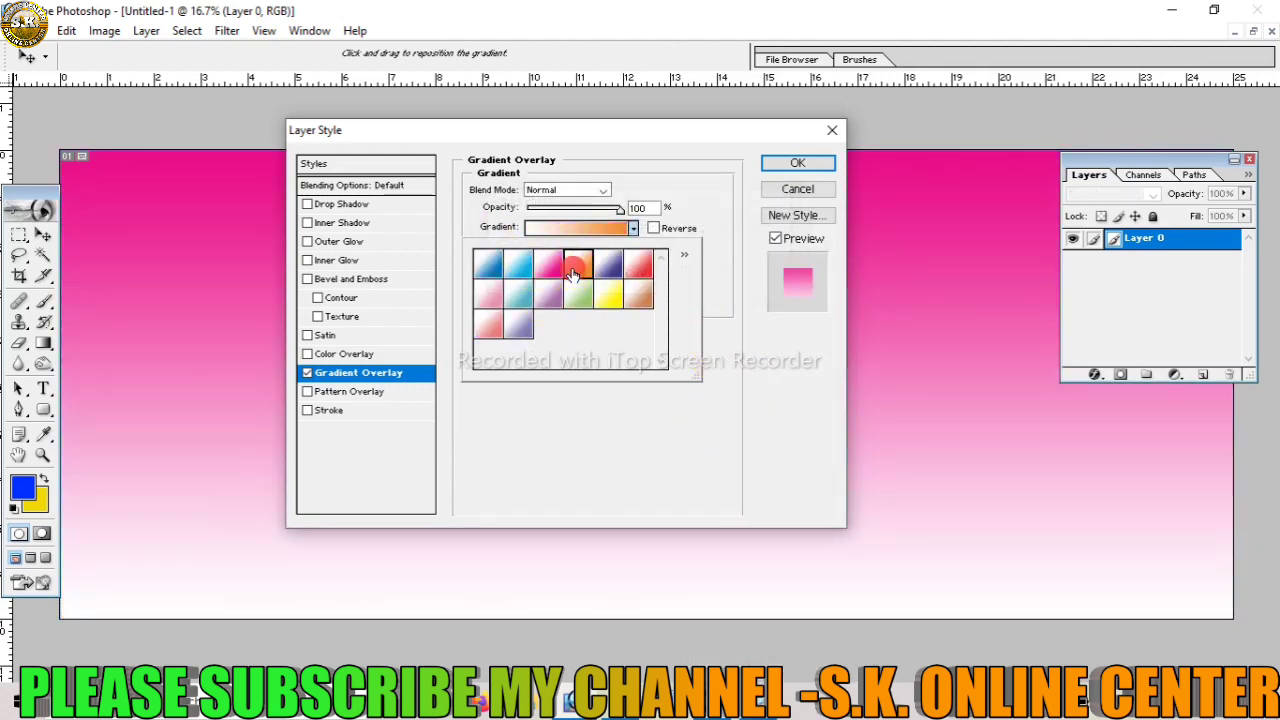
left_click(607, 268)
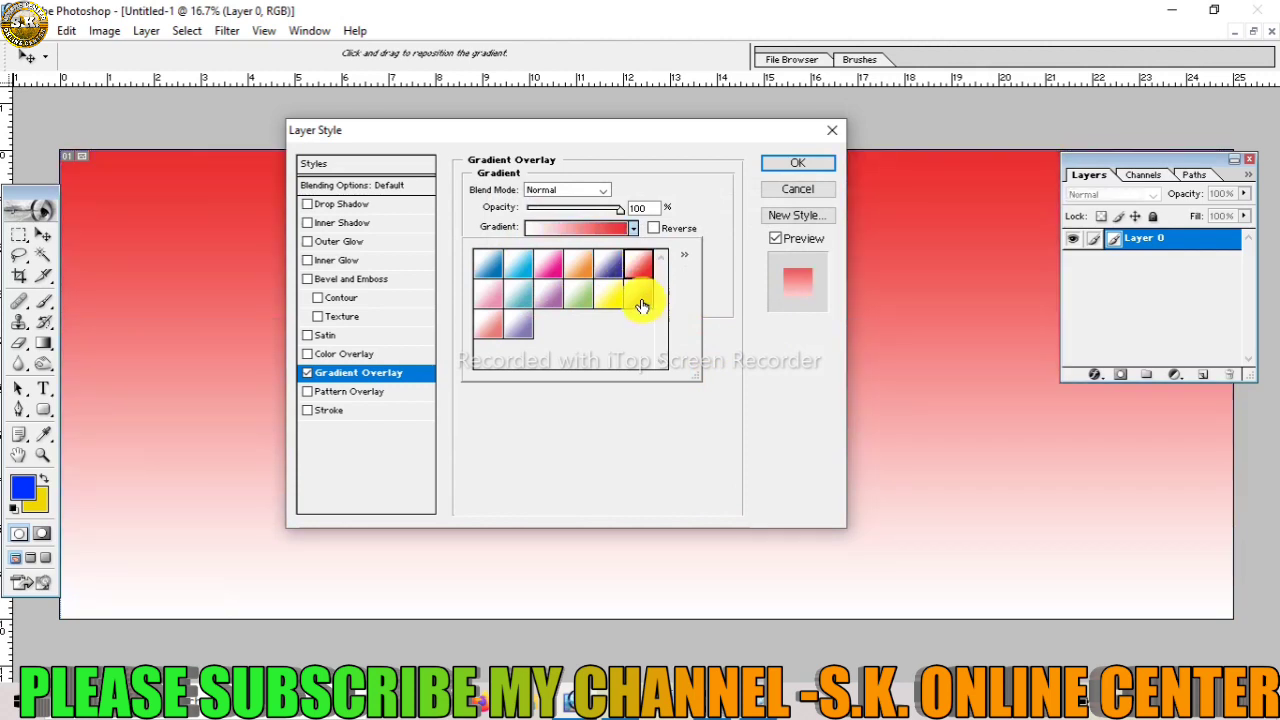
left_click(637, 295)
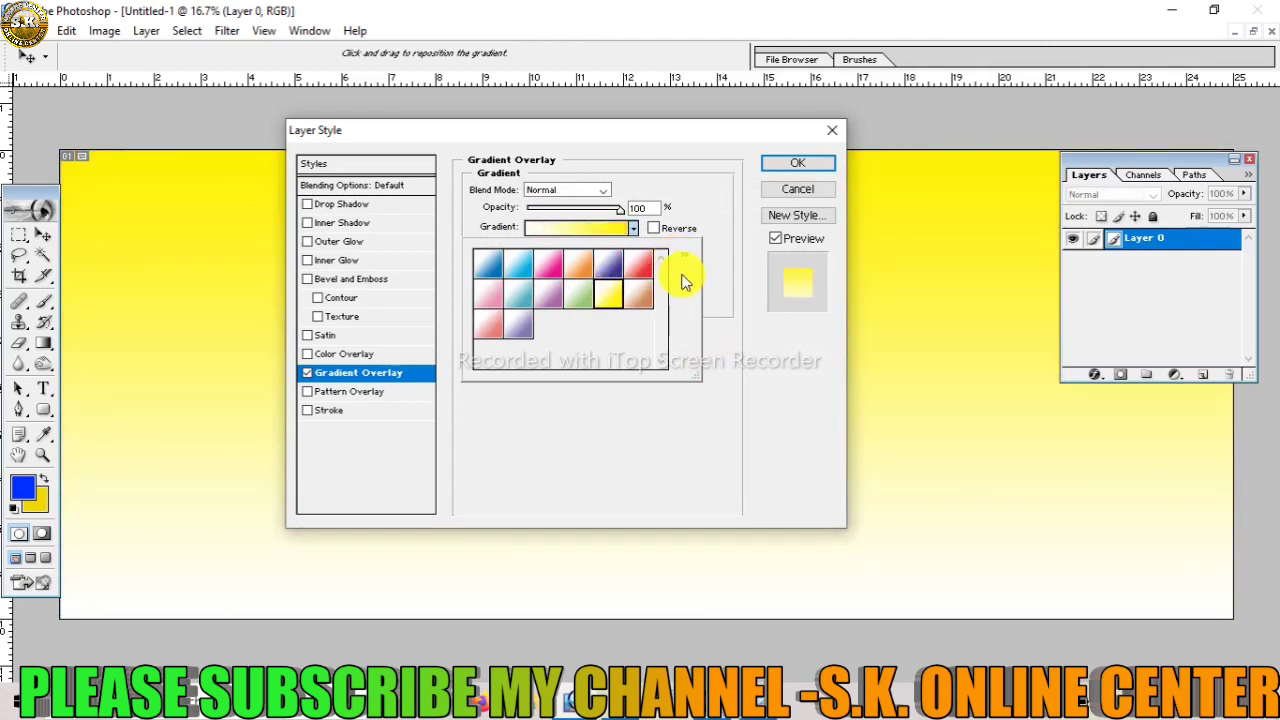
Load the Special Effects gradient library and apply the transparent rainbow-stripes gradient
left_click(684, 256)
left_click(757, 650)
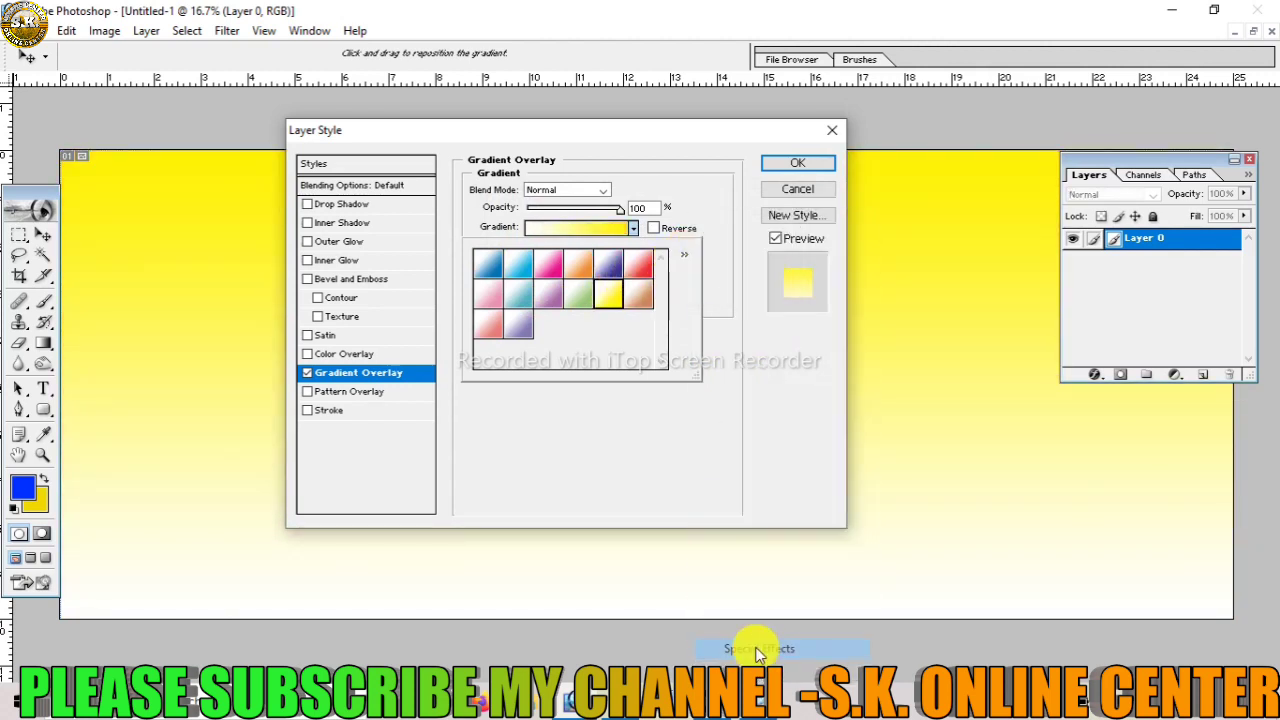
left_click(568, 273)
left_click(518, 264)
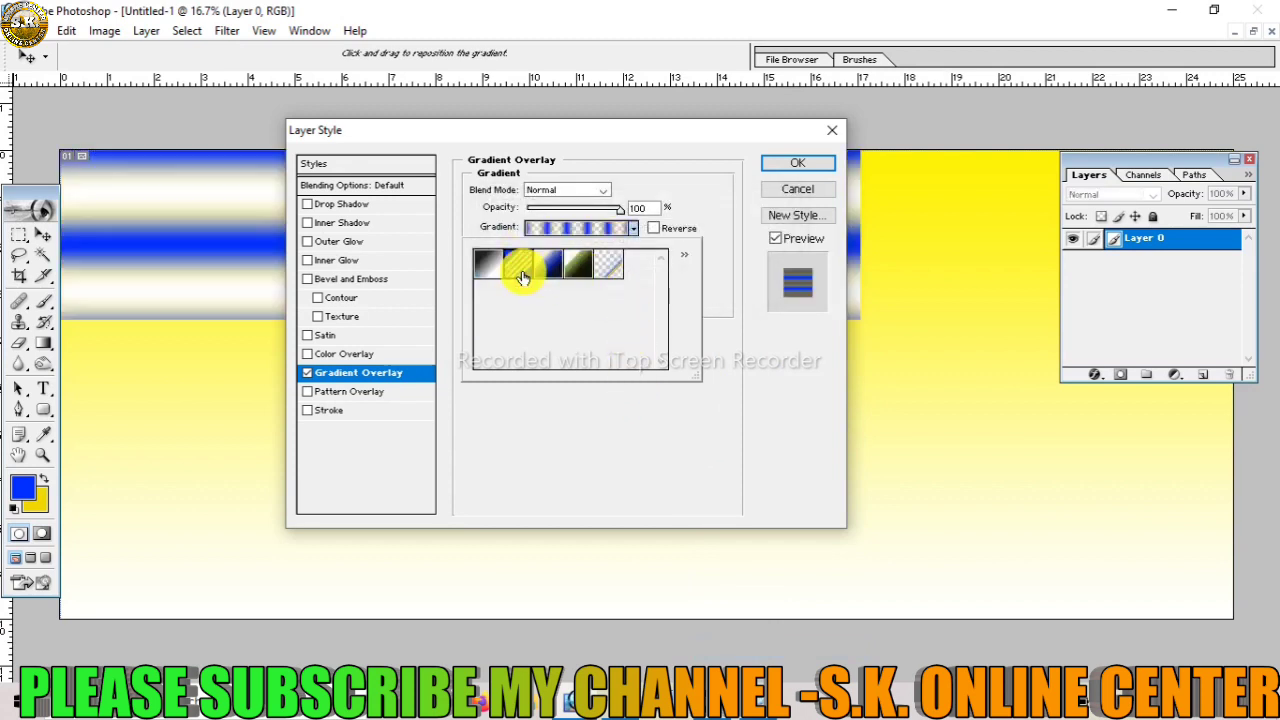
left_click(578, 264)
left_click(603, 270)
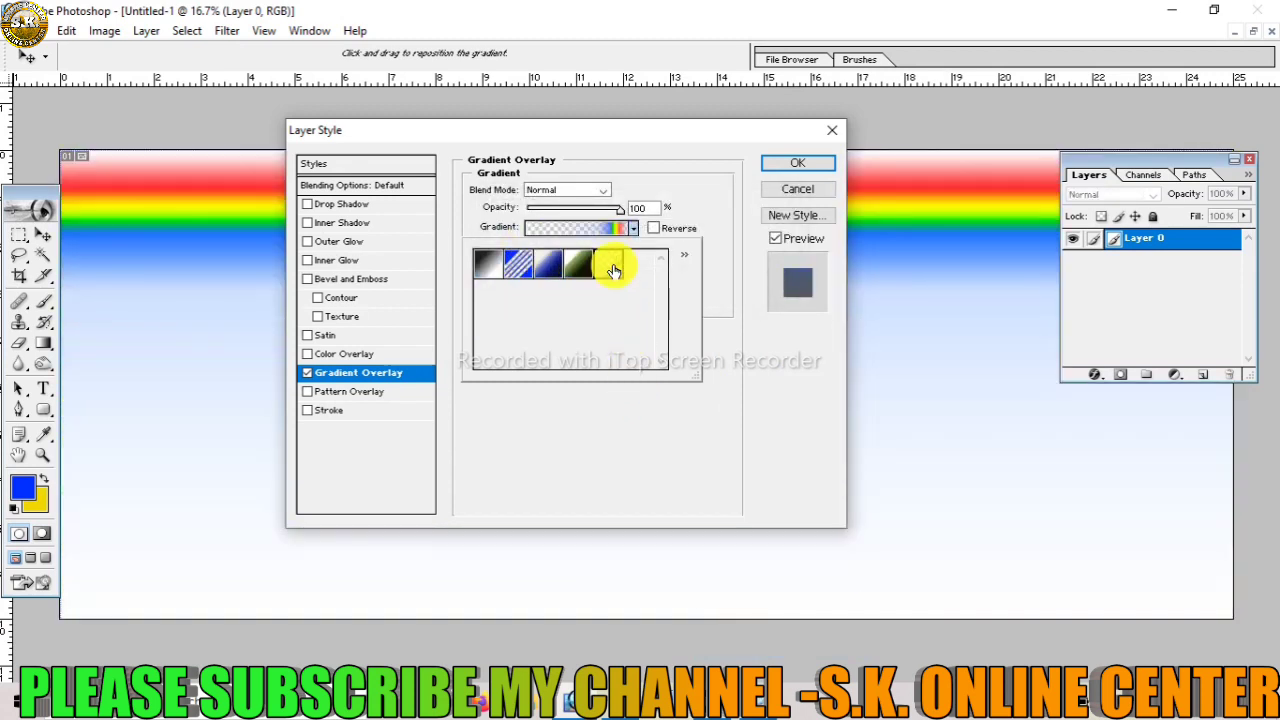
left_click(612, 266)
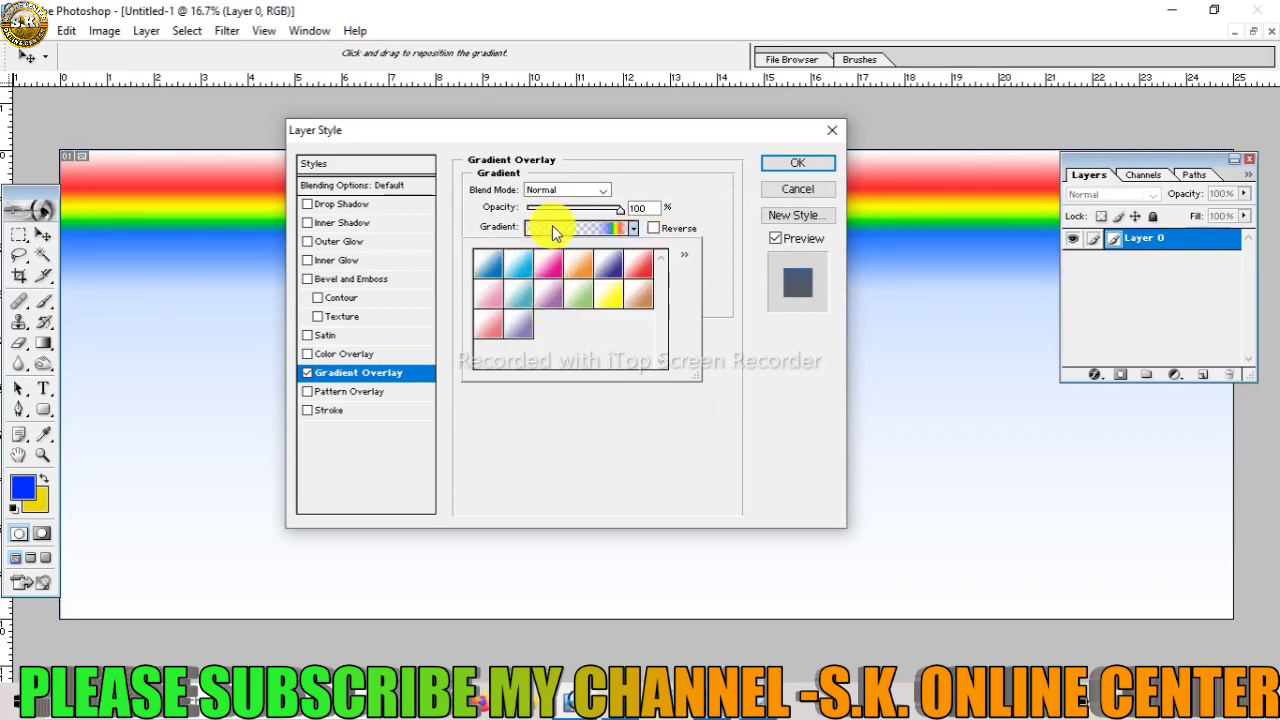
Set the gradient's left colour stop to dark green in the Gradient Editor
left_click(553, 228)
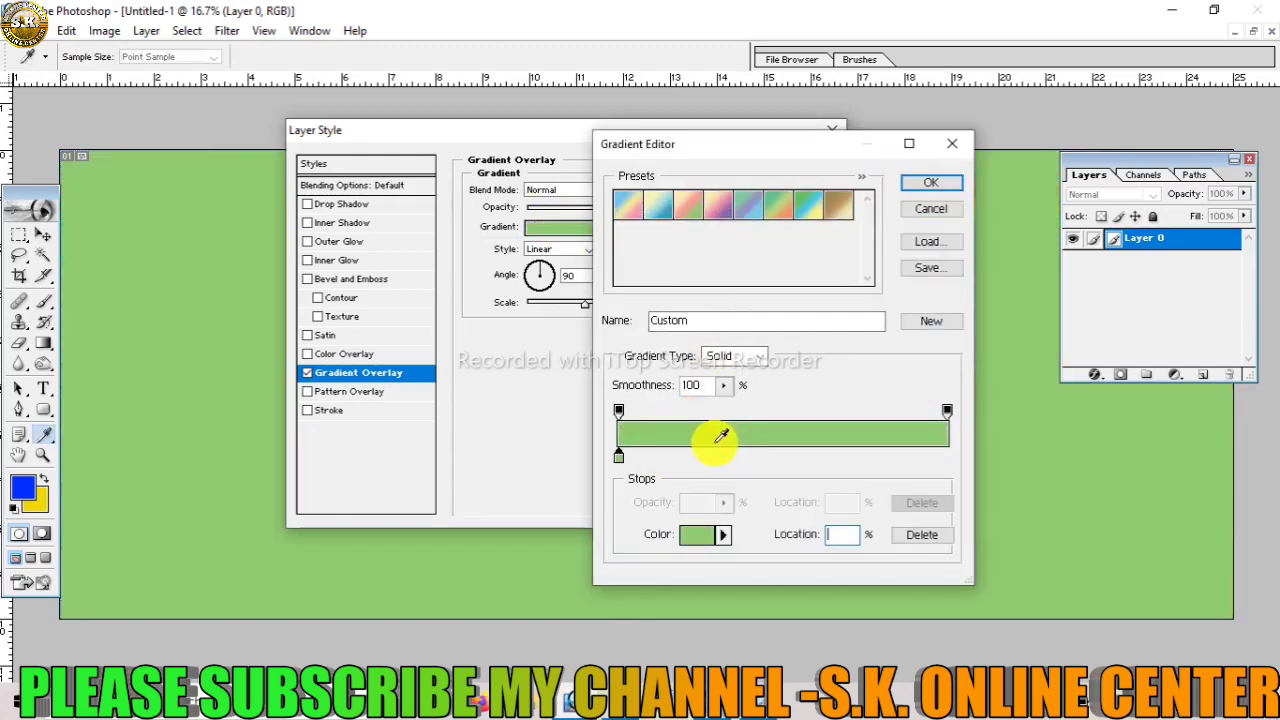
left_click(619, 459)
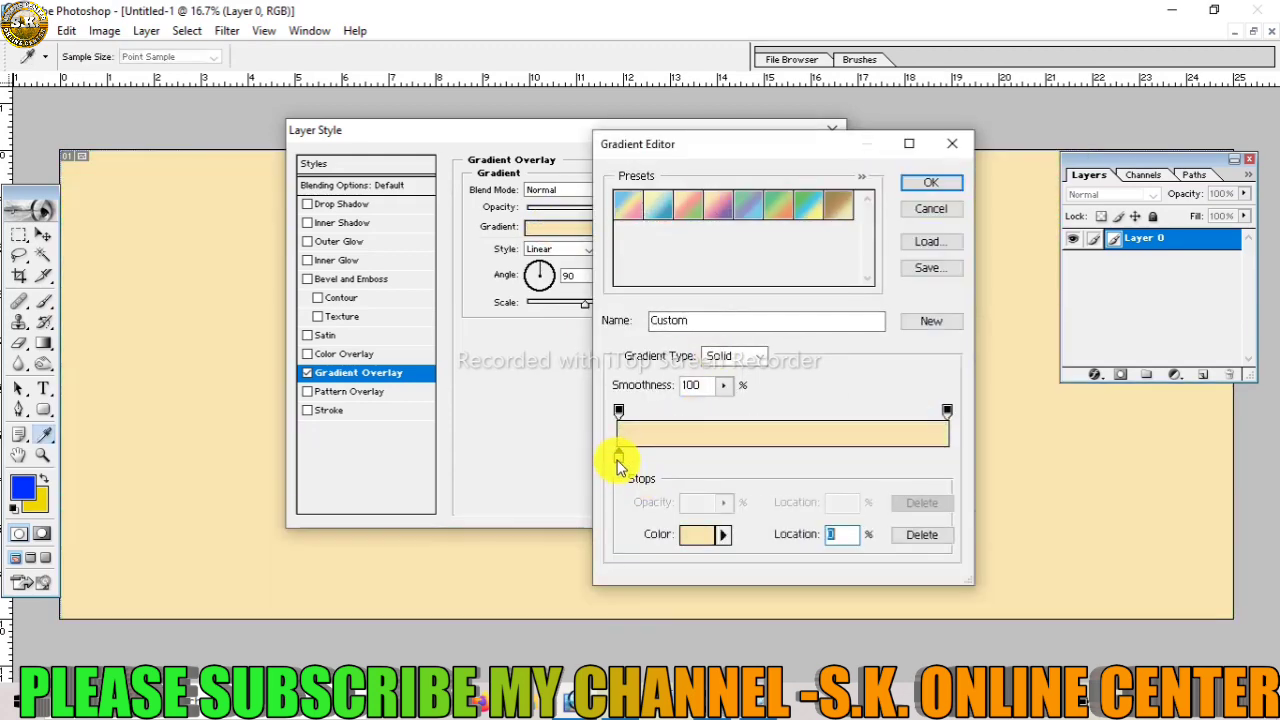
left_click(703, 541)
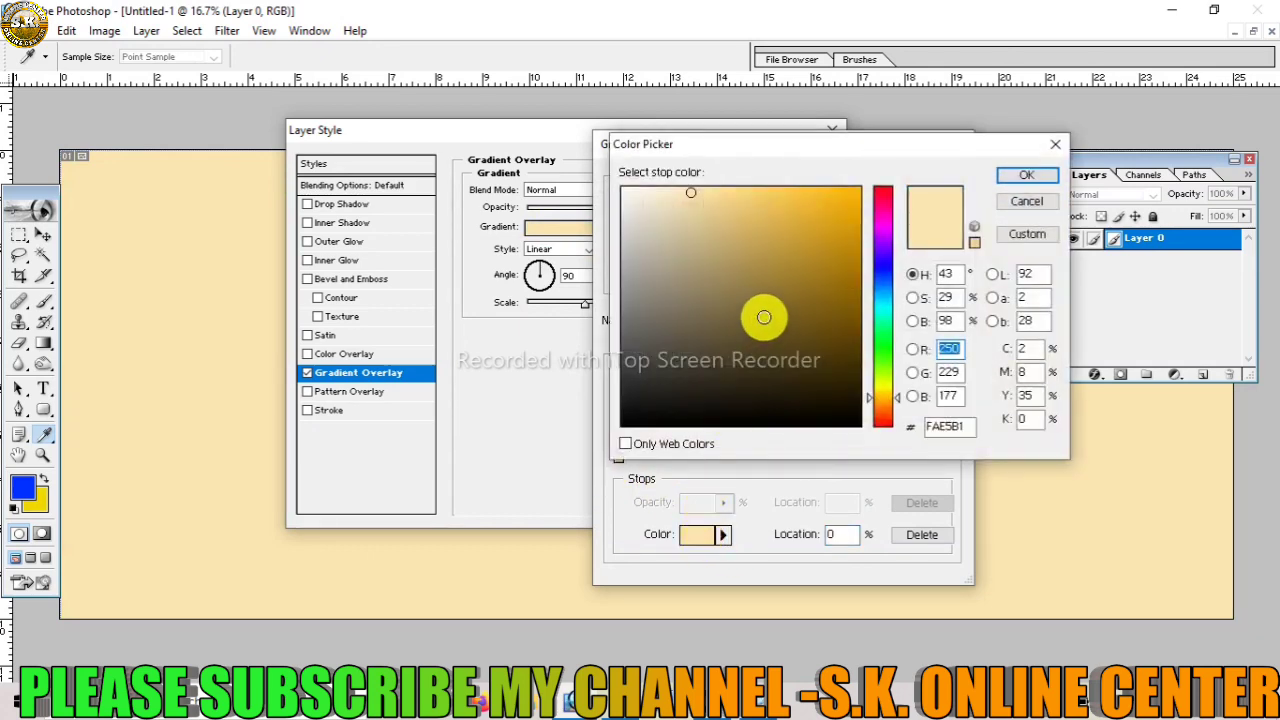
mouse_move(766, 314)
left_mouse_down()
mouse_move(837, 234)
mouse_move(830, 213)
mouse_move(853, 205)
left_mouse_up()
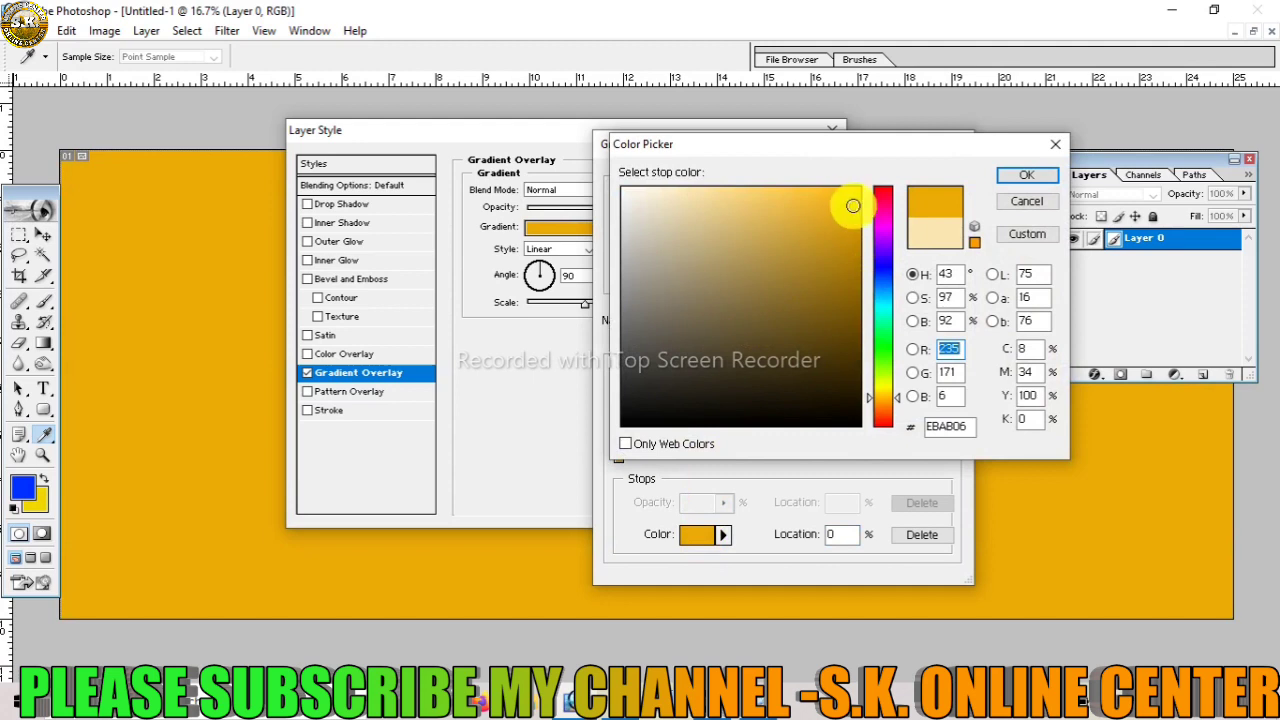
left_click_drag(878, 332, 883, 362)
left_click_drag(837, 246, 843, 301)
left_click(1005, 176)
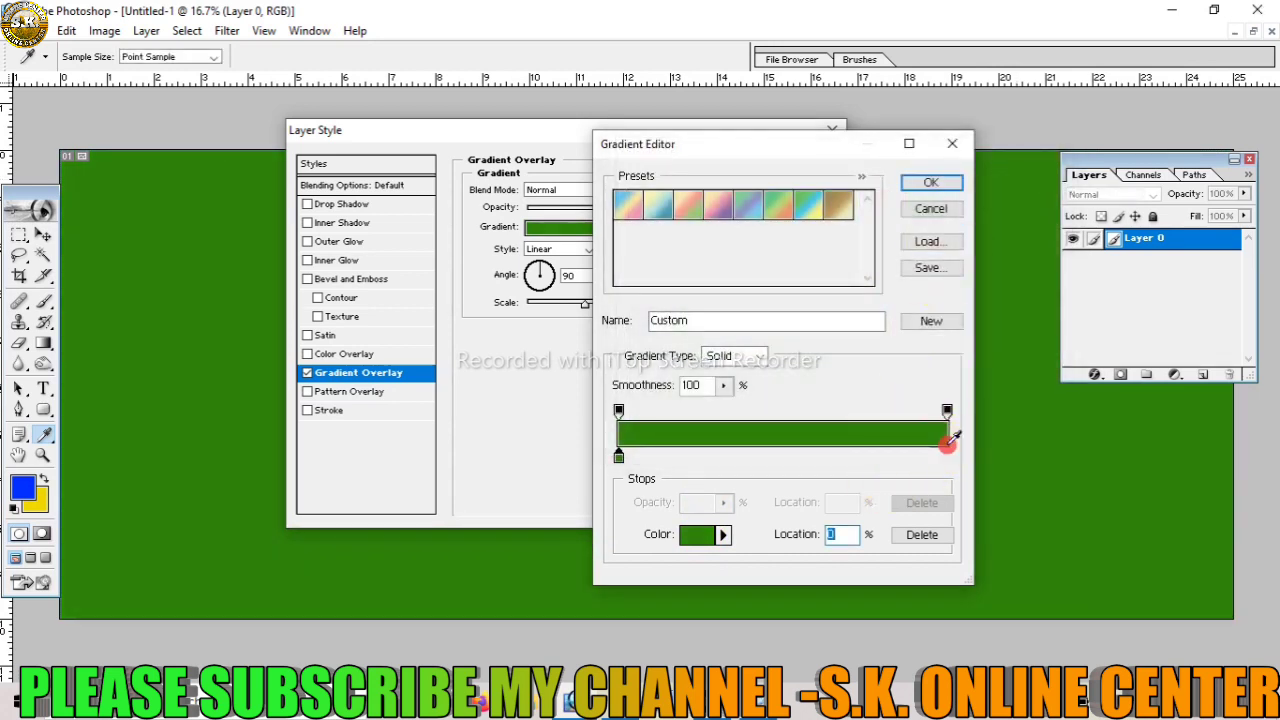
Set the right colour stop to bright green and accept the edited gradient
left_click(947, 411)
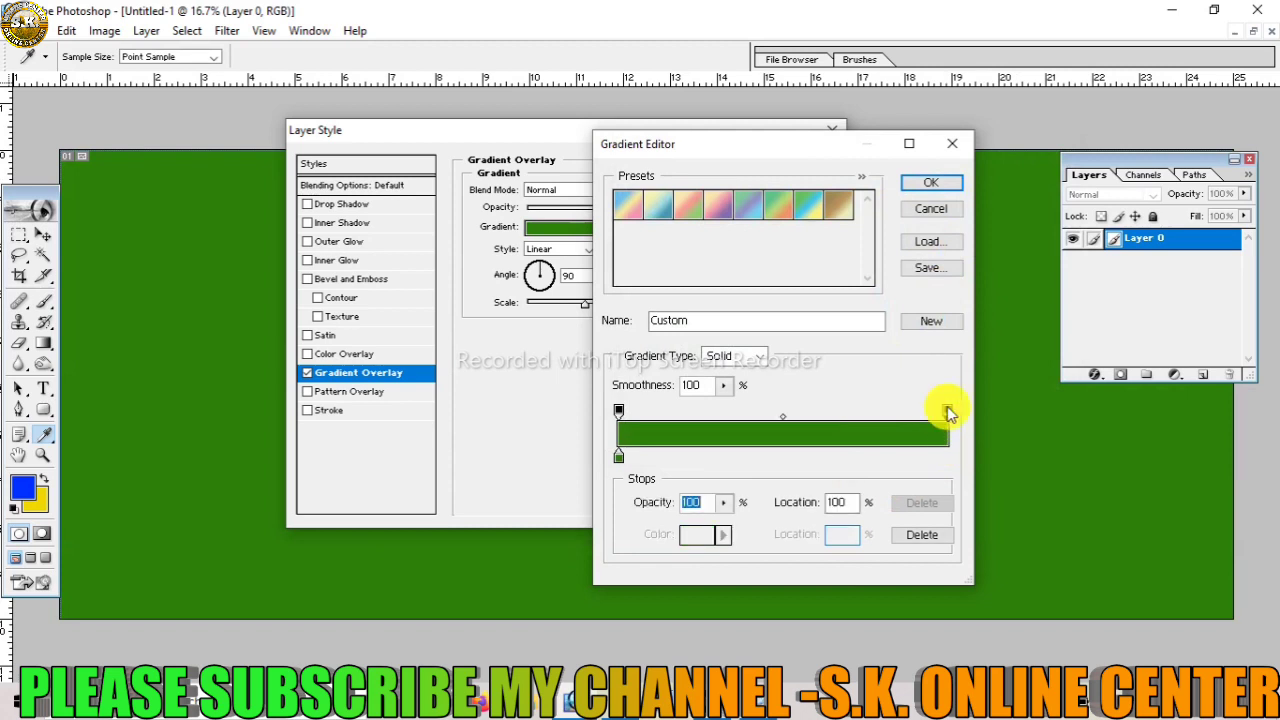
left_click(702, 537)
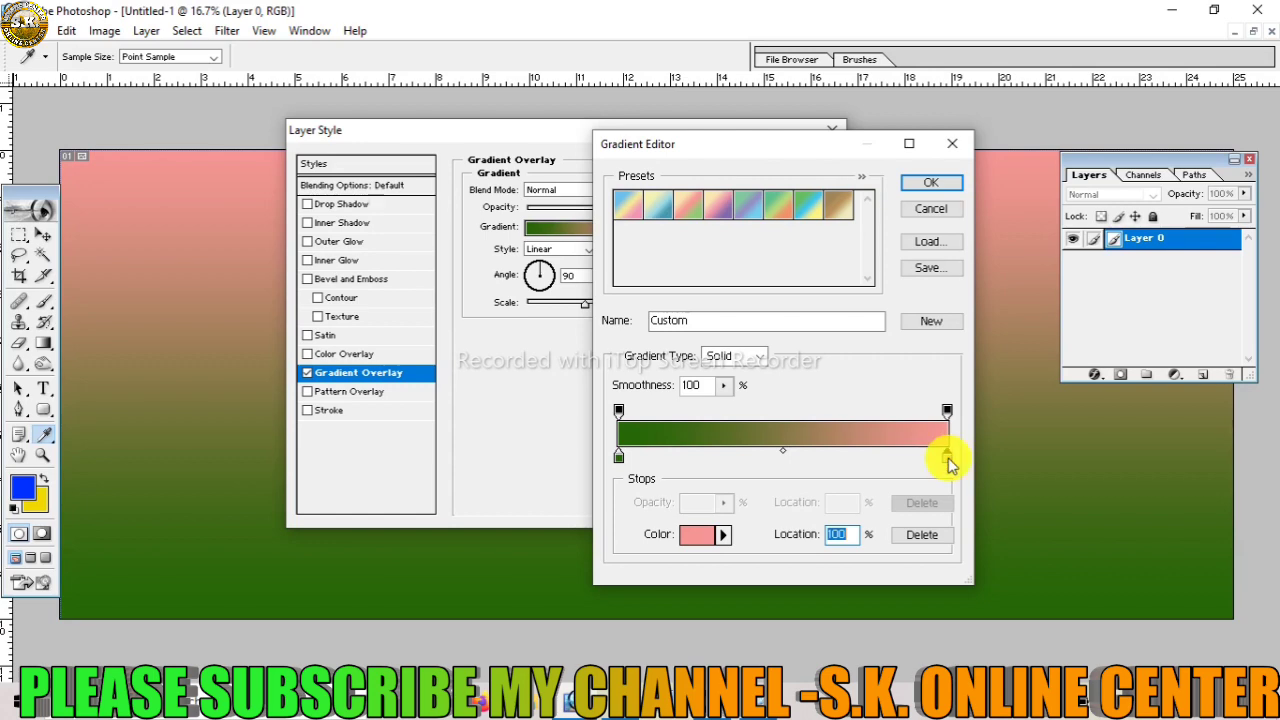
left_click(705, 537)
left_click(731, 329)
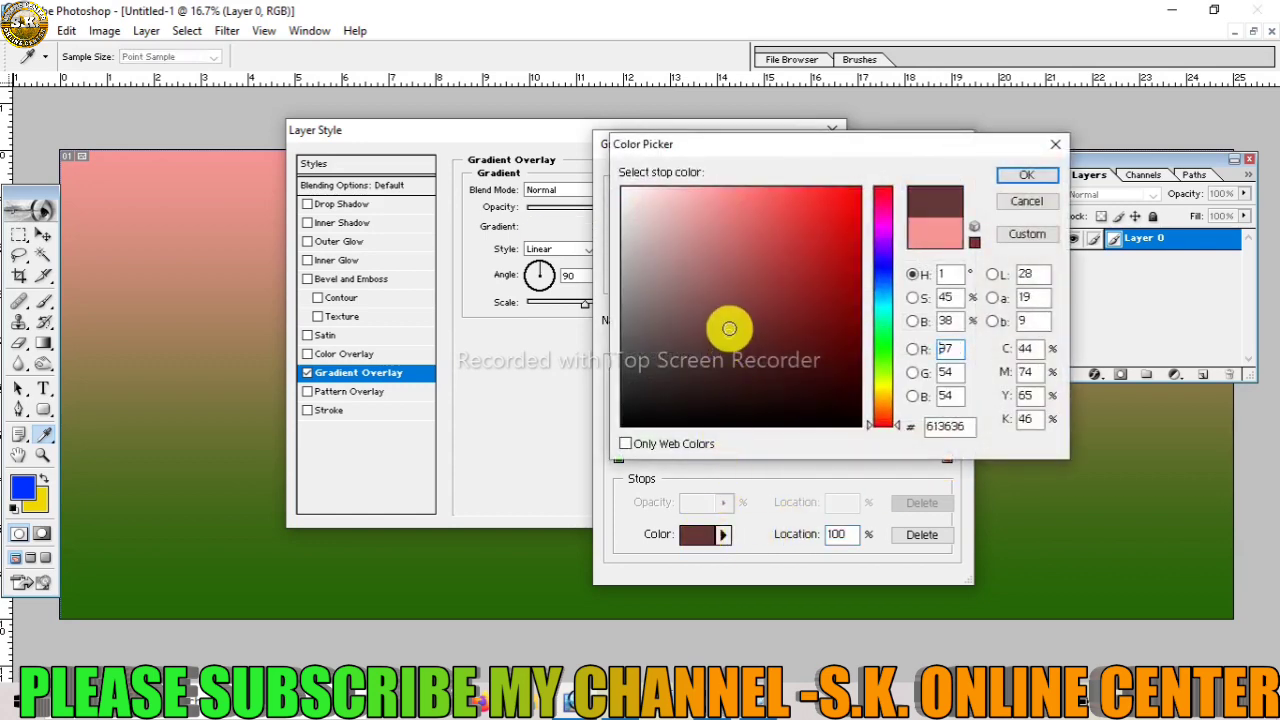
left_click(794, 269)
left_click(871, 365)
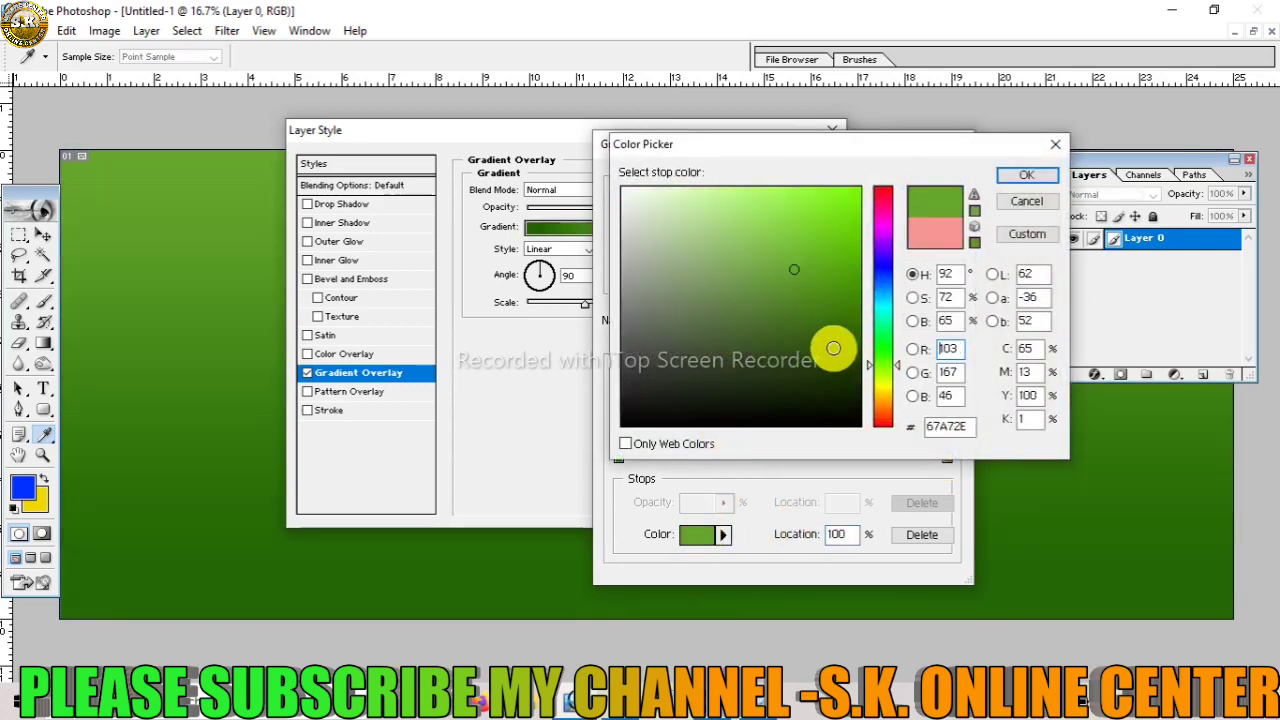
left_click_drag(831, 346, 867, 192)
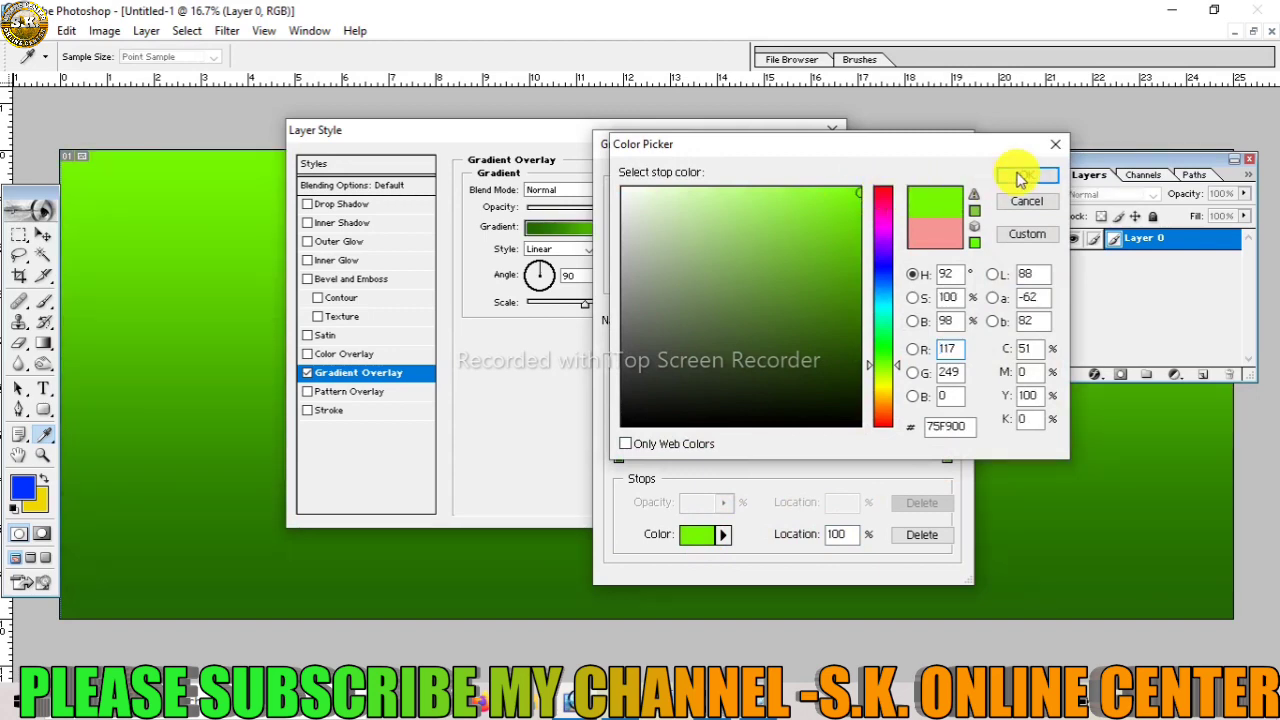
left_click(1022, 176)
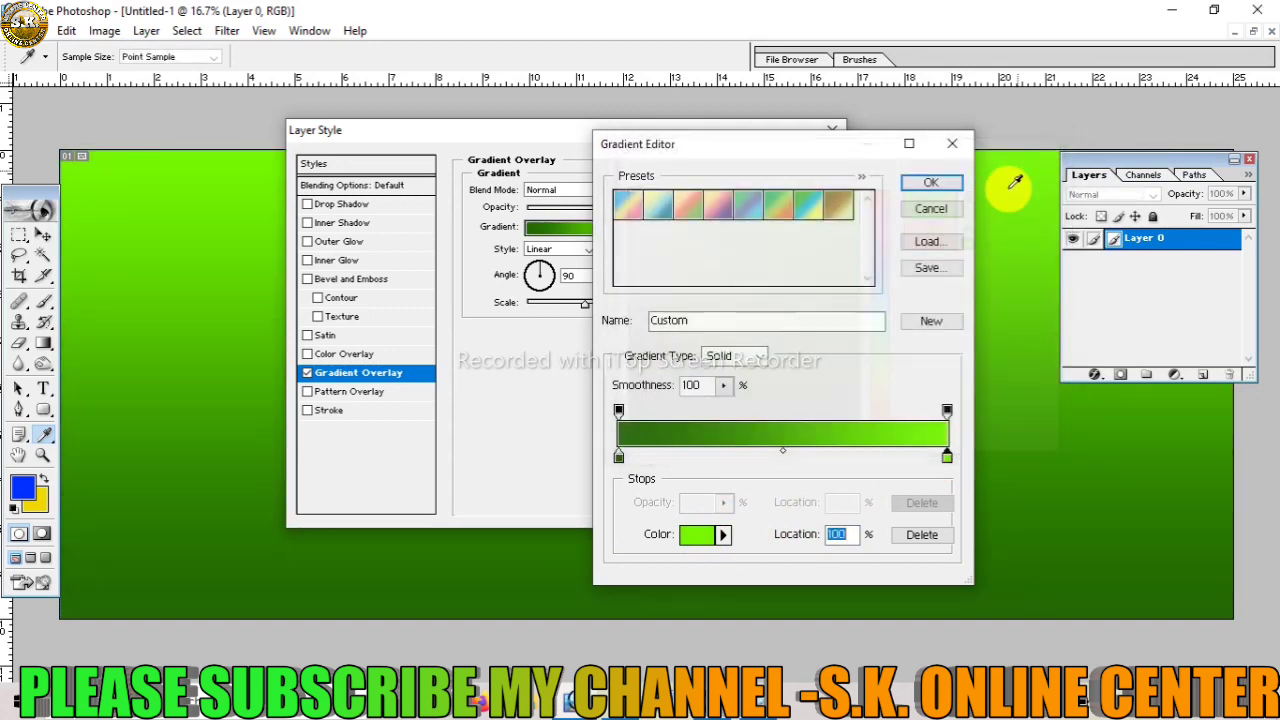
left_click(929, 184)
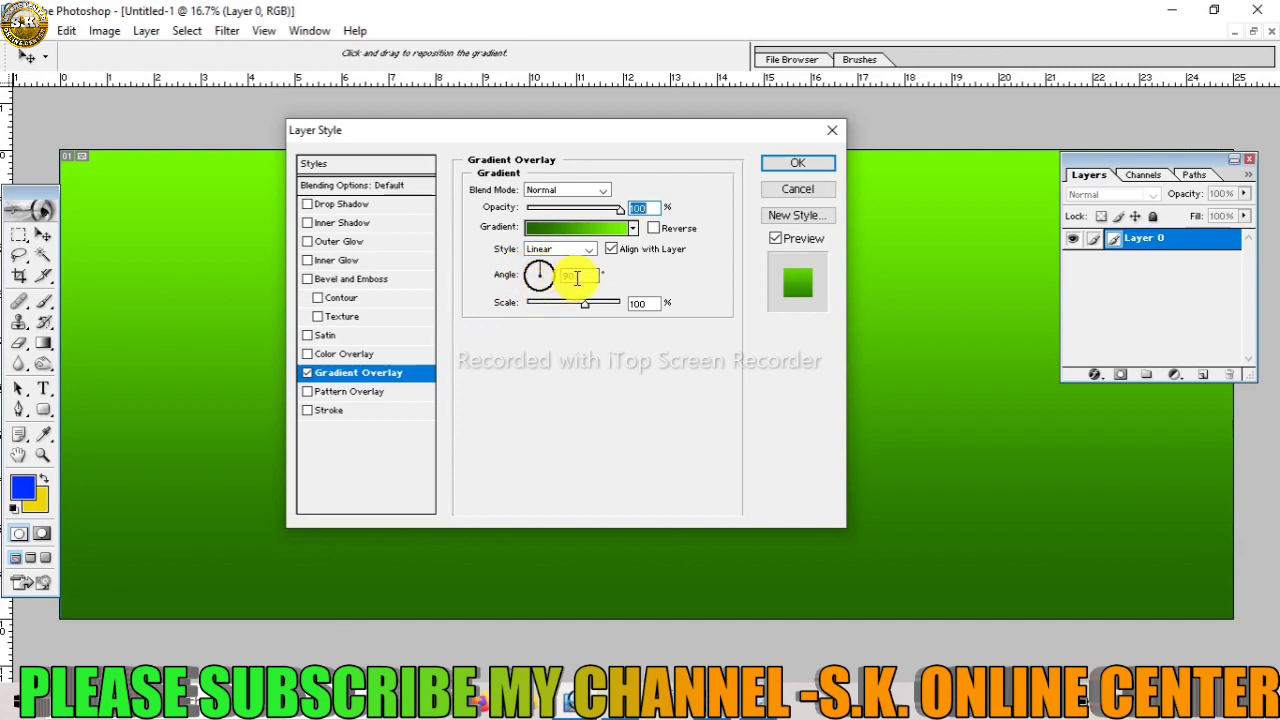
Set the gradient overlay angle to 180° and apply the layer style
double_click(576, 277)
type("360")
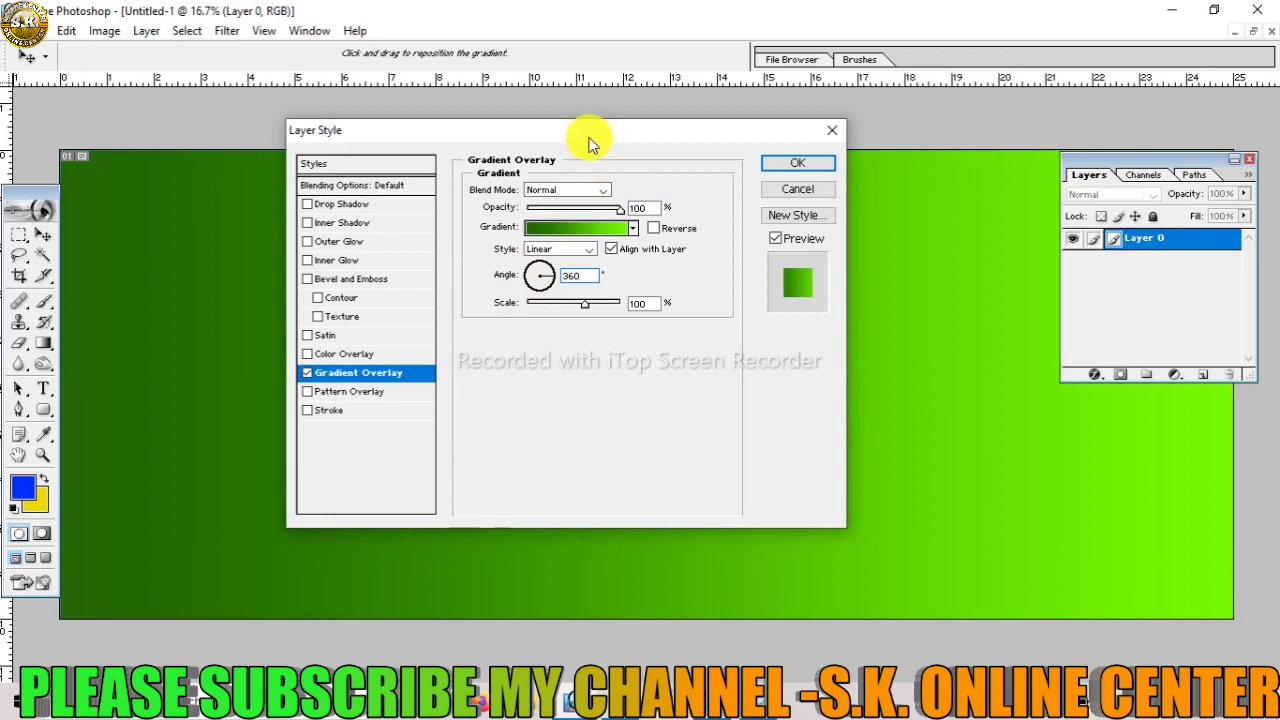
mouse_move(588, 136)
left_mouse_down()
mouse_move(628, 390)
mouse_move(699, 361)
left_mouse_up()
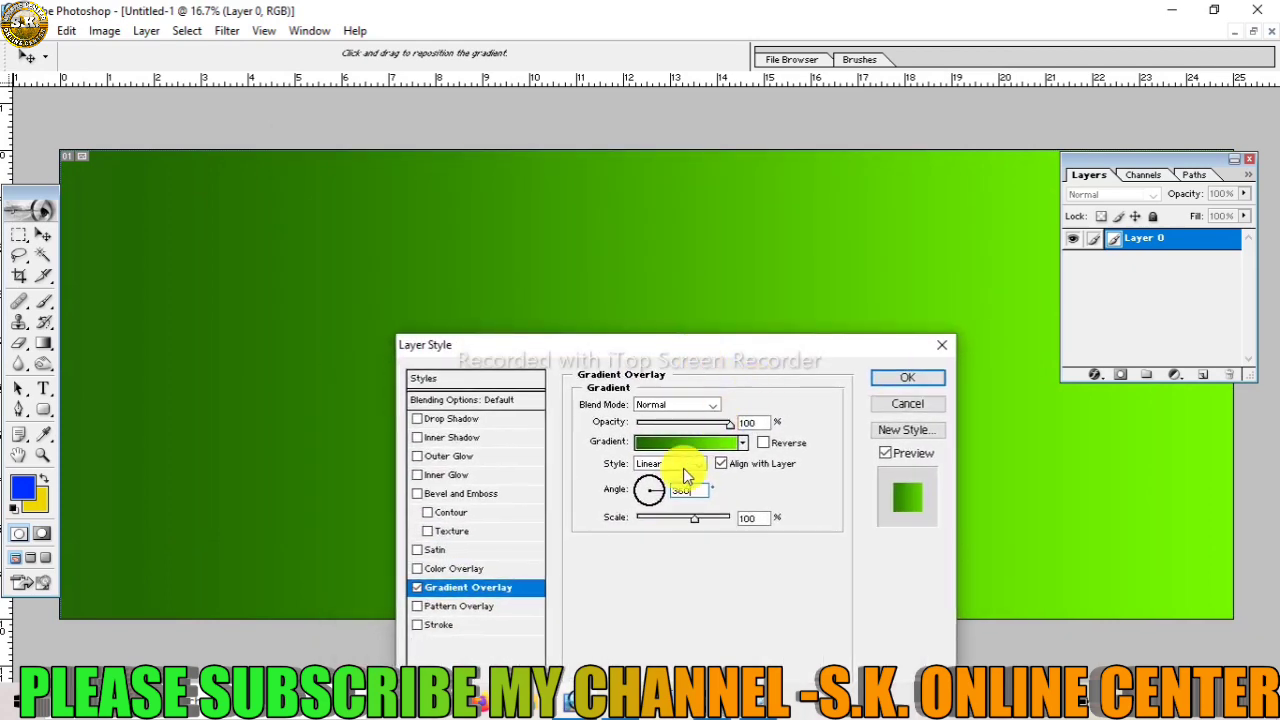
left_click_drag(689, 490, 652, 494)
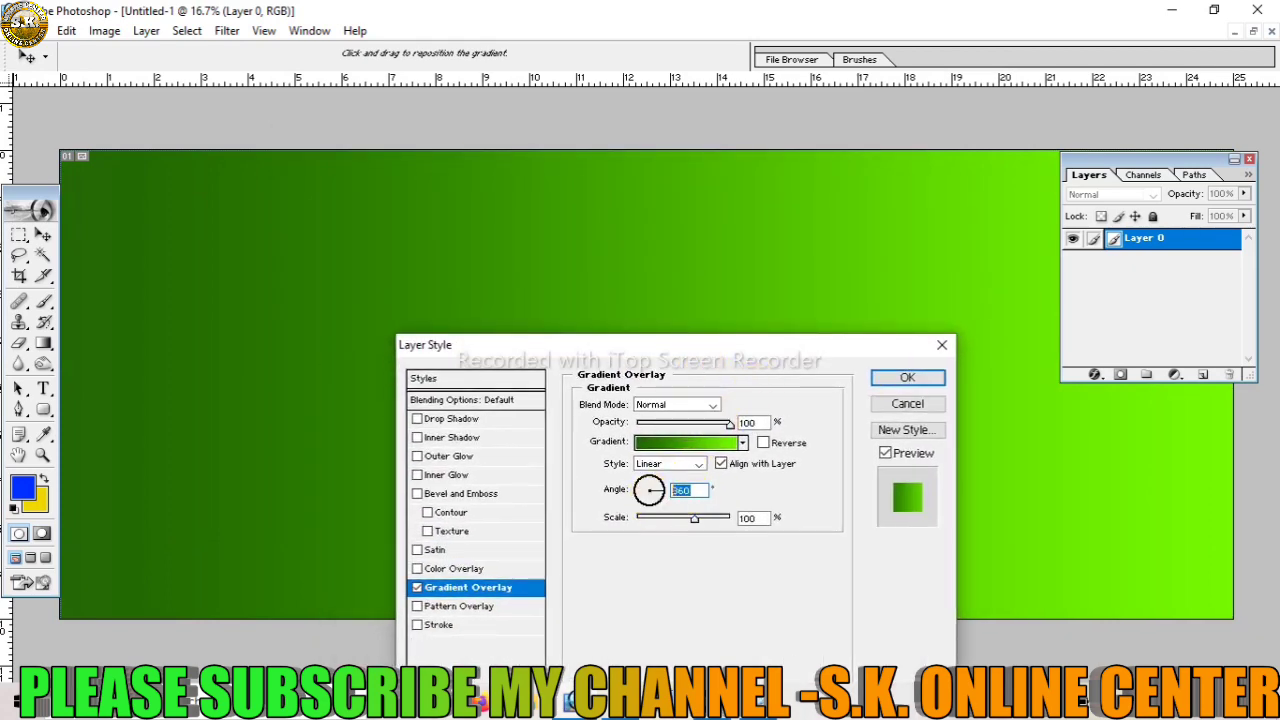
type("180")
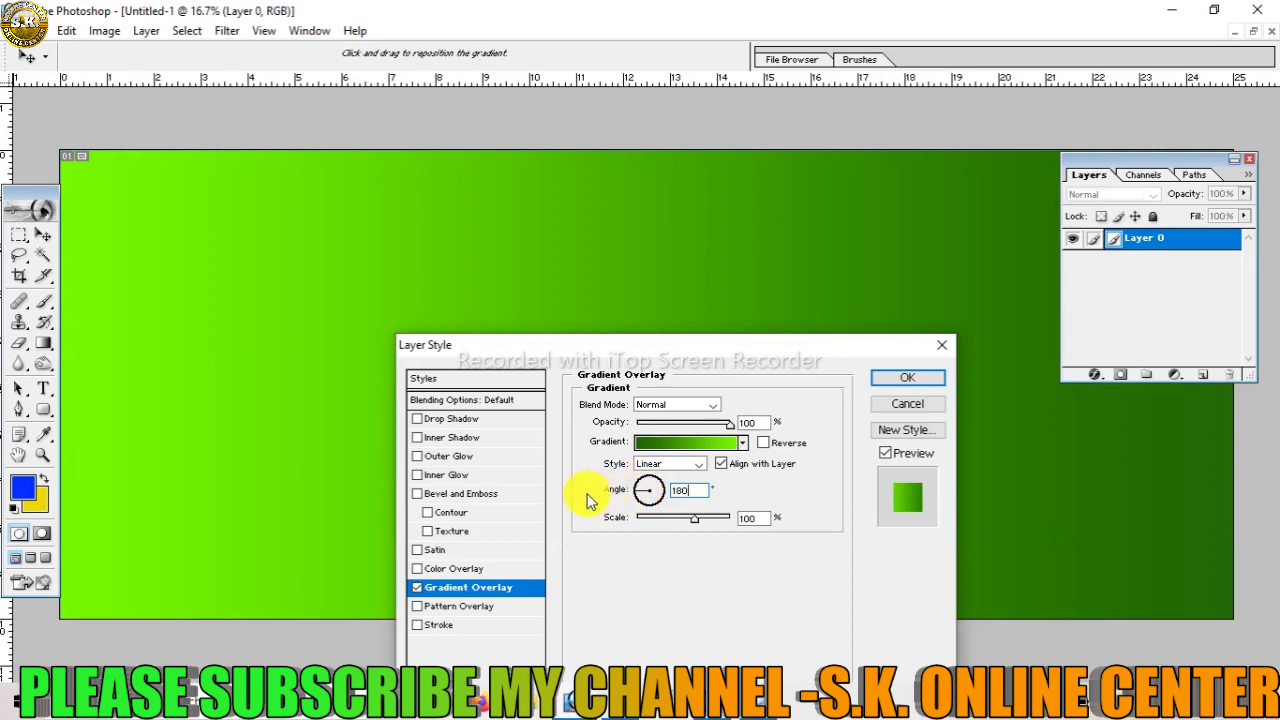
left_click(898, 378)
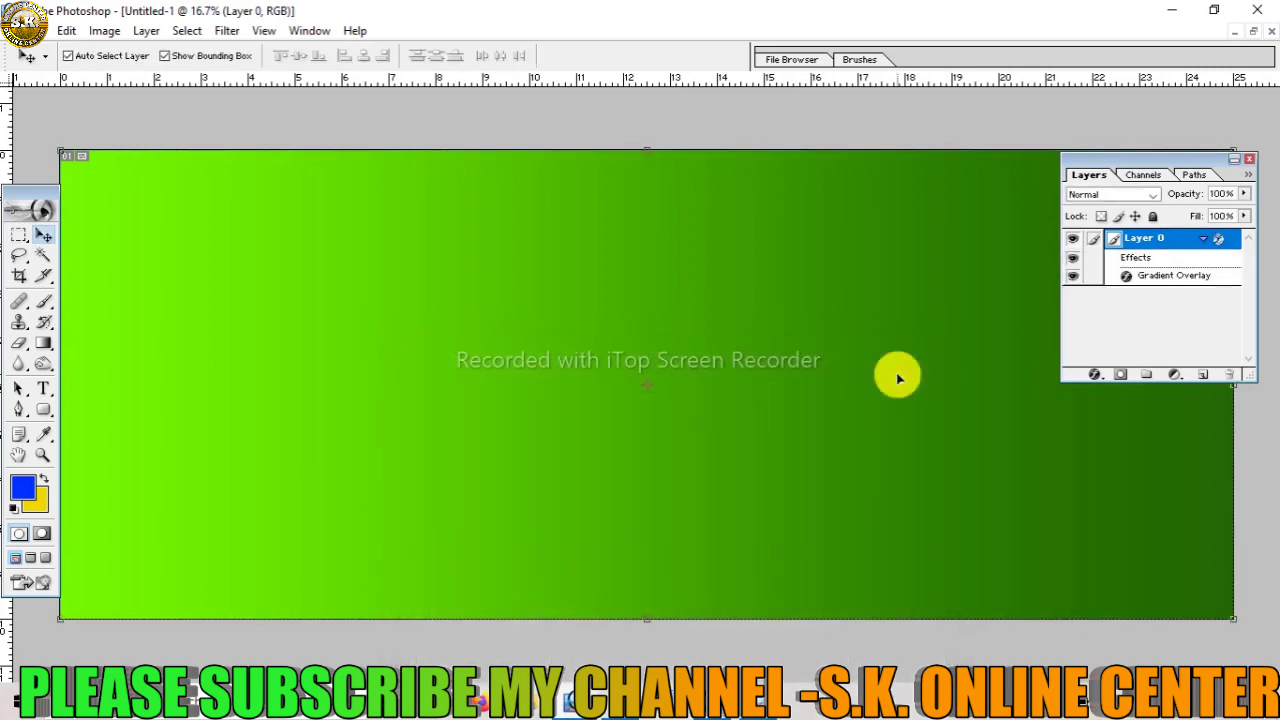
Draw a blue circle with the Ellipse Tool and nudge it slightly up-left
left_click(44, 410)
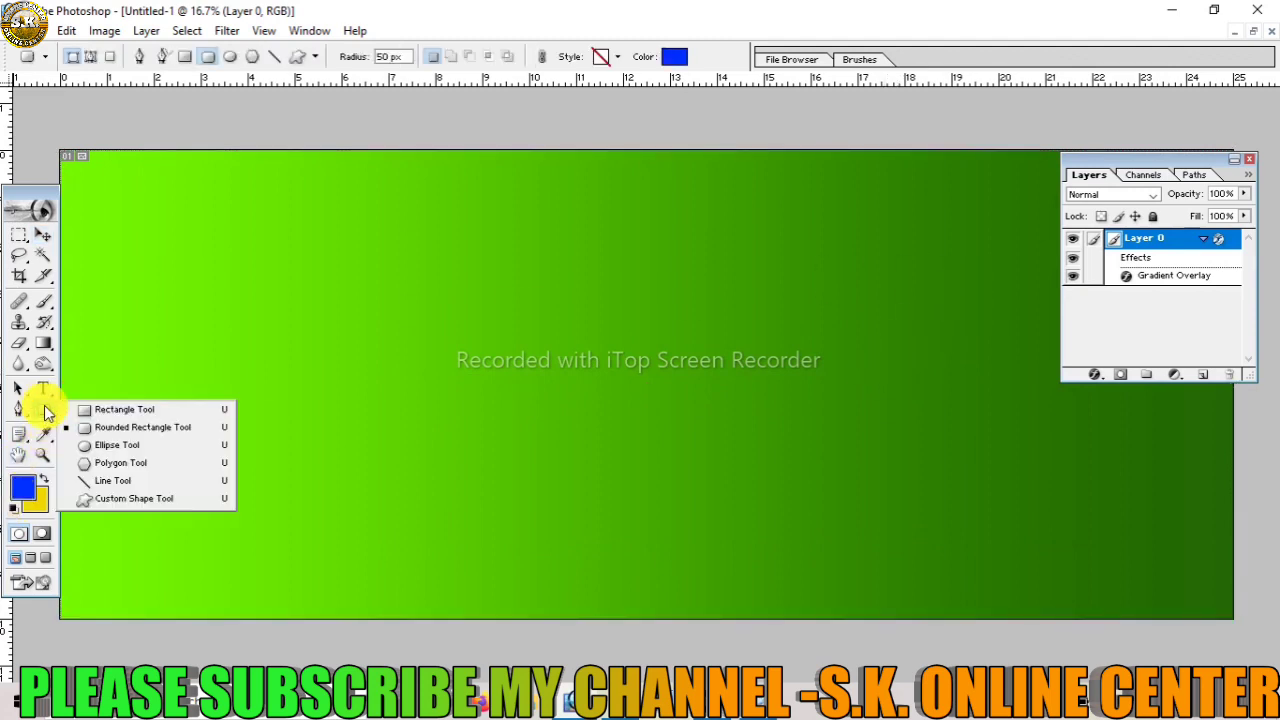
left_click(98, 448)
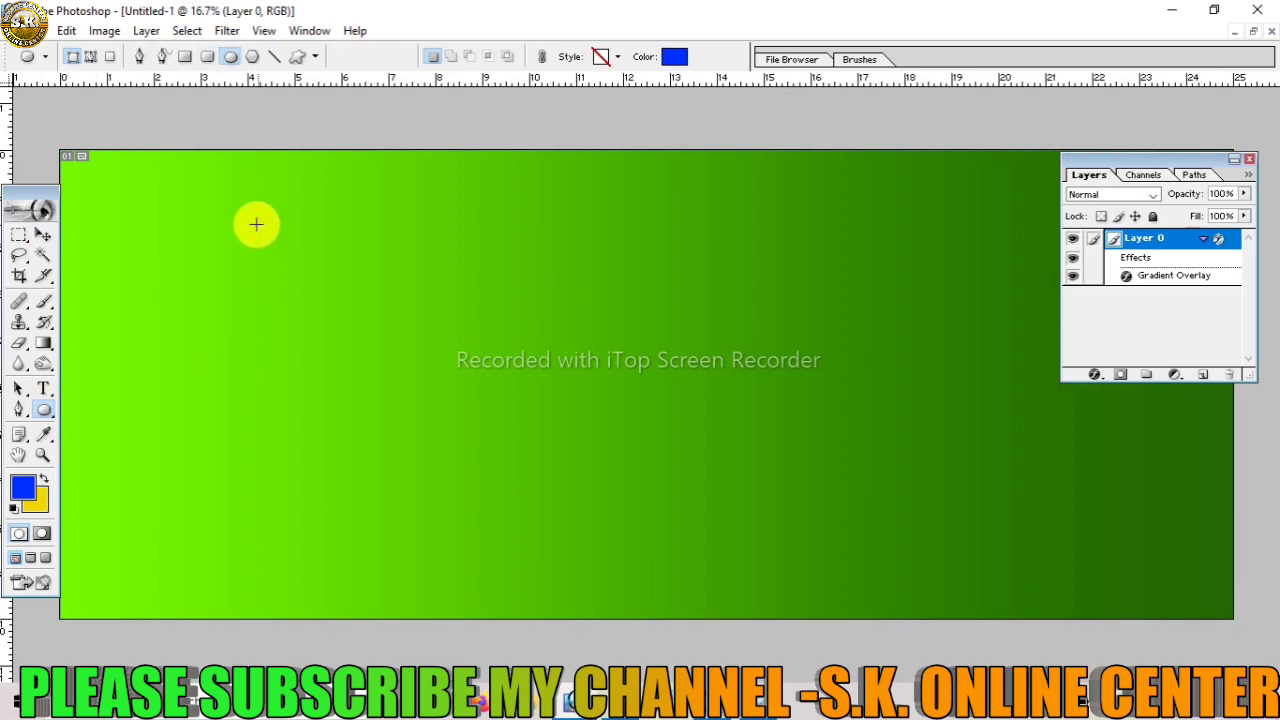
left_click_drag(234, 200, 413, 380)
left_click_drag(426, 452, 658, 626)
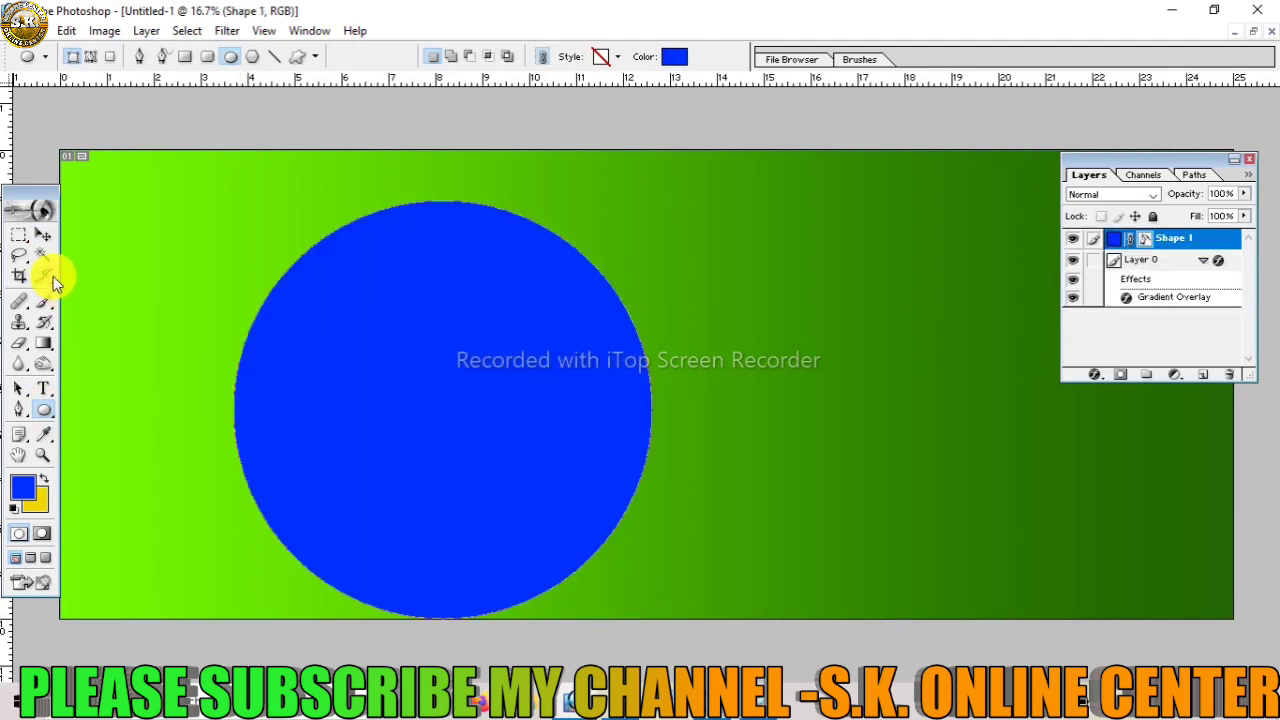
key("ctrl+t")
left_click_drag(349, 434, 358, 432)
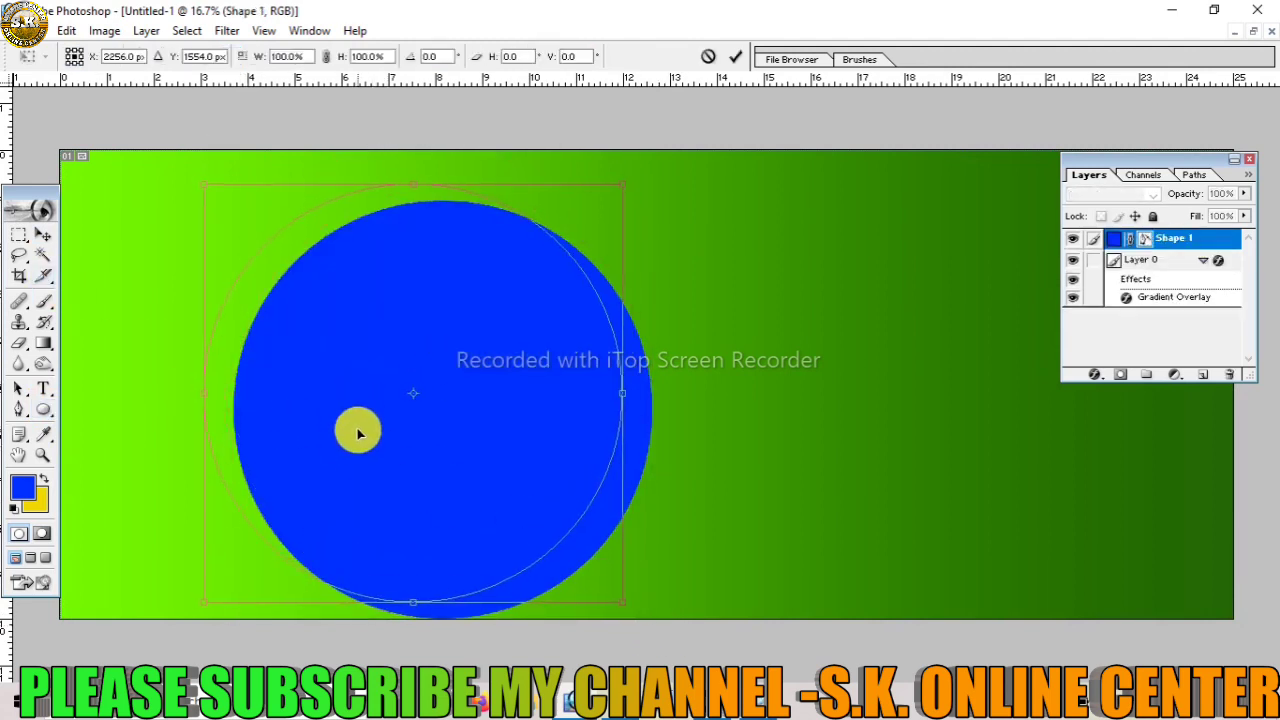
left_click_drag(358, 432, 366, 427)
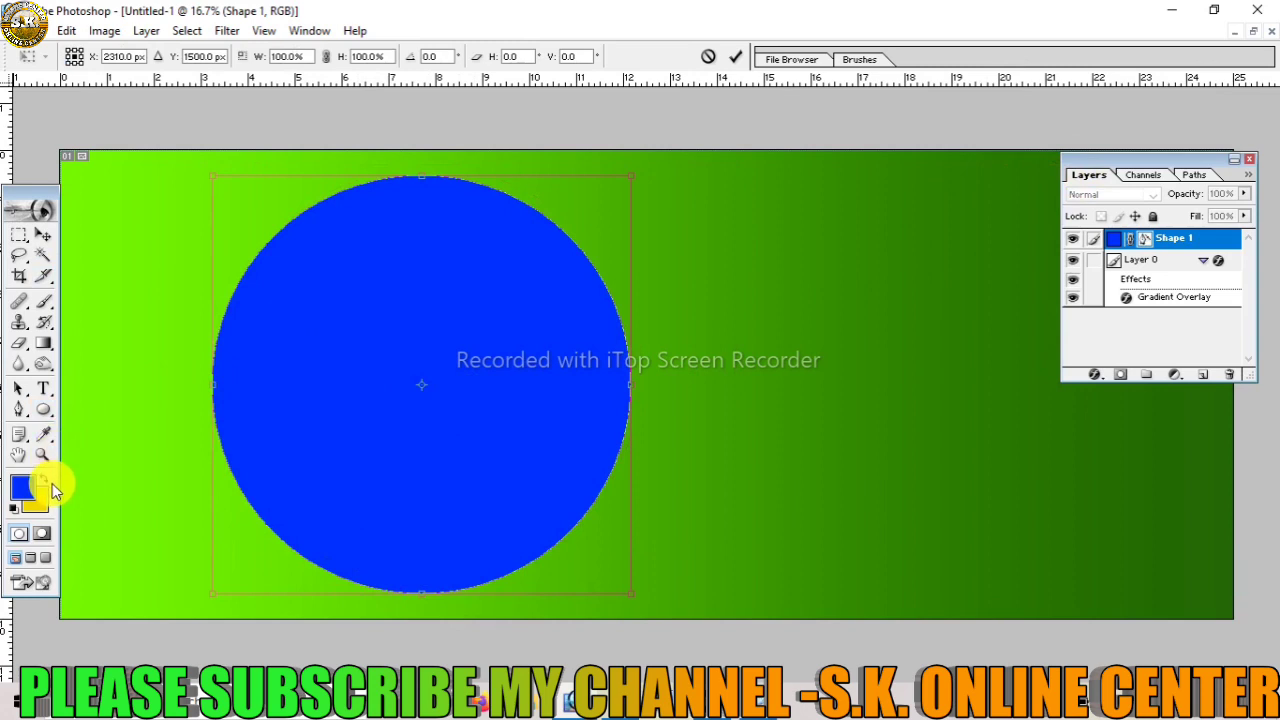
key("Return")
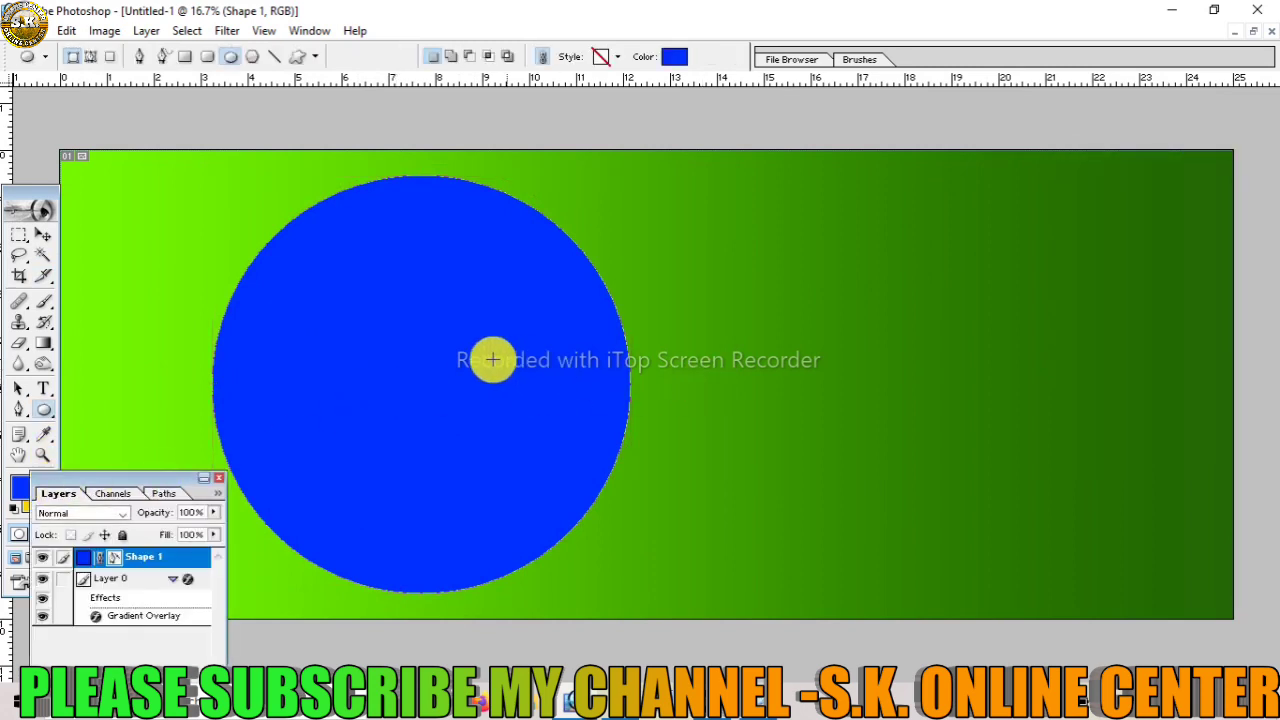
Move the circle to the right edge and scale it to about 134%, running off the banner
left_click_drag(837, 334, 610, 360)
key("ctrl+z")
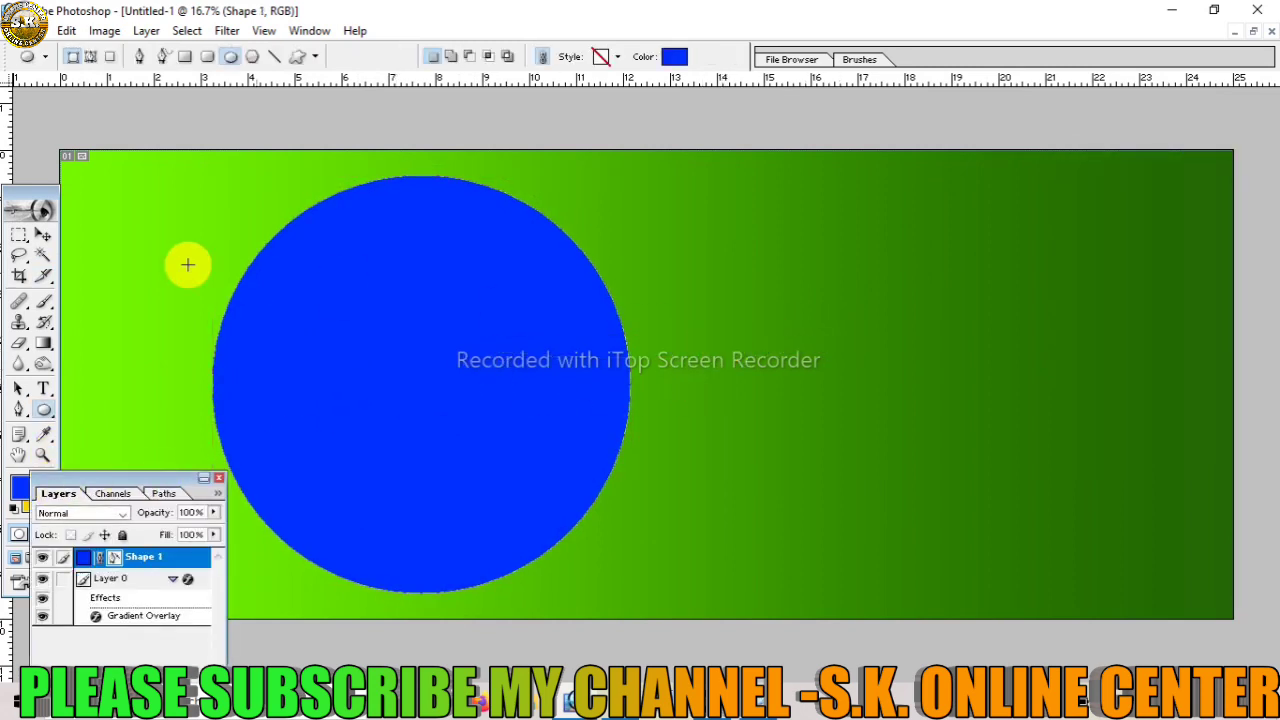
key("ctrl+t")
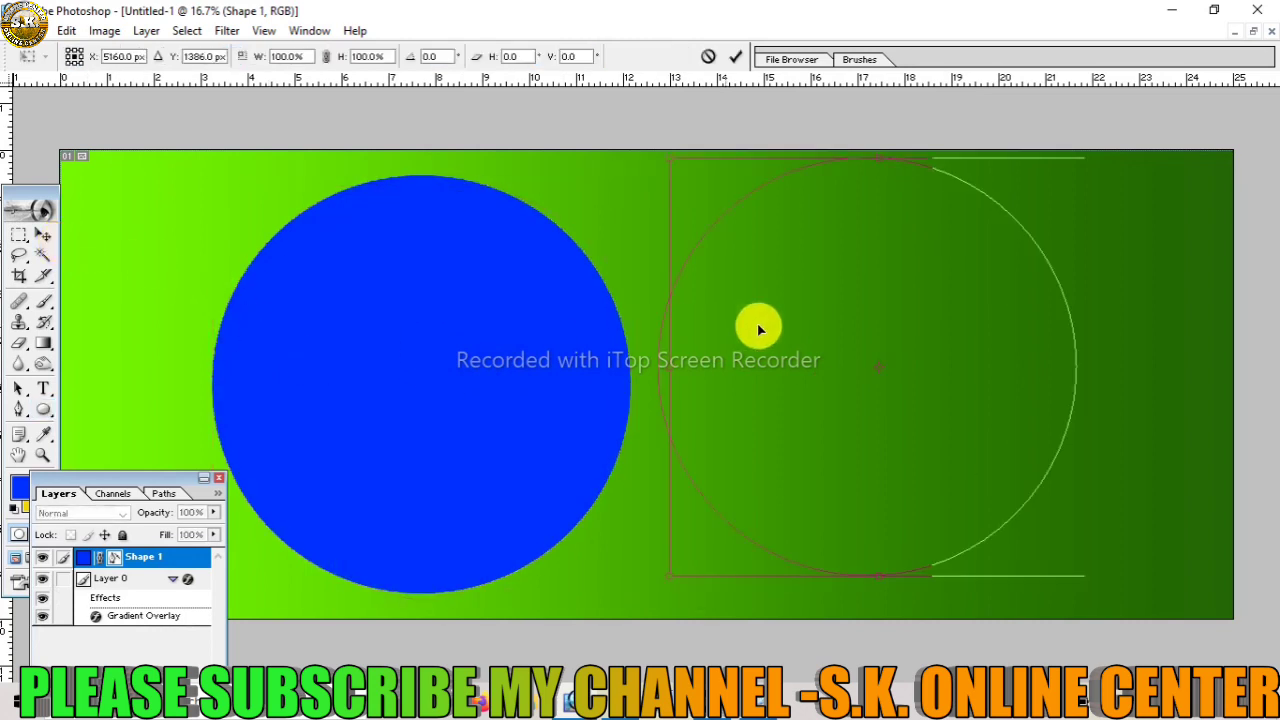
left_click_drag(266, 343, 770, 320)
left_click_drag(1135, 568, 1277, 711)
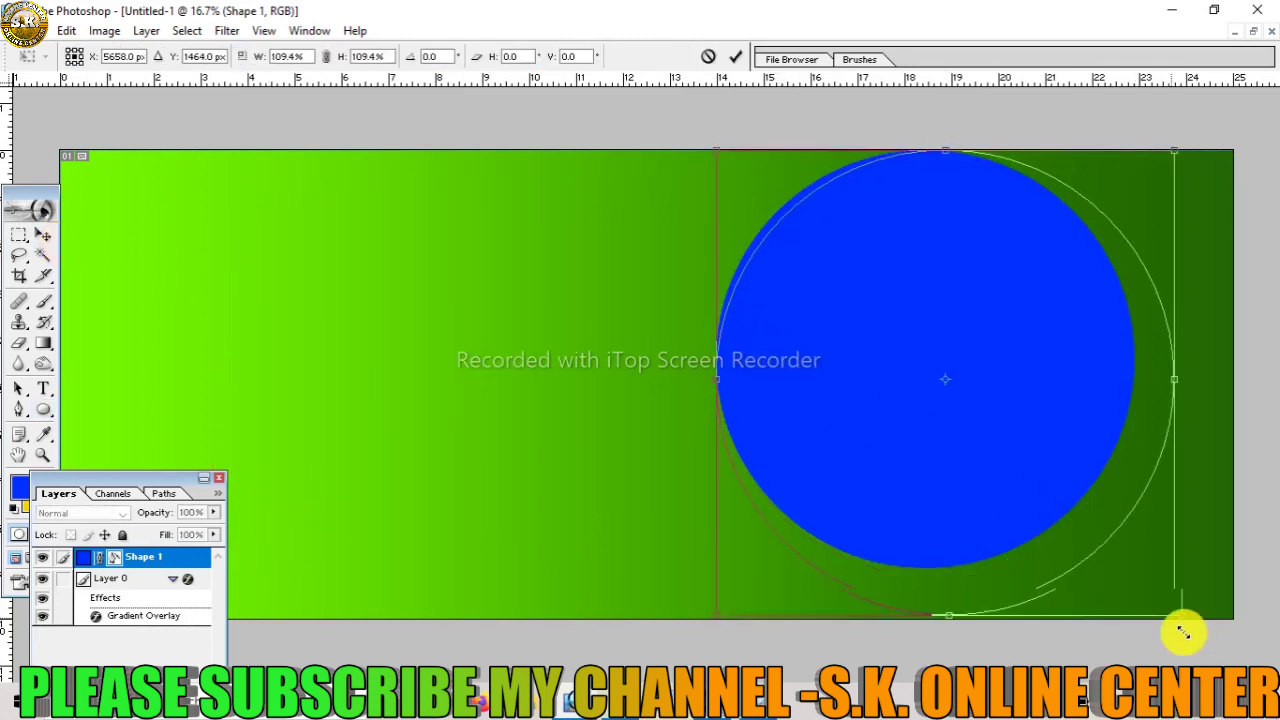
mouse_move(1031, 503)
left_mouse_down()
mouse_move(1094, 429)
mouse_move(1089, 450)
mouse_move(1121, 463)
left_mouse_up()
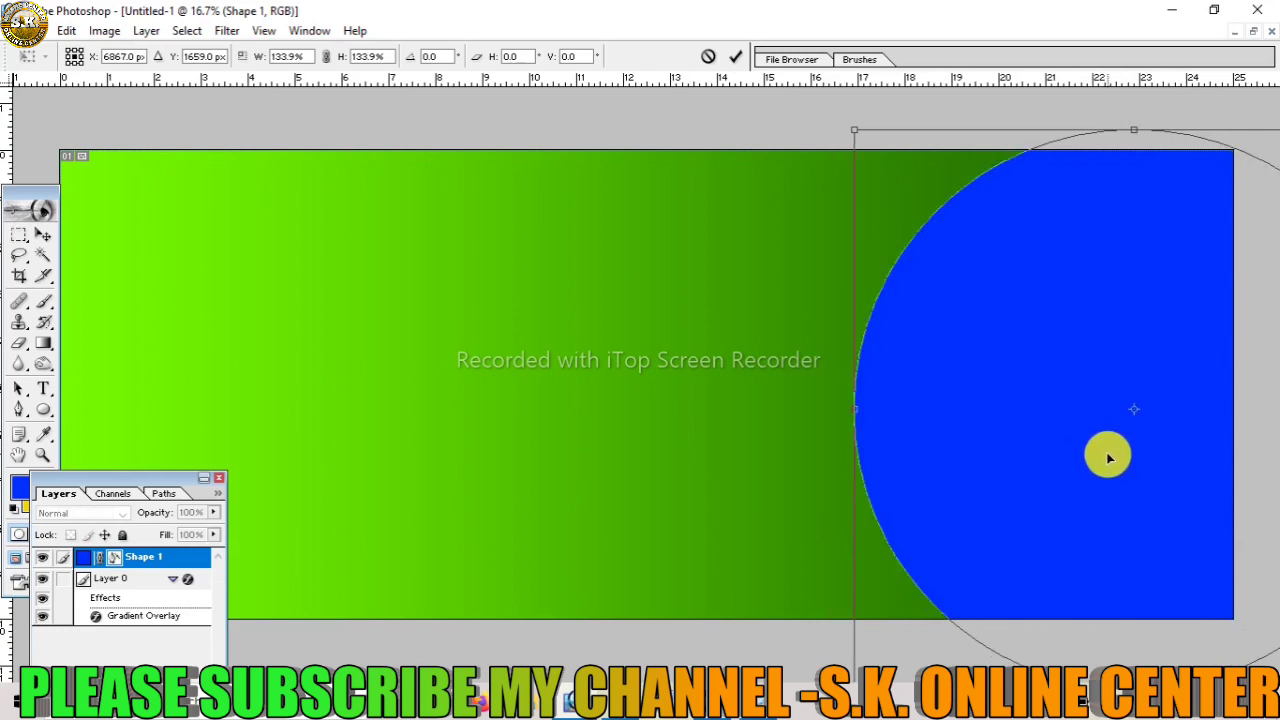
key("Return")
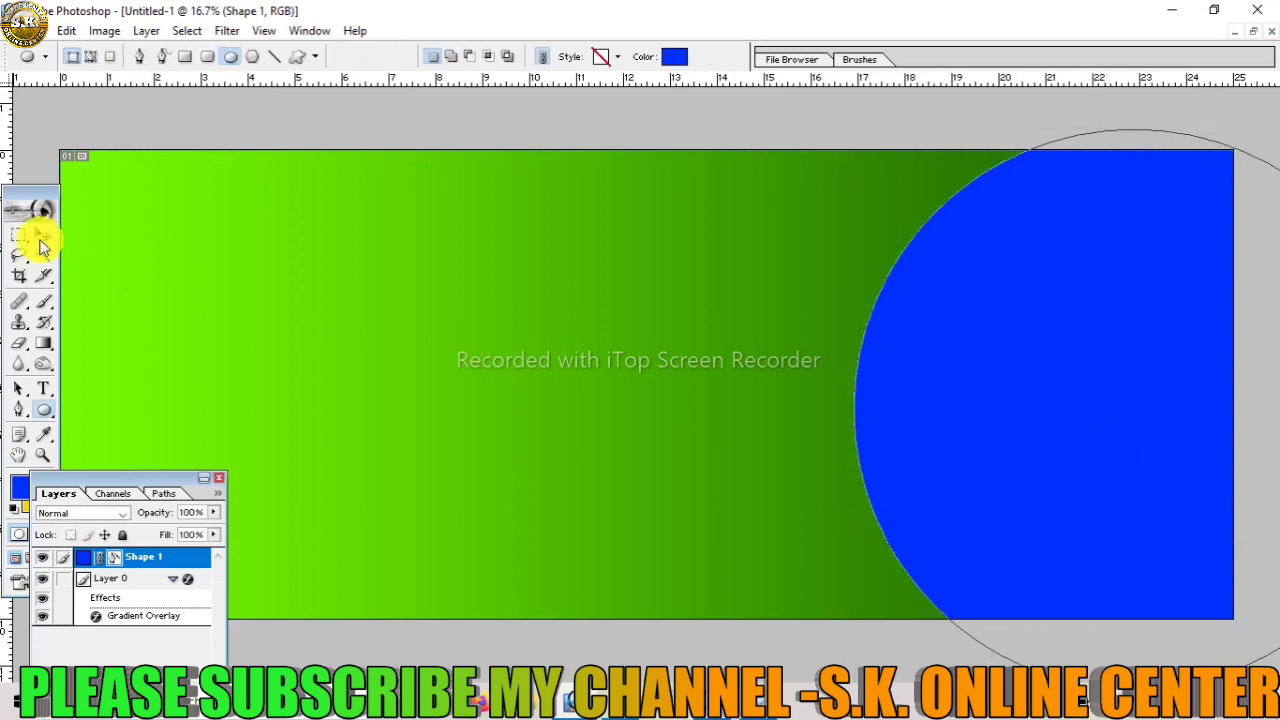
left_click(42, 246)
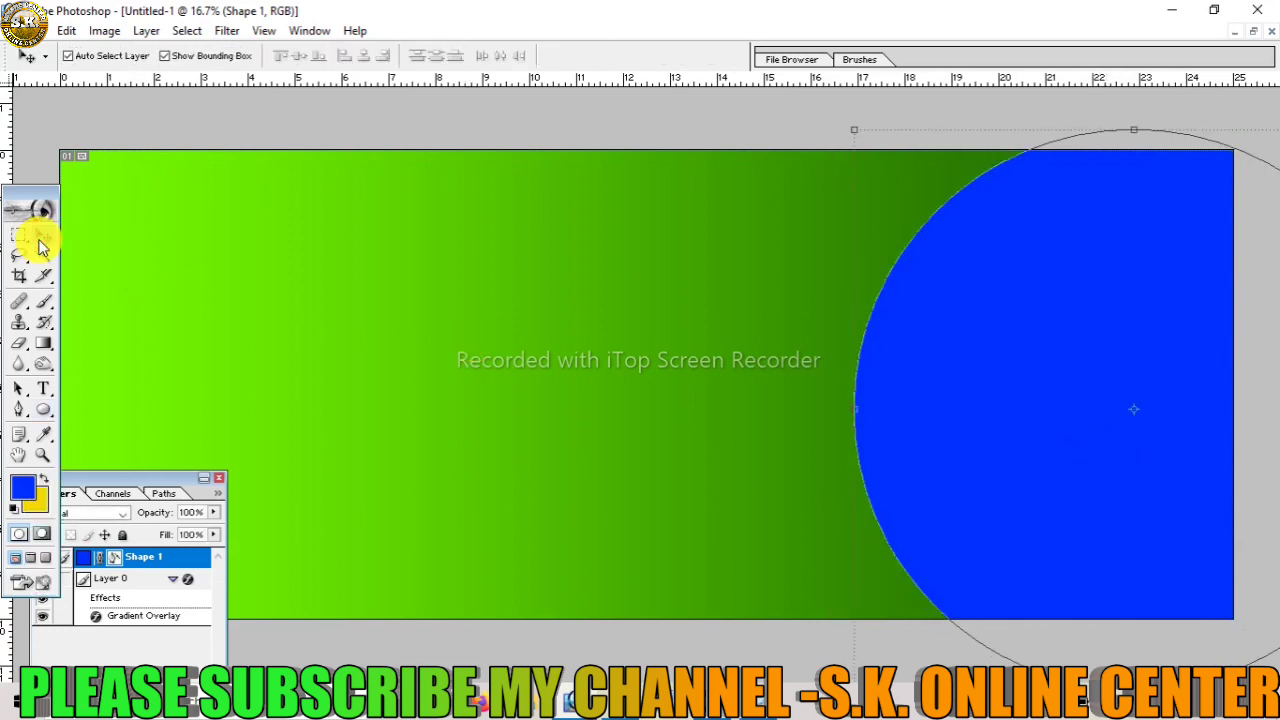
Open Why-School-education-crucial-for-child-development.jpg and drag the whole photo onto the banner
left_click(1252, 32)
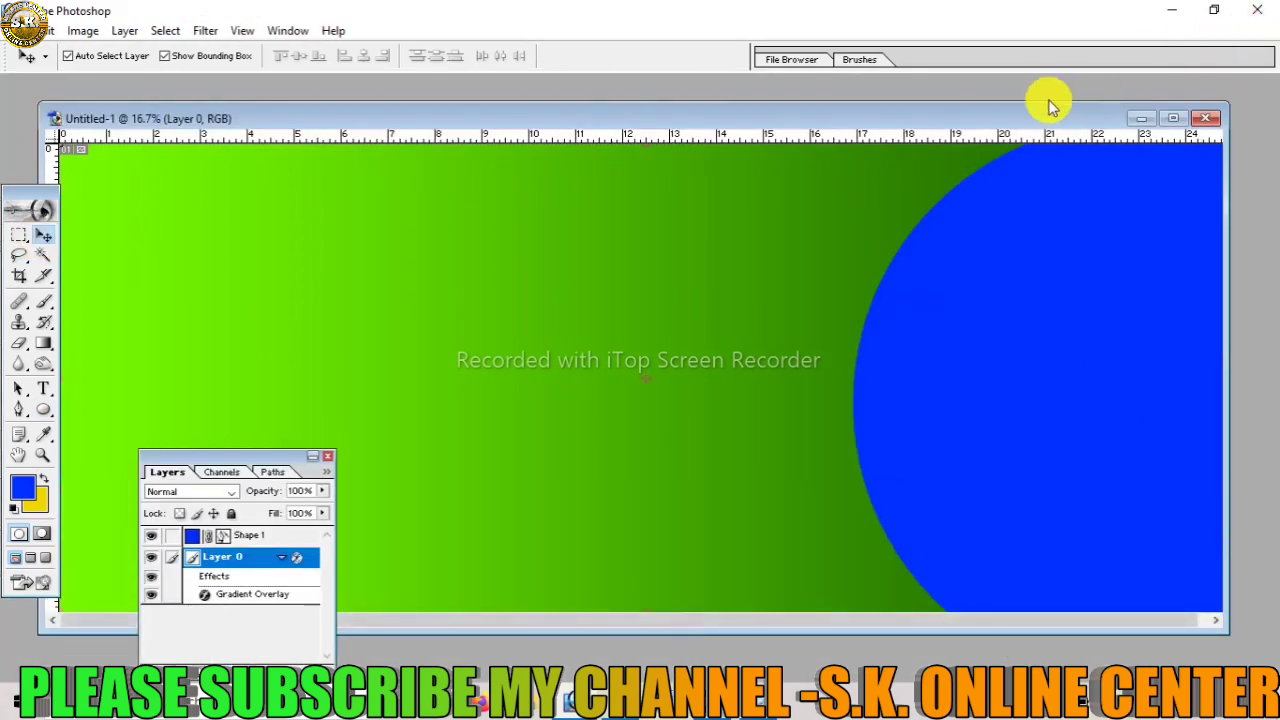
left_click_drag(971, 120, 842, 231)
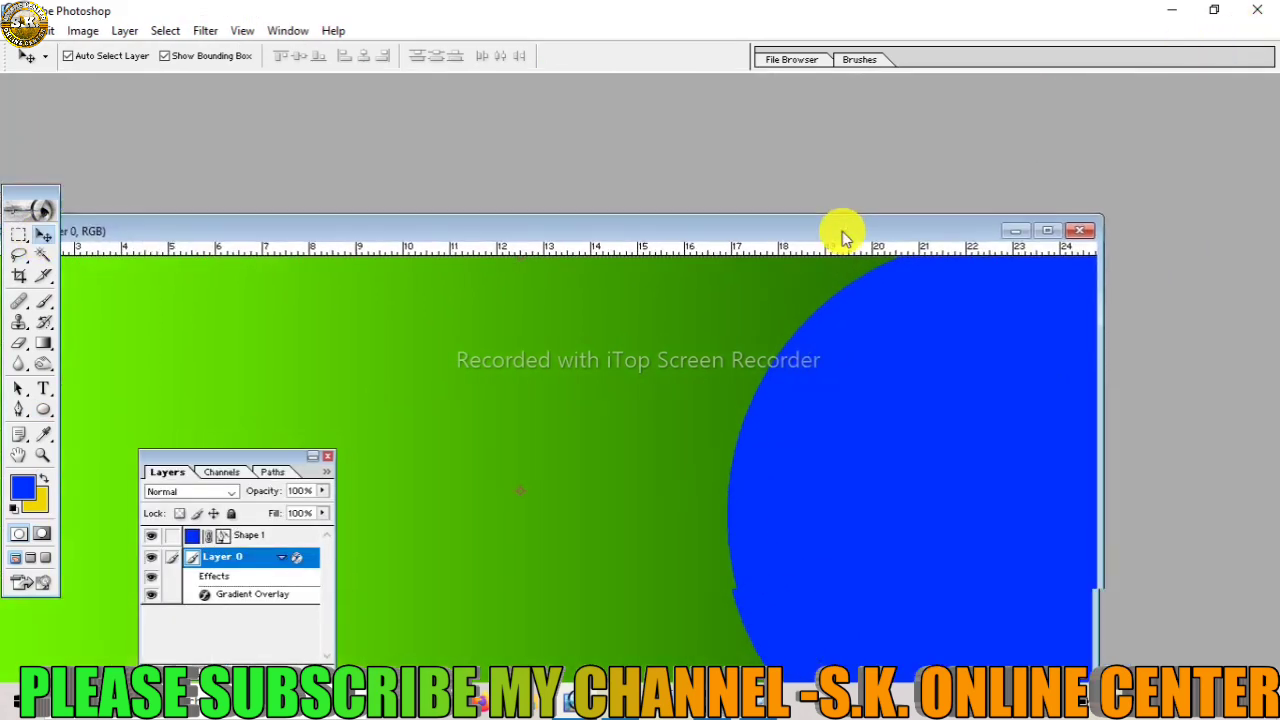
double_click(864, 140)
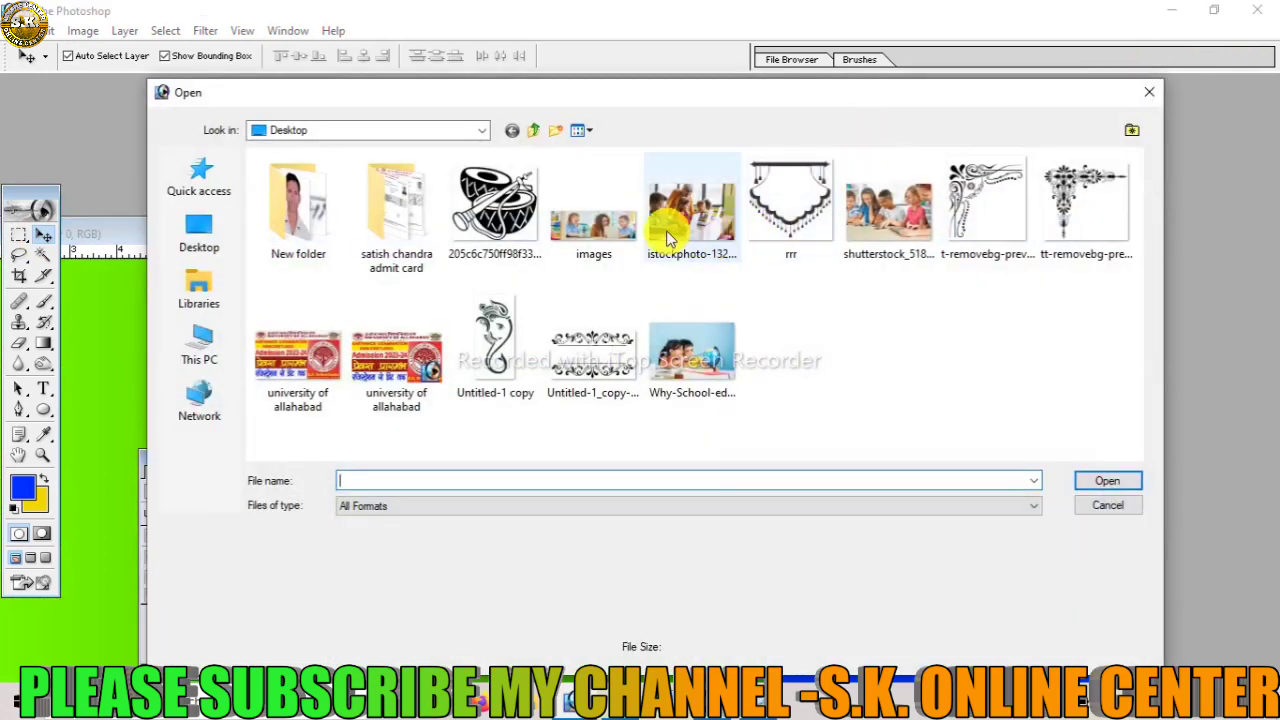
left_click(688, 350)
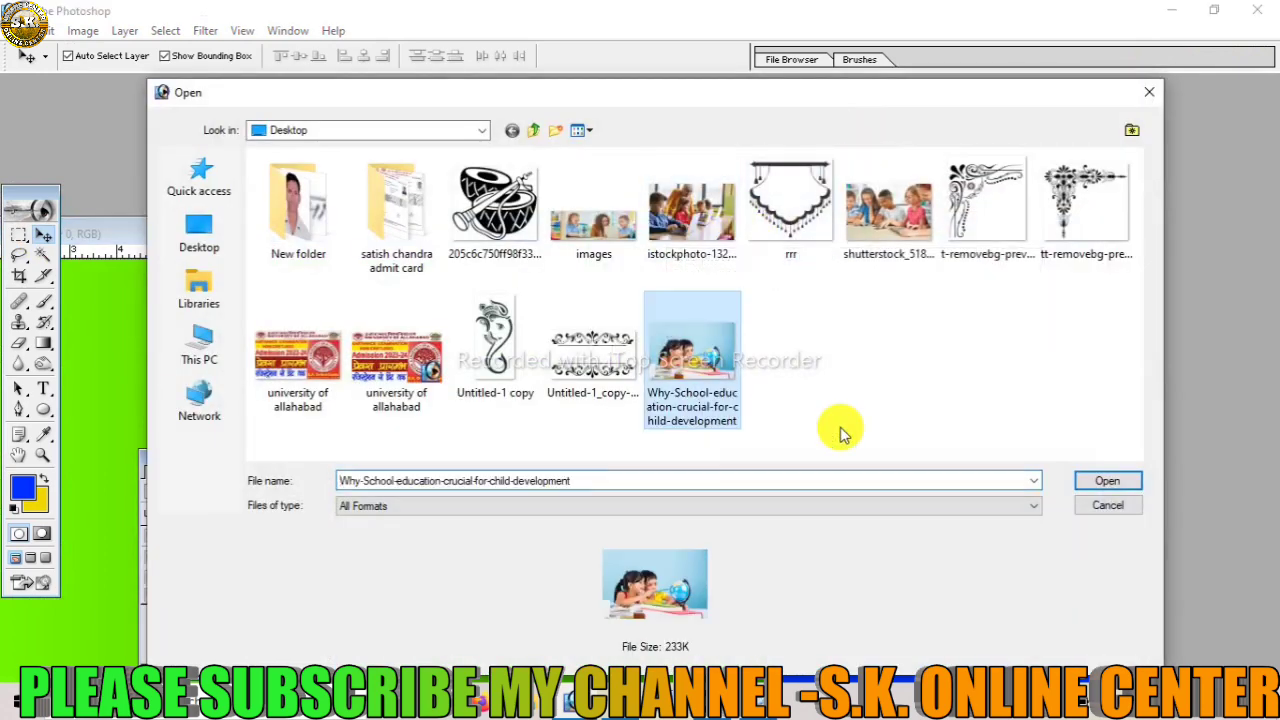
left_click(1088, 482)
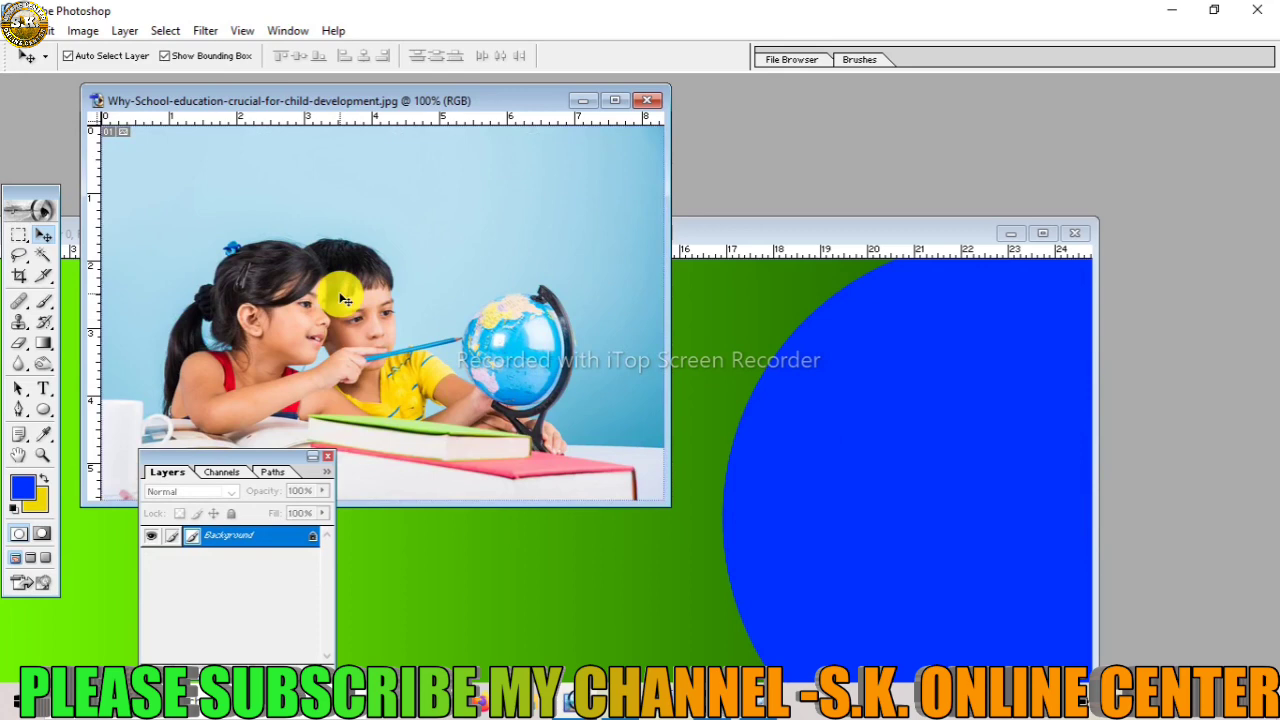
key("ctrl+a")
left_click_drag(340, 297, 497, 578)
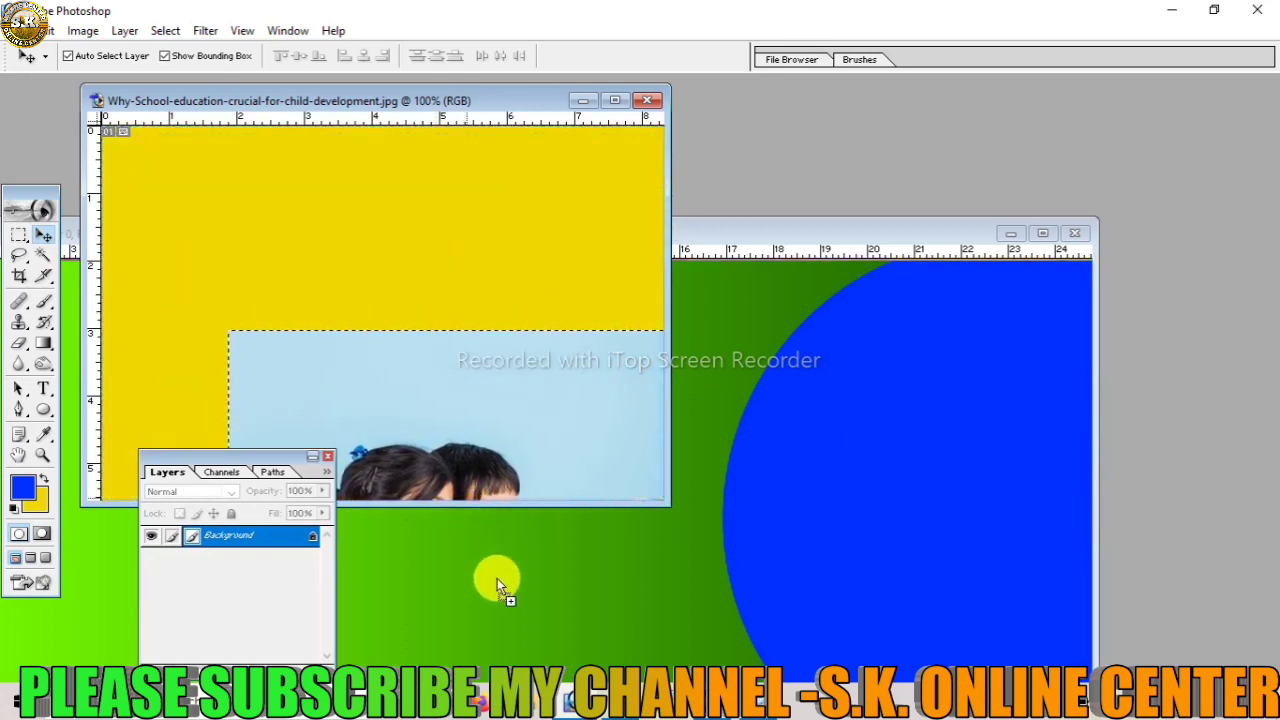
Scale the children's photo over the banner's right half and stack Layer 1 above Shape 1
left_click(1042, 233)
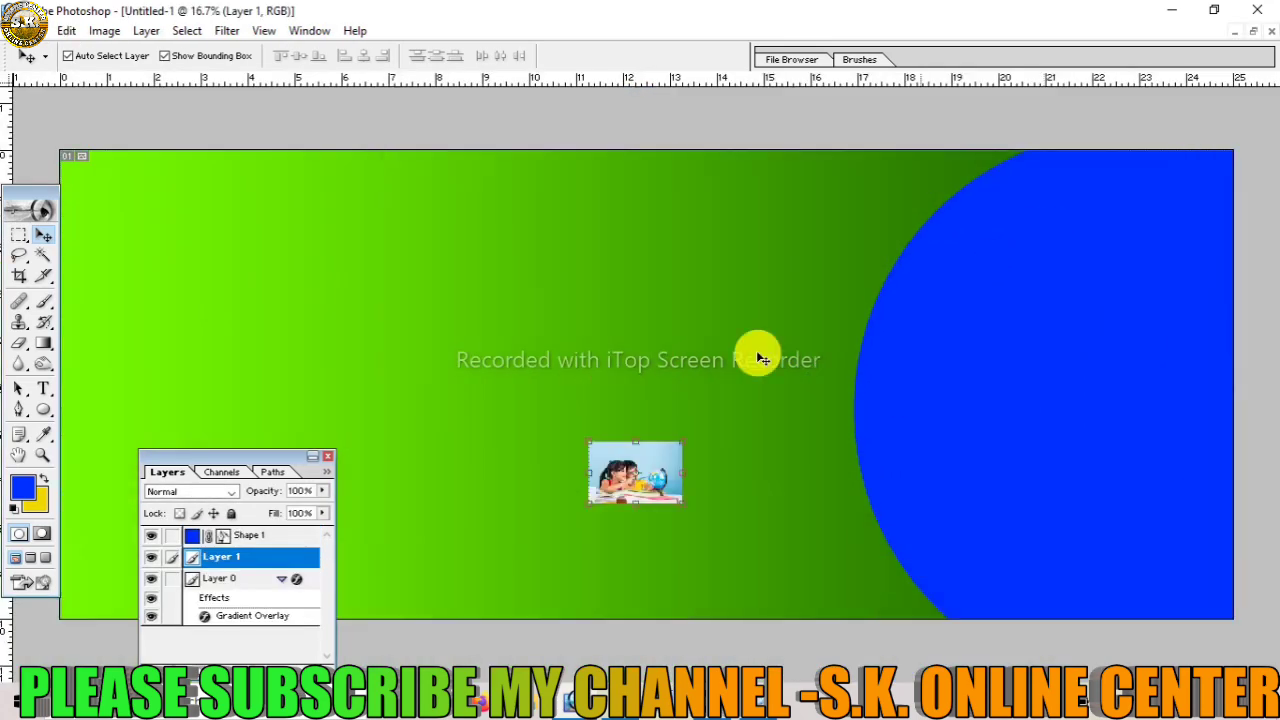
left_click_drag(609, 481, 594, 191)
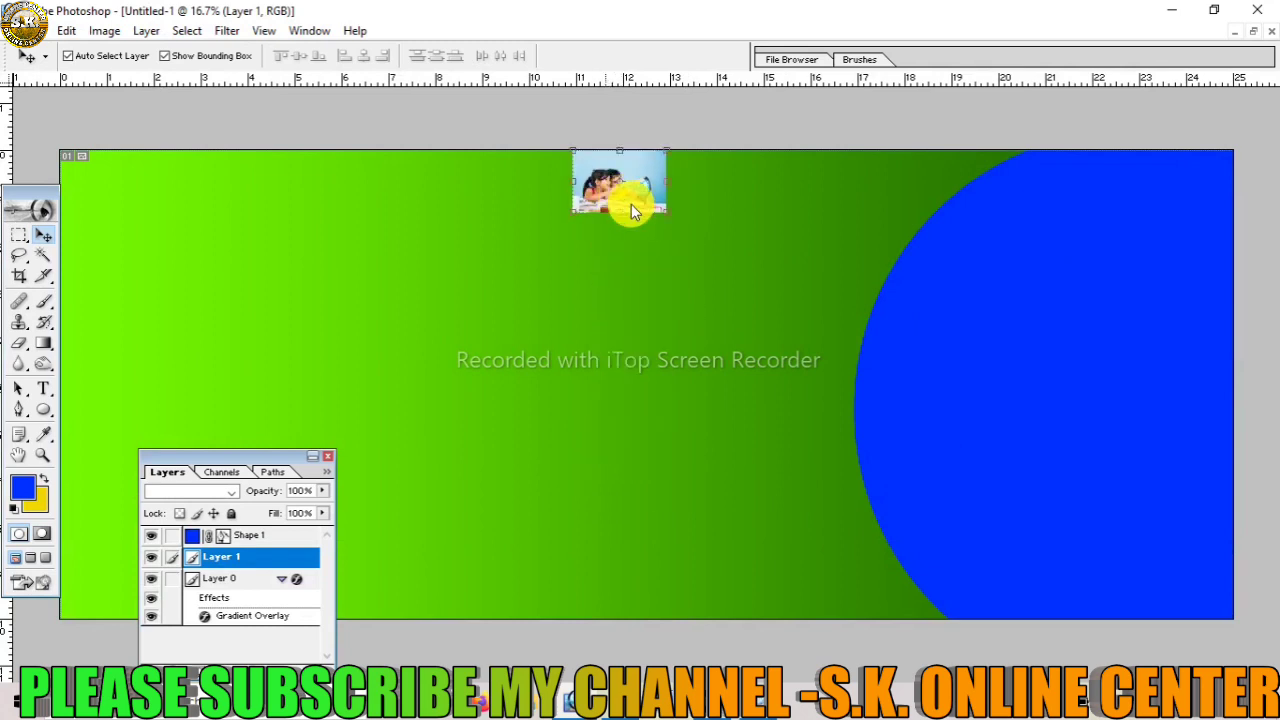
left_click_drag(667, 213, 1276, 620)
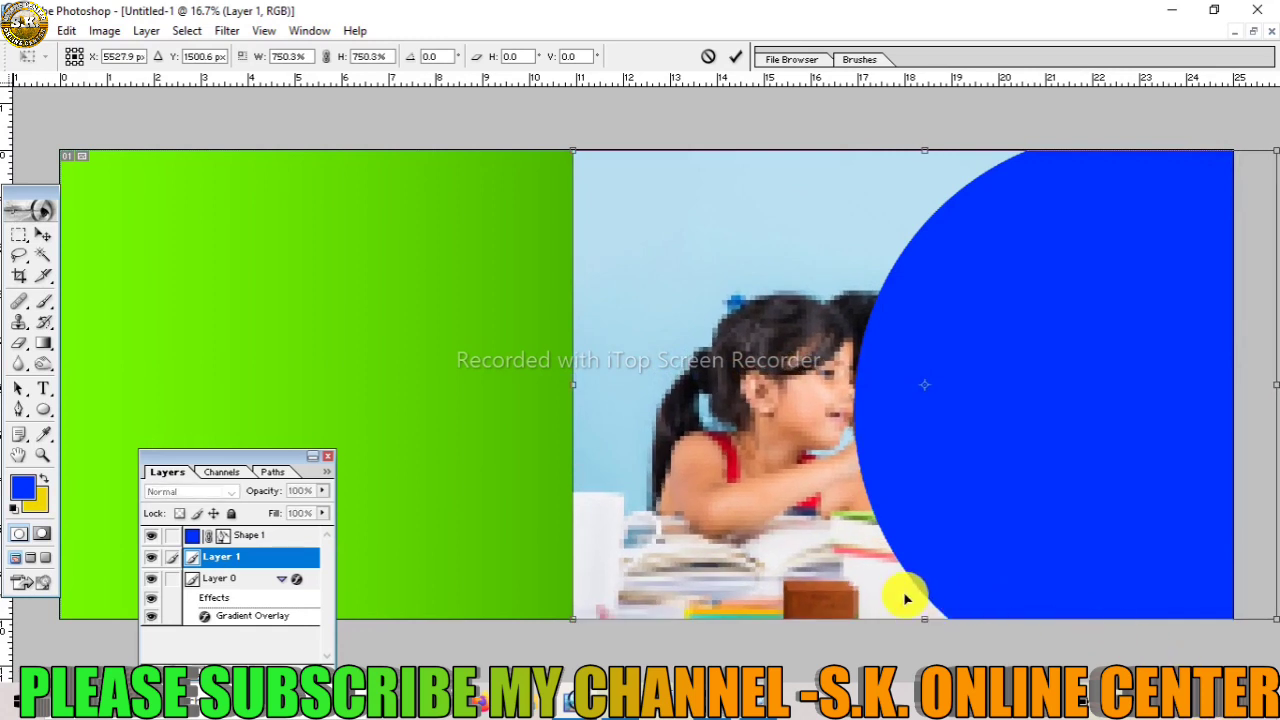
key("Return")
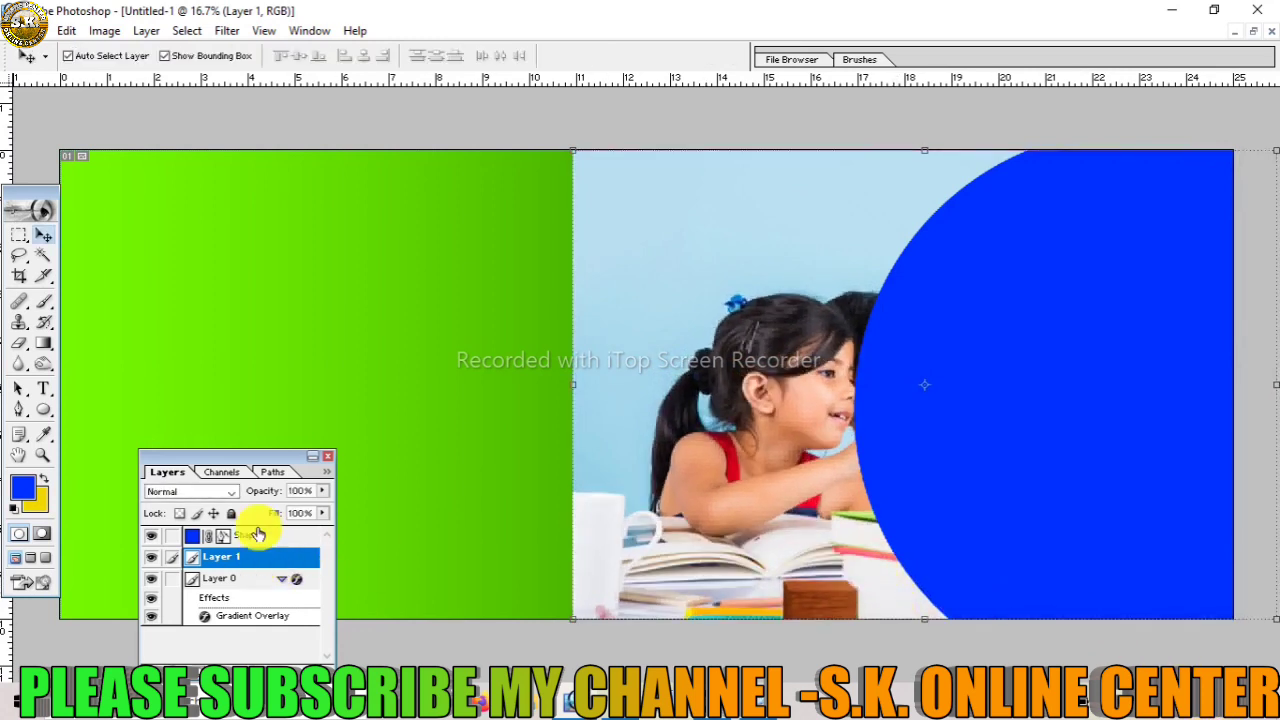
left_click_drag(230, 456, 185, 323)
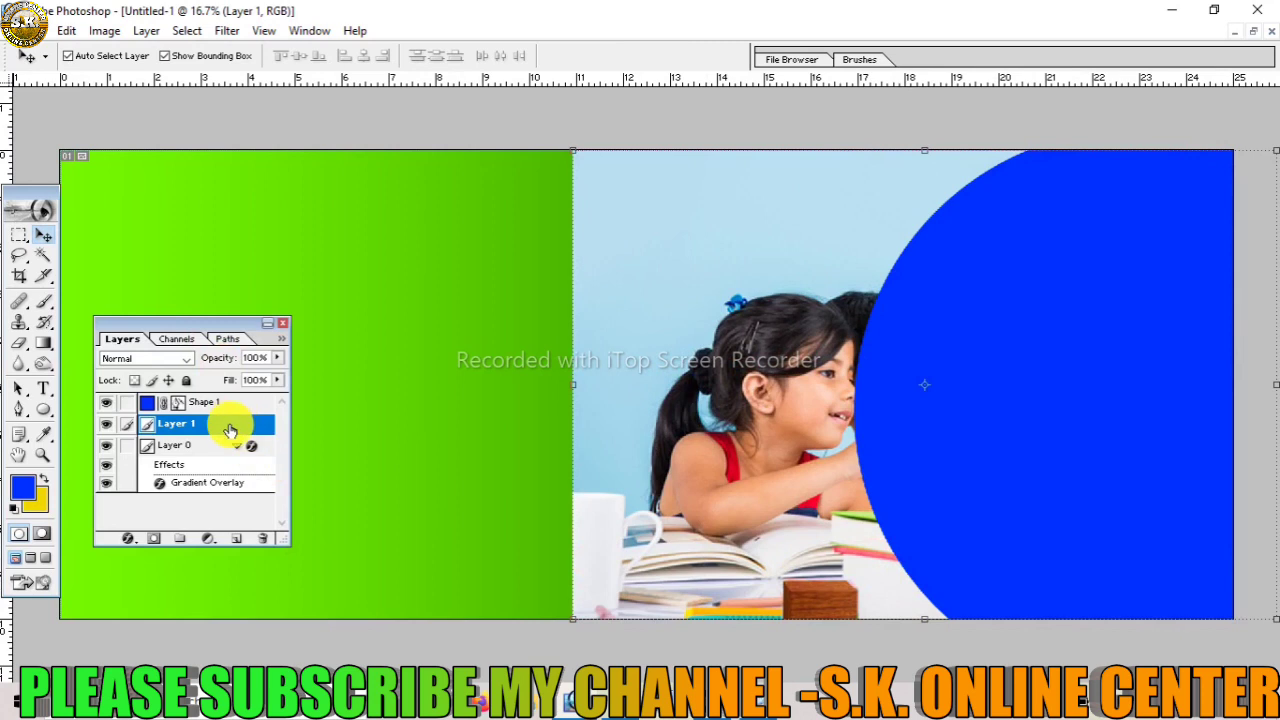
left_click_drag(225, 402, 225, 399)
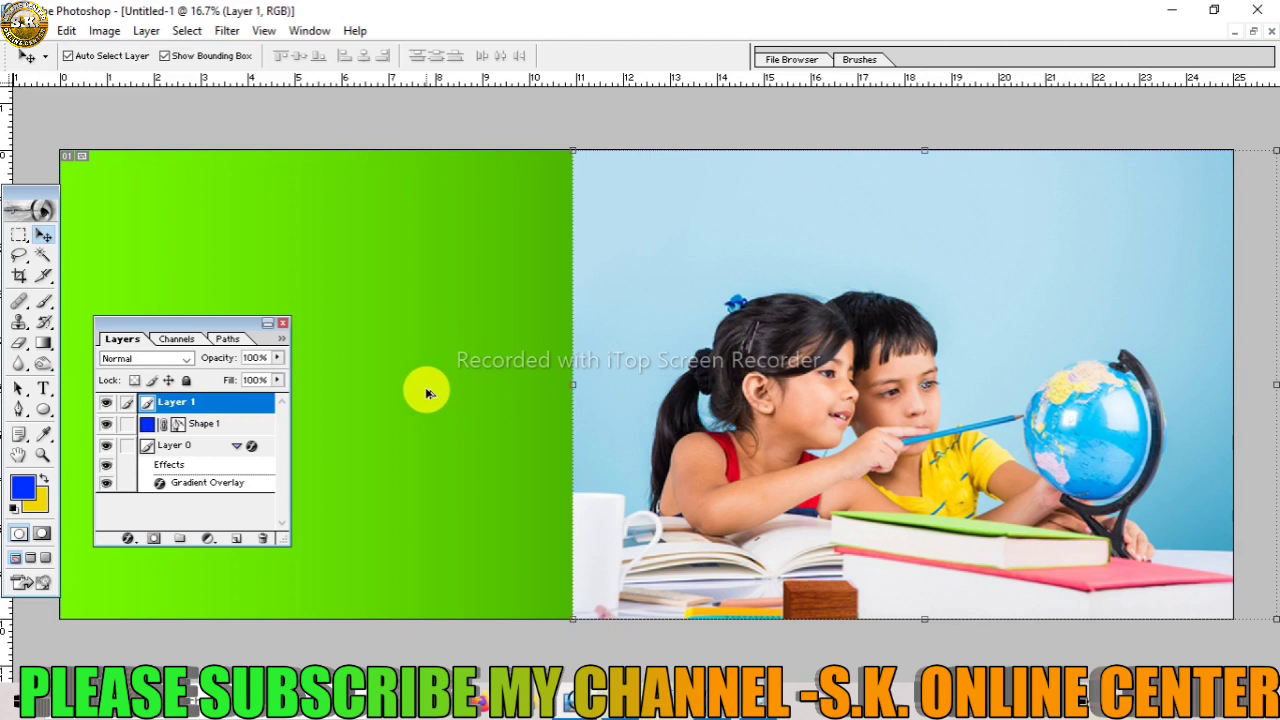
Clip the photo to the circle (Ctrl+Alt+G) and narrow it to 60.6% width
key("ctrl+g")
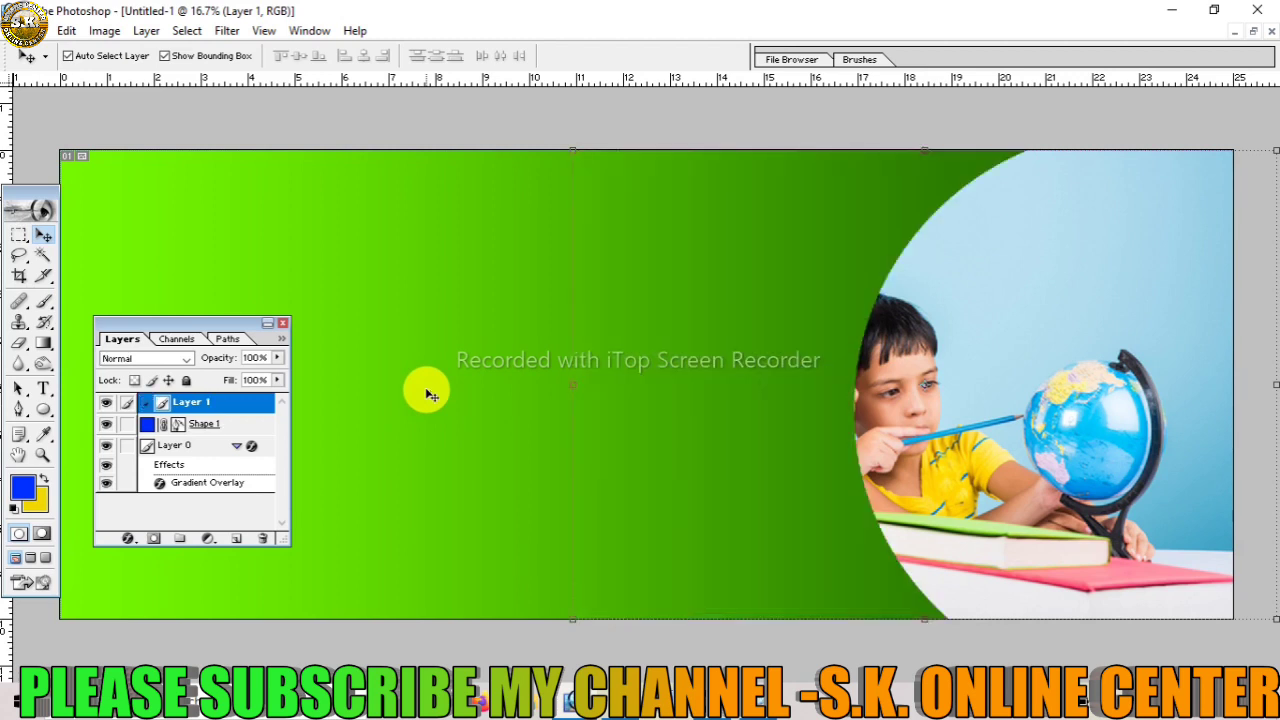
left_click(969, 405)
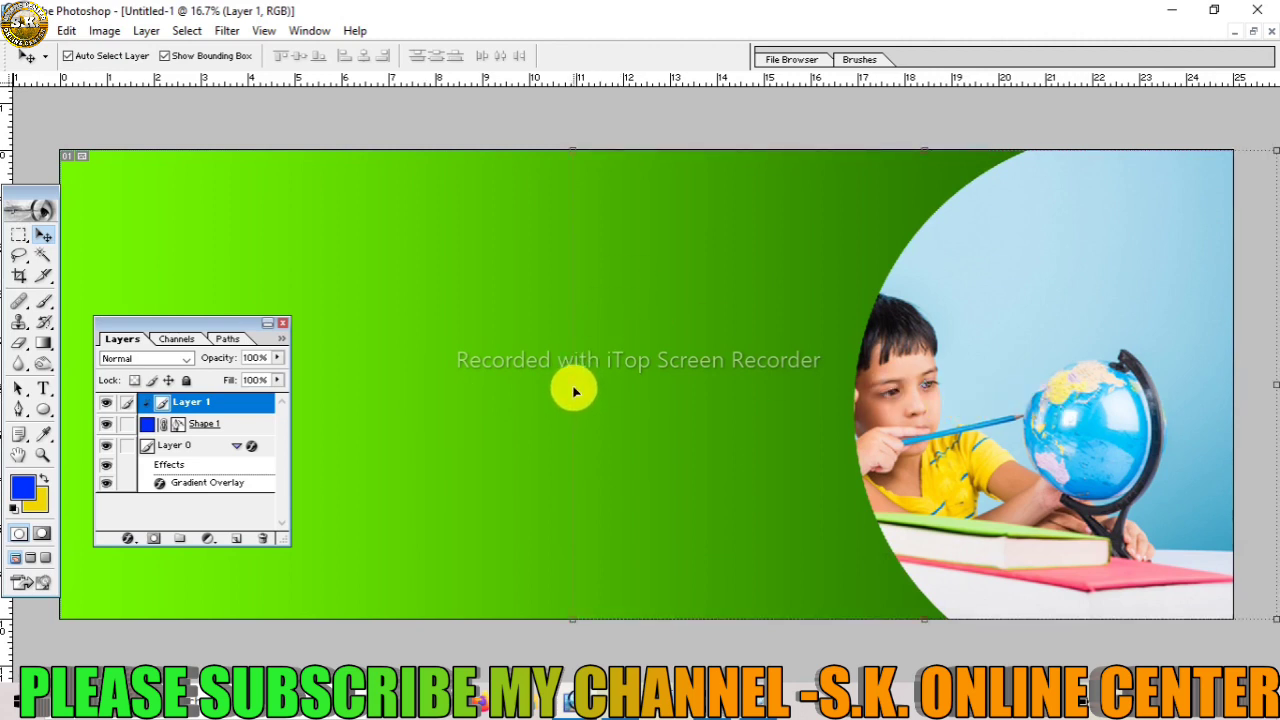
key("ctrl+t")
left_click_drag(574, 389, 847, 414)
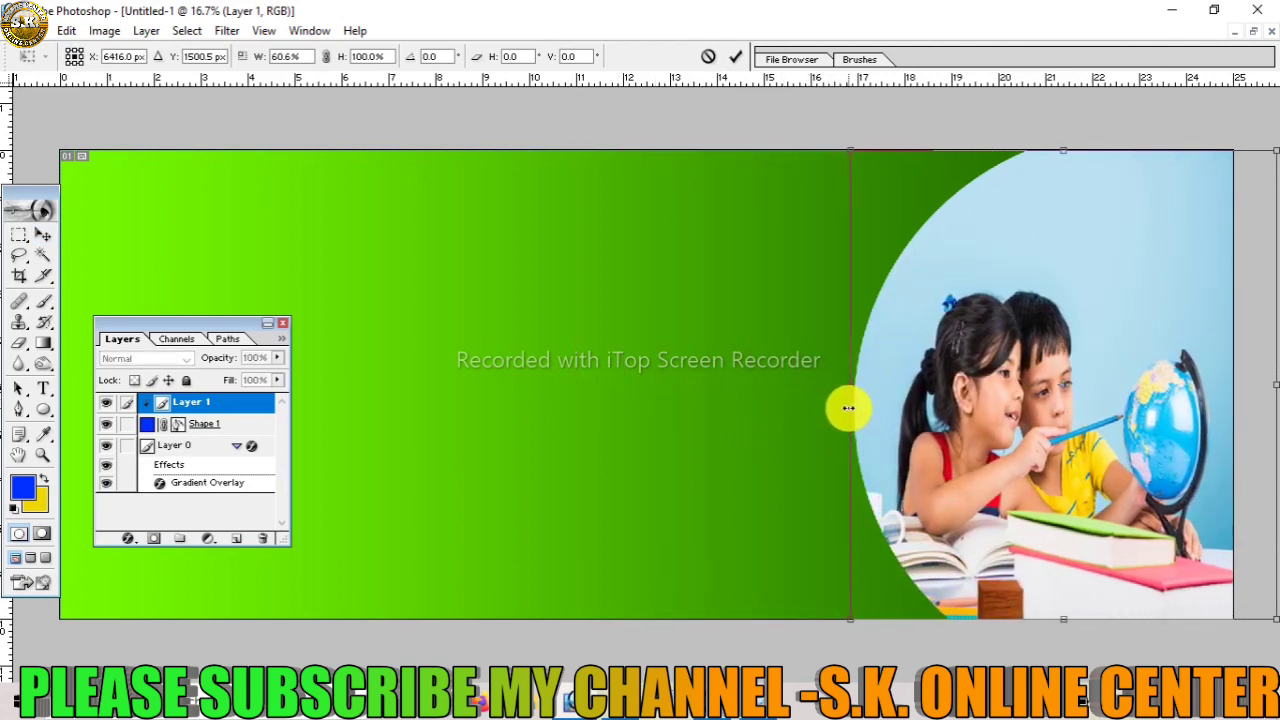
key("Return")
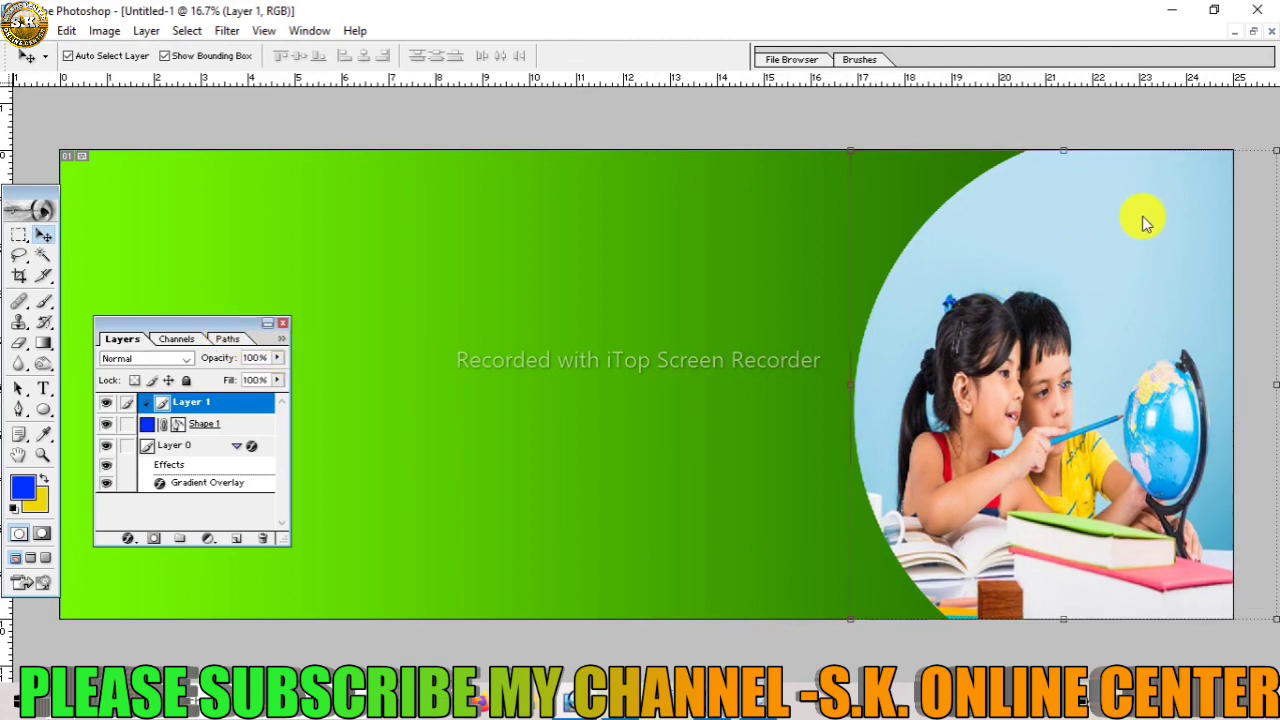
mouse_move(227, 323)
left_mouse_down()
mouse_move(1145, 222)
mouse_move(1177, 203)
left_mouse_up()
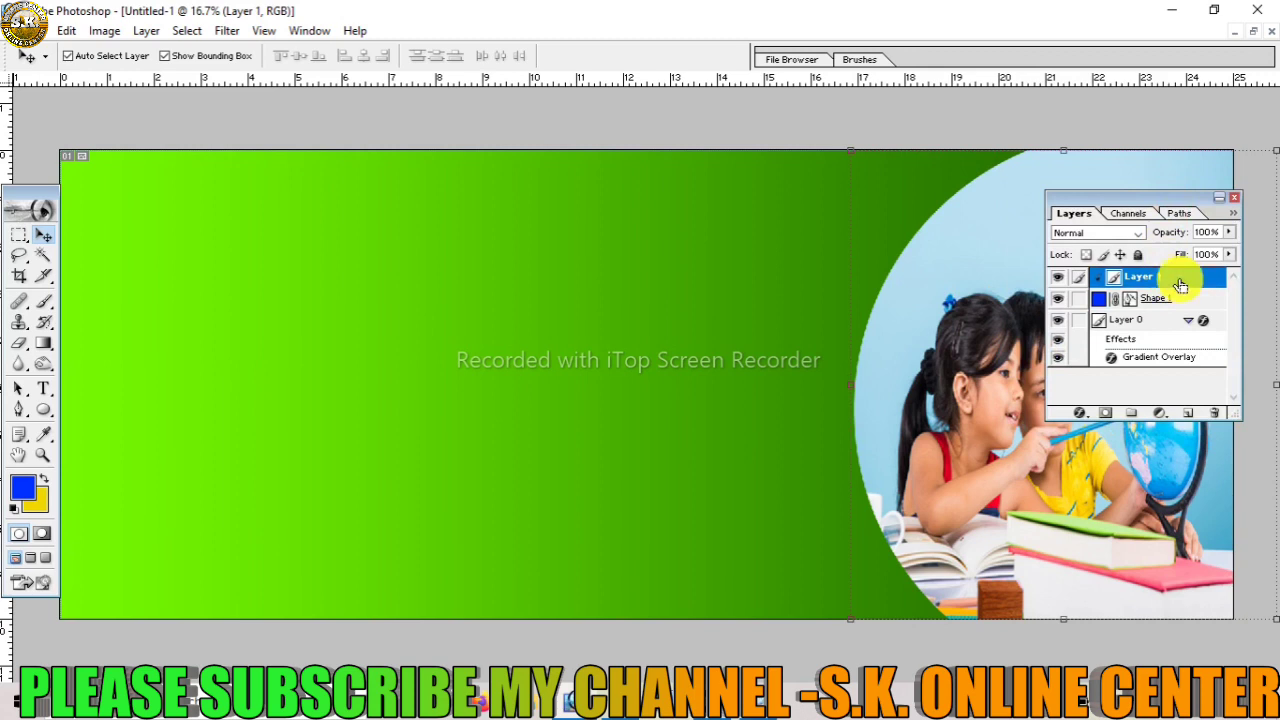
Duplicate the circle as Shape 1 copy and nudge both circle layers left
key("ctrl+j")
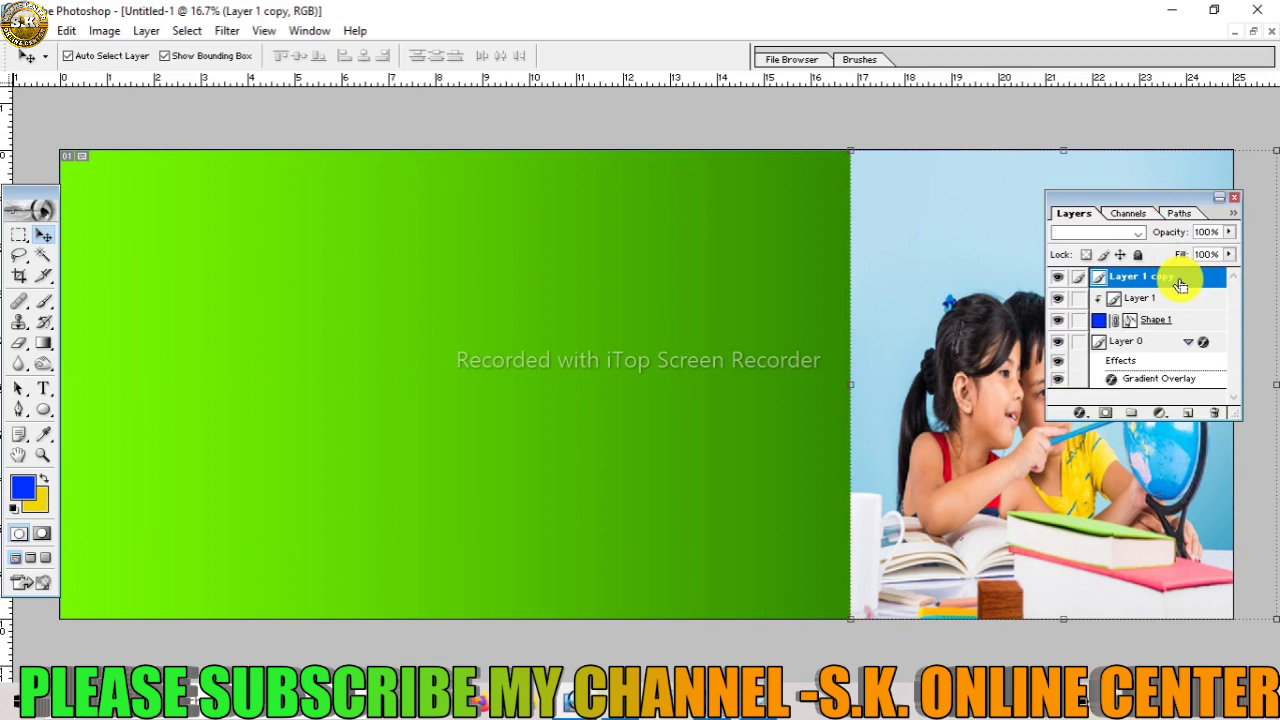
key("ctrl+z")
left_click(1178, 302)
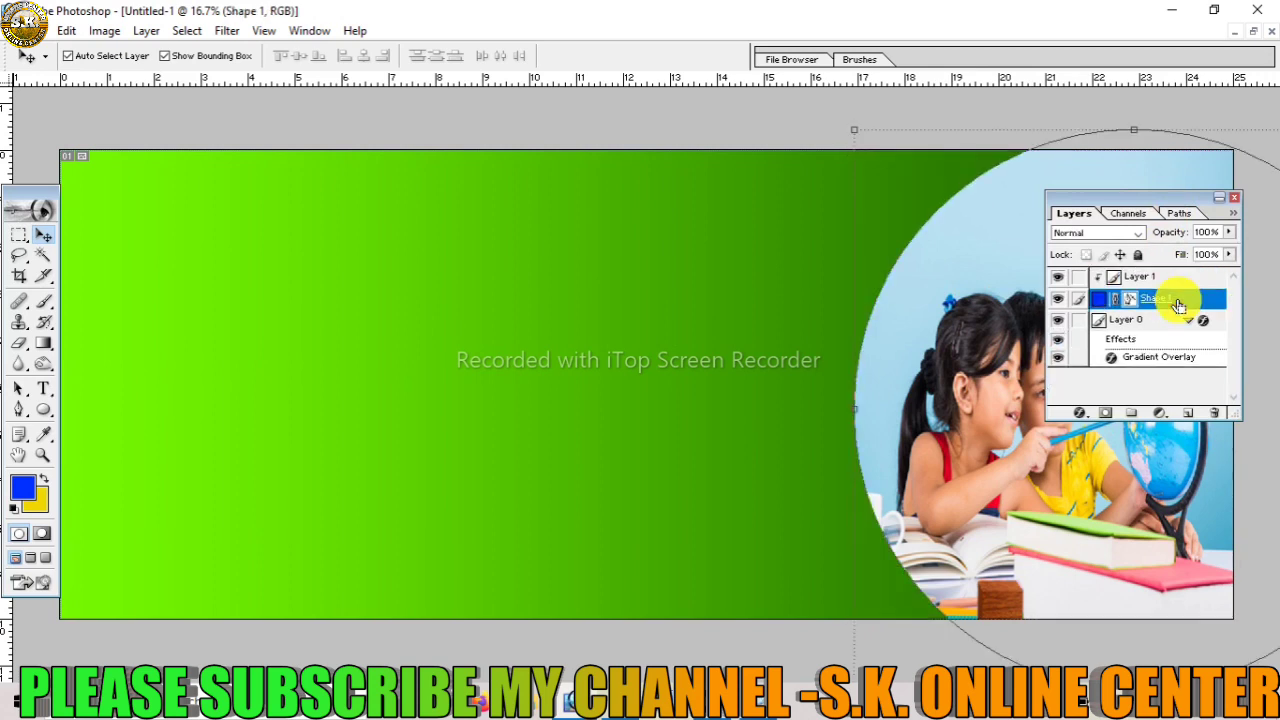
key("ctrl+j")
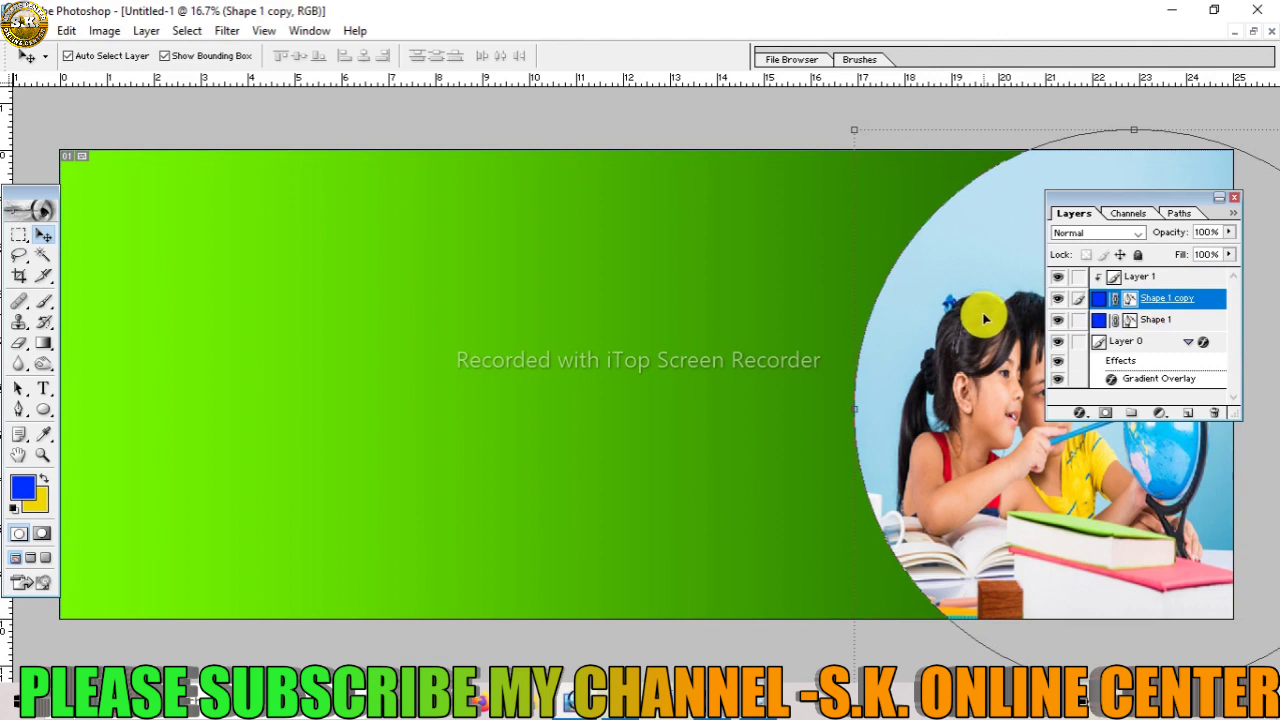
key("shift+Left")
key("shift+Left")
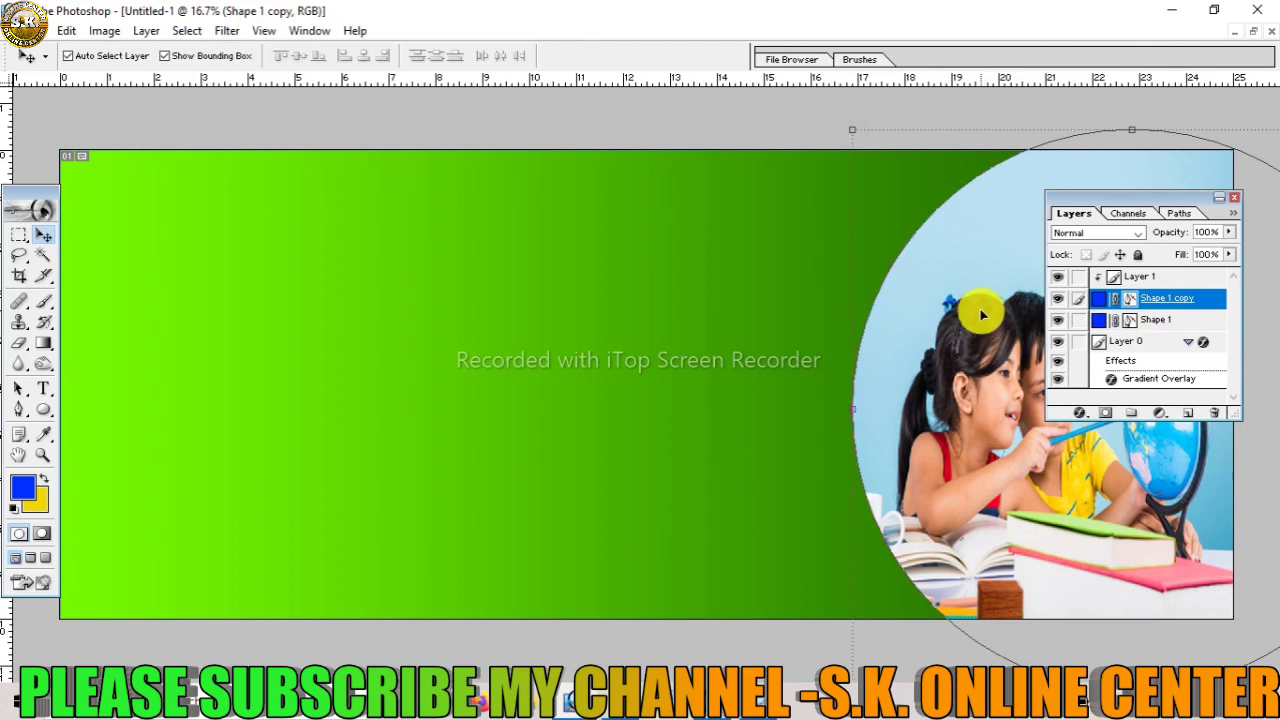
key("shift+Left")
key("shift+Left")
key("shift+Left")
key("shift+Left")
key("shift+Left")
key("shift+Left")
key("shift+Left")
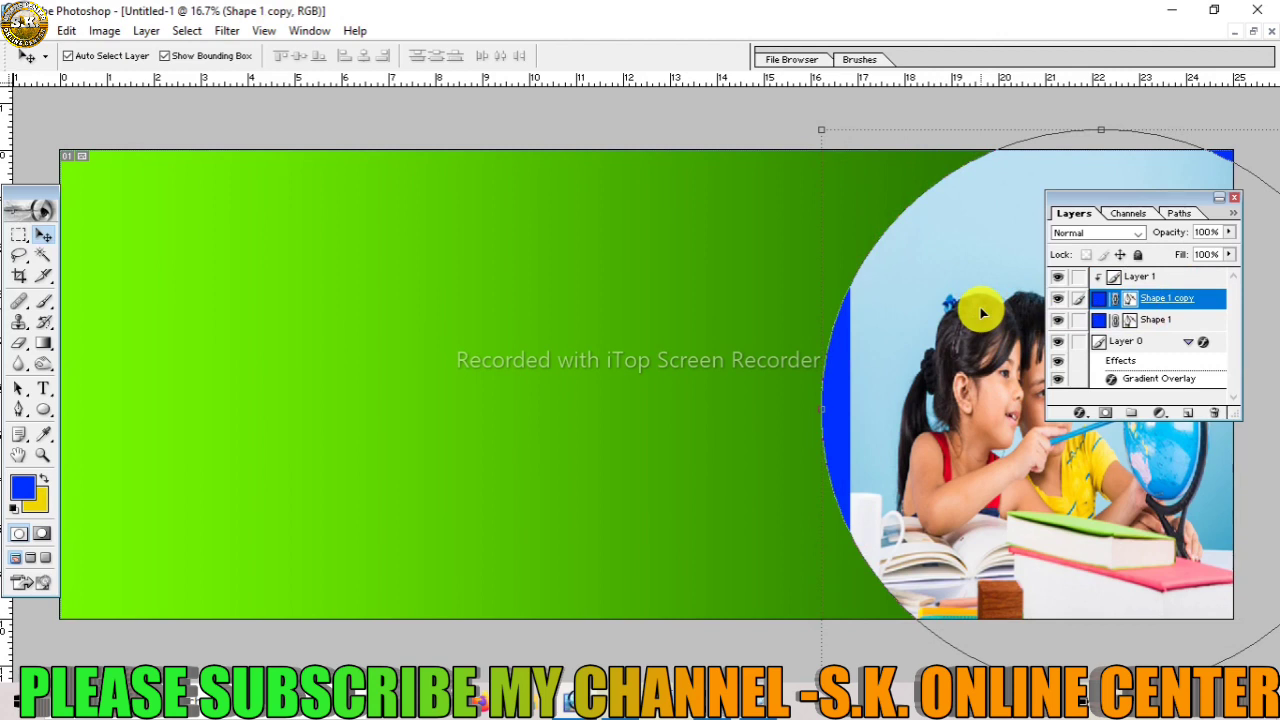
left_click(1170, 320)
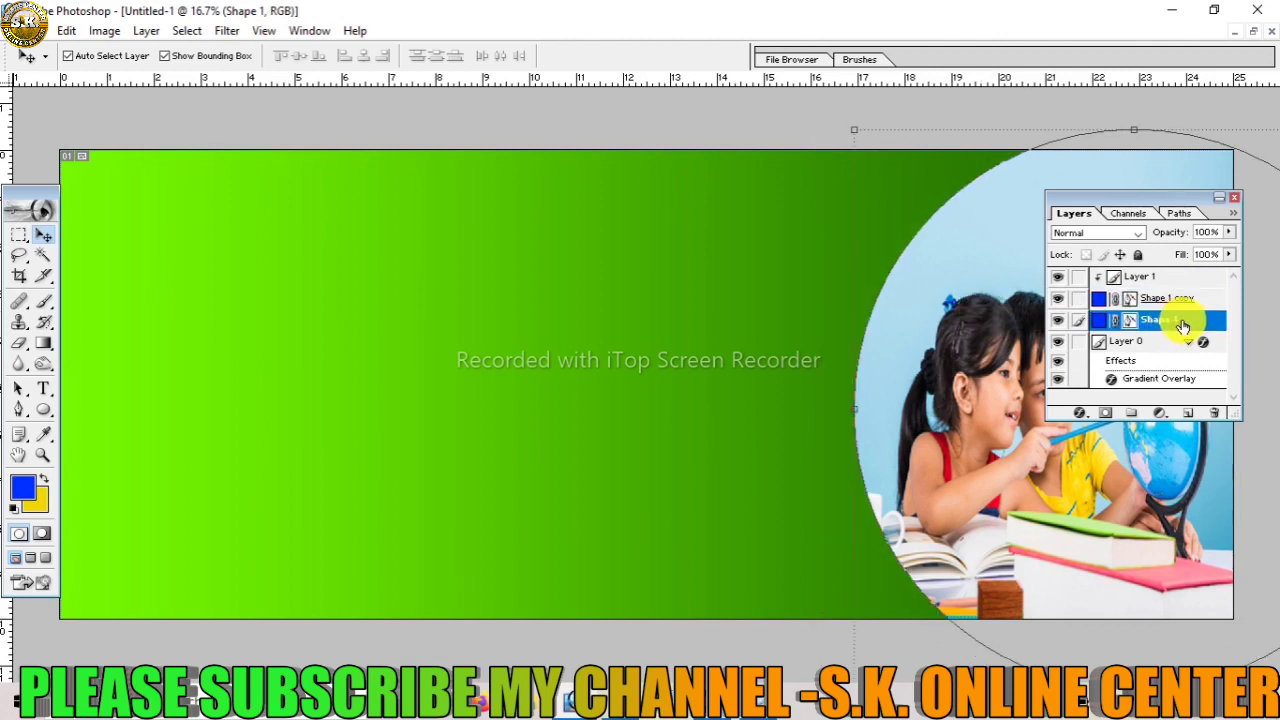
key("shift+Left")
key("shift+Left")
key("shift+Left")
Nudge the back circle left and give Shape 1 a bright yellow Color Overlay
key("shift+Left")
key("shift+Left")
key("shift+Left")
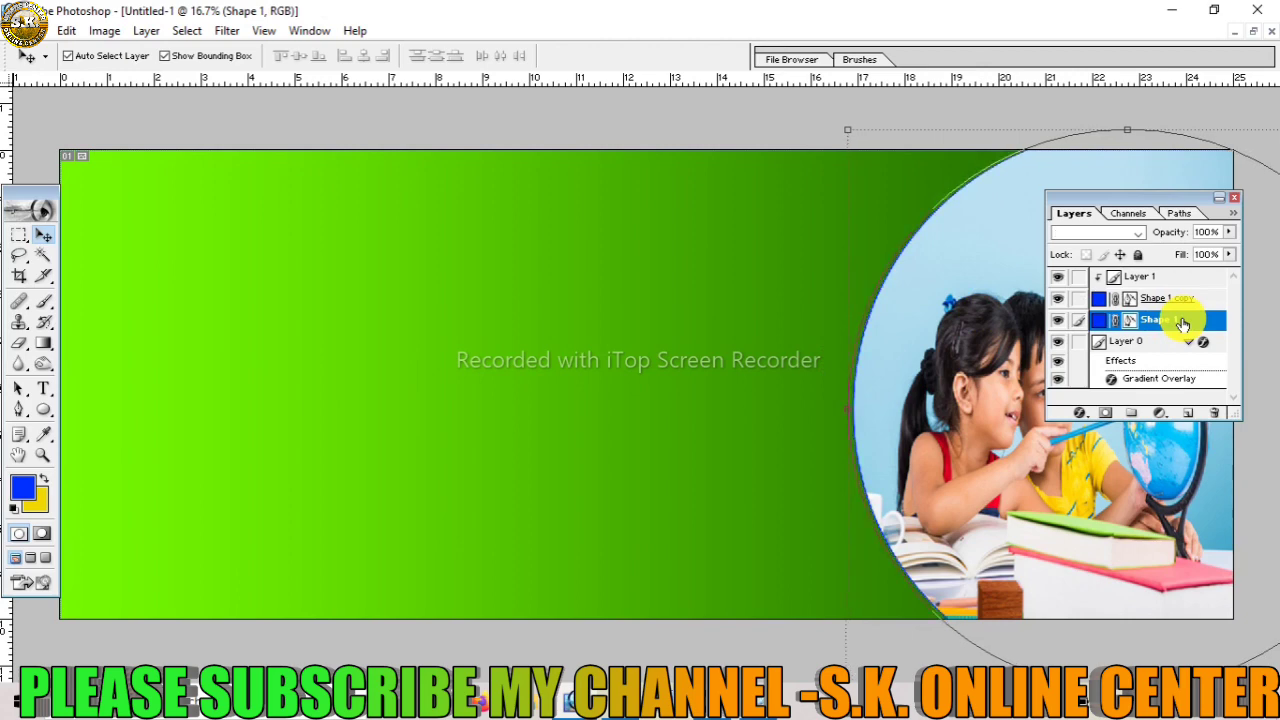
key("shift+Left")
key("shift+Left")
key("shift+Left")
key("shift+Left")
key("shift+Left")
key("shift+Left")
key("shift+Left")
key("shift+Left")
key("shift+Left")
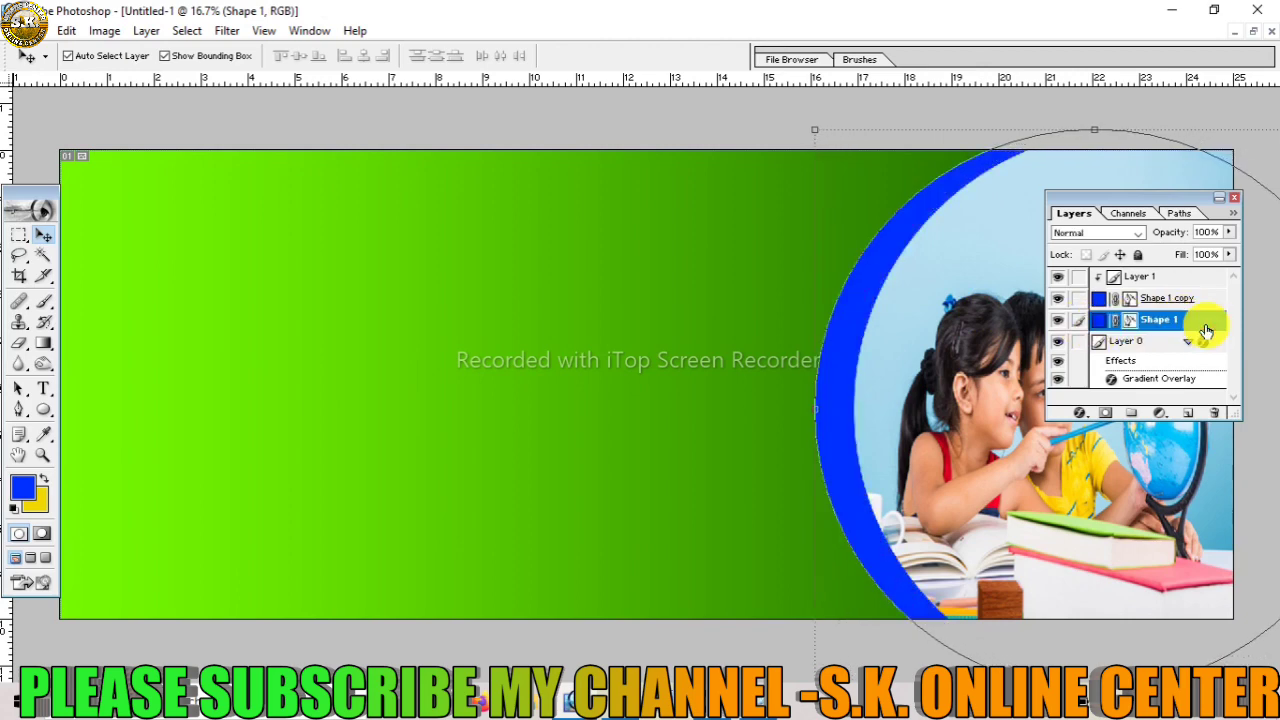
double_click(1206, 331)
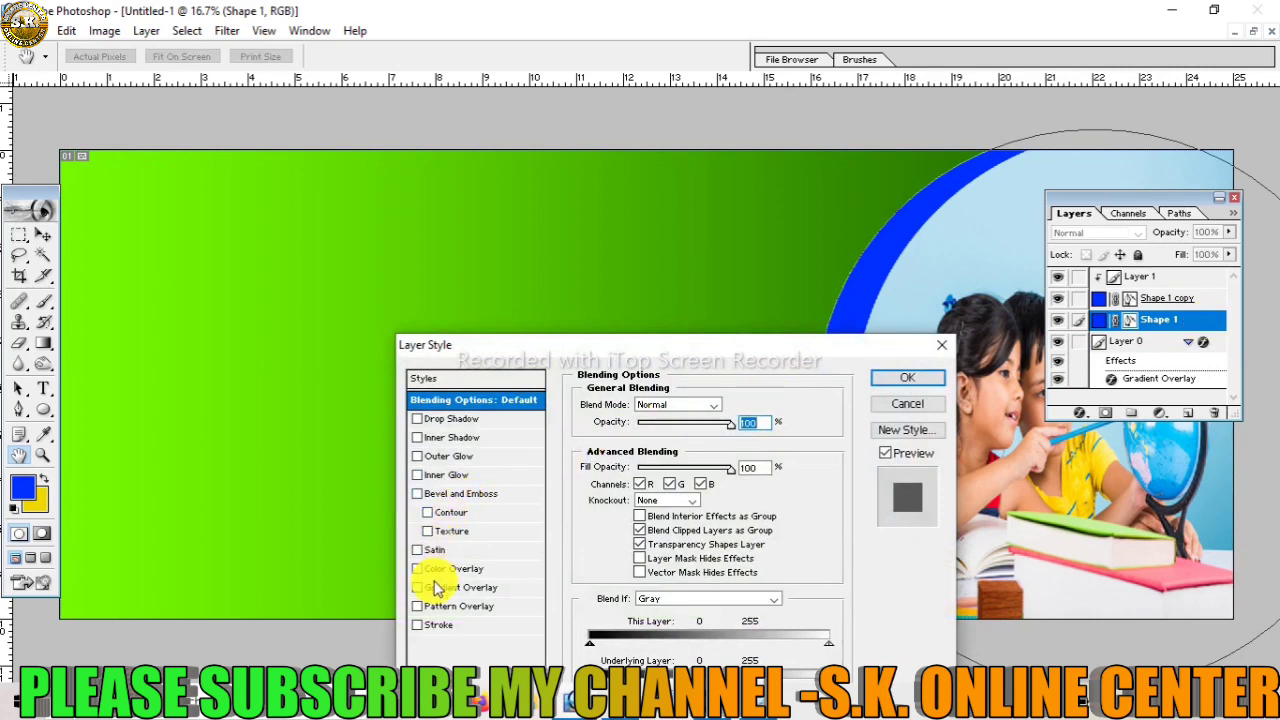
left_click(435, 570)
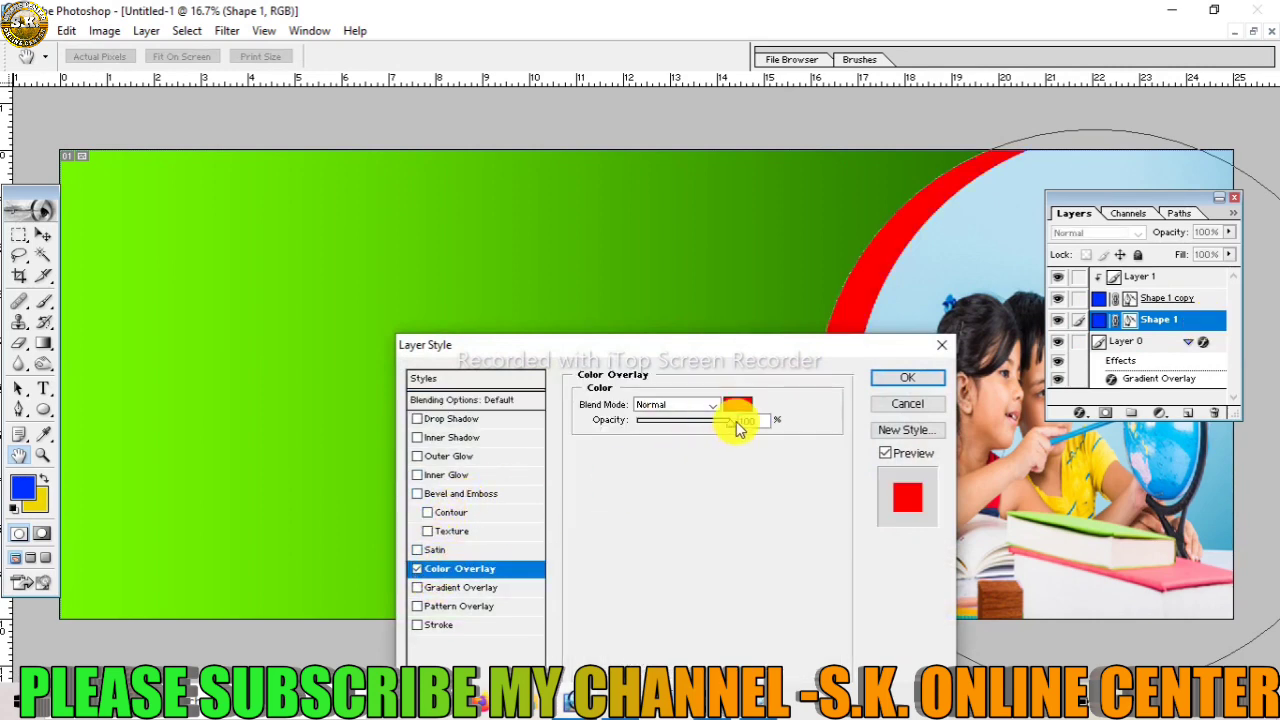
left_click(739, 410)
left_click(821, 217)
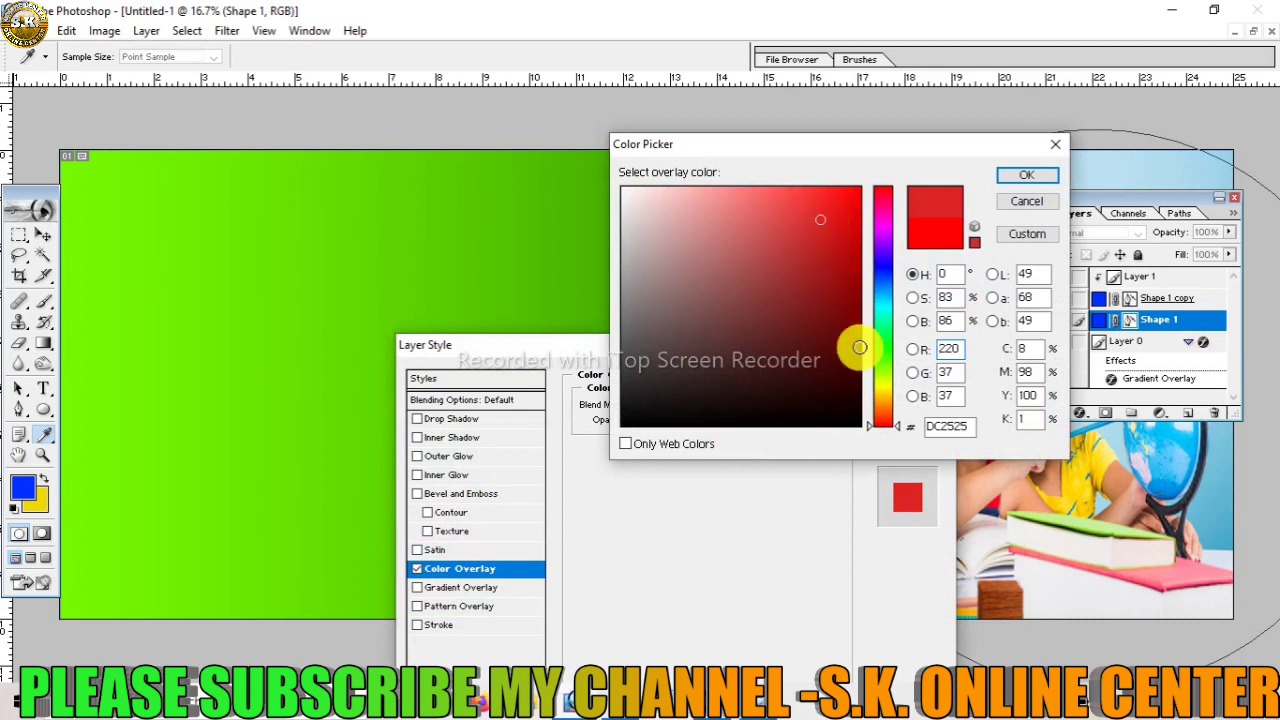
left_click(882, 388)
left_click_drag(802, 268, 858, 191)
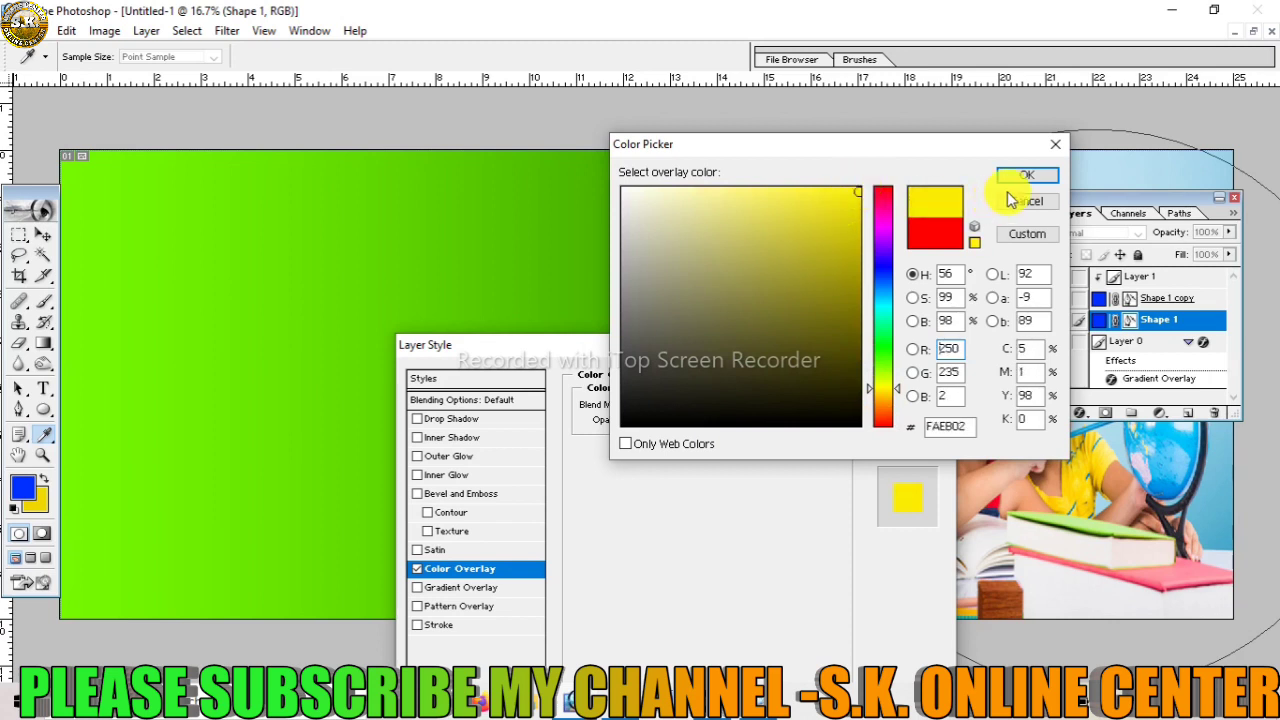
left_click(1030, 175)
left_click(890, 379)
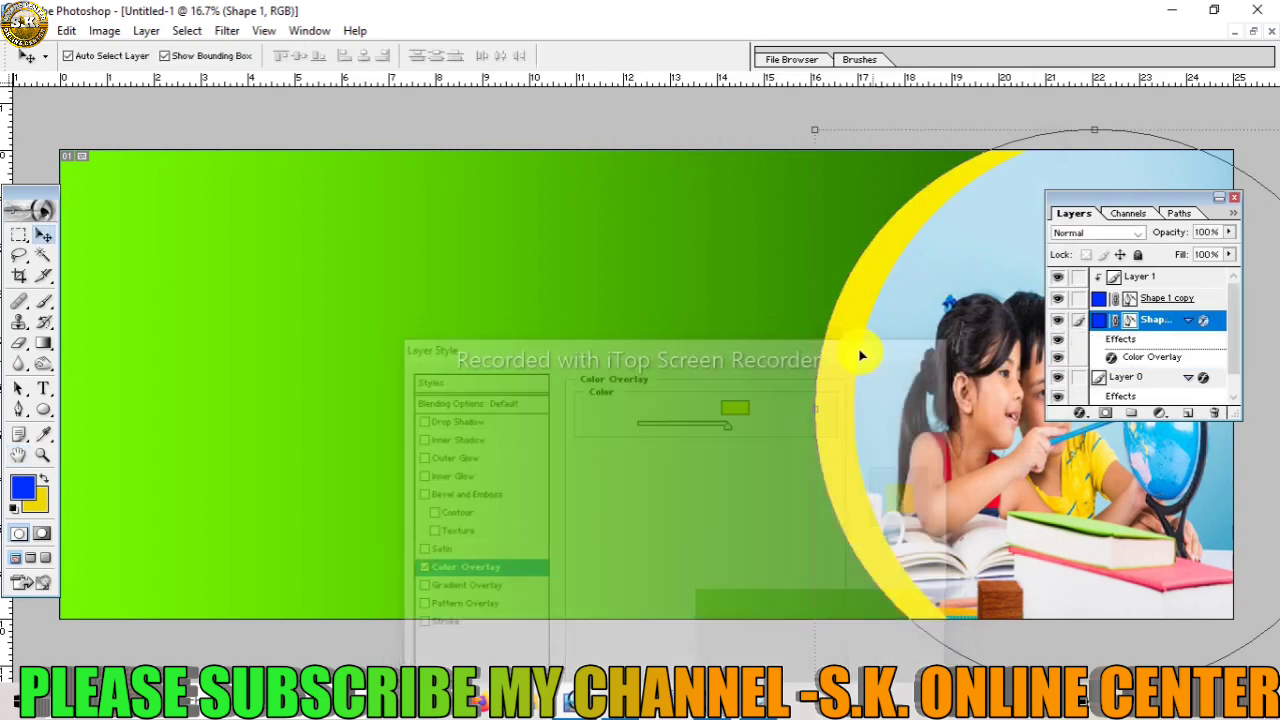
Duplicate the yellow circle, then shift the original Shape 1 further left with Free Transform
key("Left")
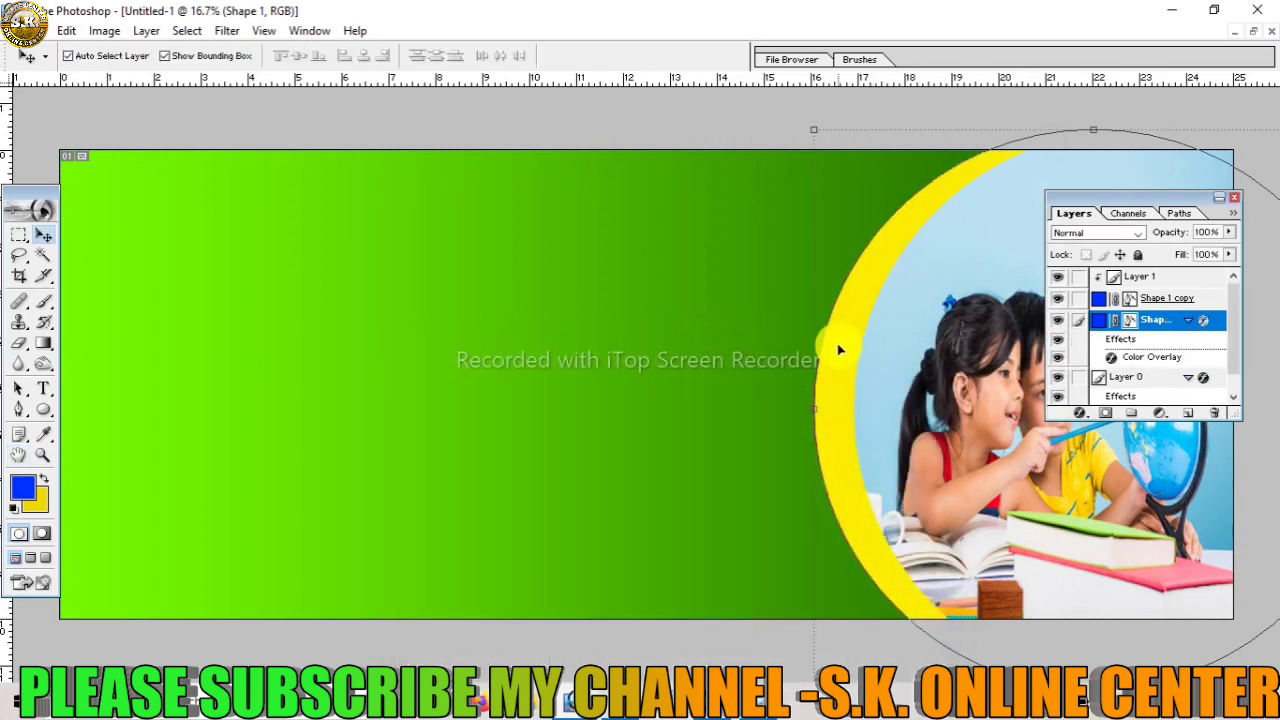
key("Left")
key("Left")
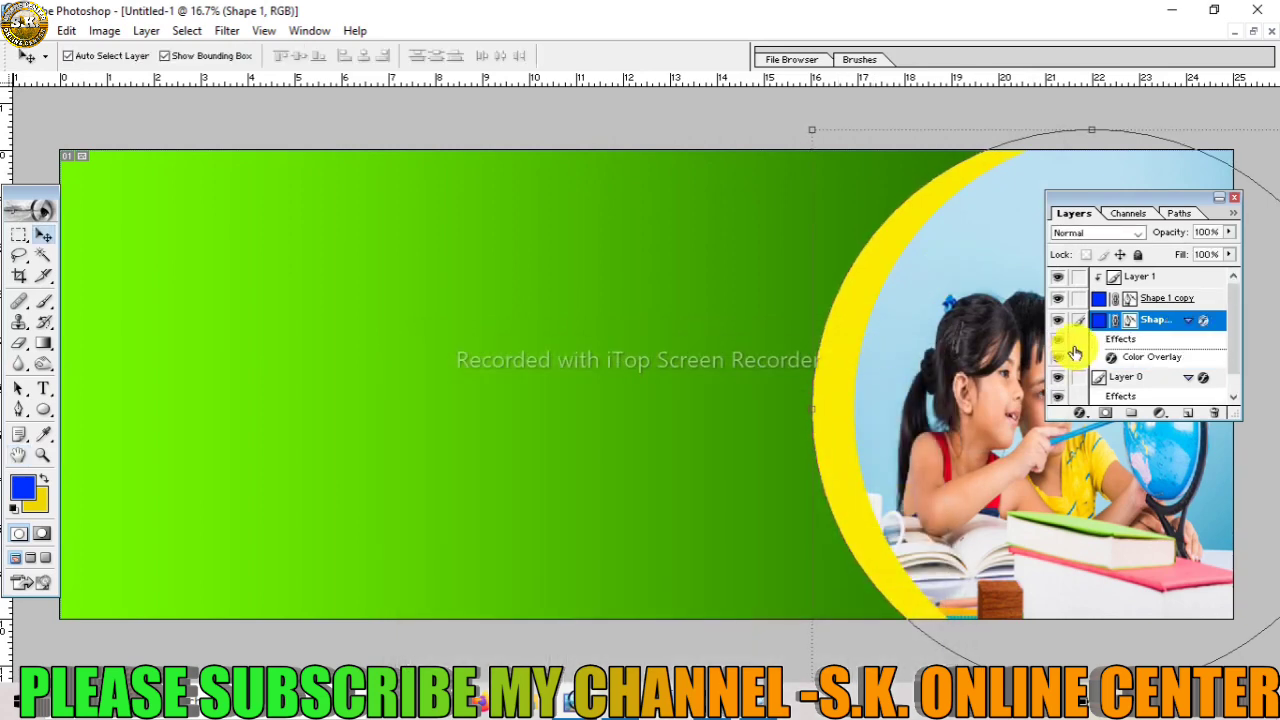
key("ctrl+j")
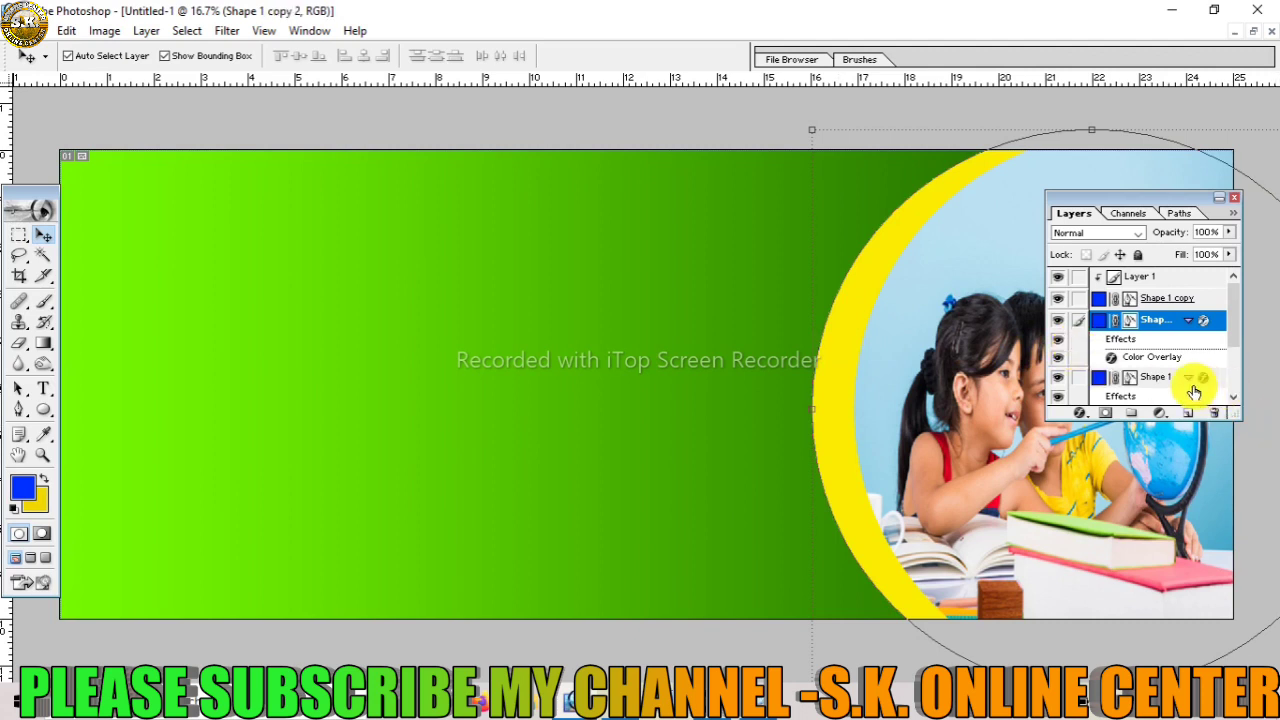
left_click(1212, 362)
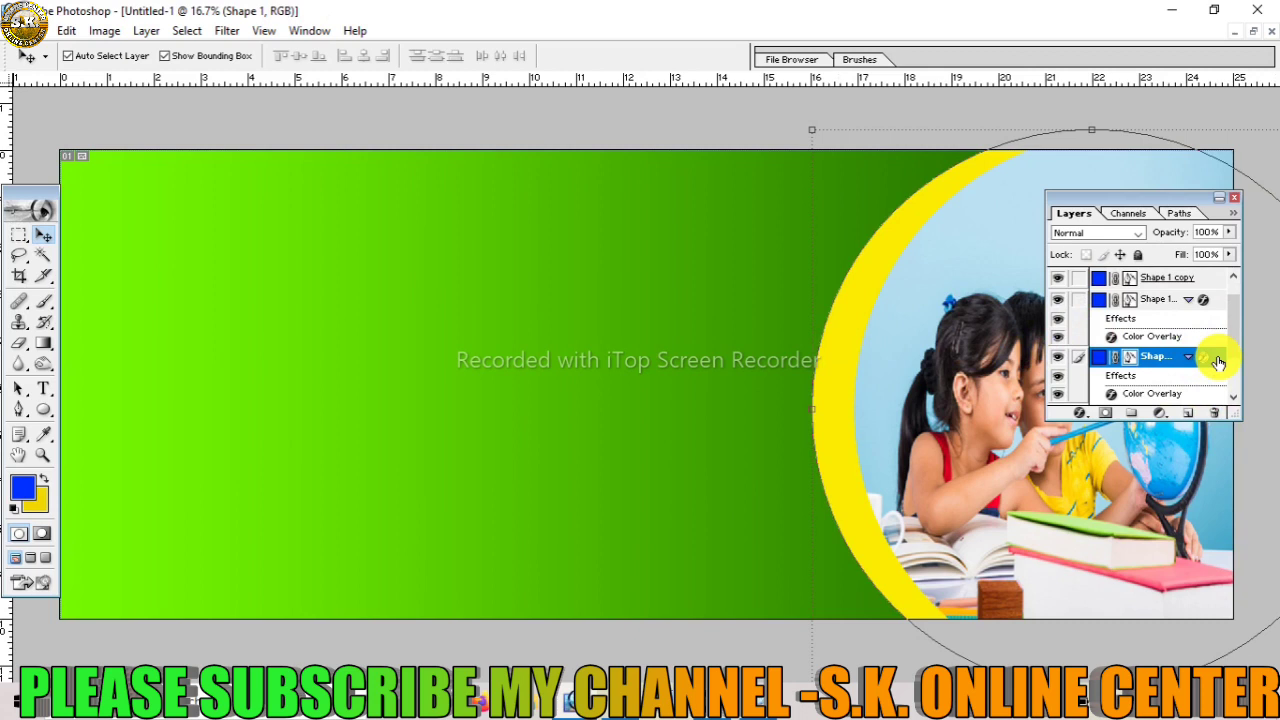
key("ctrl+t")
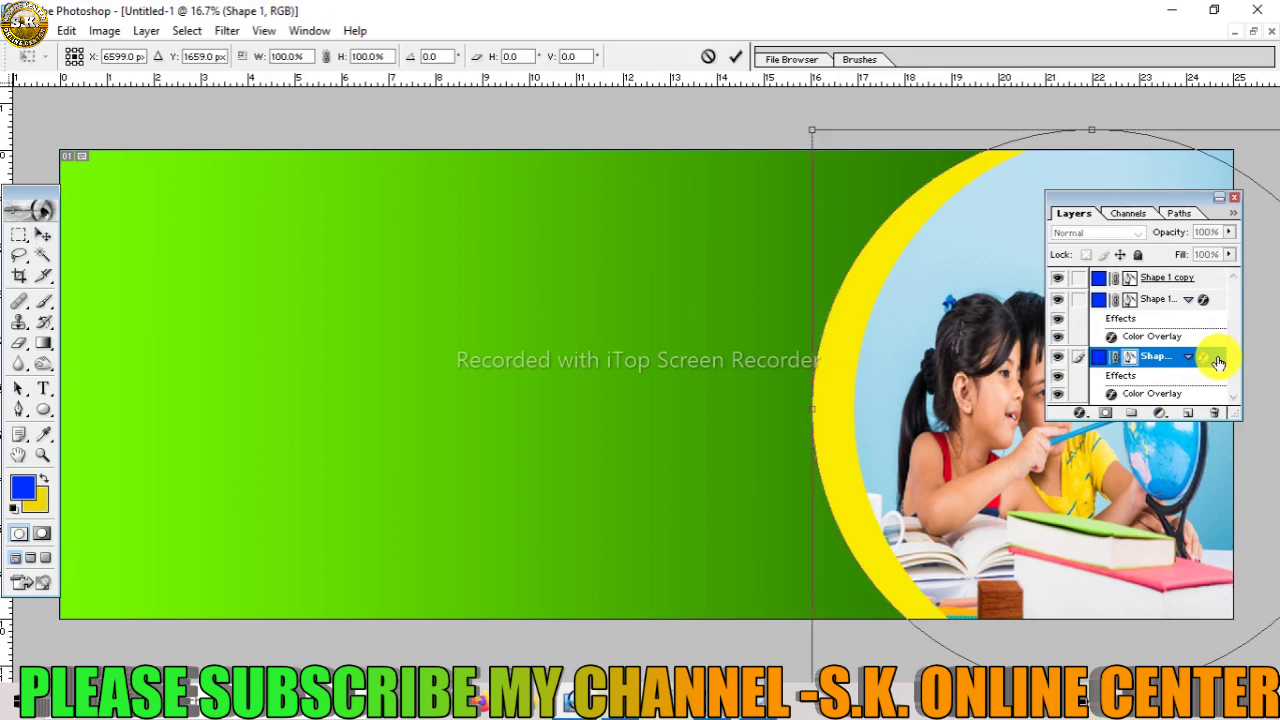
key("shift+Left")
key("shift+Left")
key("shift+Left")
key("shift+Left")
key("shift+Left")
key("shift+Left")
key("shift+Left")
key("shift+Left")
key("shift+Left")
key("shift+Left")
key("shift+Left")
key("shift+Left")
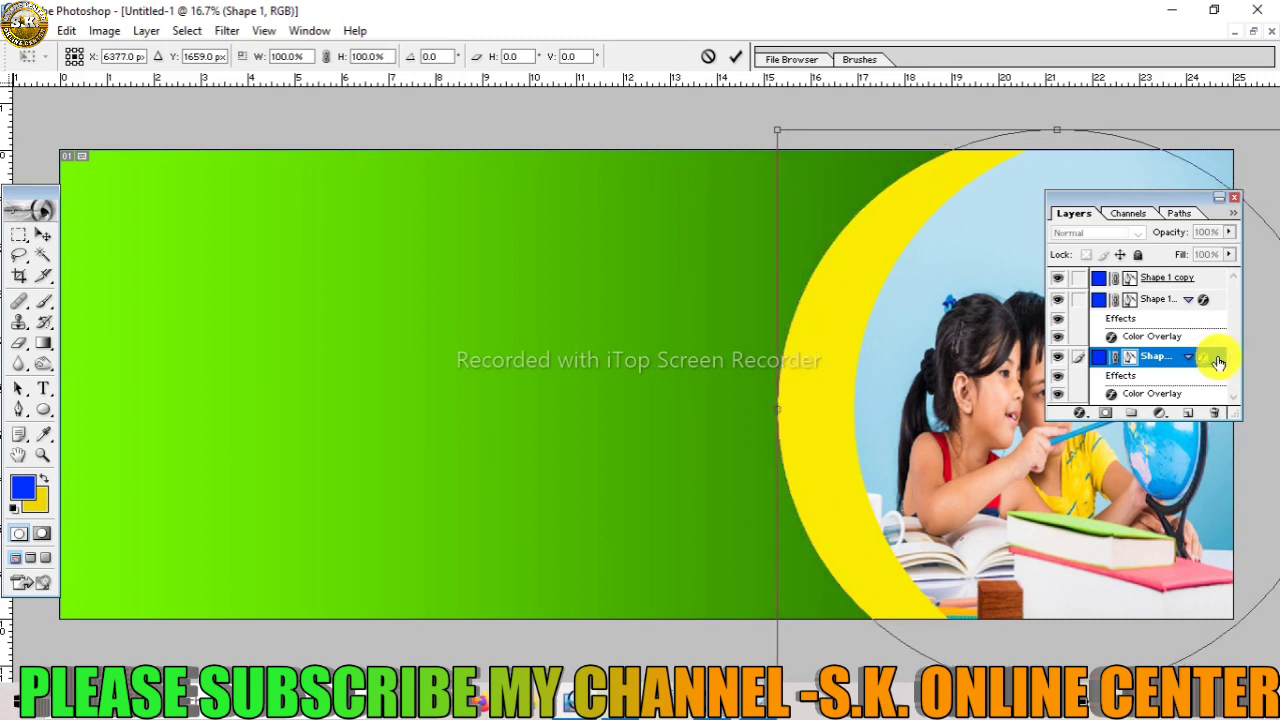
key("Return")
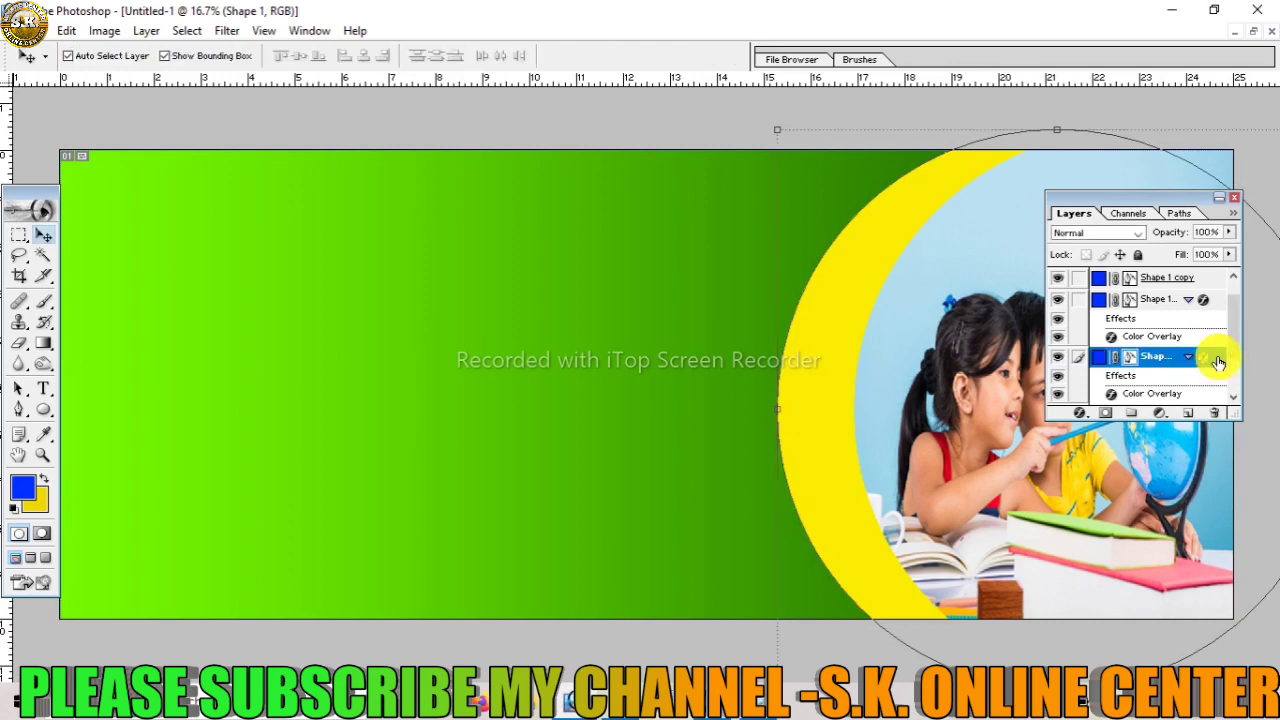
Give the shifted Shape 1 a light green #8FEA73 Color Overlay
double_click(1218, 362)
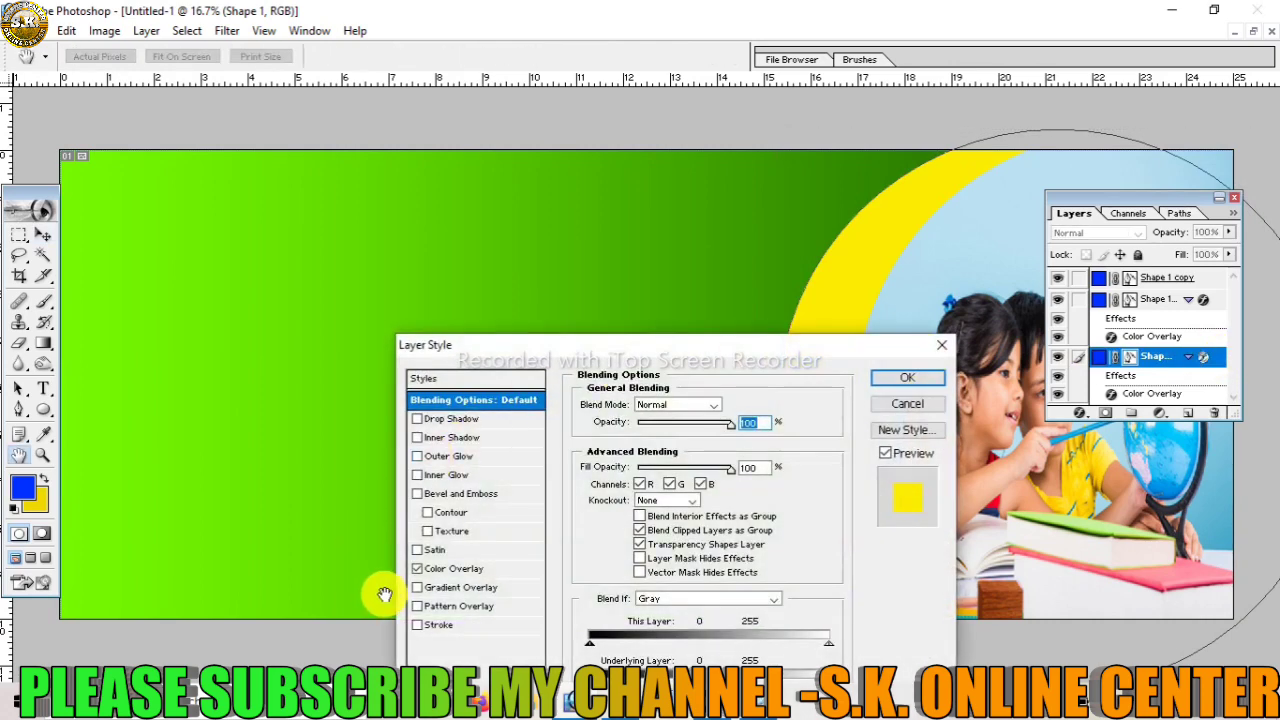
left_click(430, 568)
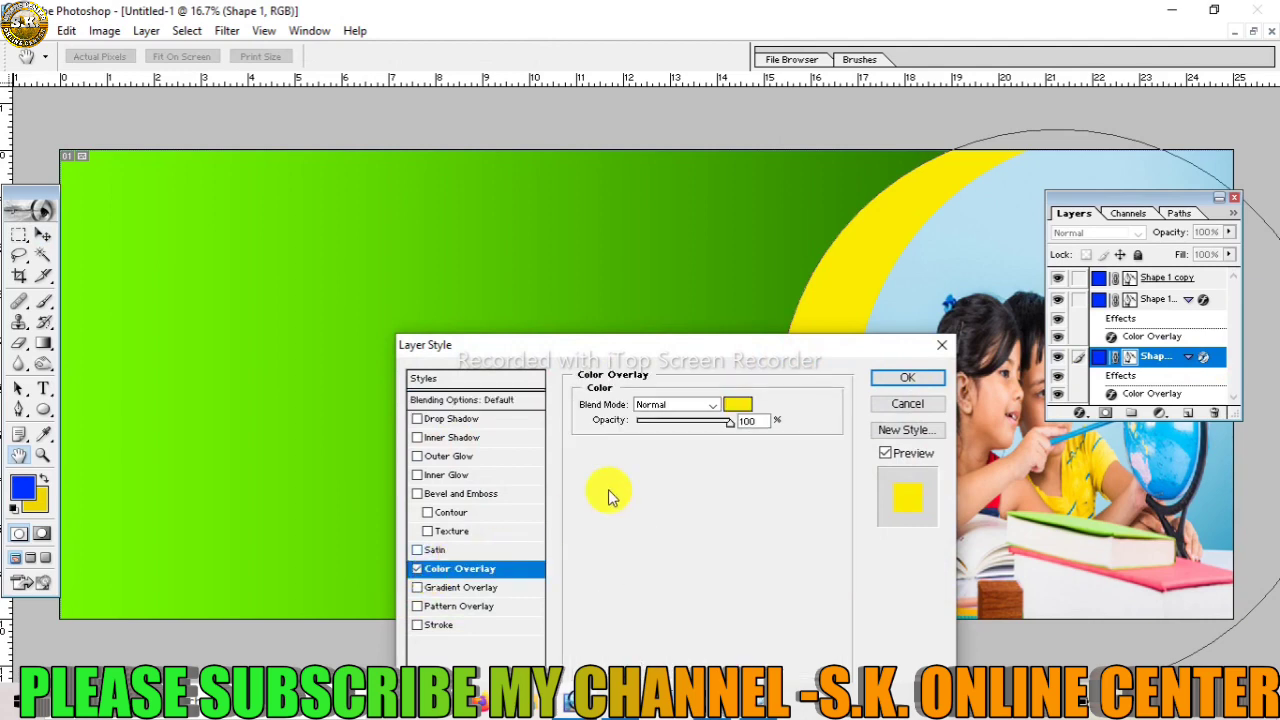
left_click(733, 408)
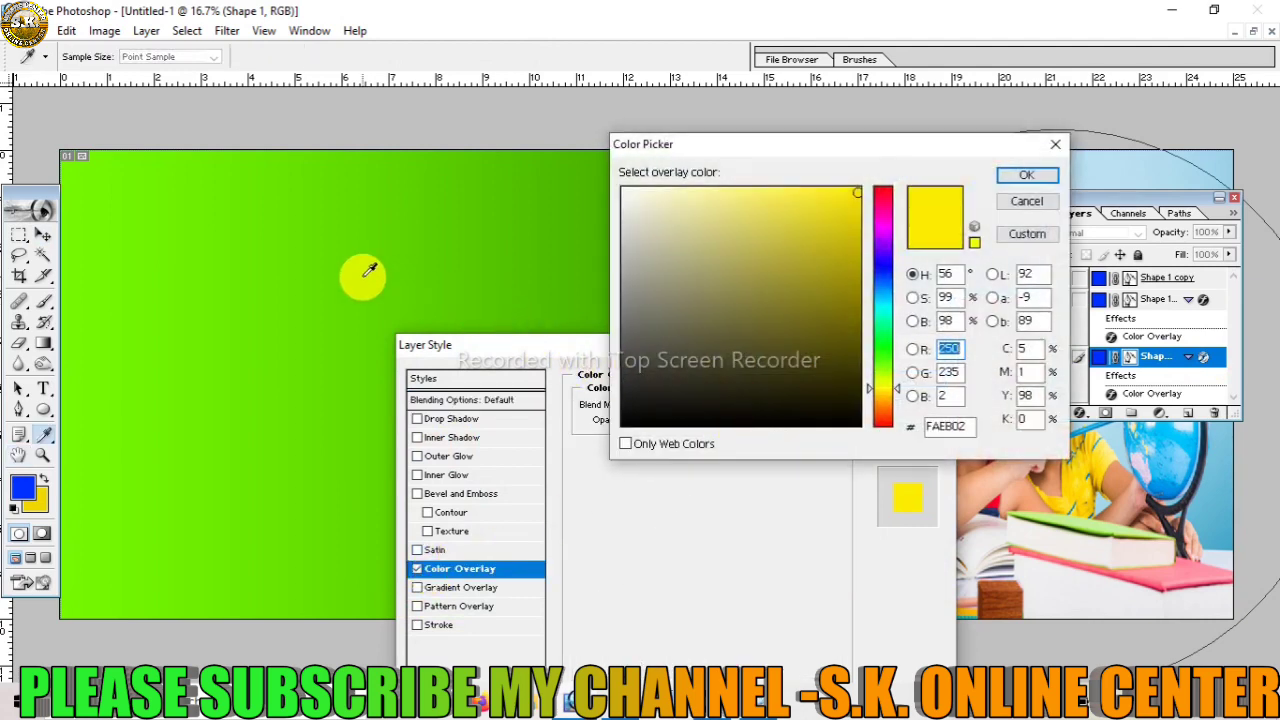
left_click_drag(878, 370, 878, 355)
mouse_move(814, 297)
left_mouse_down()
mouse_move(766, 209)
mouse_move(743, 207)
left_mouse_up()
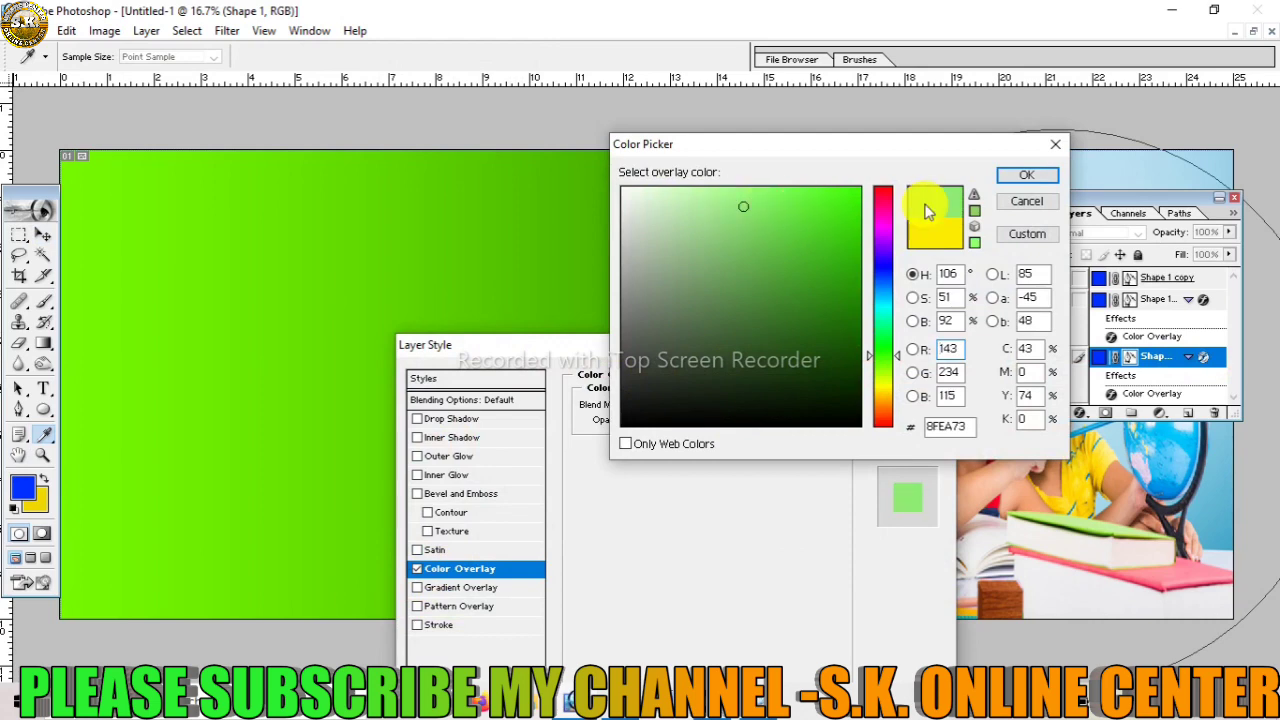
left_click(1017, 178)
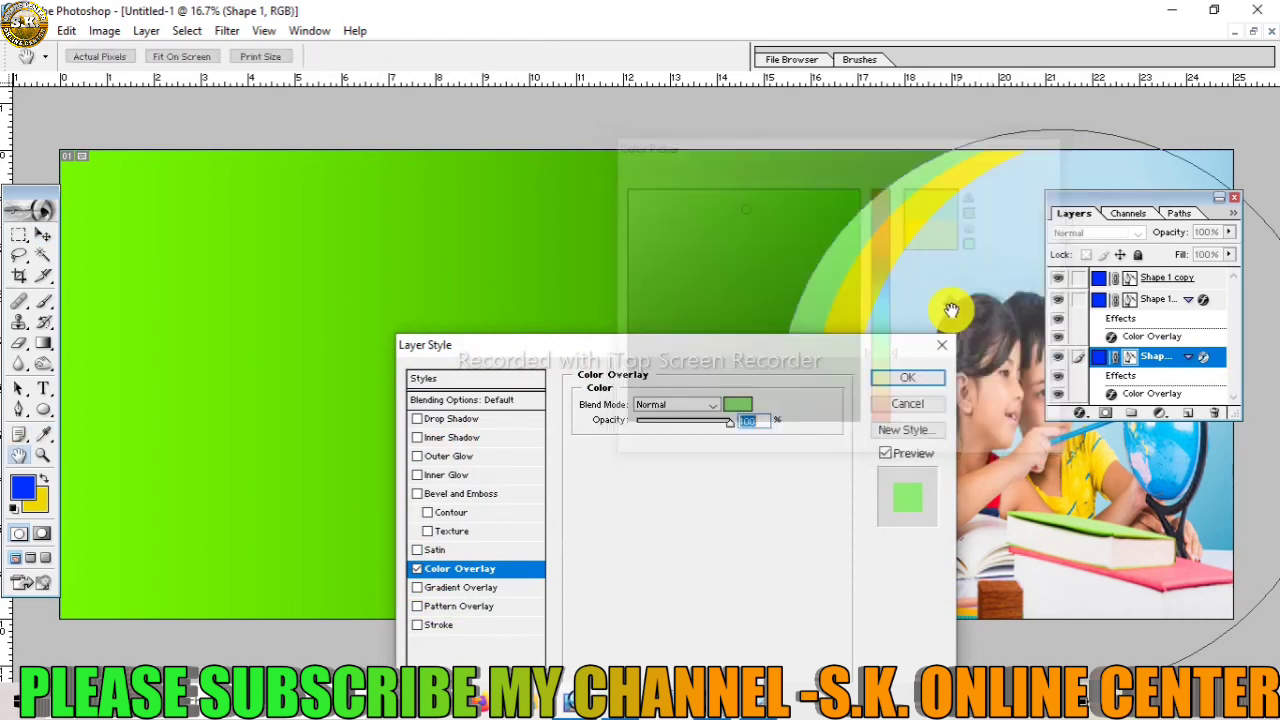
left_click(891, 372)
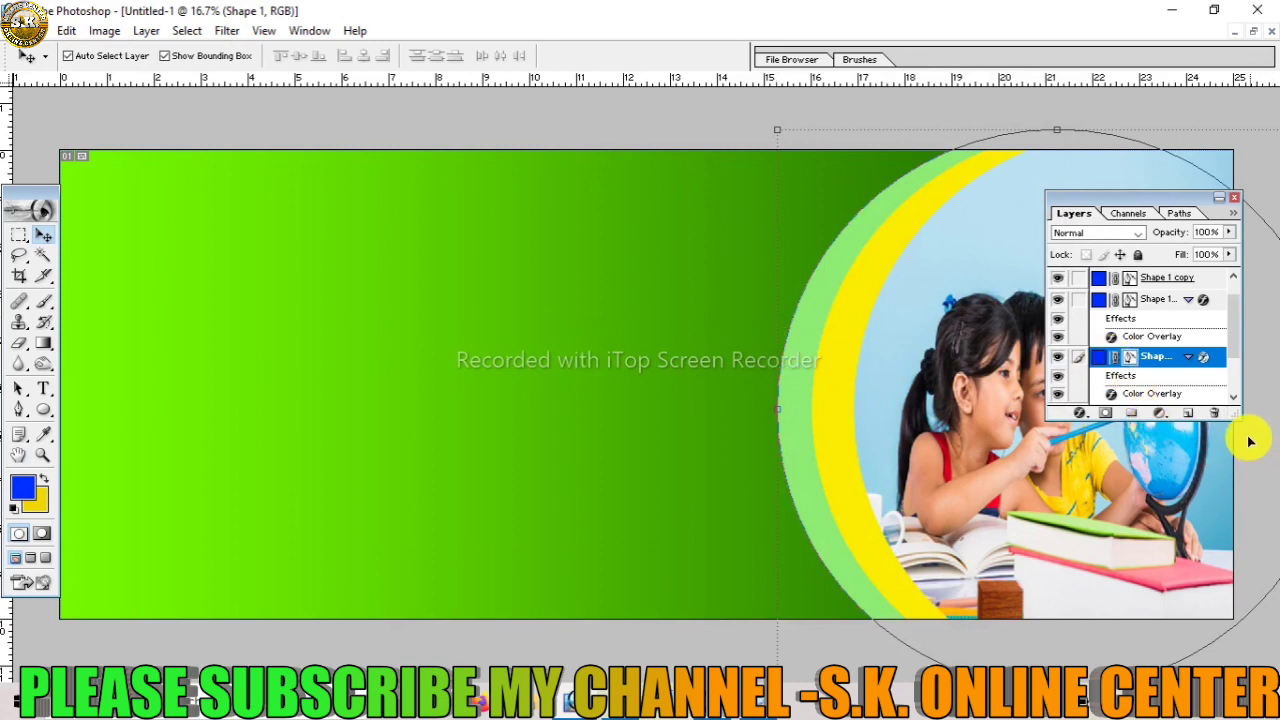
left_click_drag(1237, 413, 1256, 540)
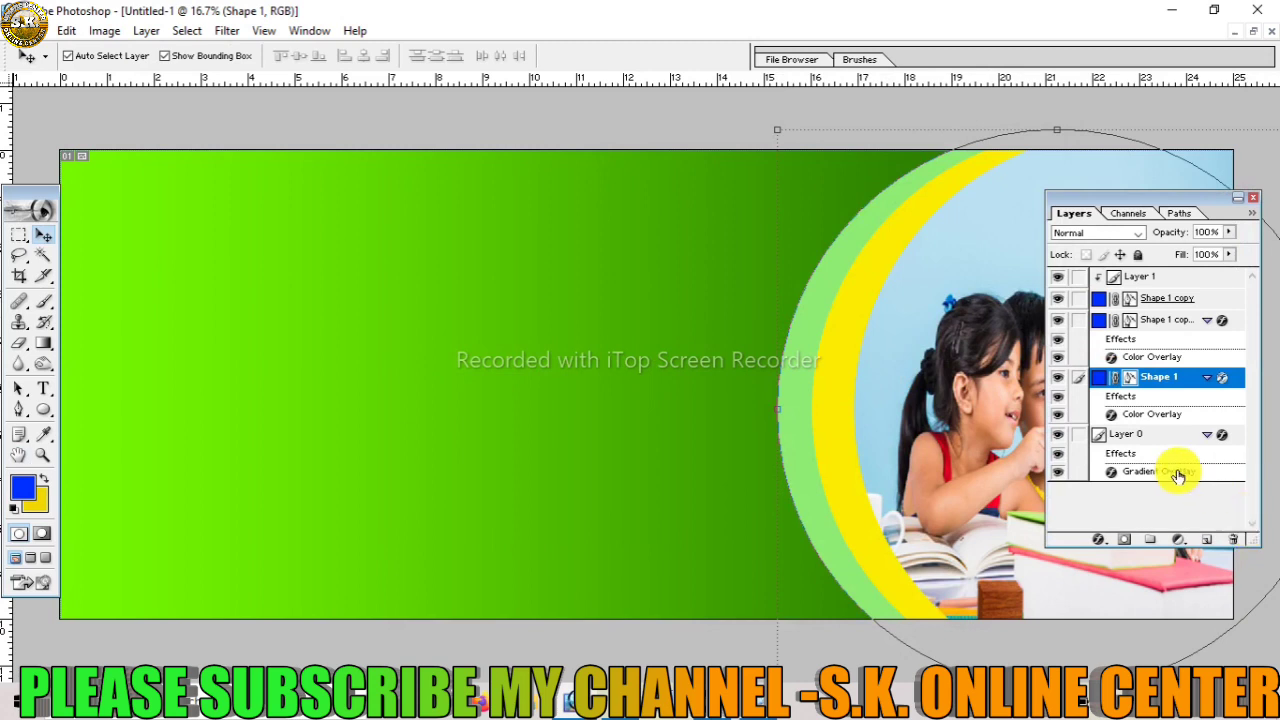
left_click_drag(1103, 198, 1103, 197)
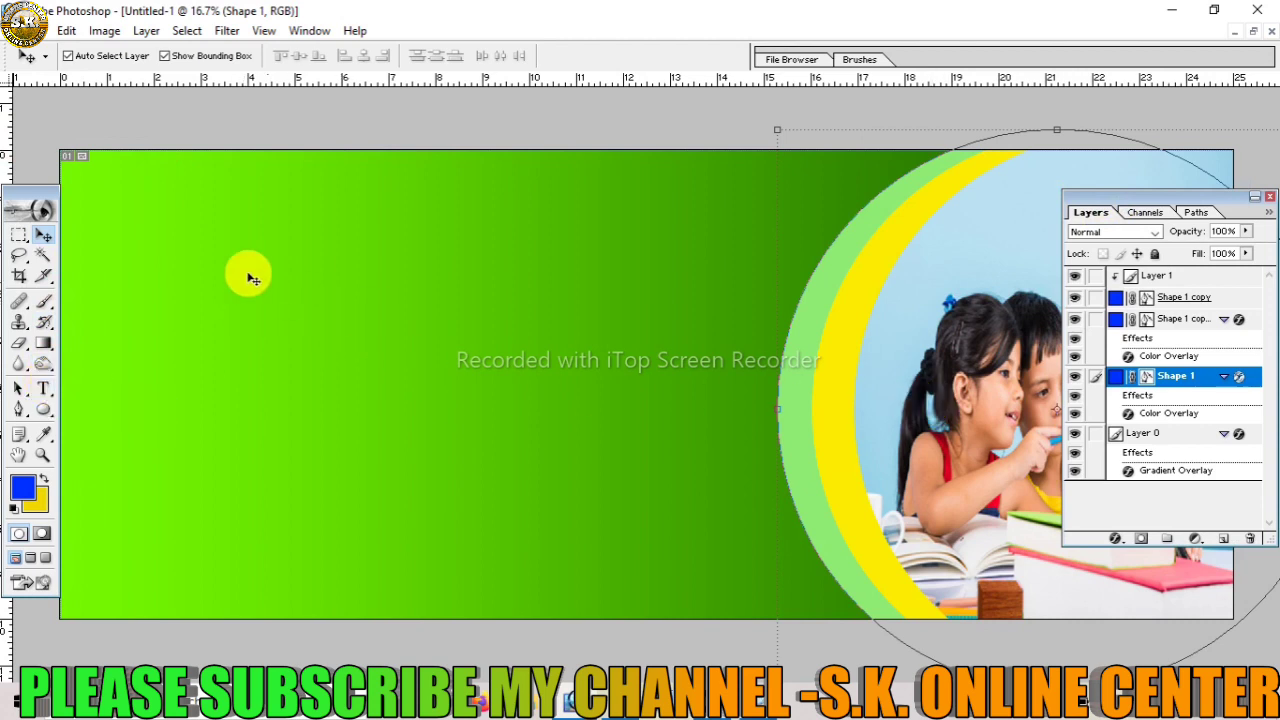
Type the title 'S.K. Convent School' near the banner's top-left in blue Arial Bold
left_click(44, 386)
left_click(167, 245)
type("fdgfdg")
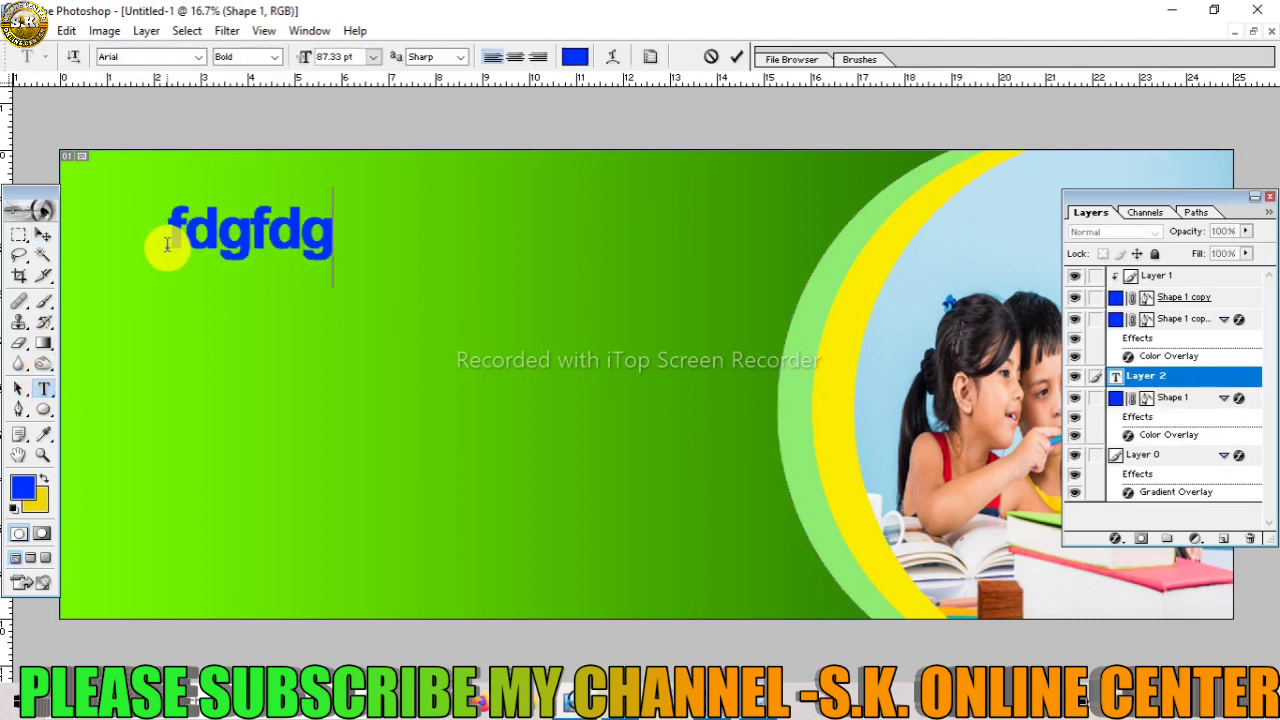
type("fd")
key("ctrl+a")
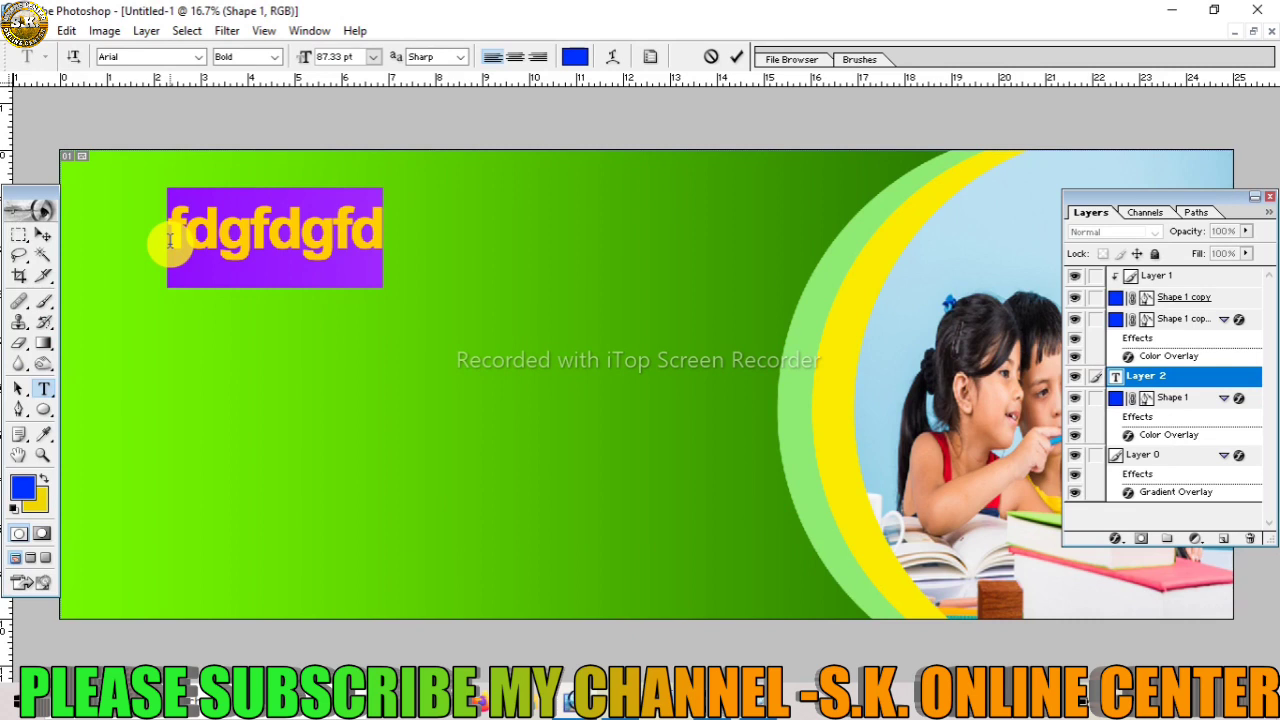
type("S.K. Convent School")
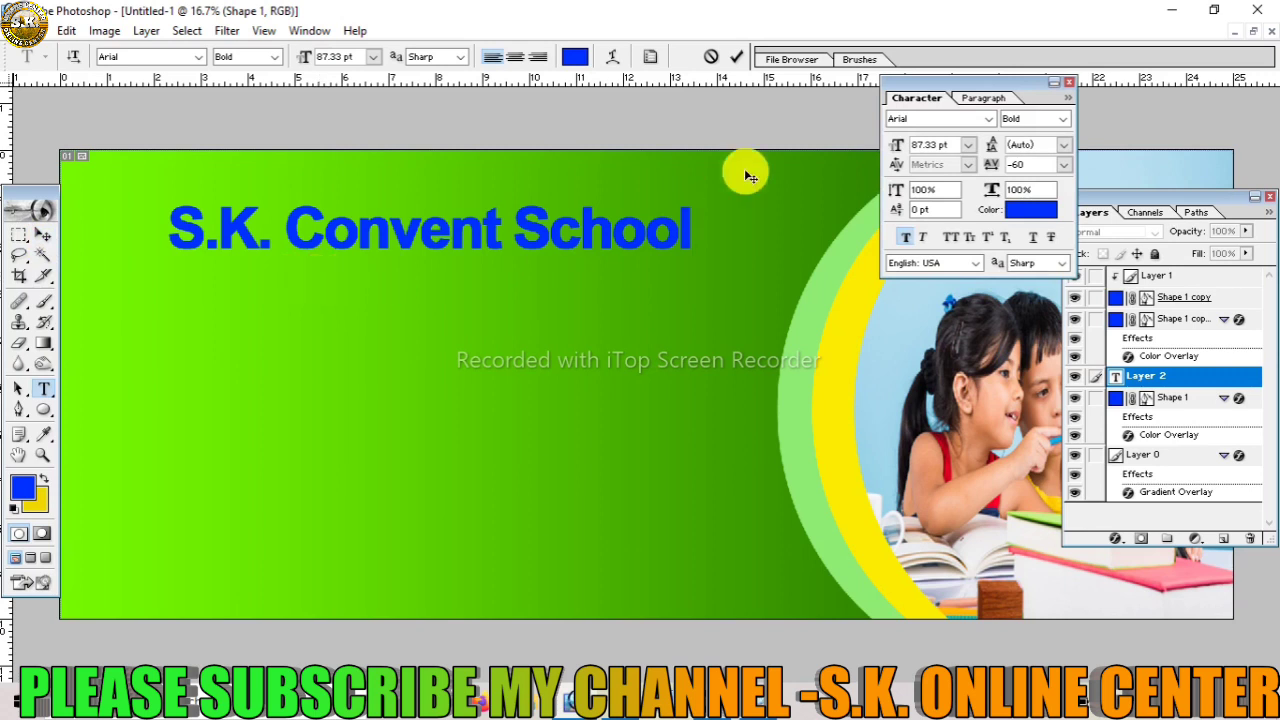
left_click(1069, 81)
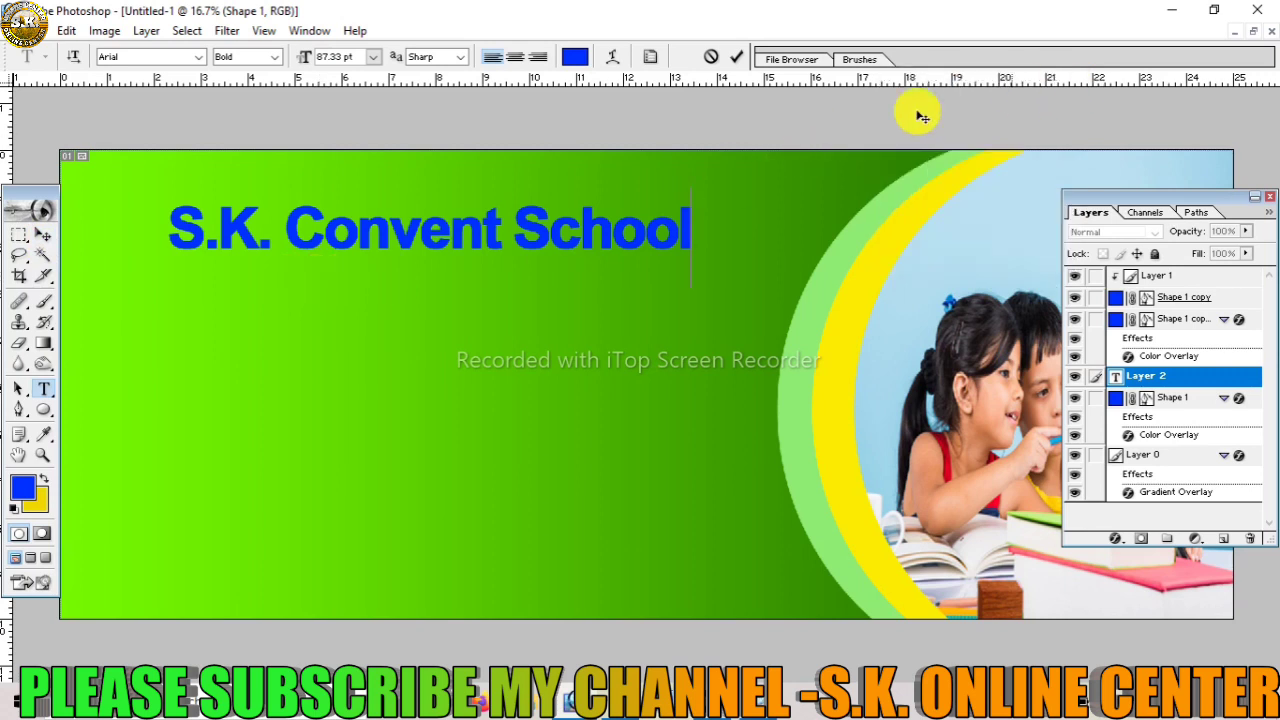
Move the title to the top-left corner and enlarge it to 121.44 pt
left_click(42, 235)
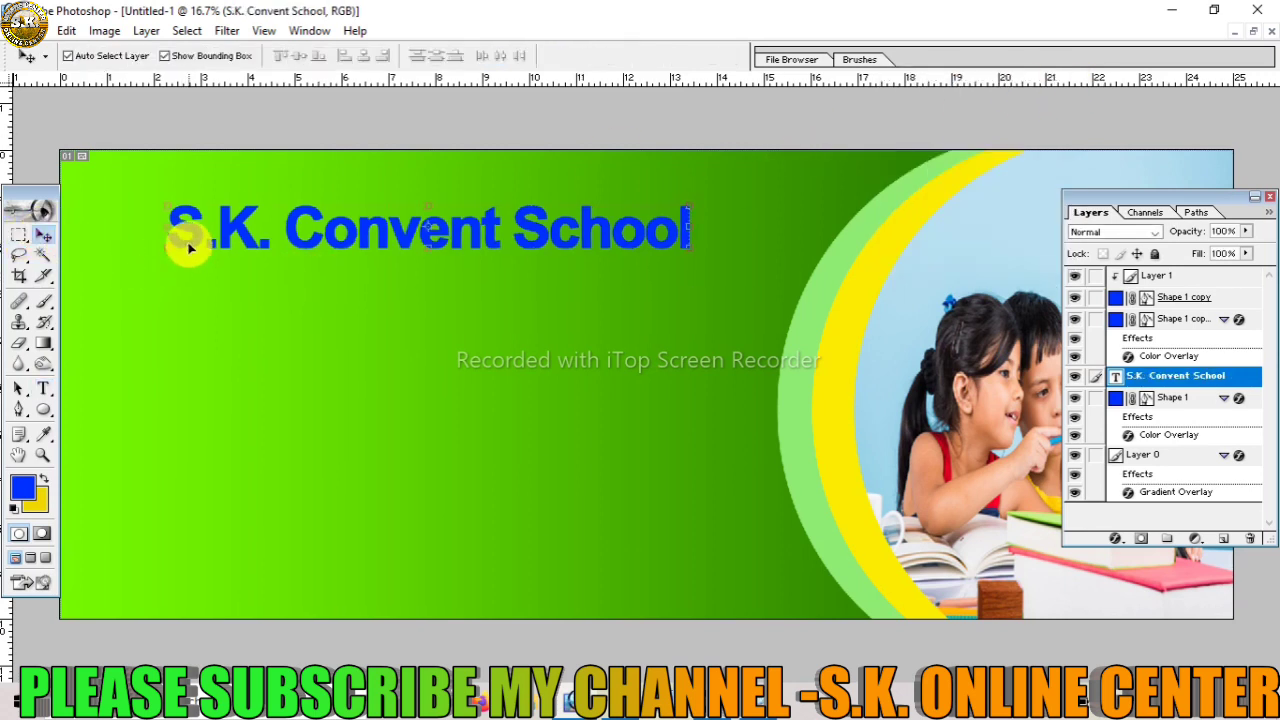
left_click_drag(183, 243, 93, 230)
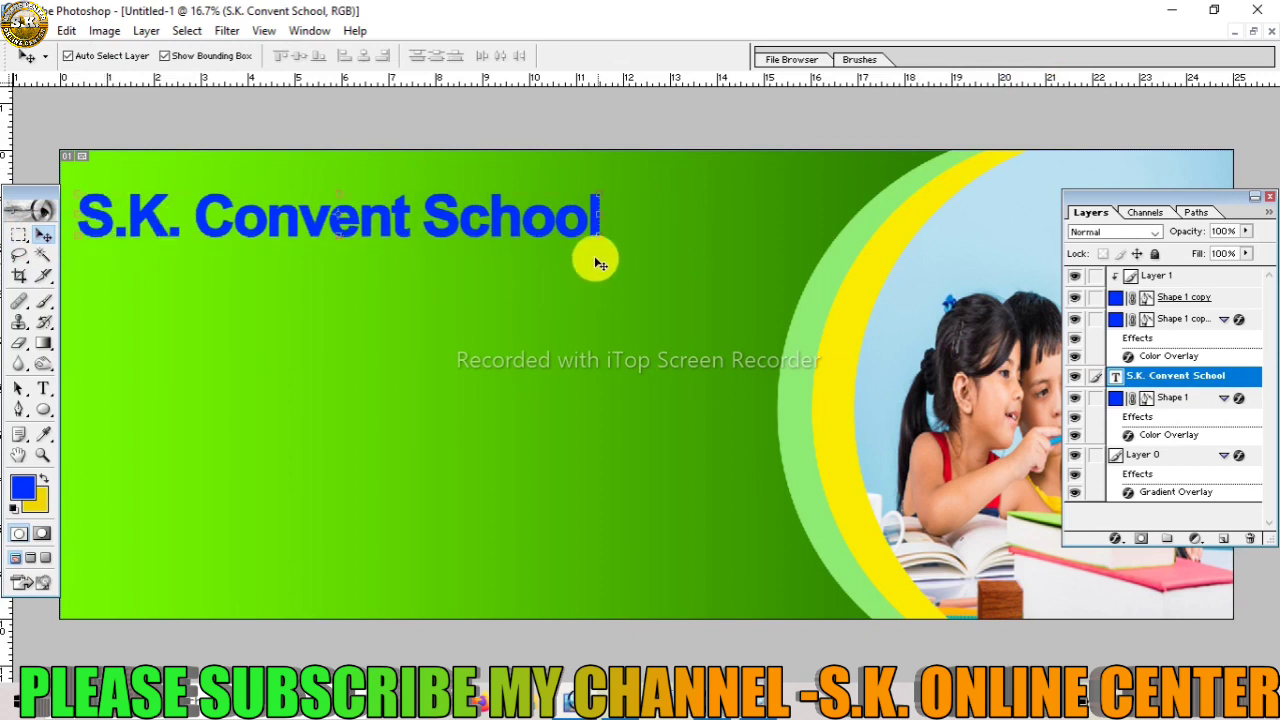
left_click_drag(597, 240, 801, 268)
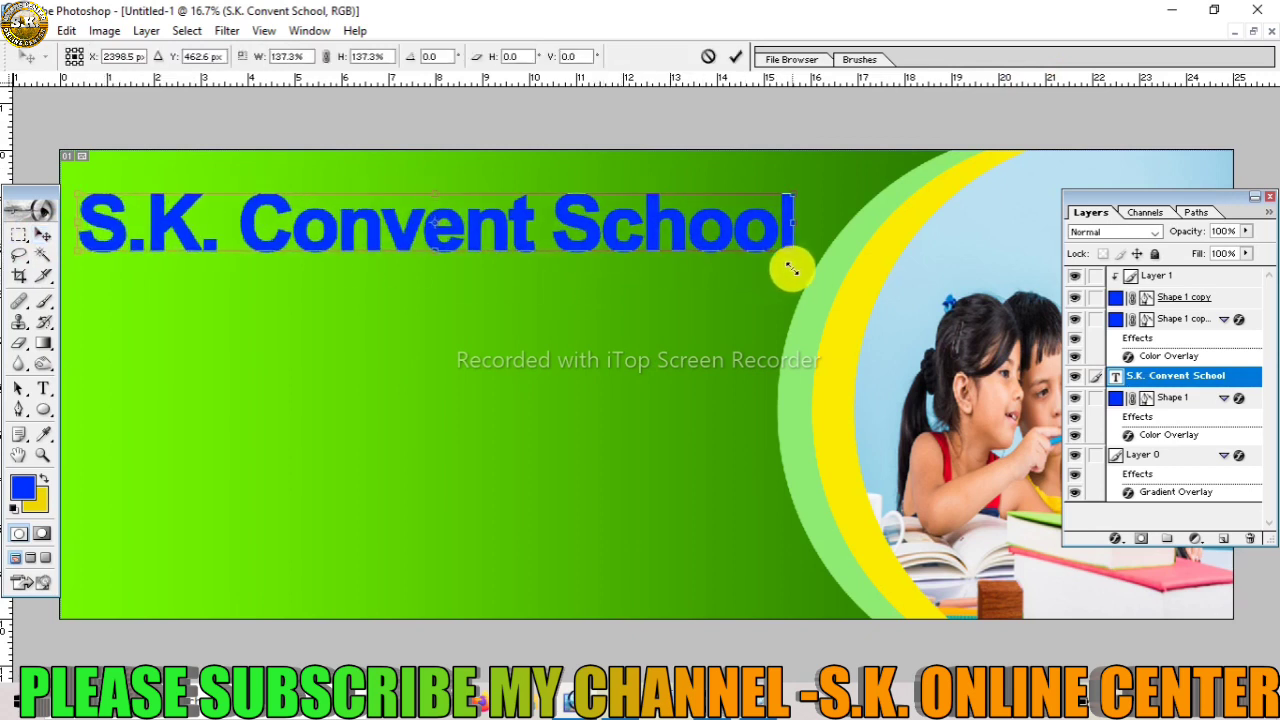
key("Return")
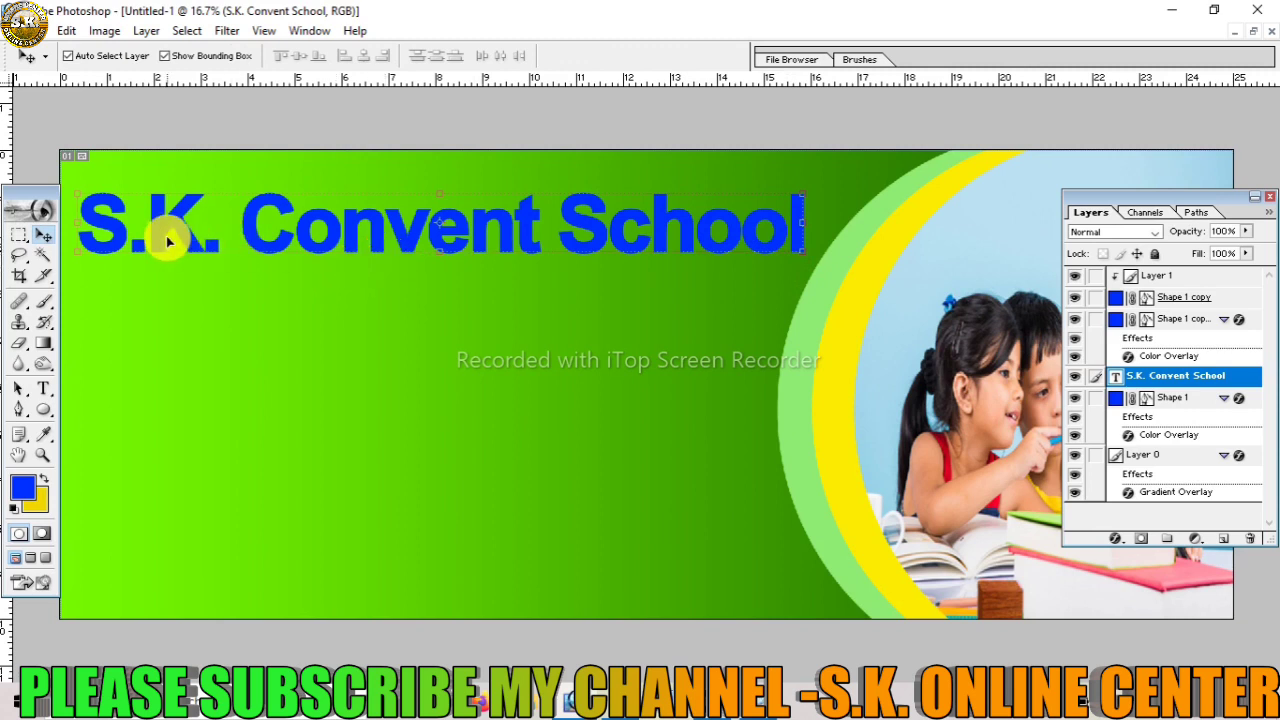
key("t")
left_click(186, 234)
Preview several fonts and set the title in a bold rounded font
key("ctrl+a")
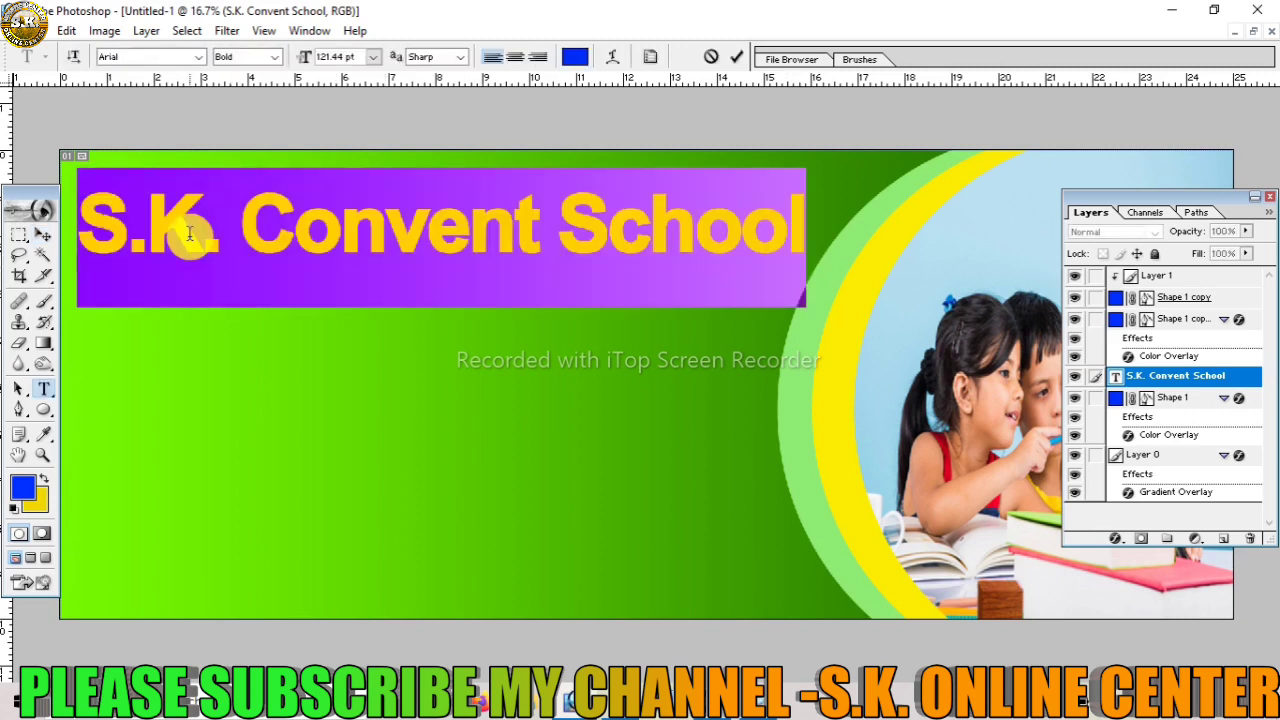
left_click(108, 58)
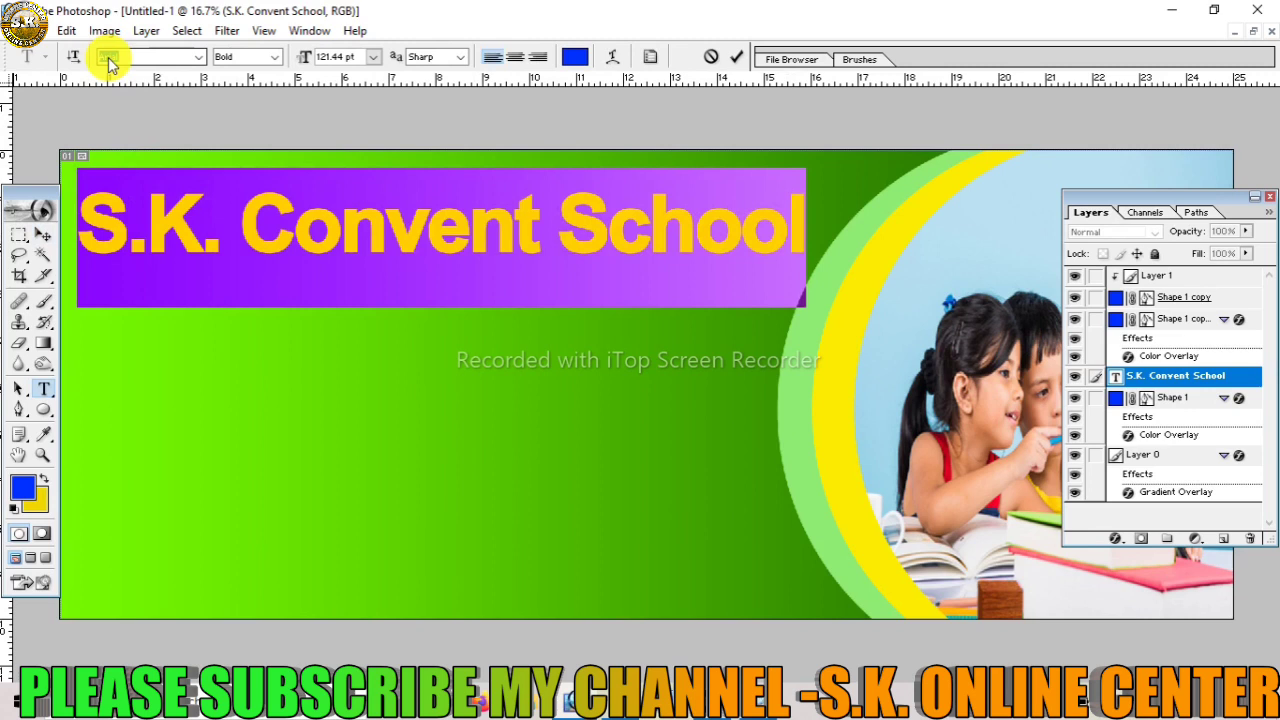
key("Down")
key("Down")
key("Down")
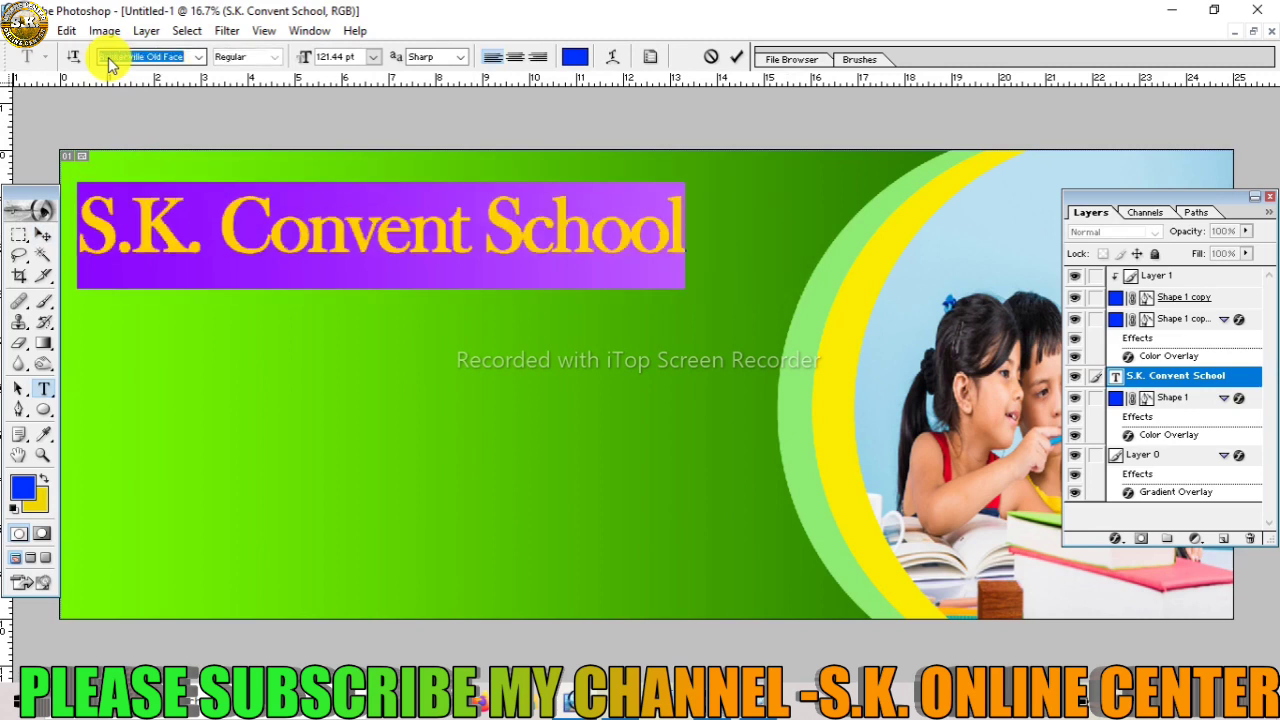
key("Down")
key("Up")
key("Down")
key("Up")
key("Down")
key("Down")
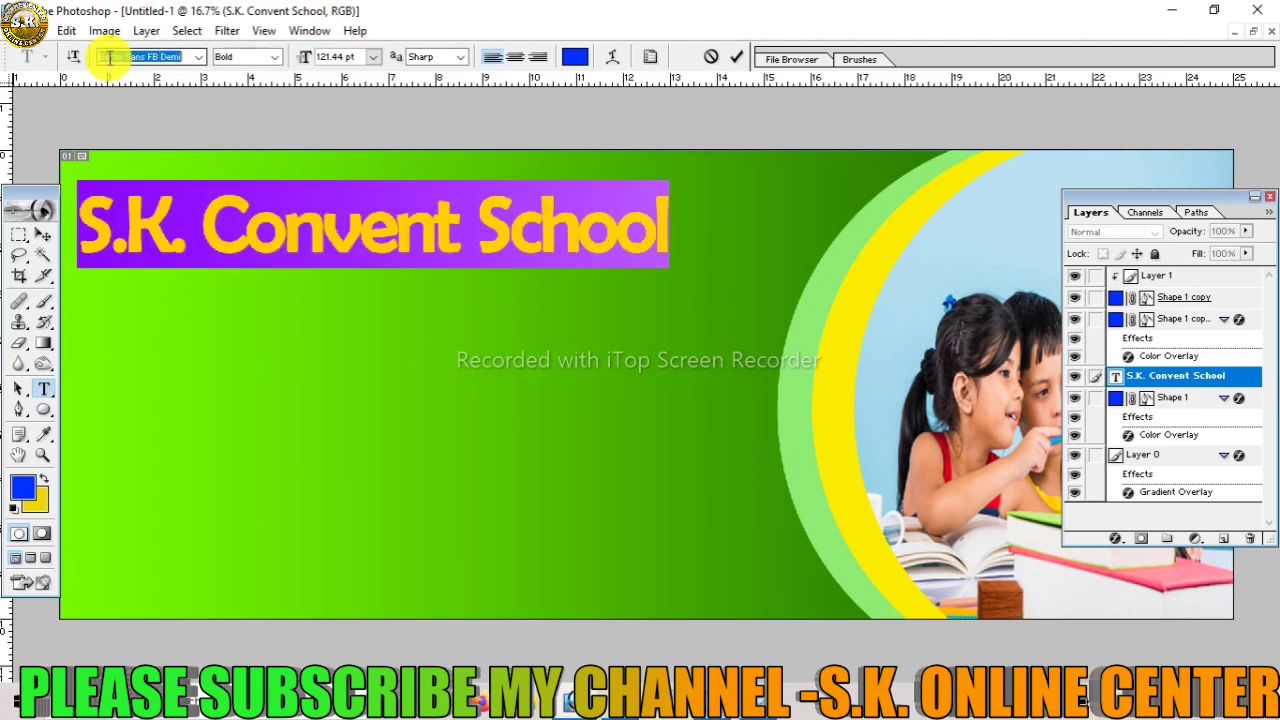
key("Down")
key("Down")
key("Down")
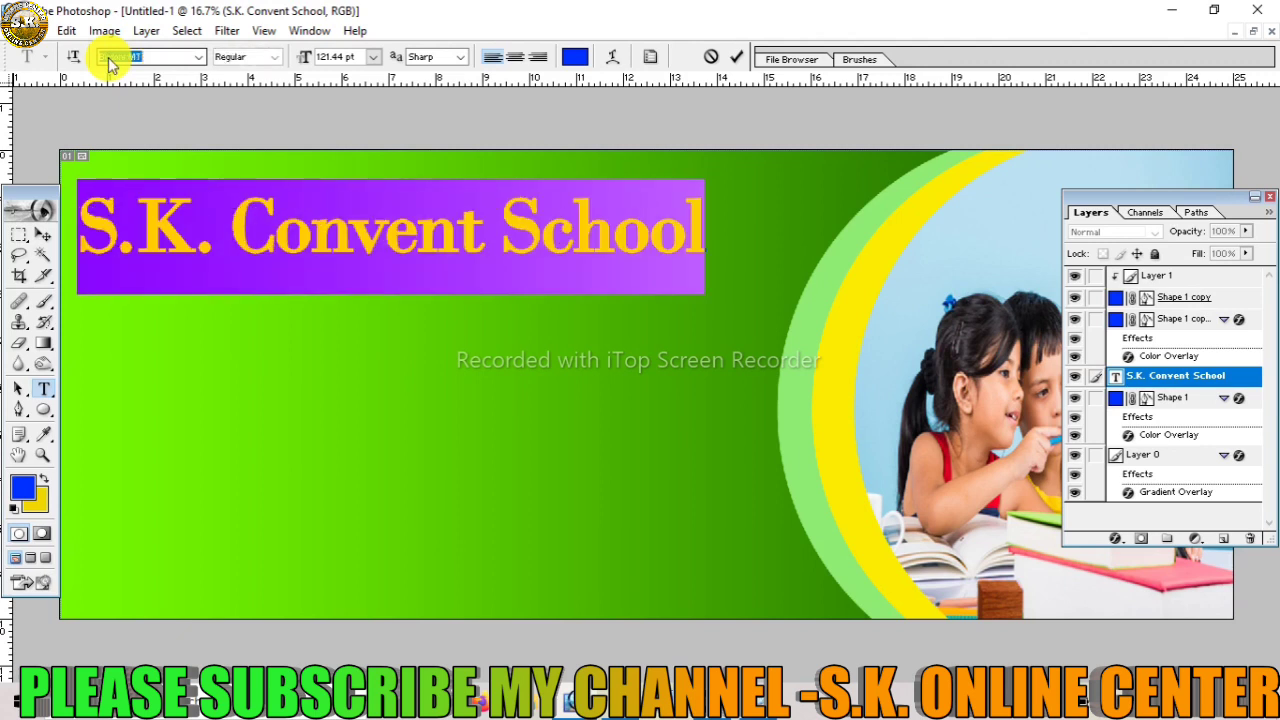
key("Down")
key("Down")
key("Down")
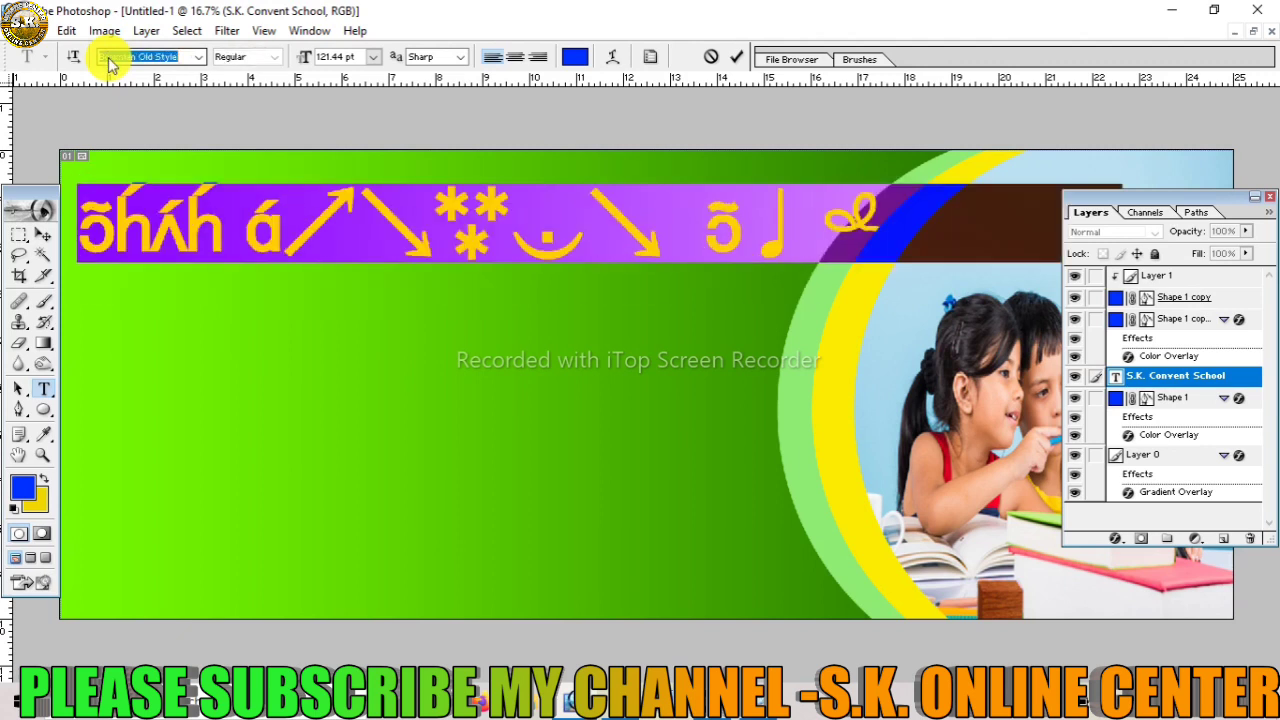
key("Down")
key("Down")
key("Down")
key("Down")
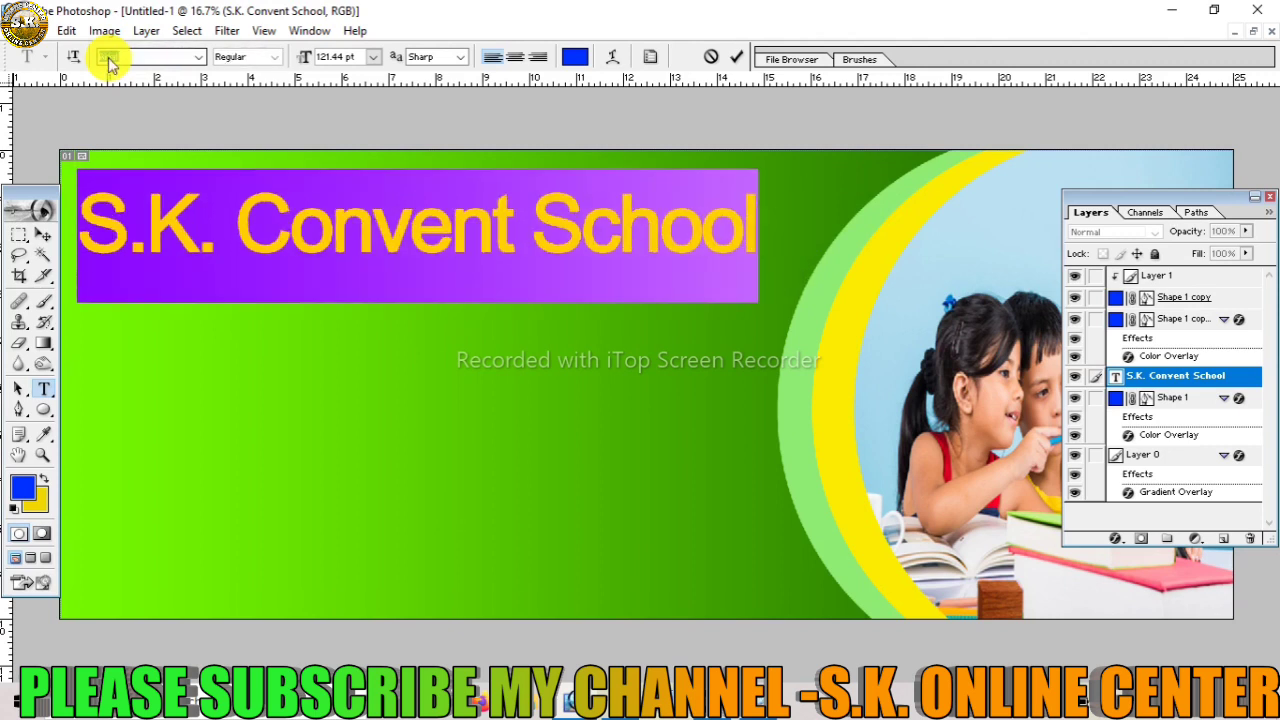
key("Home")
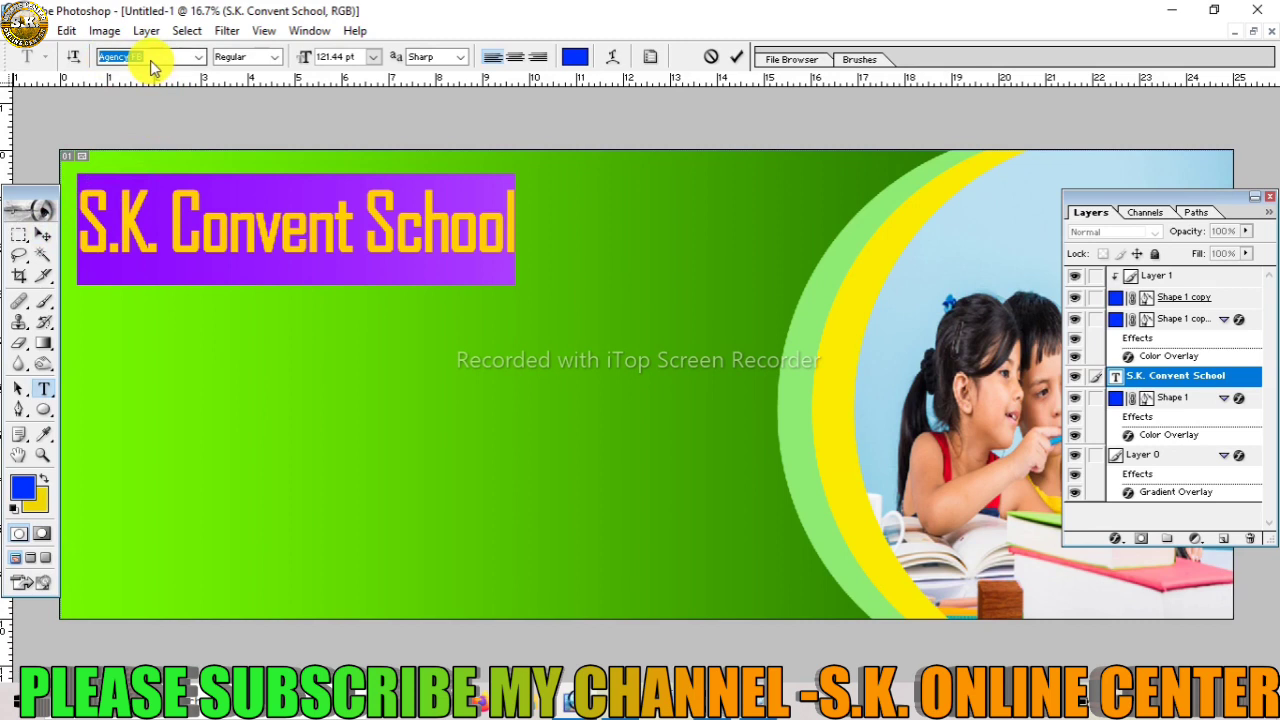
key("Down")
key("Down")
key("Down")
left_click(43, 234)
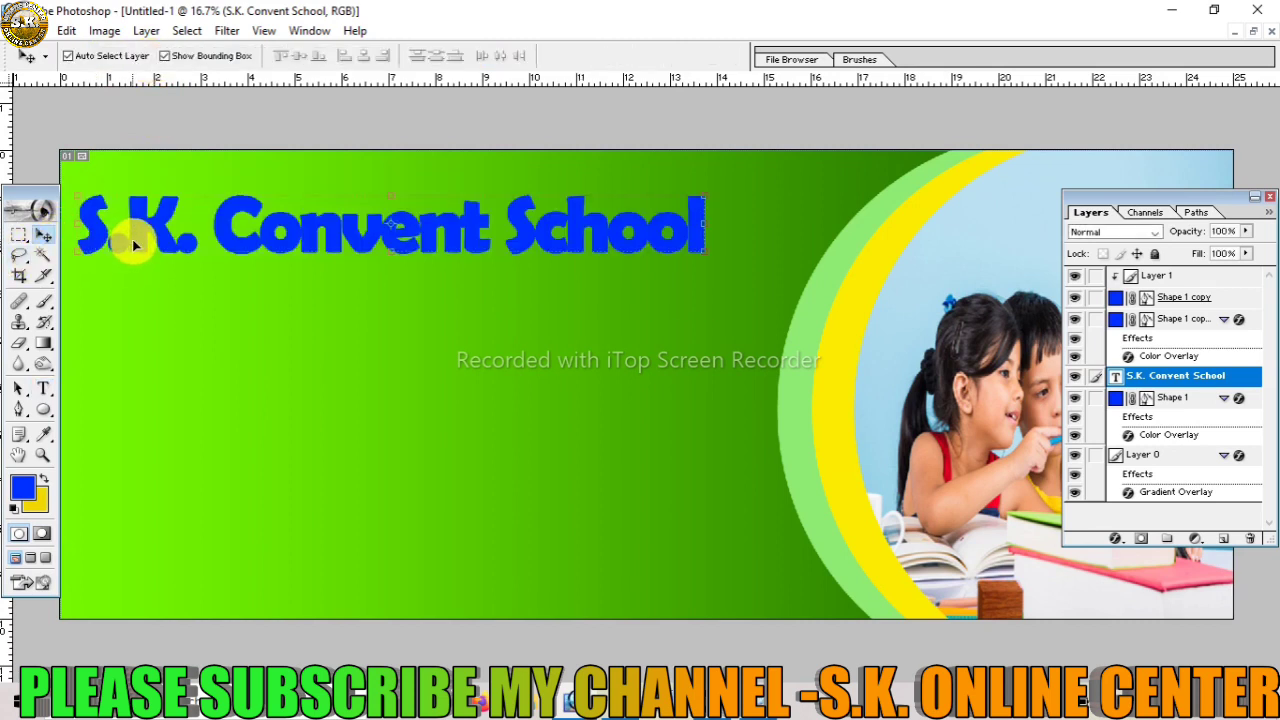
Change the title text colour to white
key("t")
left_click(132, 238)
key("ctrl+a")
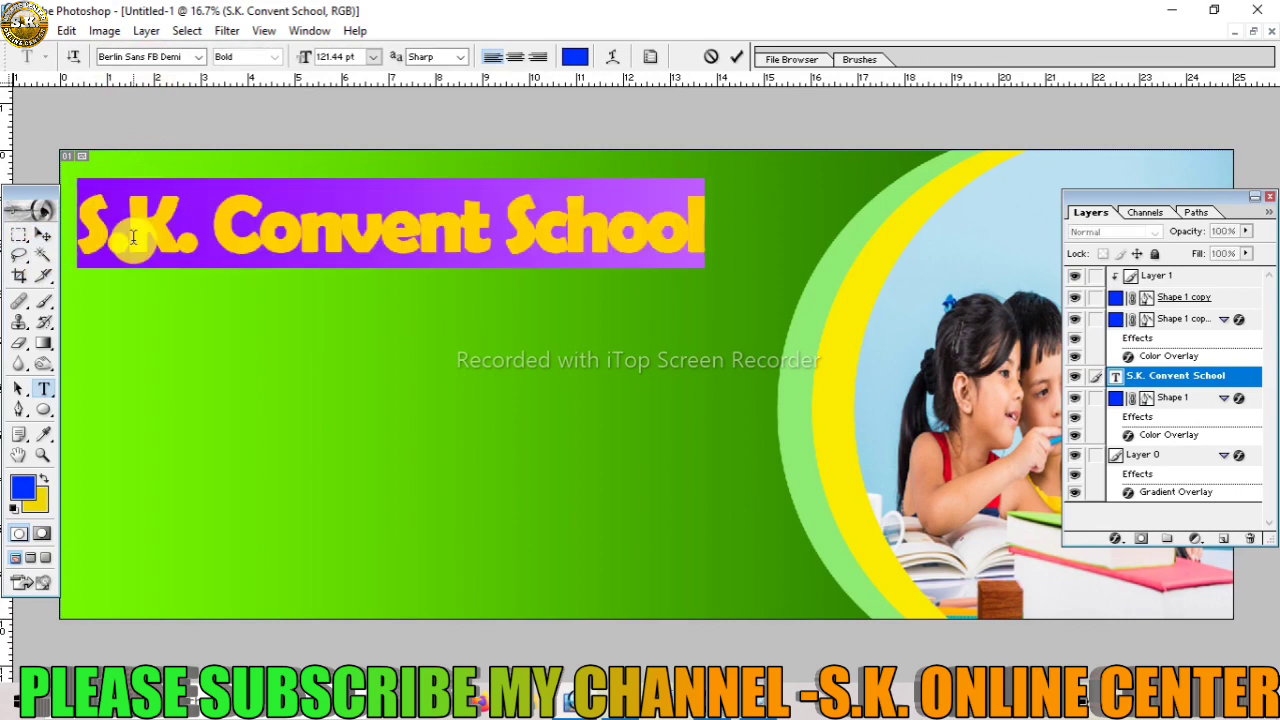
left_click(575, 56)
left_click(648, 228)
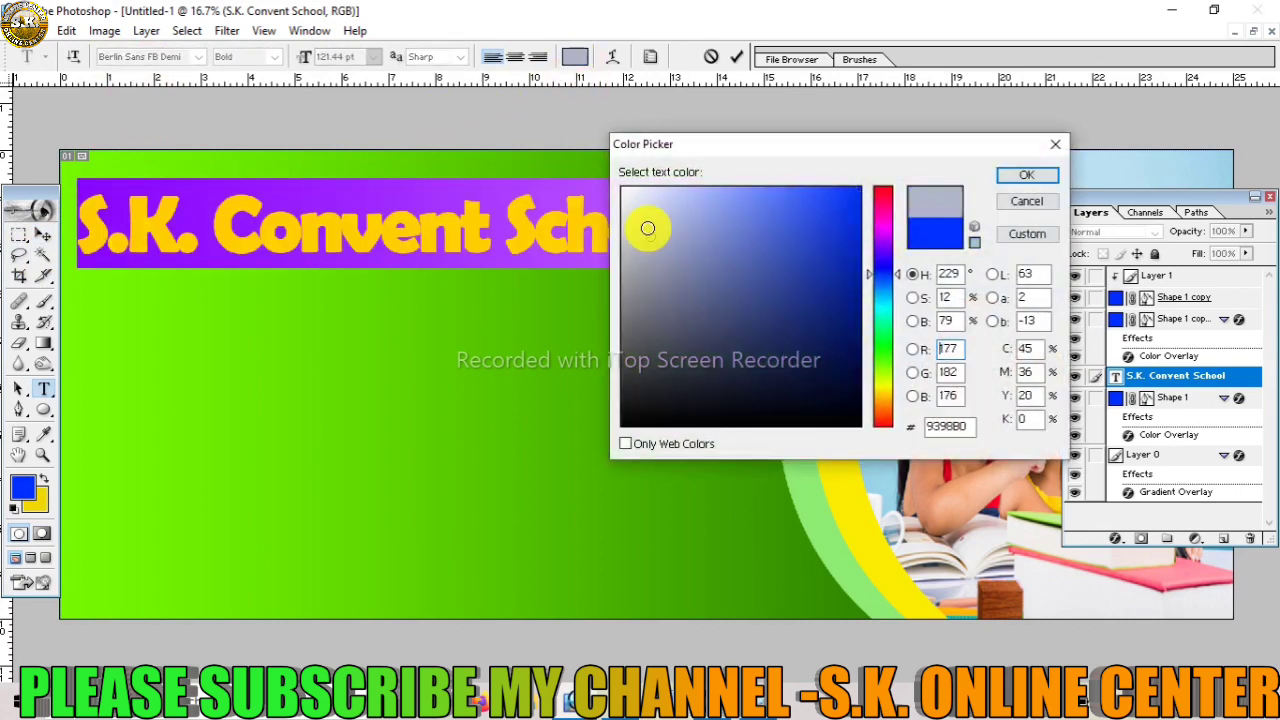
left_click_drag(648, 228, 626, 190)
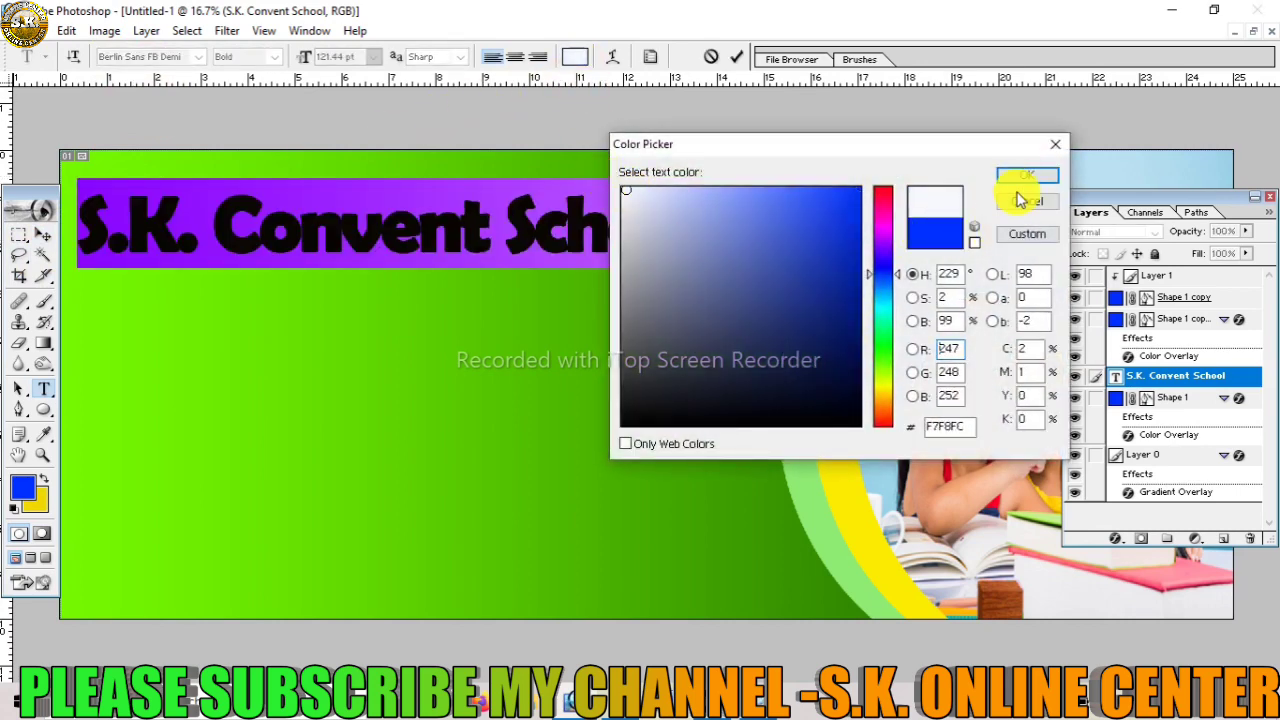
left_click(1027, 175)
Enlarge the title to about 114%, nudge it down, and duplicate it below
left_click(43, 234)
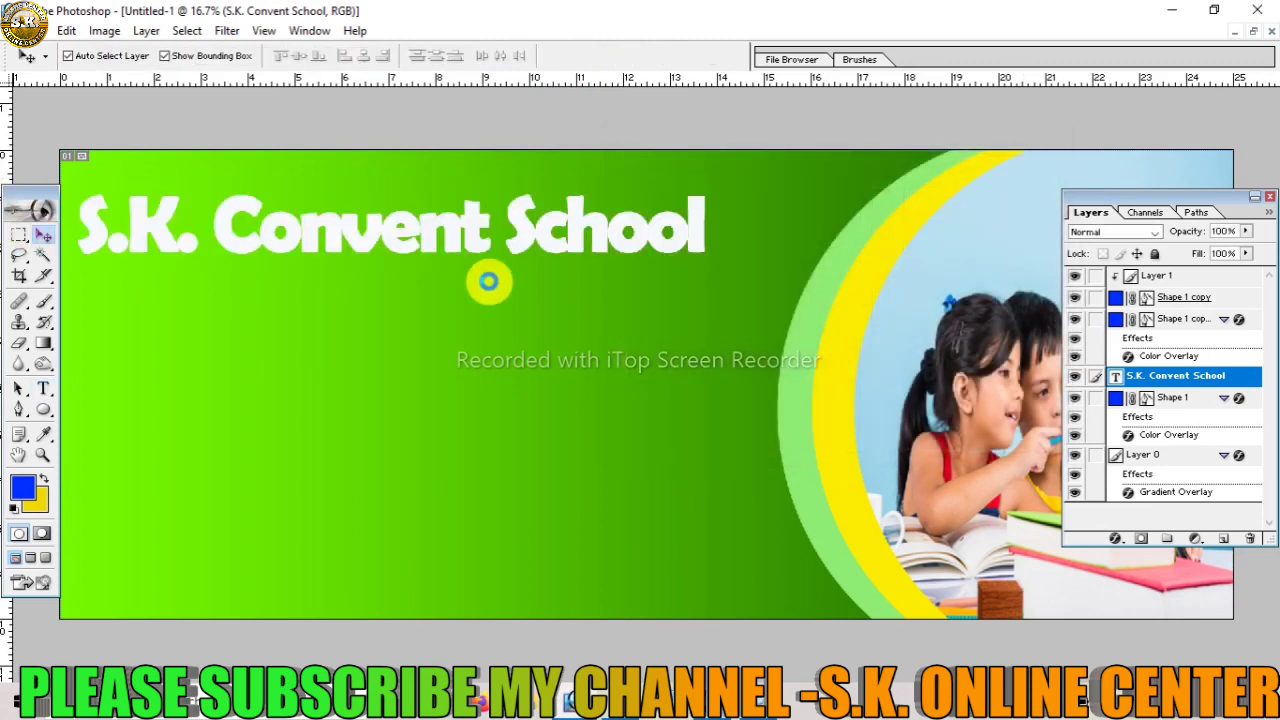
key("ctrl+t")
left_click_drag(705, 255, 792, 264)
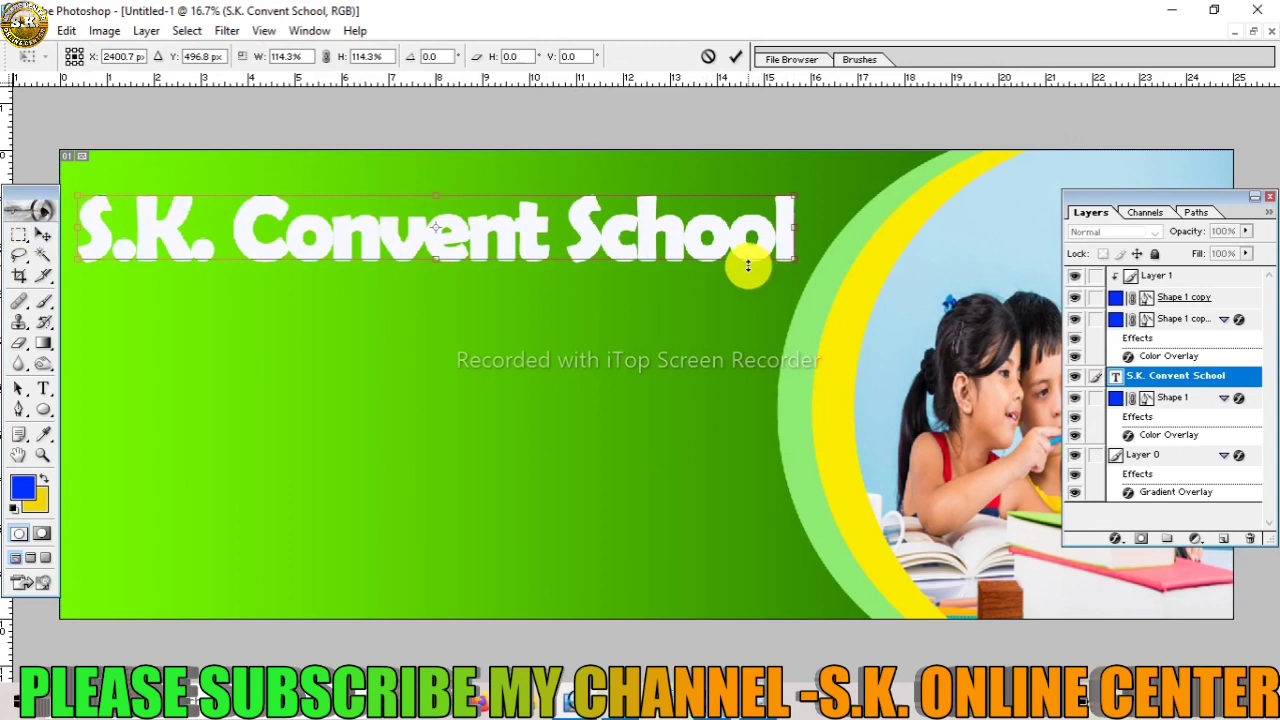
key("shift+Down")
key("shift+Down")
key("shift+Down")
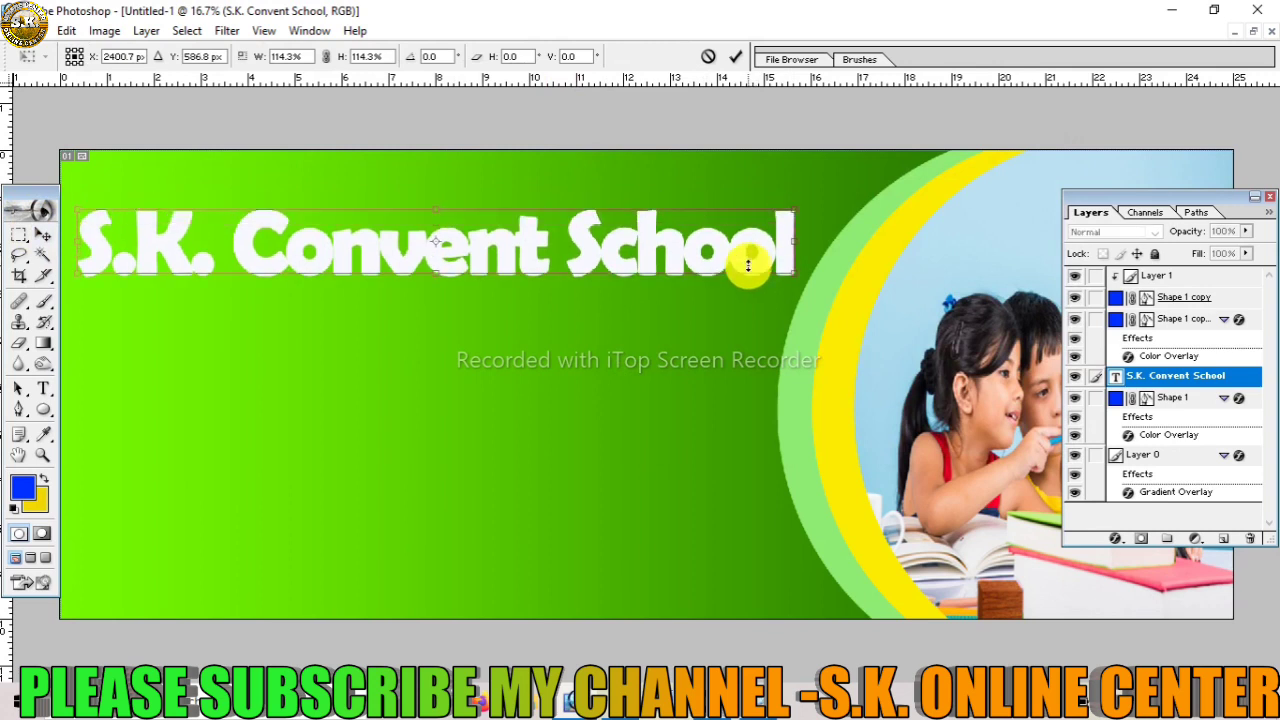
key("Return")
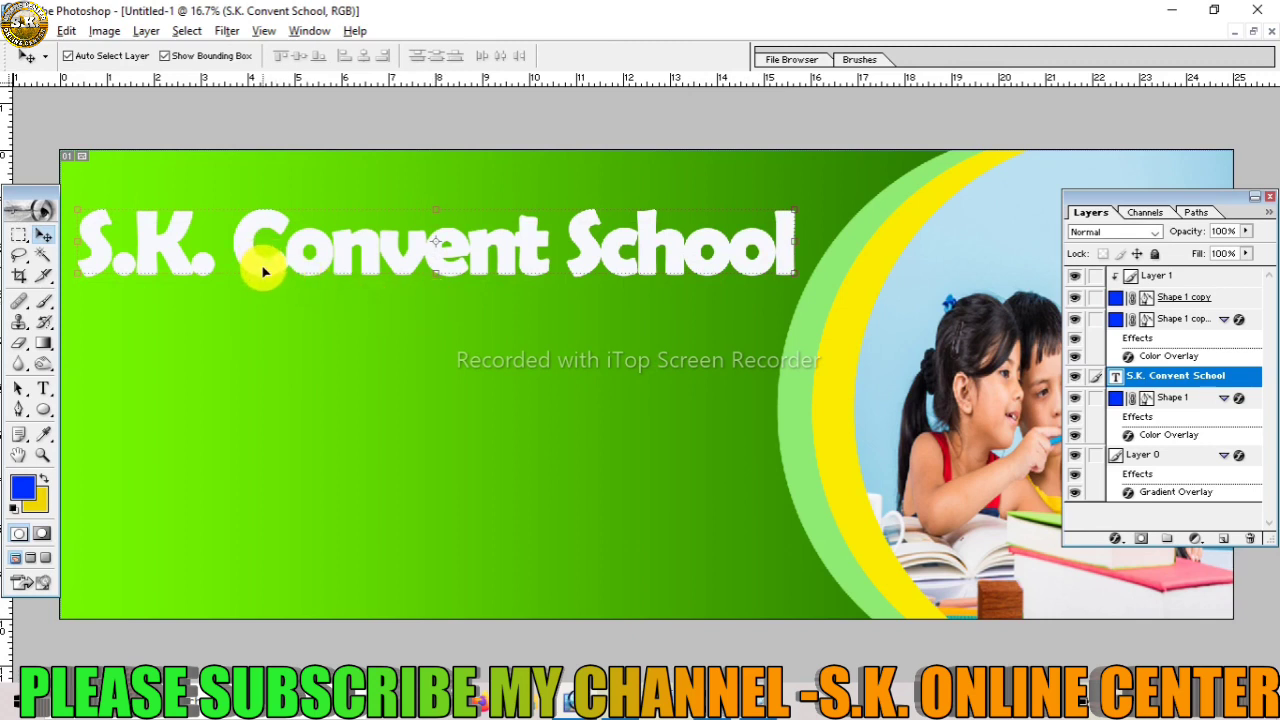
left_click_drag(263, 272, 272, 382)
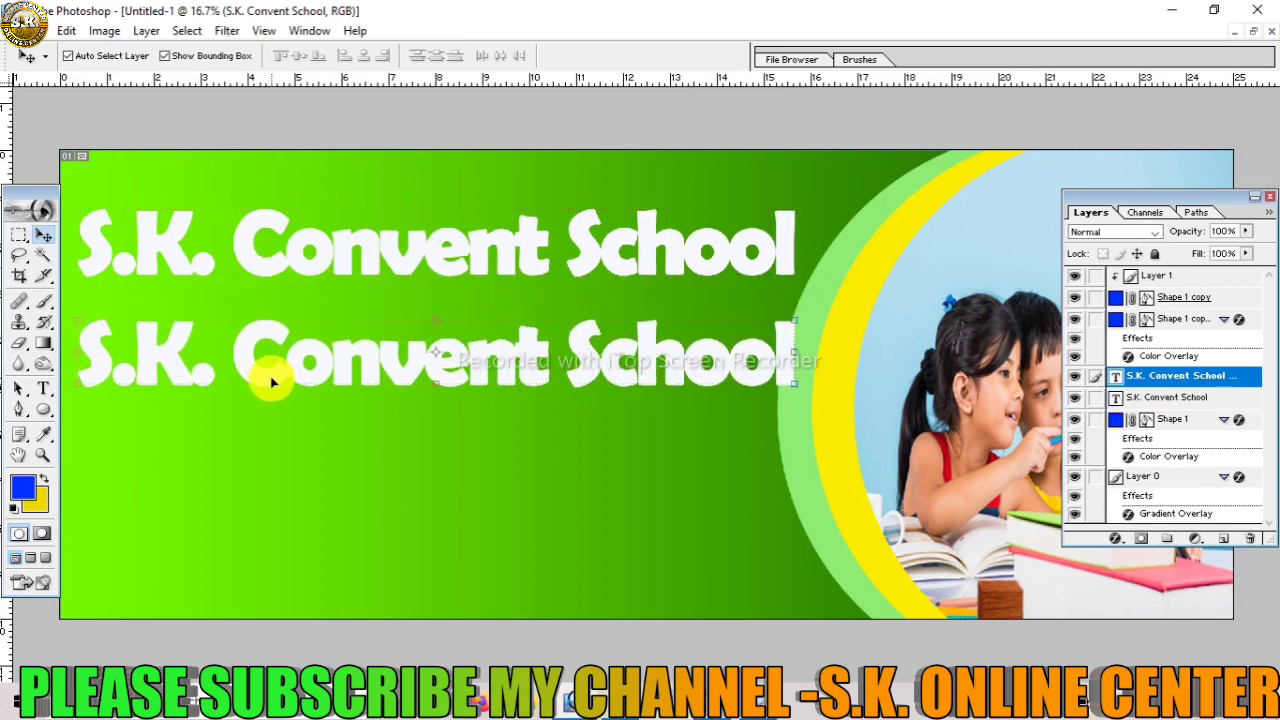
Replace the duplicate line's text with 'ADMISSION OPEN'
key("t")
left_click(268, 372)
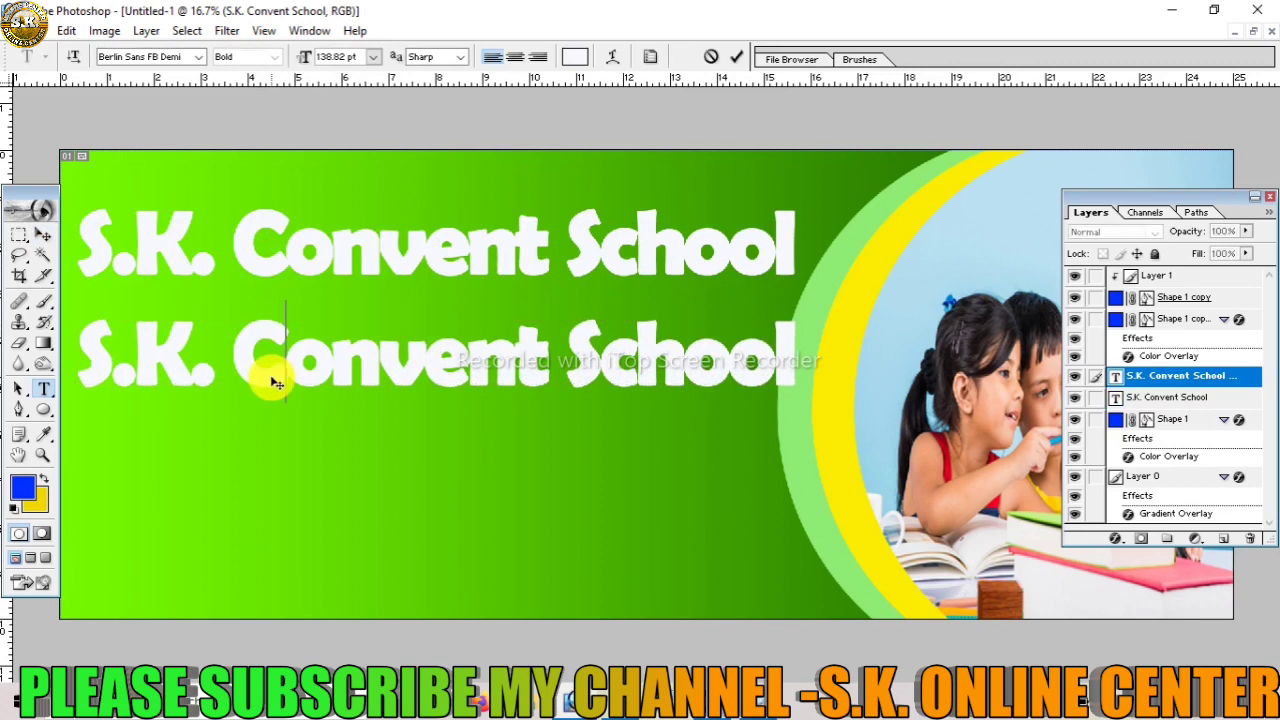
key("ctrl+a")
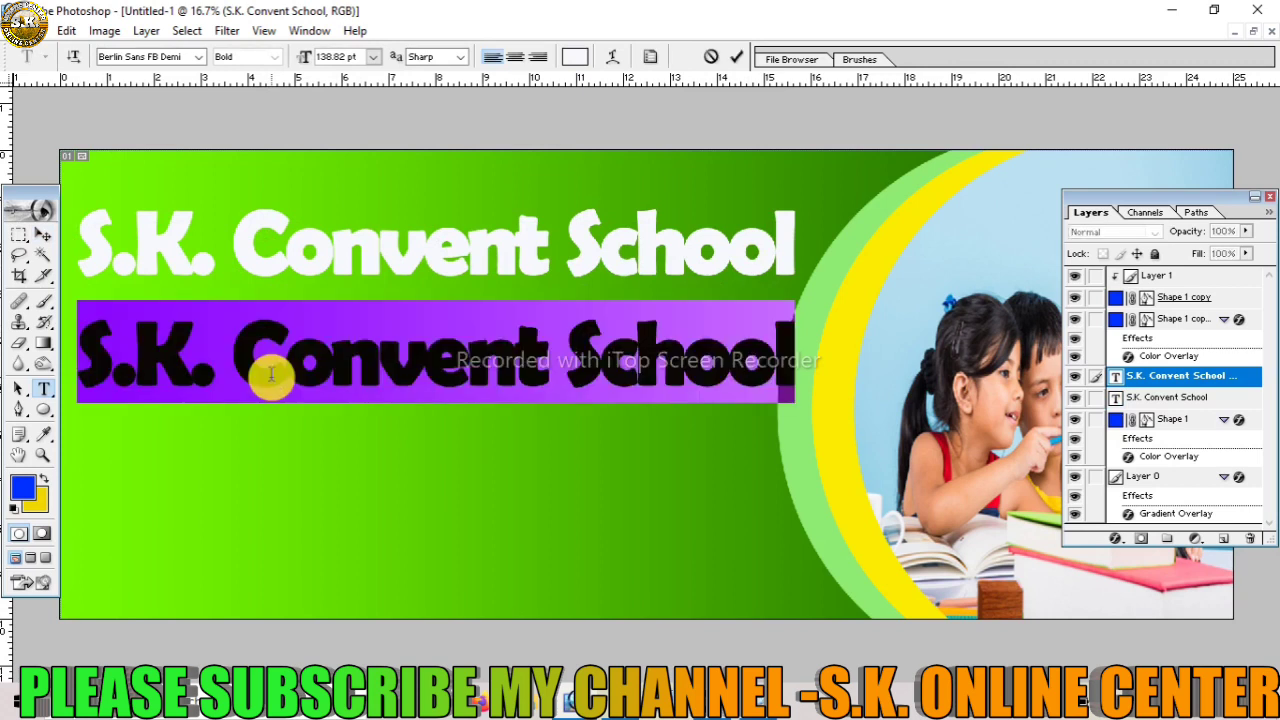
type("AD")
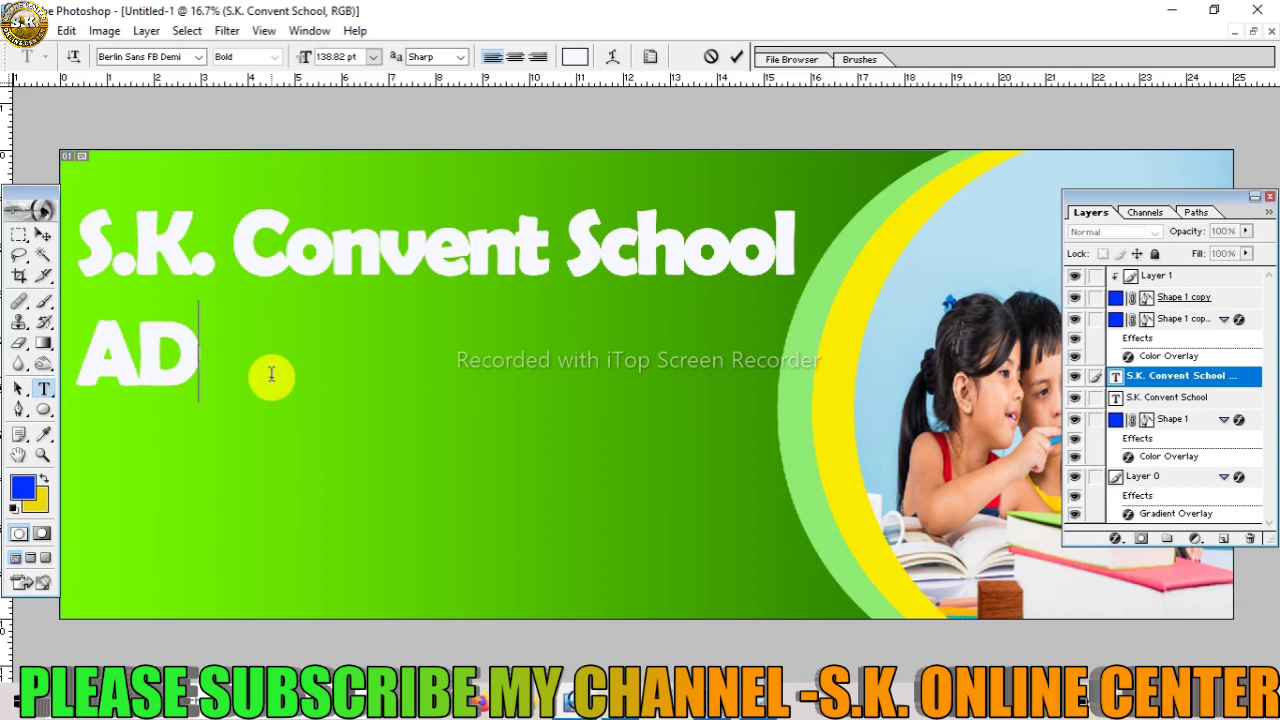
type("MISSION")
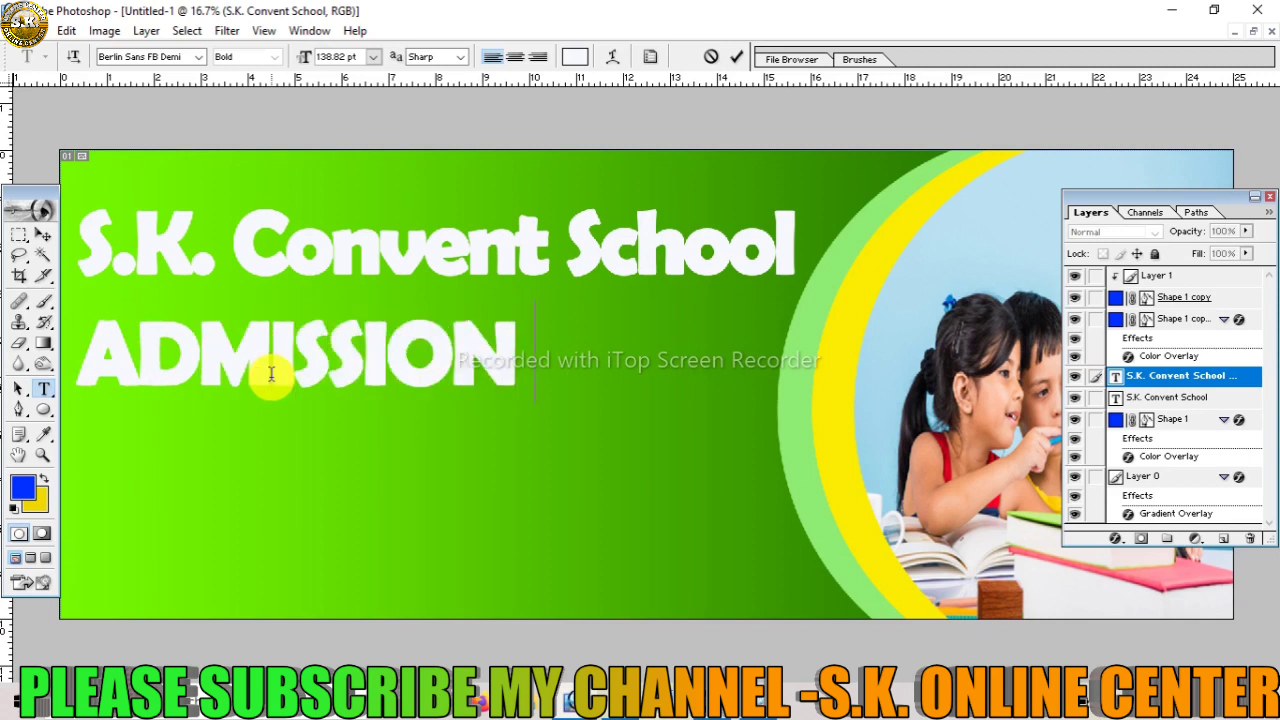
type(" OP{")
key("BackSpace")
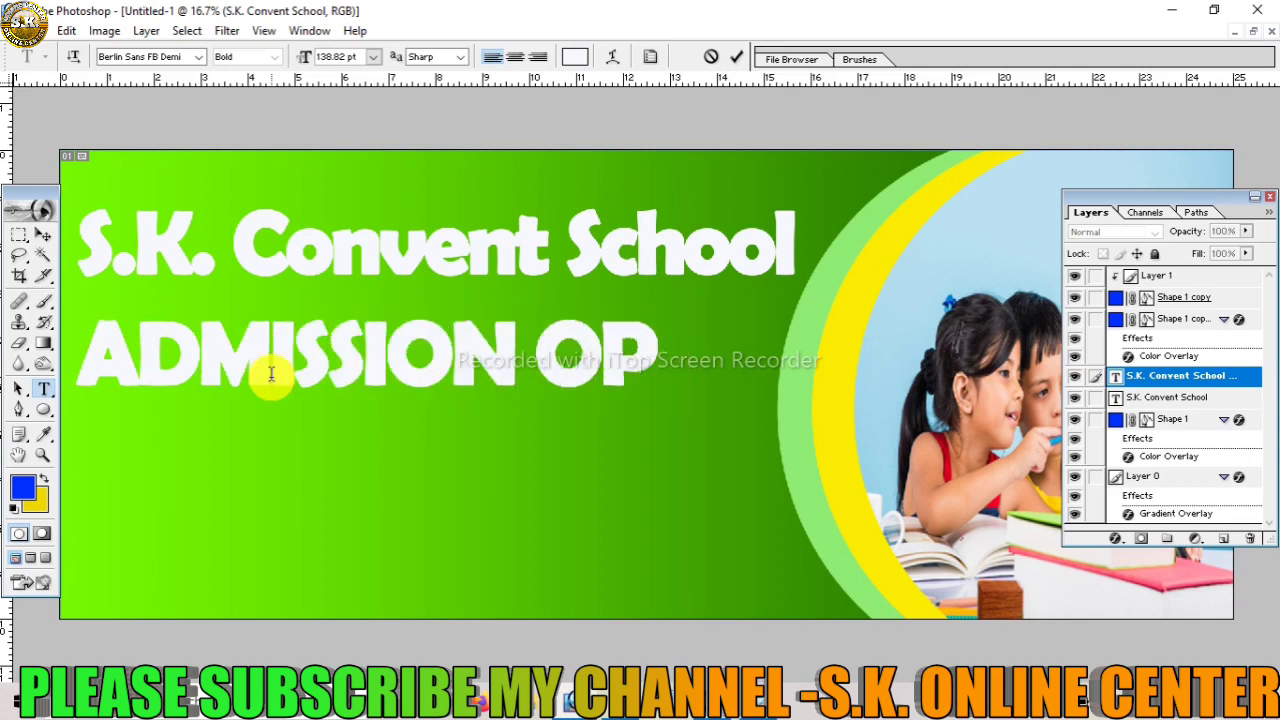
type("EN")
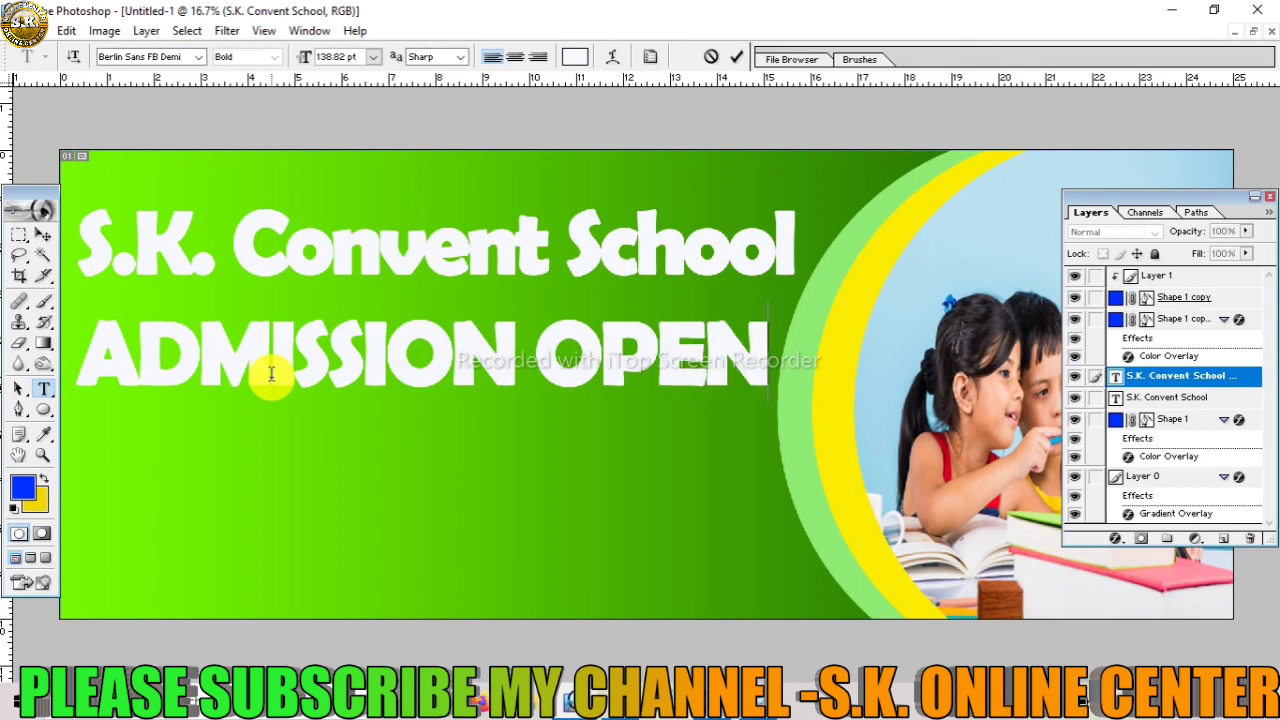
Set the ADMISSION OPEN line to the Bauhaus 93 font
key("ctrl+a")
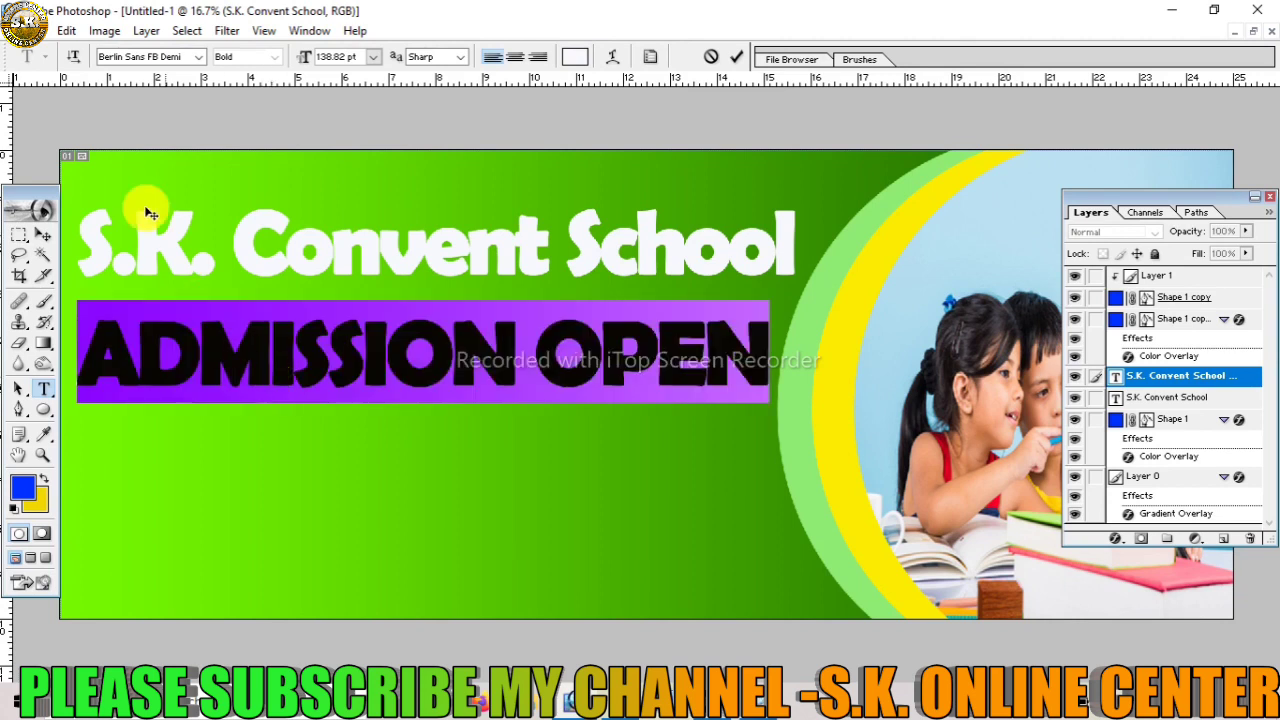
left_click(122, 58)
key("Up")
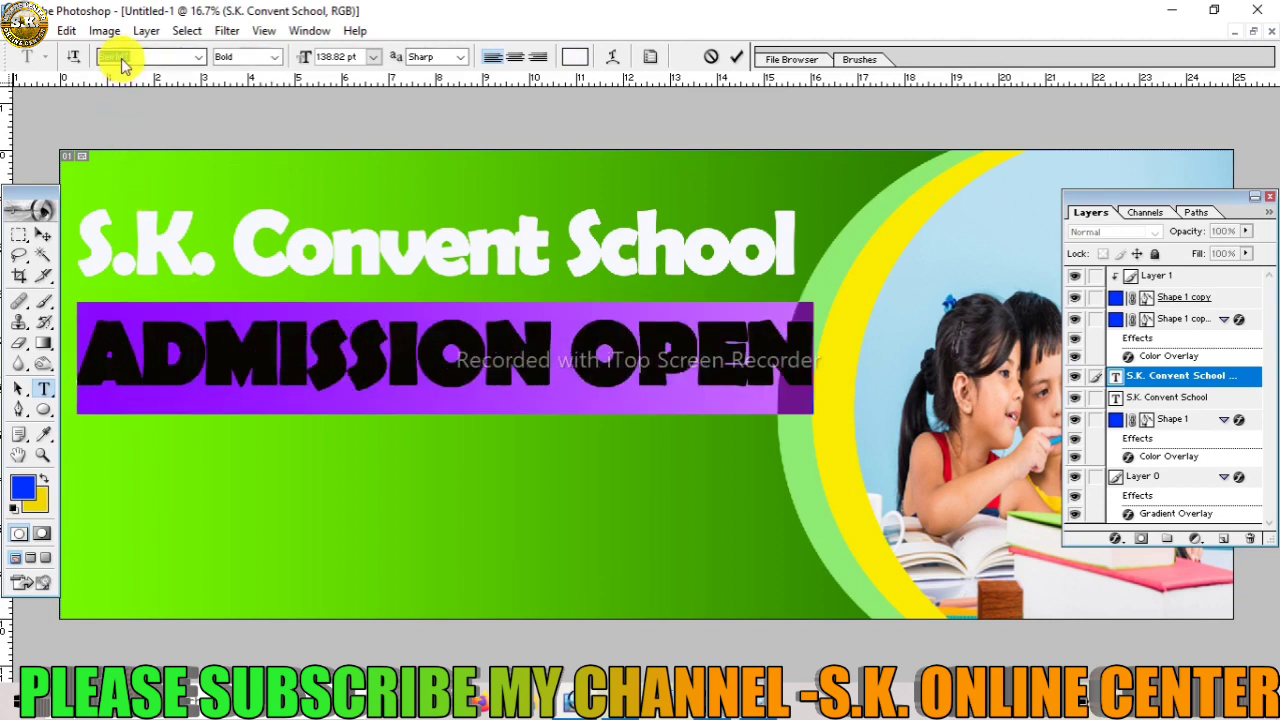
key("Up")
key("Up")
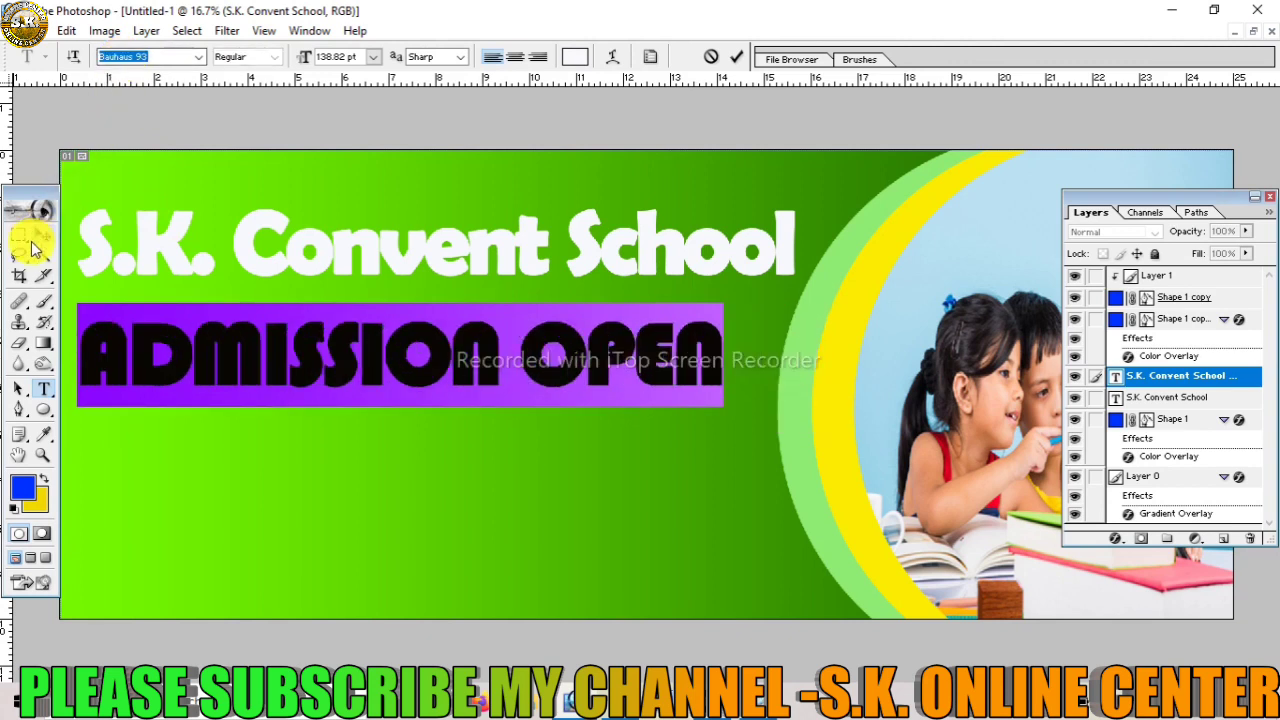
left_click(43, 236)
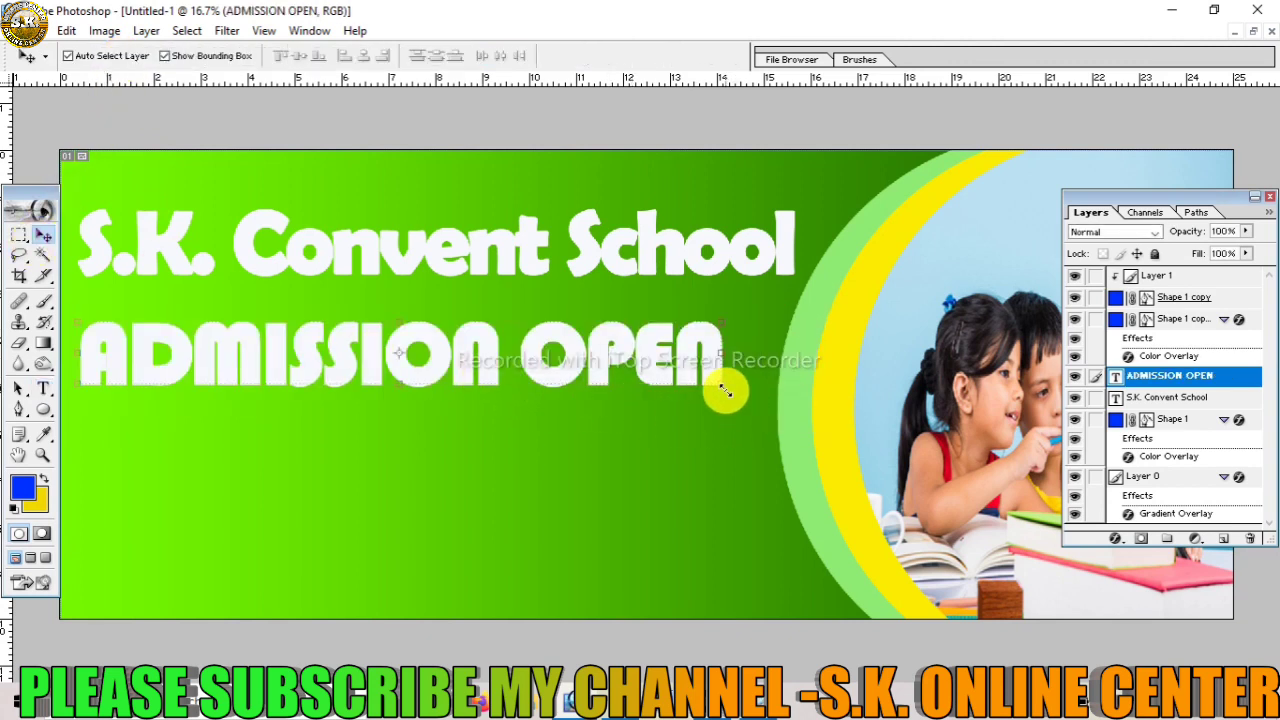
Shrink ADMISSION OPEN to about 38% and place it above the school title
key("ctrl+t")
left_click_drag(726, 386, 330, 340)
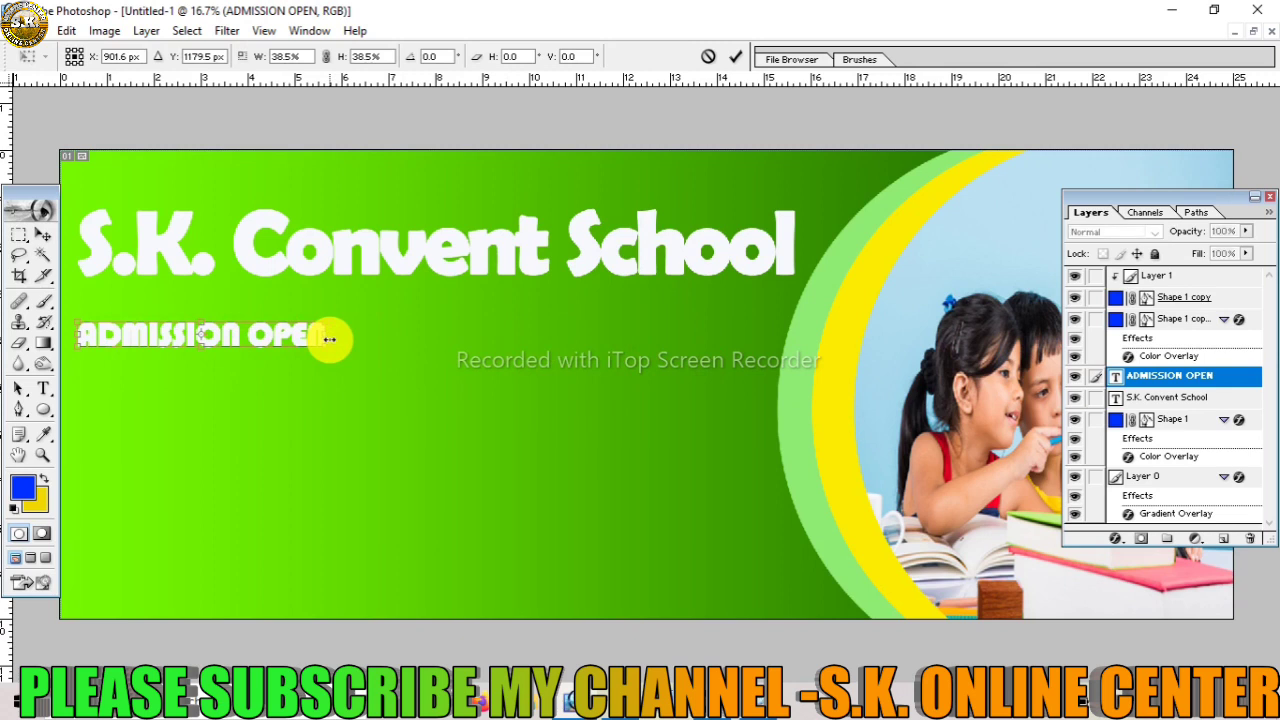
key("Return")
mouse_move(180, 343)
left_mouse_down()
mouse_move(175, 226)
mouse_move(196, 188)
left_mouse_up()
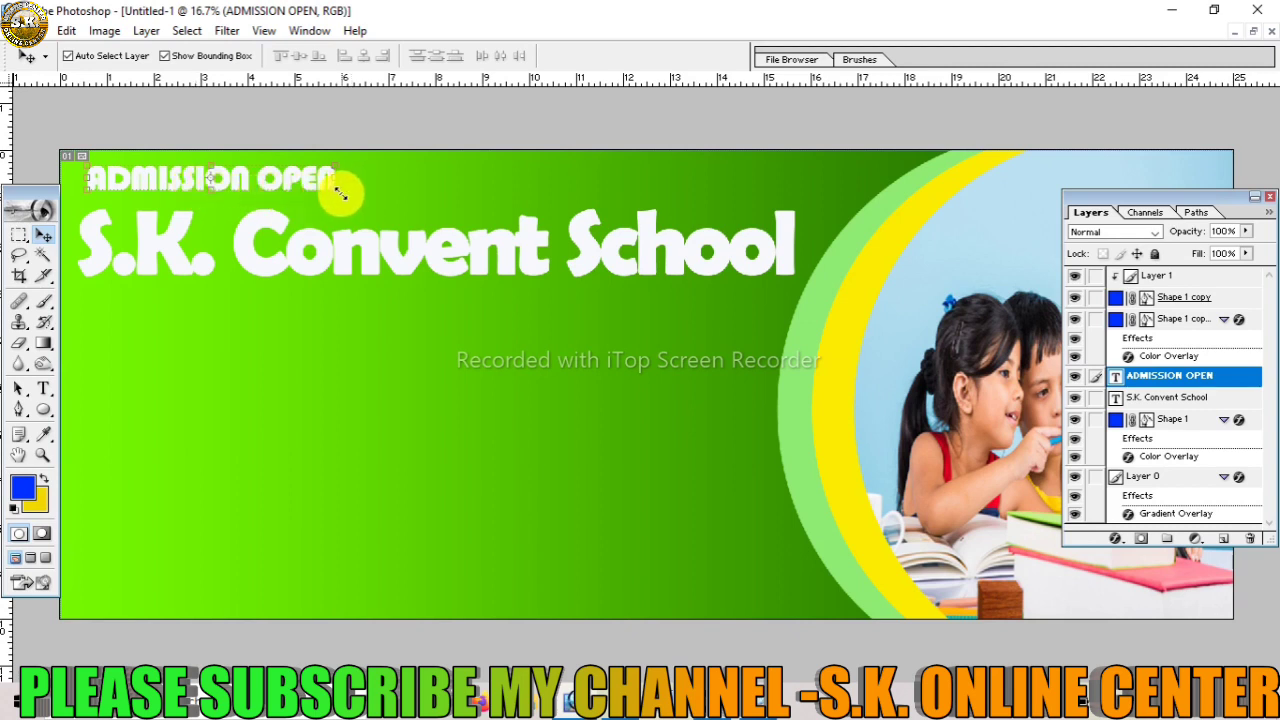
left_click_drag(340, 193, 313, 188)
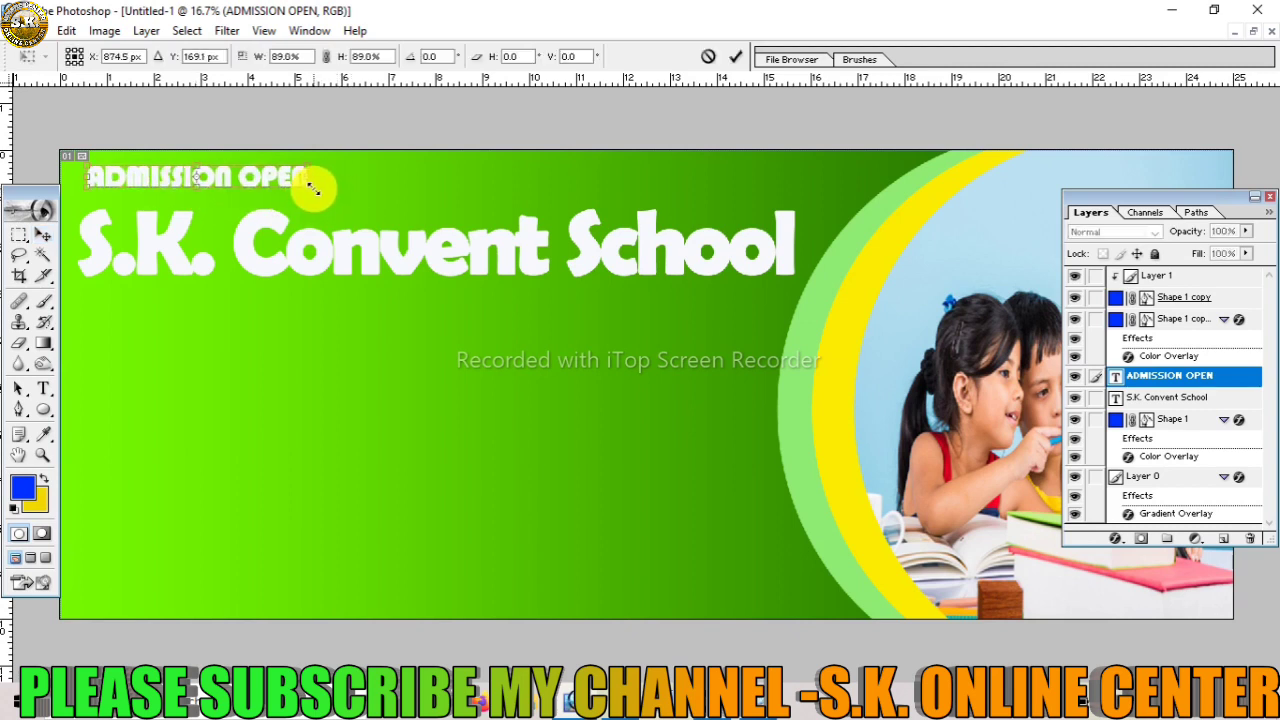
key("Return")
Add a new layer and fill a long rectangular bar selection beneath the title
left_click(131, 306)
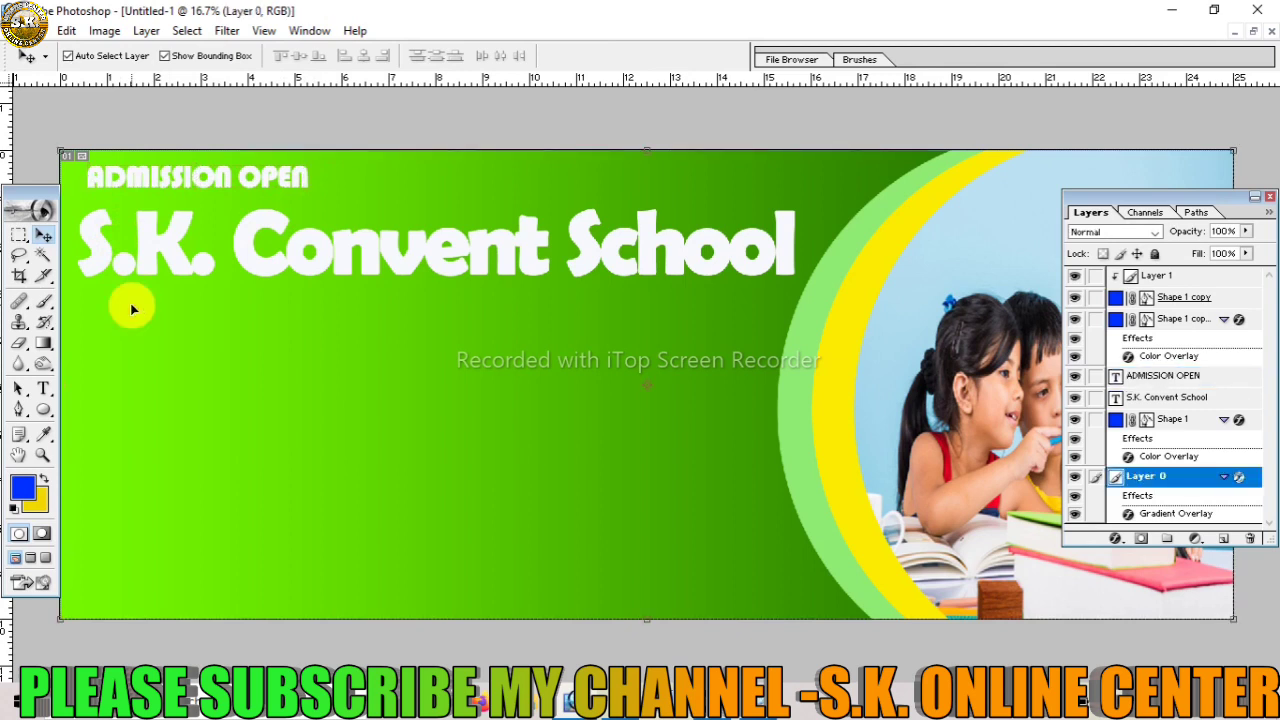
left_click(1228, 544)
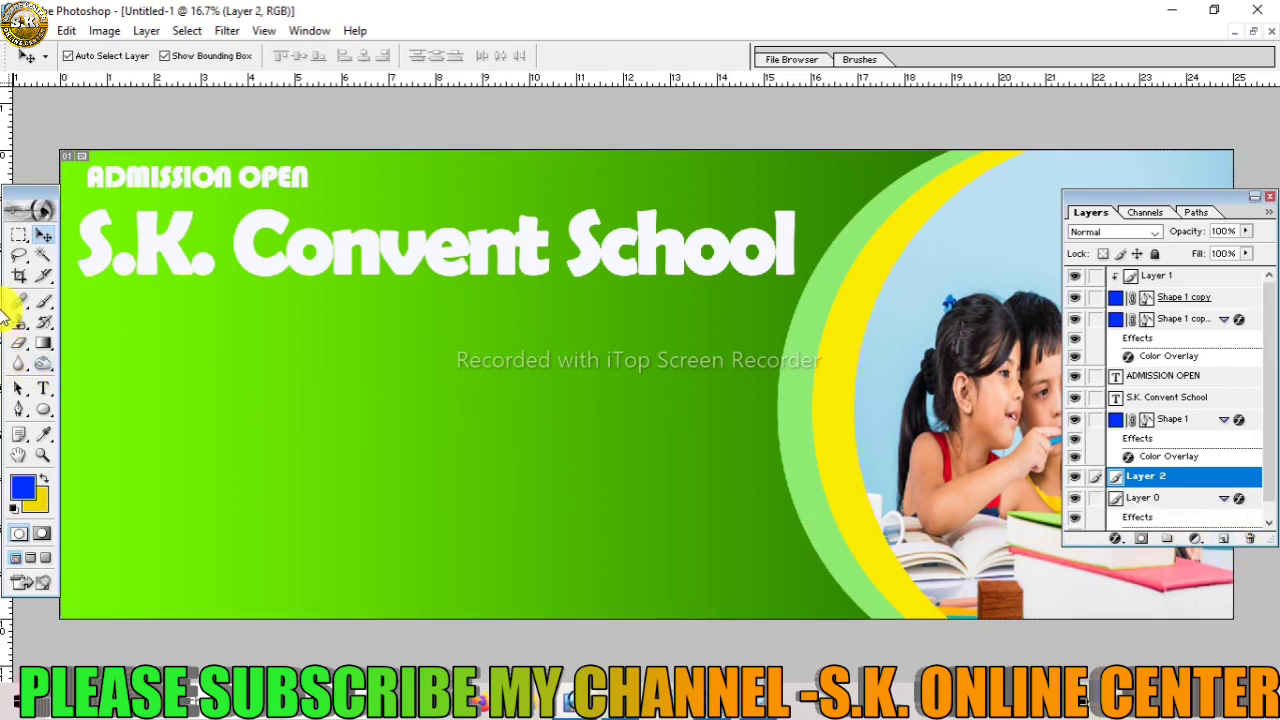
left_click(18, 243)
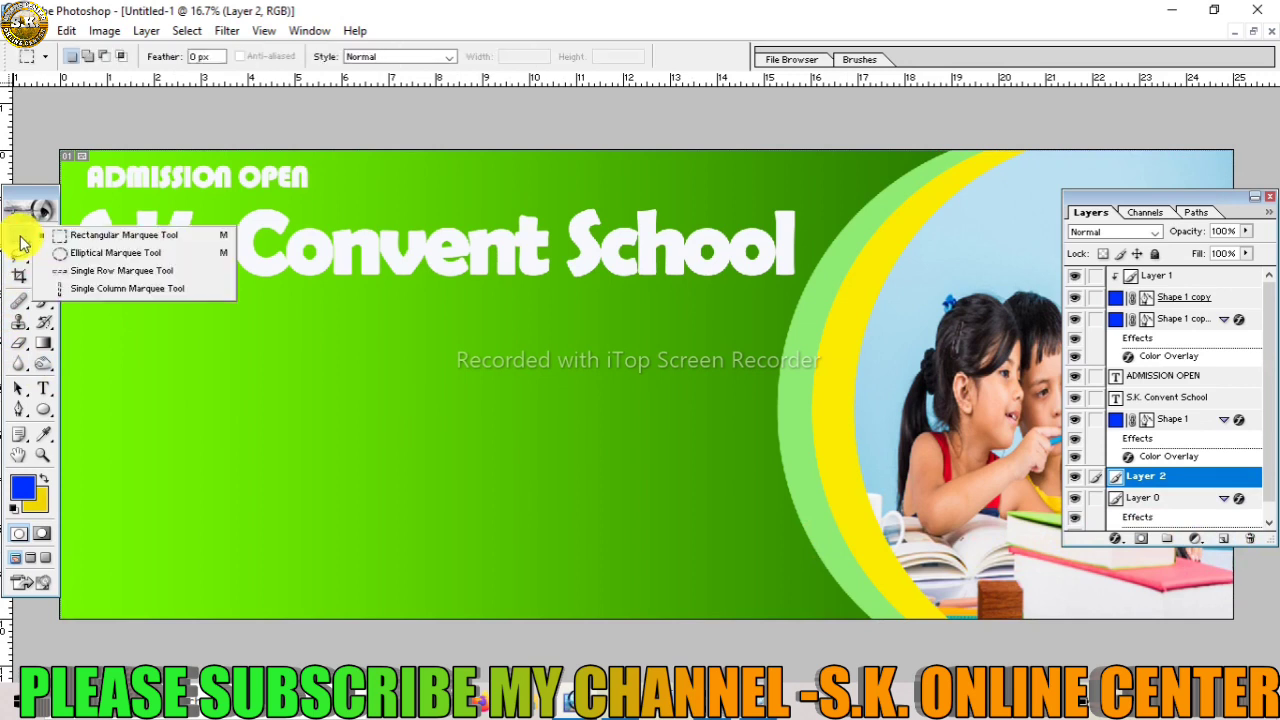
left_click(85, 216)
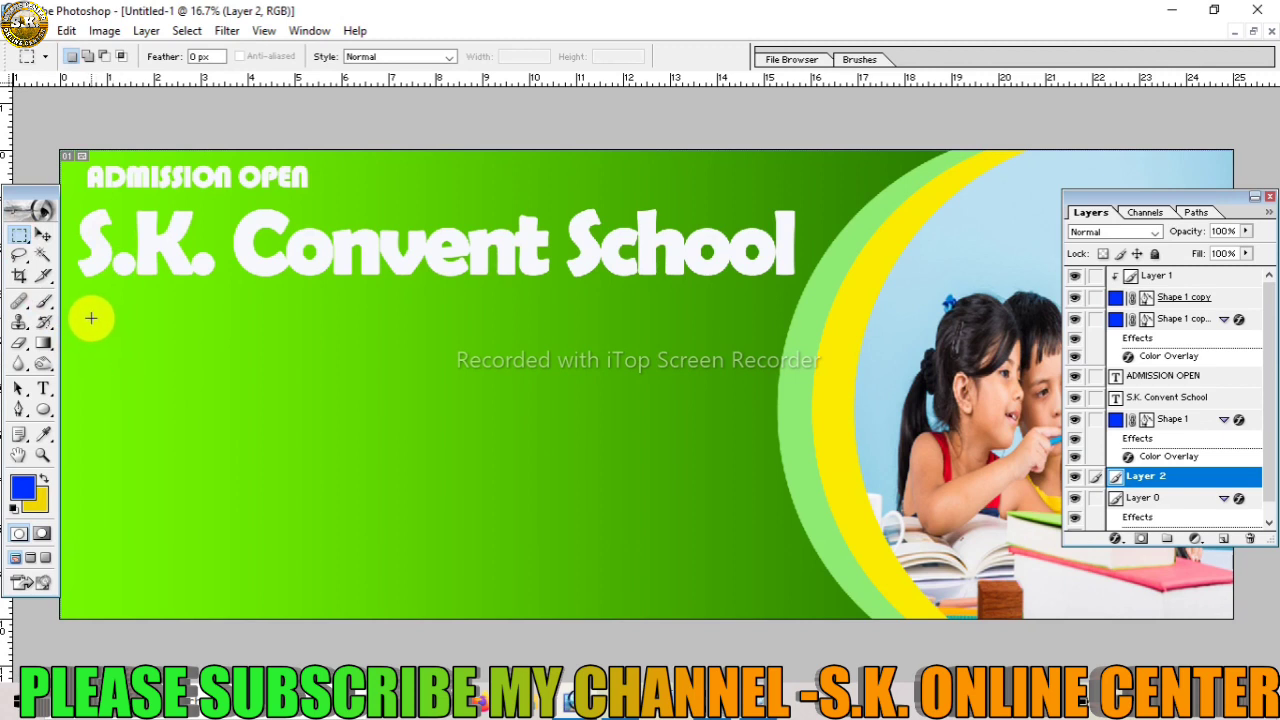
left_click_drag(91, 320, 619, 361)
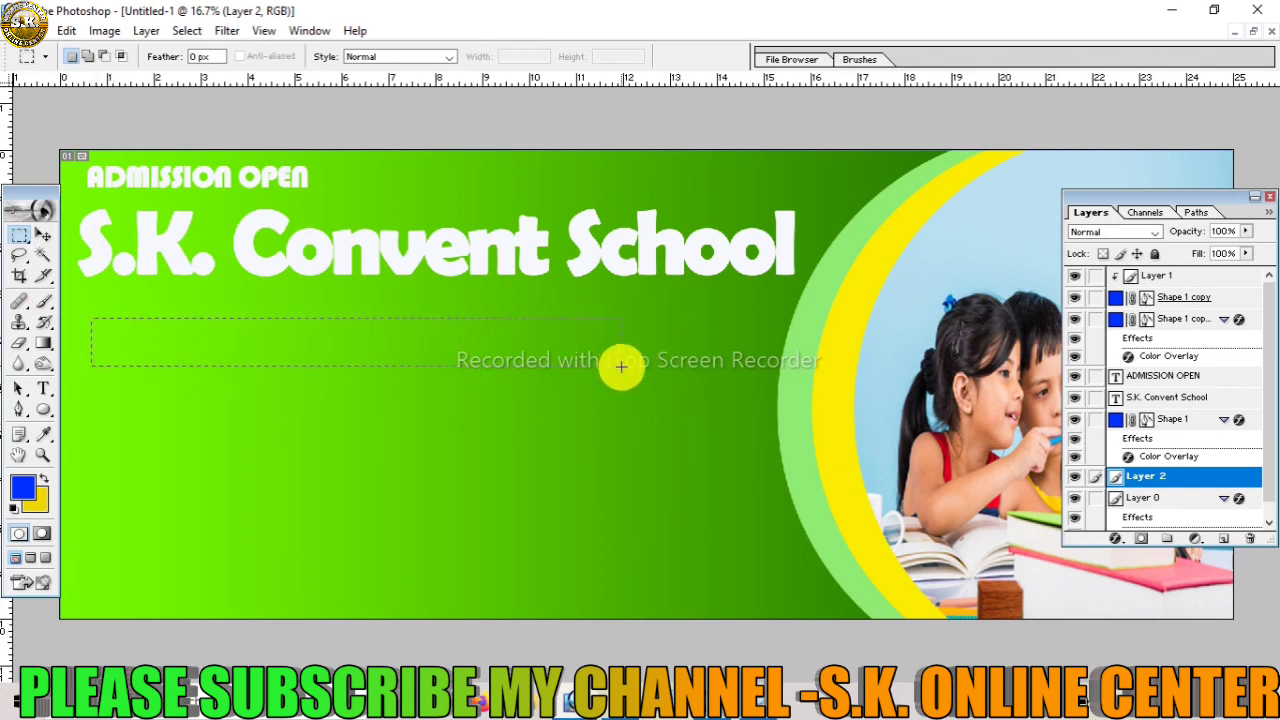
left_click_drag(619, 361, 633, 369)
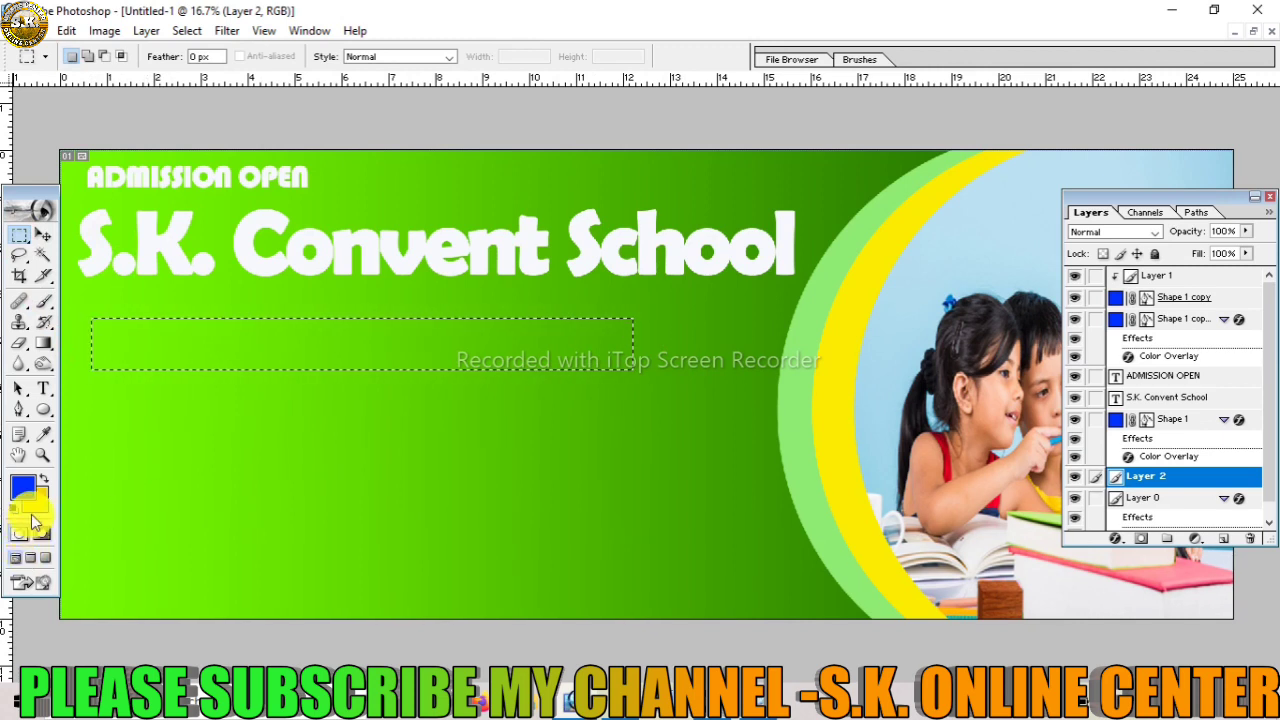
key("ctrl+BackSpace")
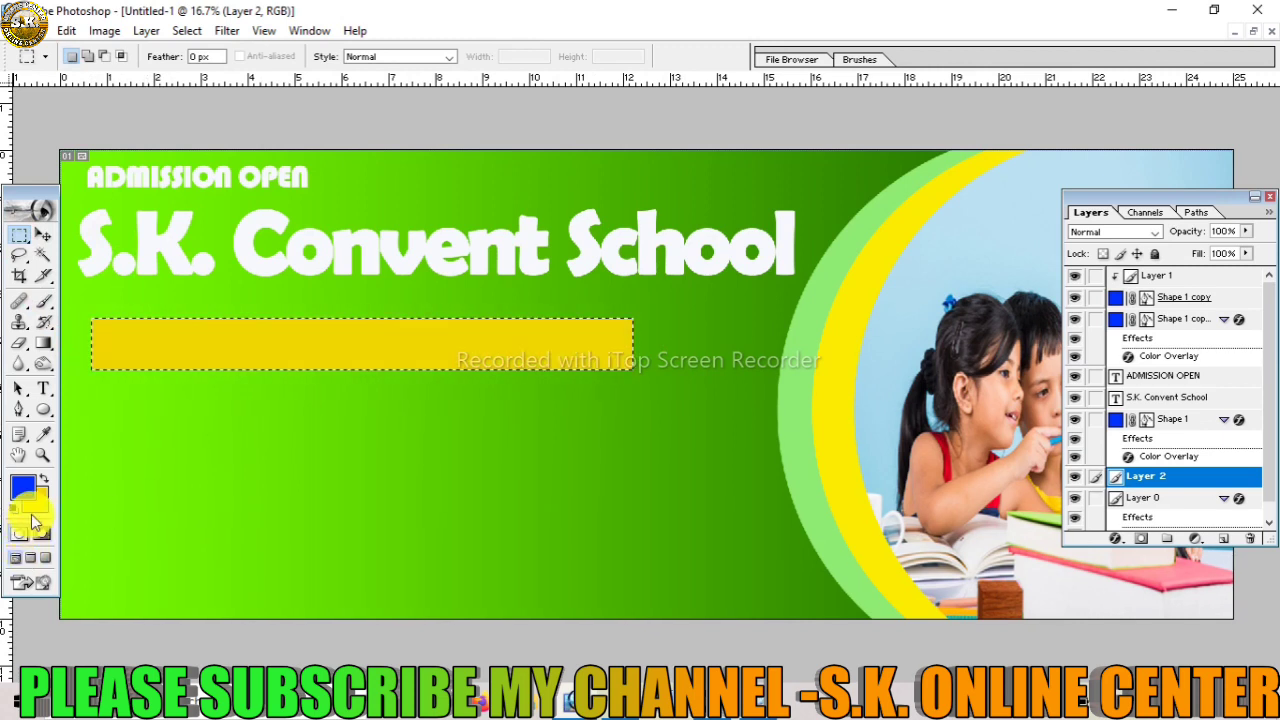
Refill the bar with orange-red FC3B07 and deselect it
left_click(34, 502)
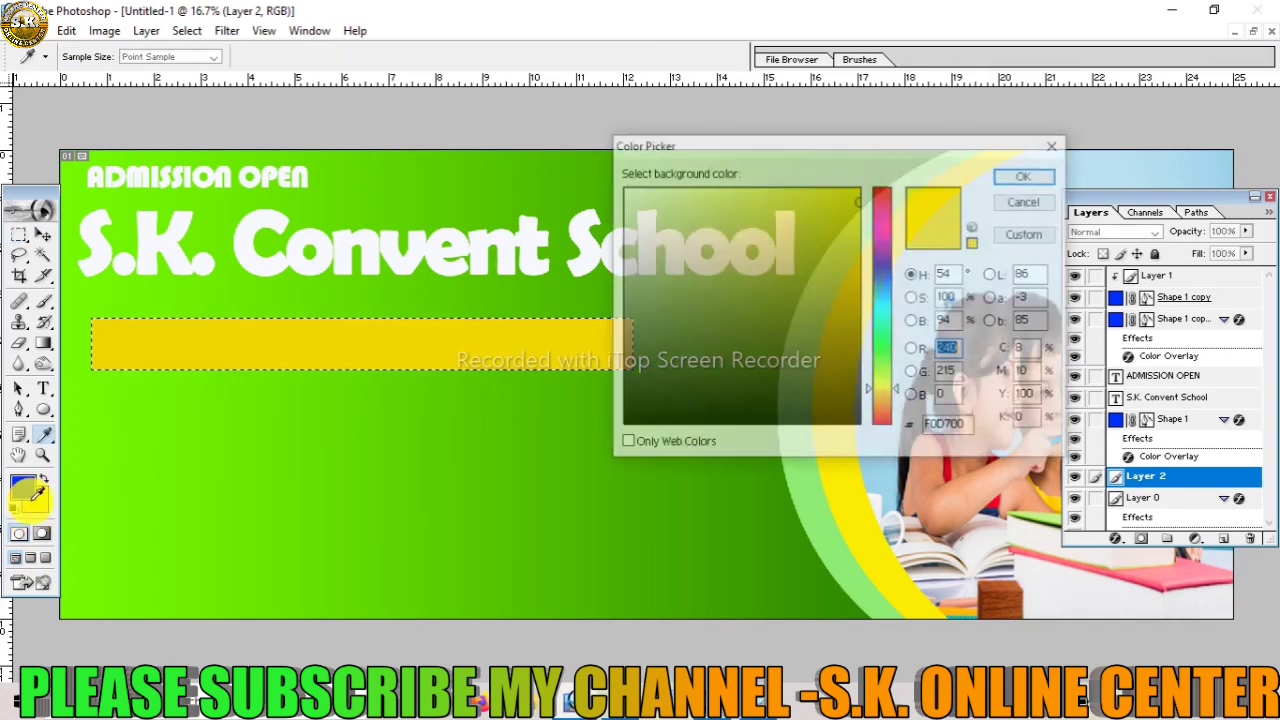
left_click(882, 417)
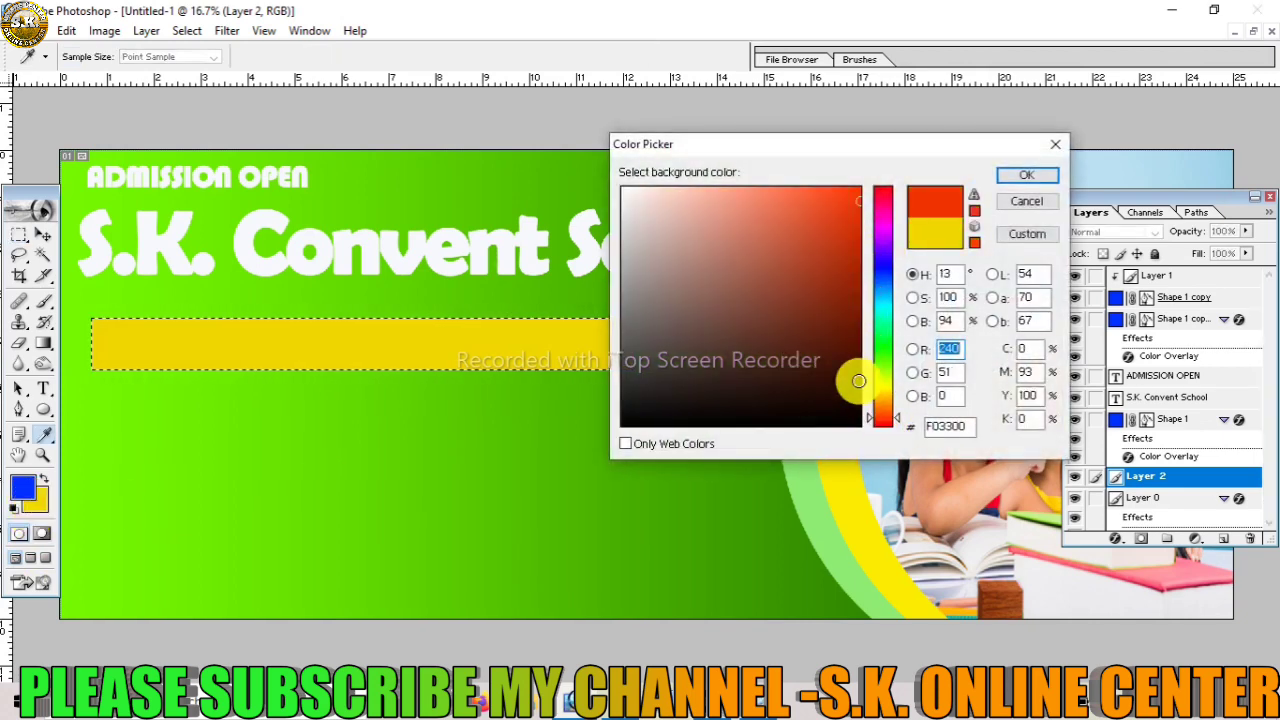
left_click_drag(843, 214, 855, 190)
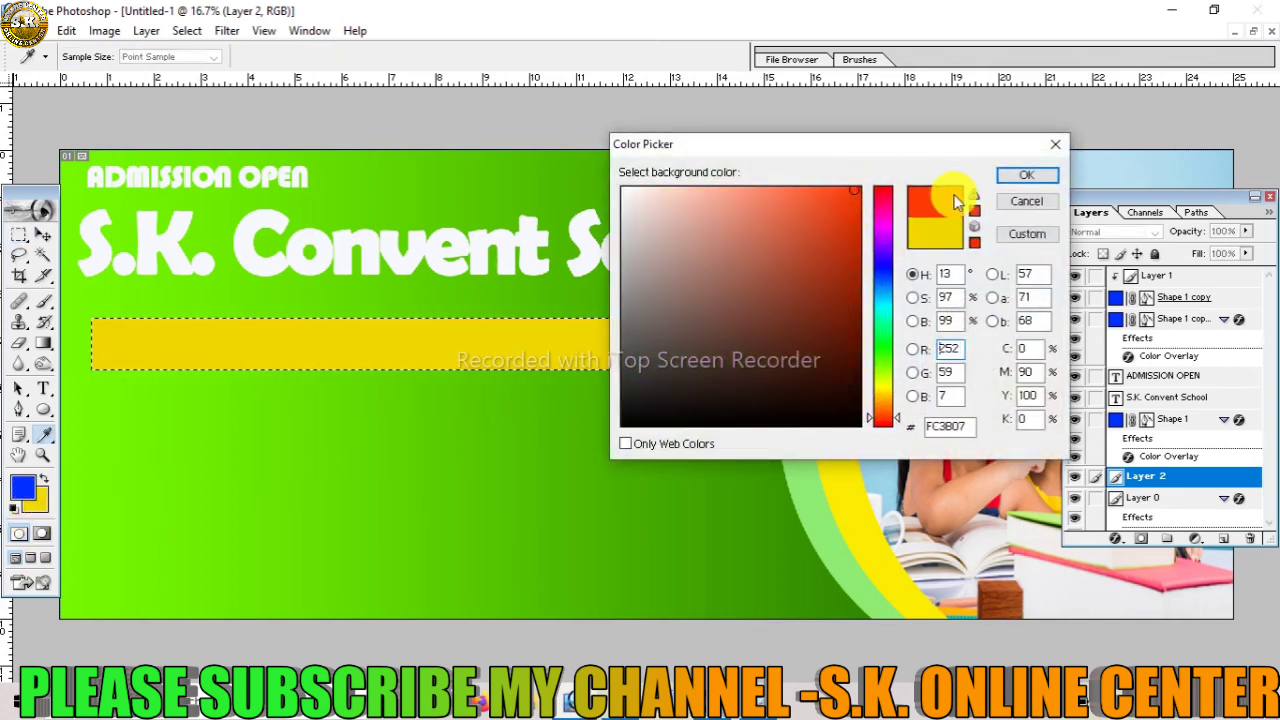
left_click(1028, 175)
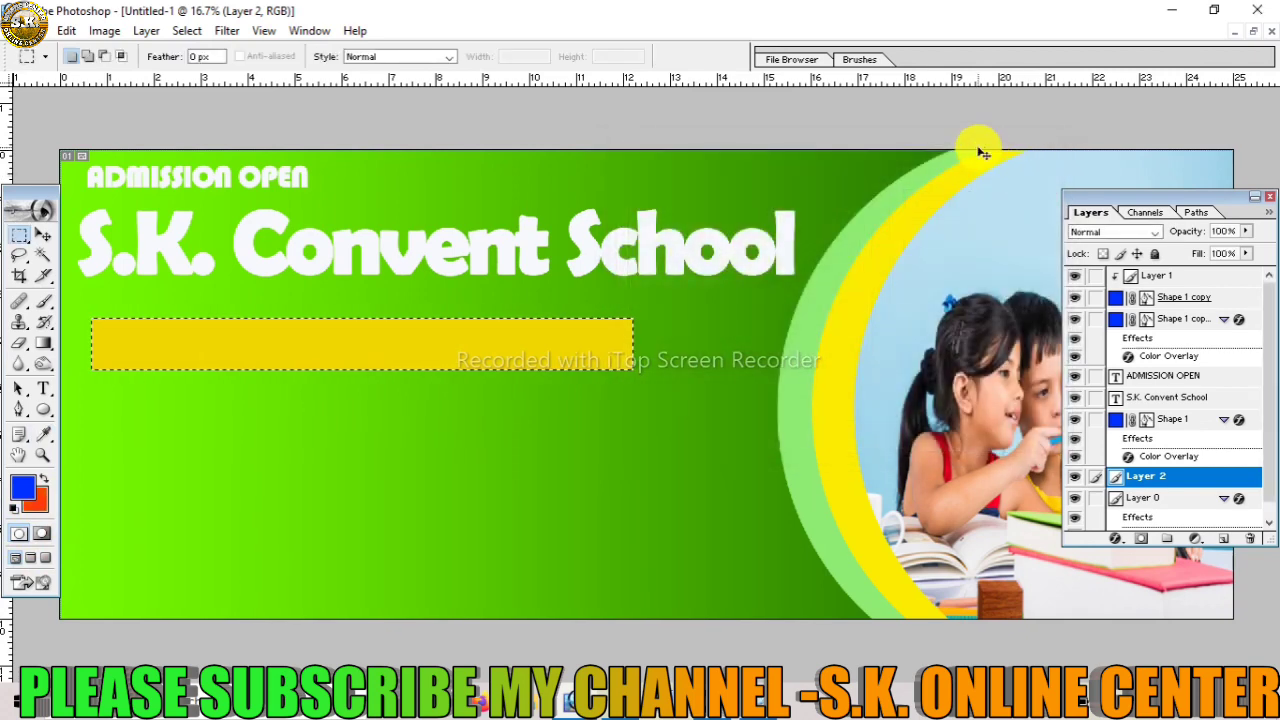
key("ctrl+BackSpace")
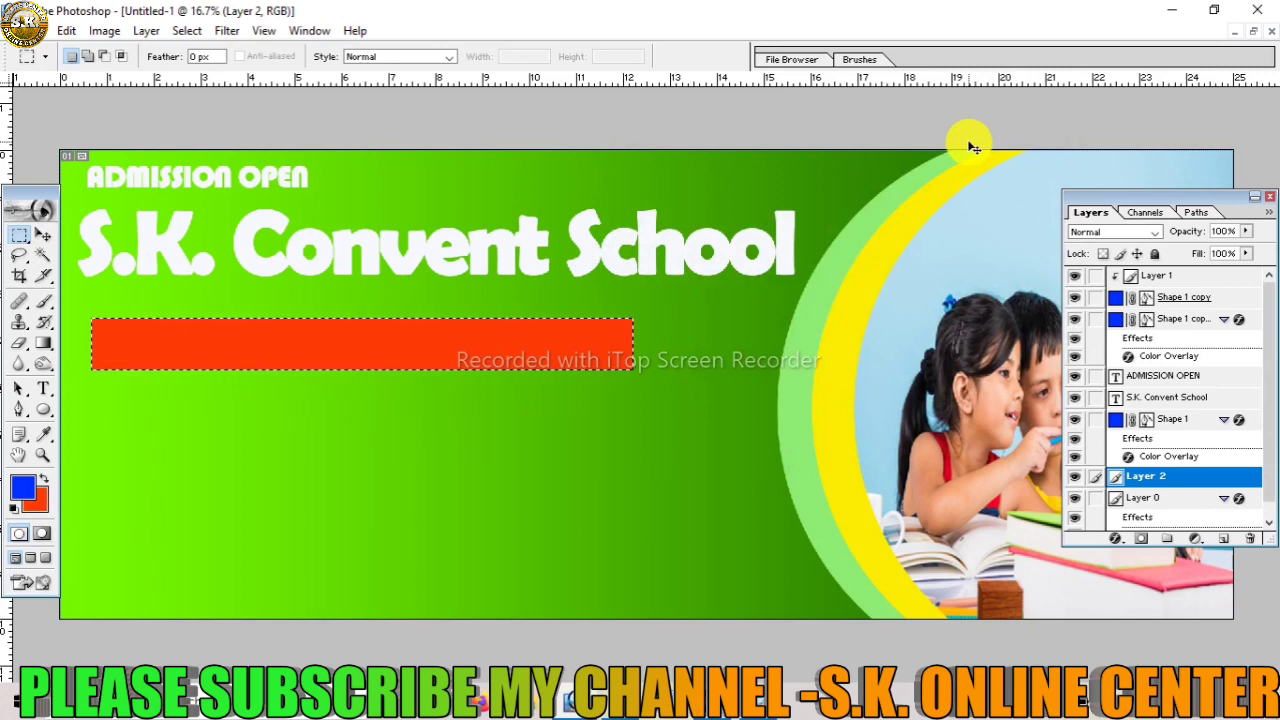
key("ctrl+d")
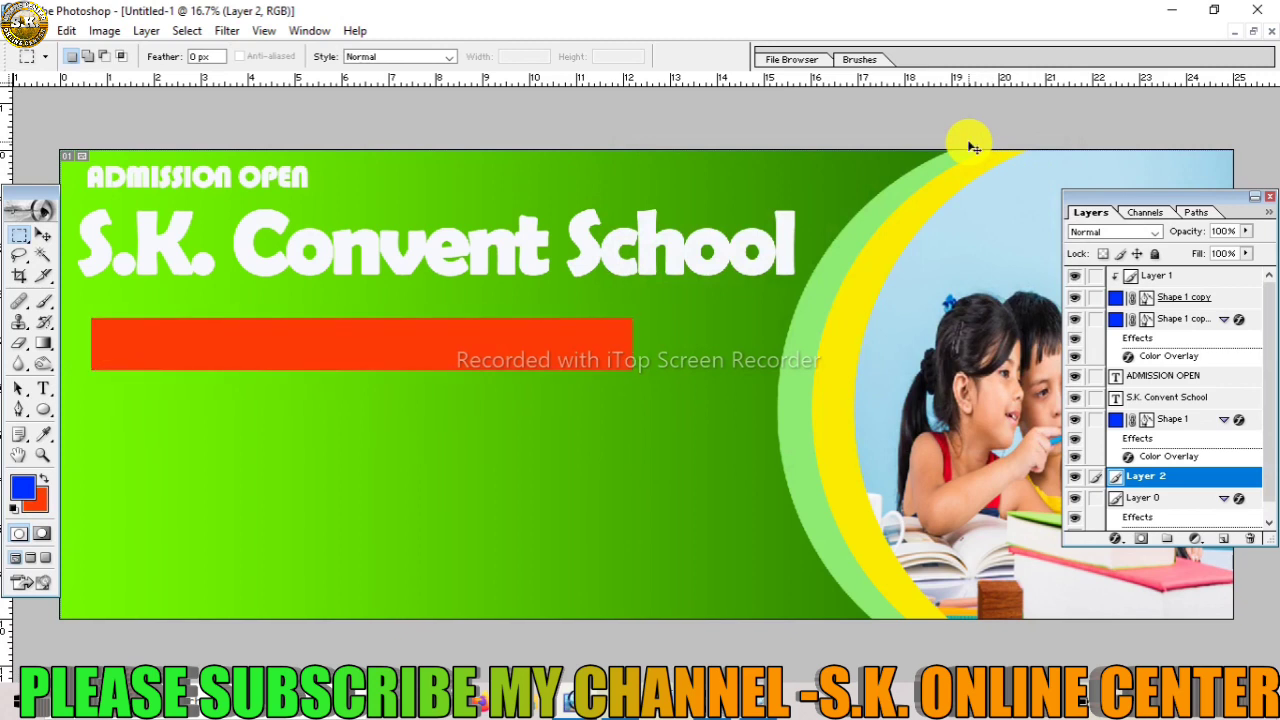
Slant the orange bar into a parallelogram and move it up under the title
key("ctrl+t")
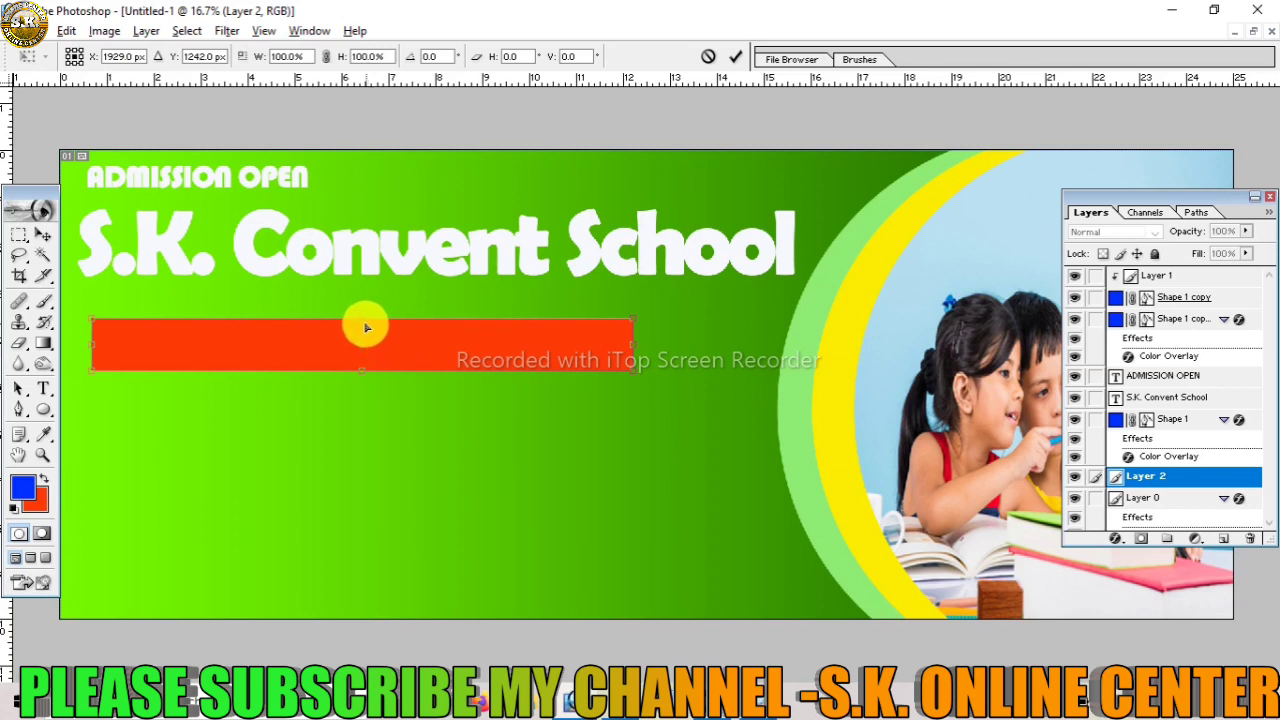
left_click_drag(363, 322, 374, 321)
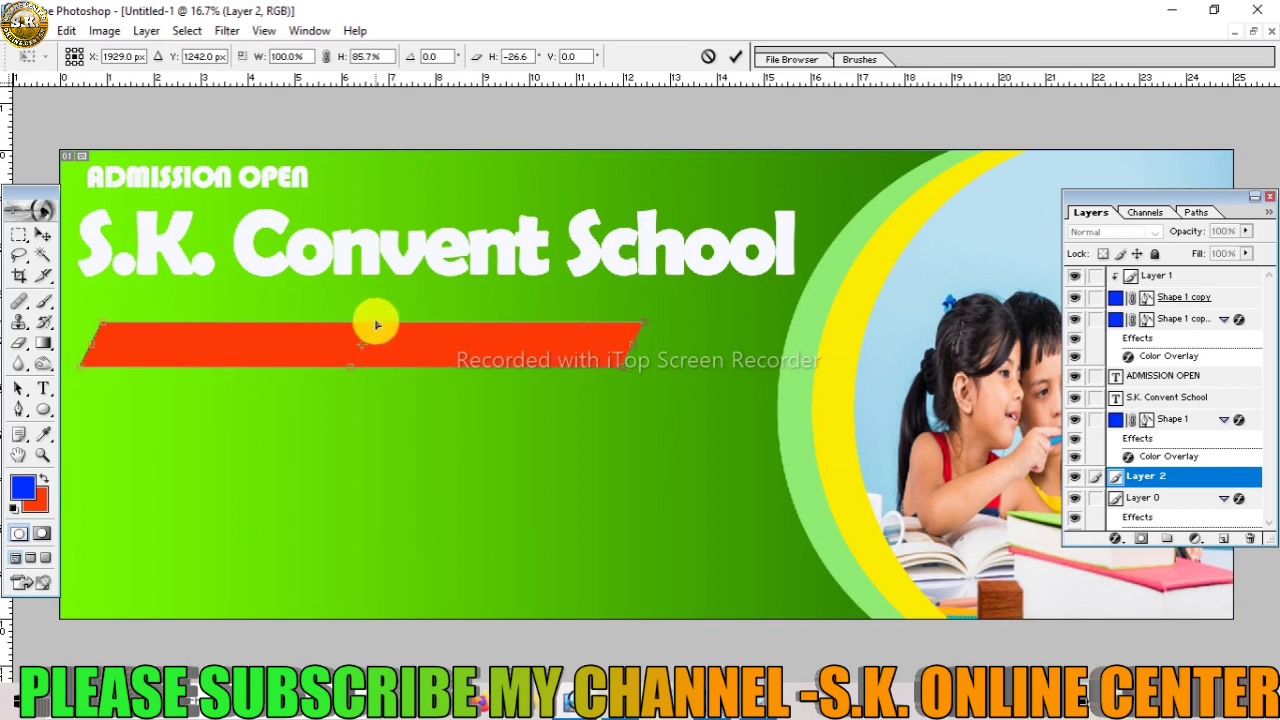
key("Return")
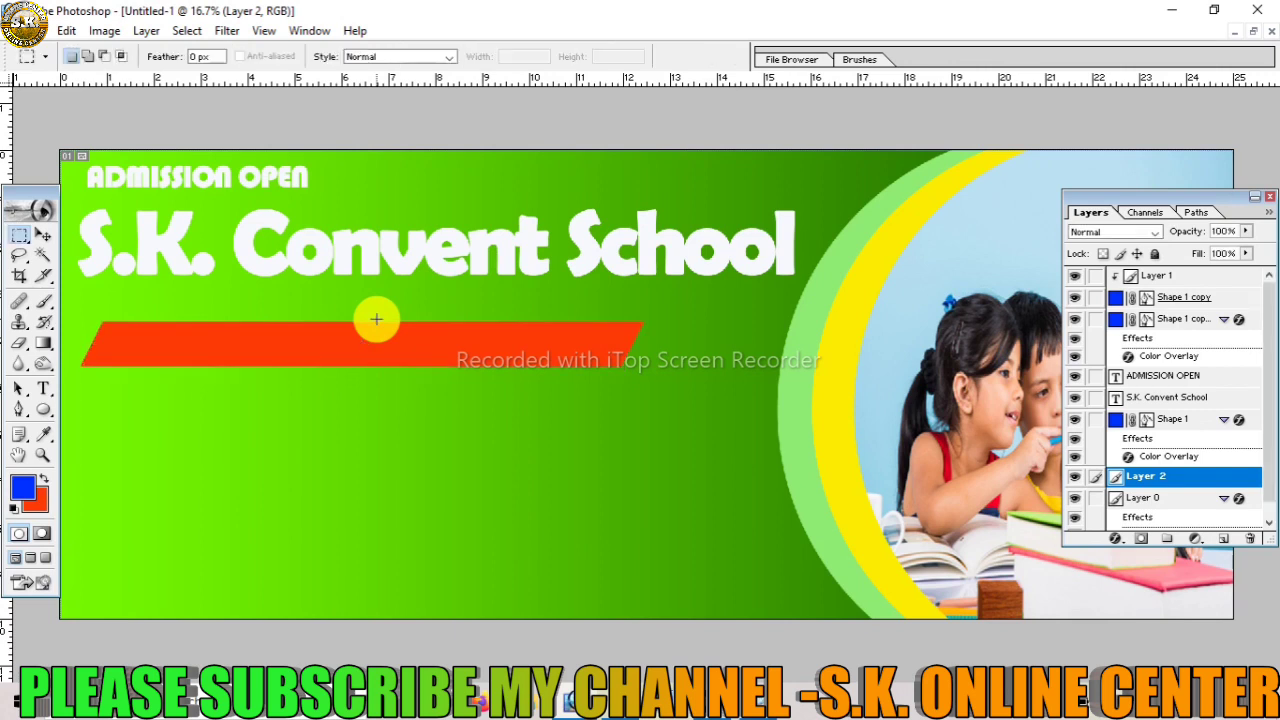
key("v")
left_click_drag(372, 320, 407, 296)
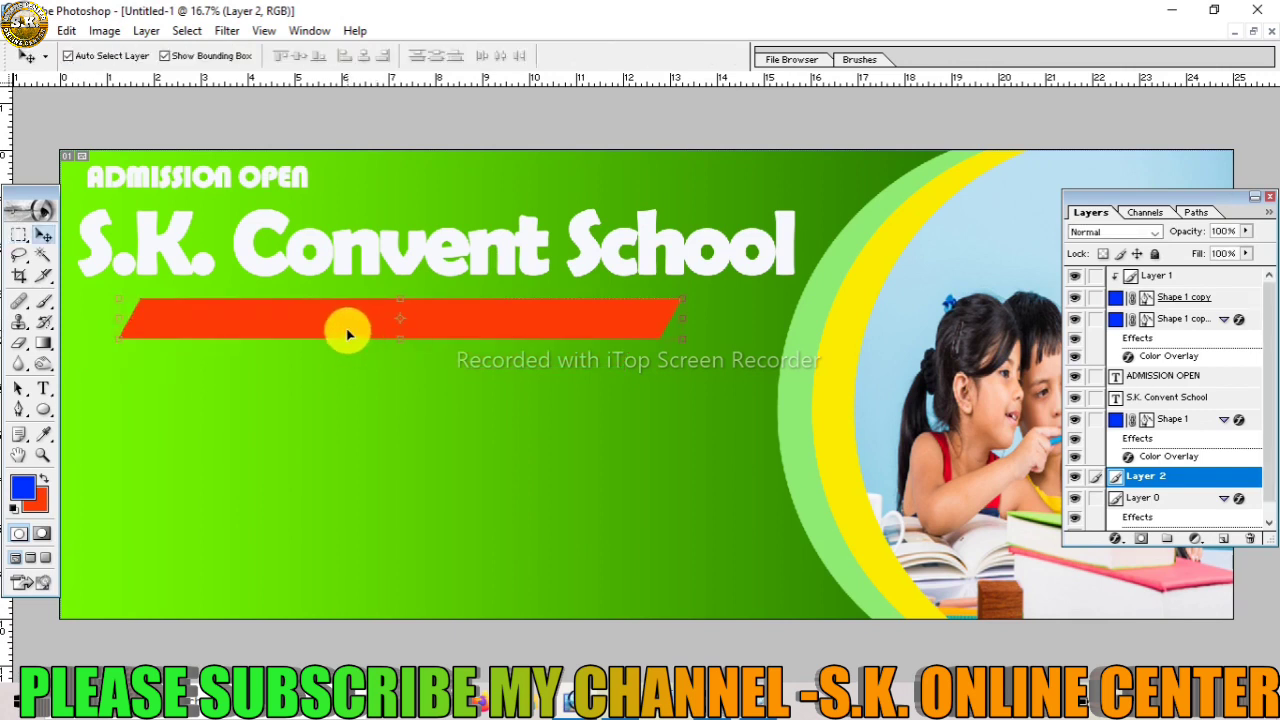
Duplicate the bar below and stretch the middle copy further to the right
mouse_move(348, 334)
left_mouse_down()
mouse_move(367, 432)
mouse_move(377, 366)
left_mouse_up()
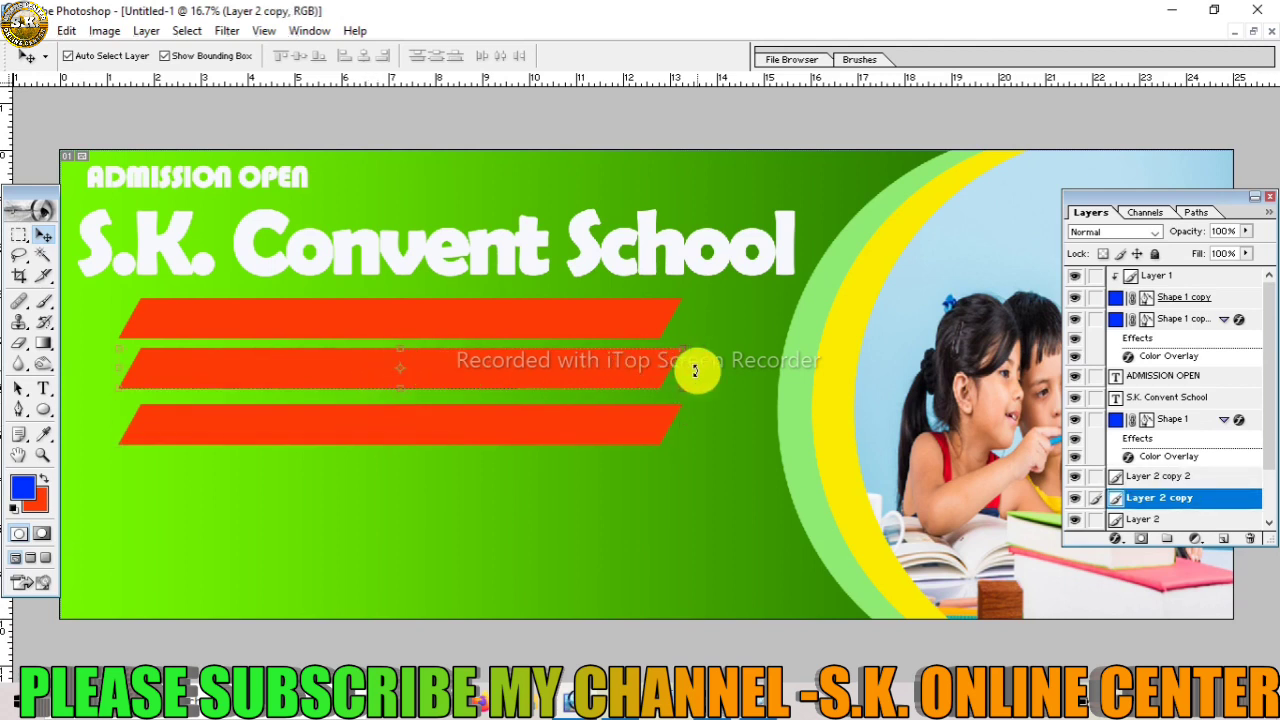
left_click_drag(695, 370, 747, 370)
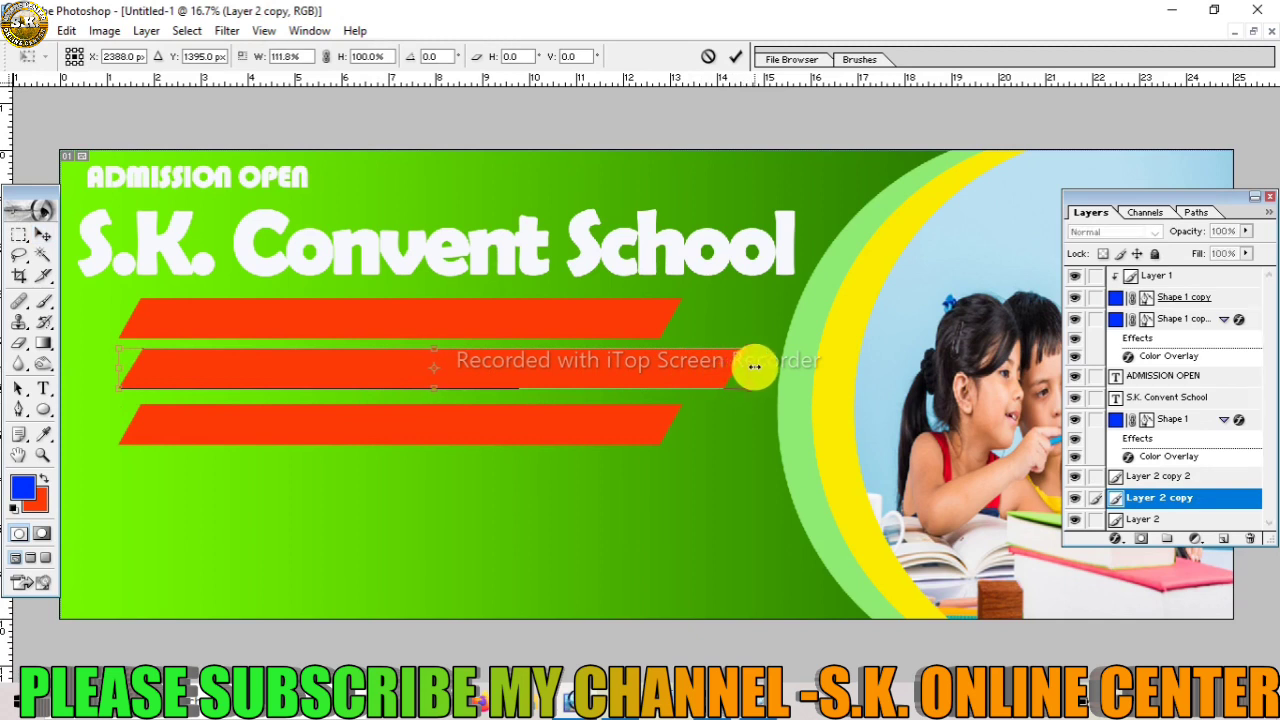
key("Return")
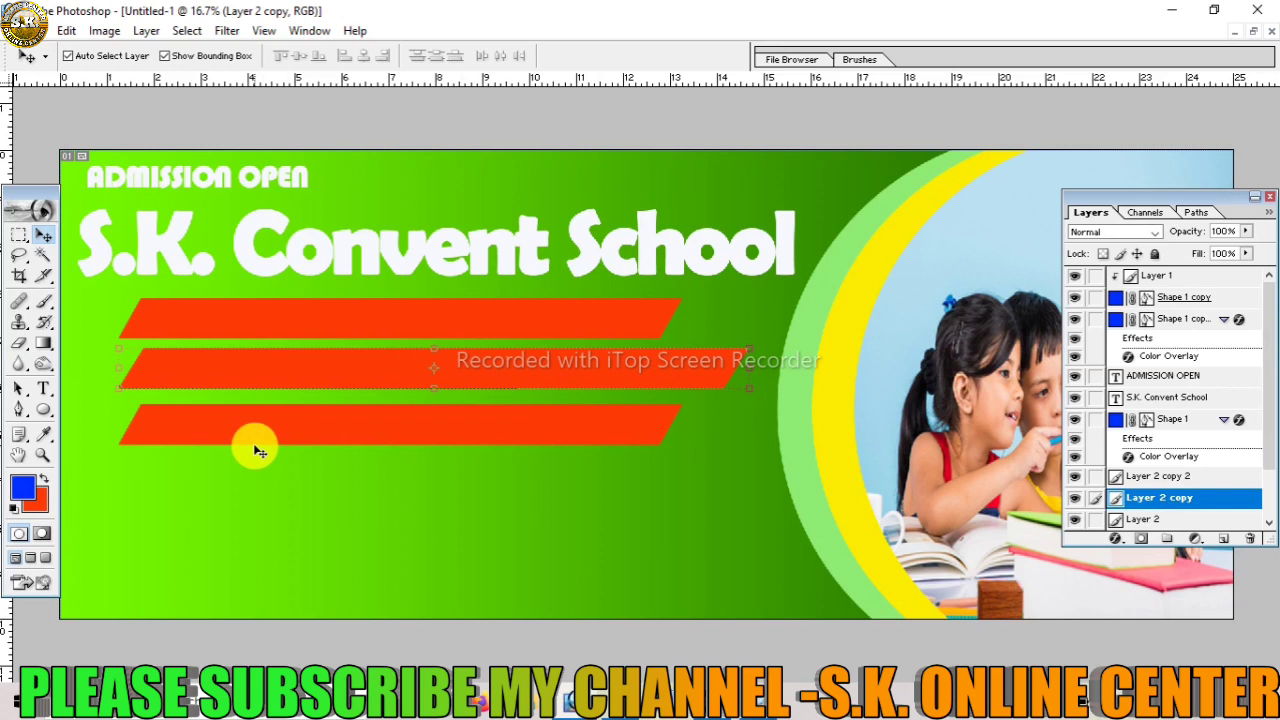
left_click(276, 269)
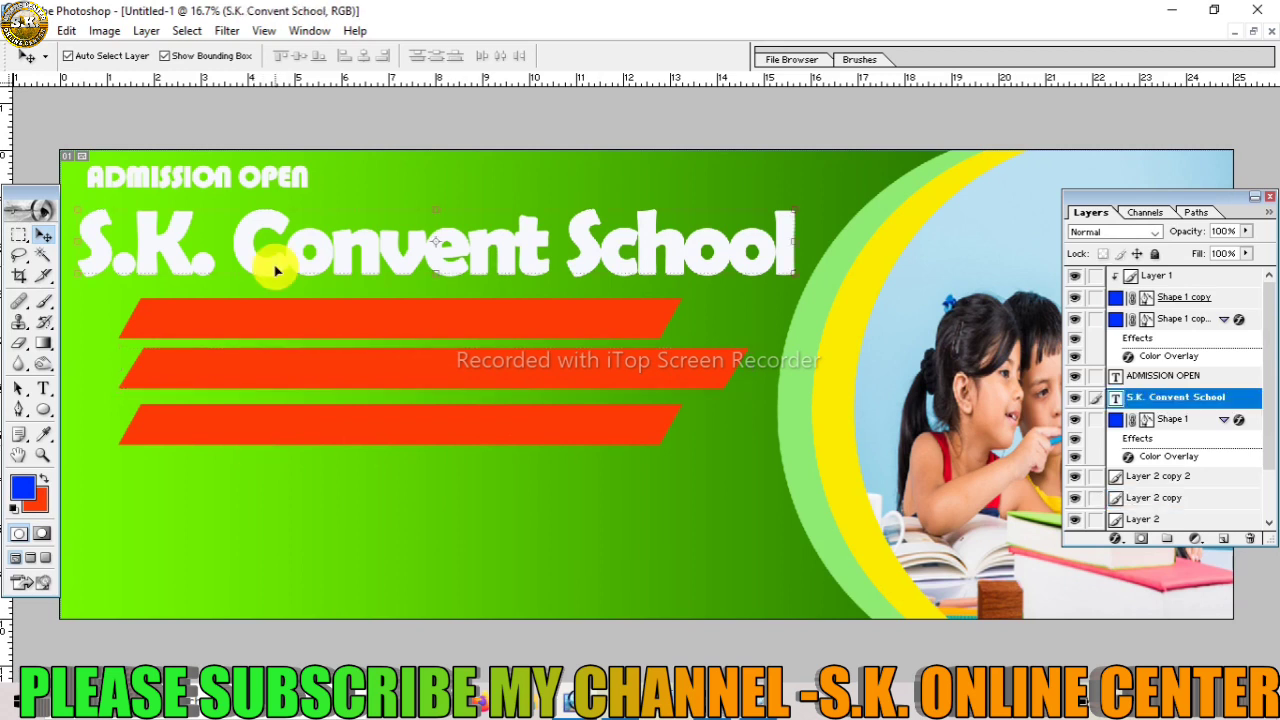
Copy the title below the bars and retype it as 'Admission Open for Nursery to…'
left_click_drag(276, 269, 314, 537)
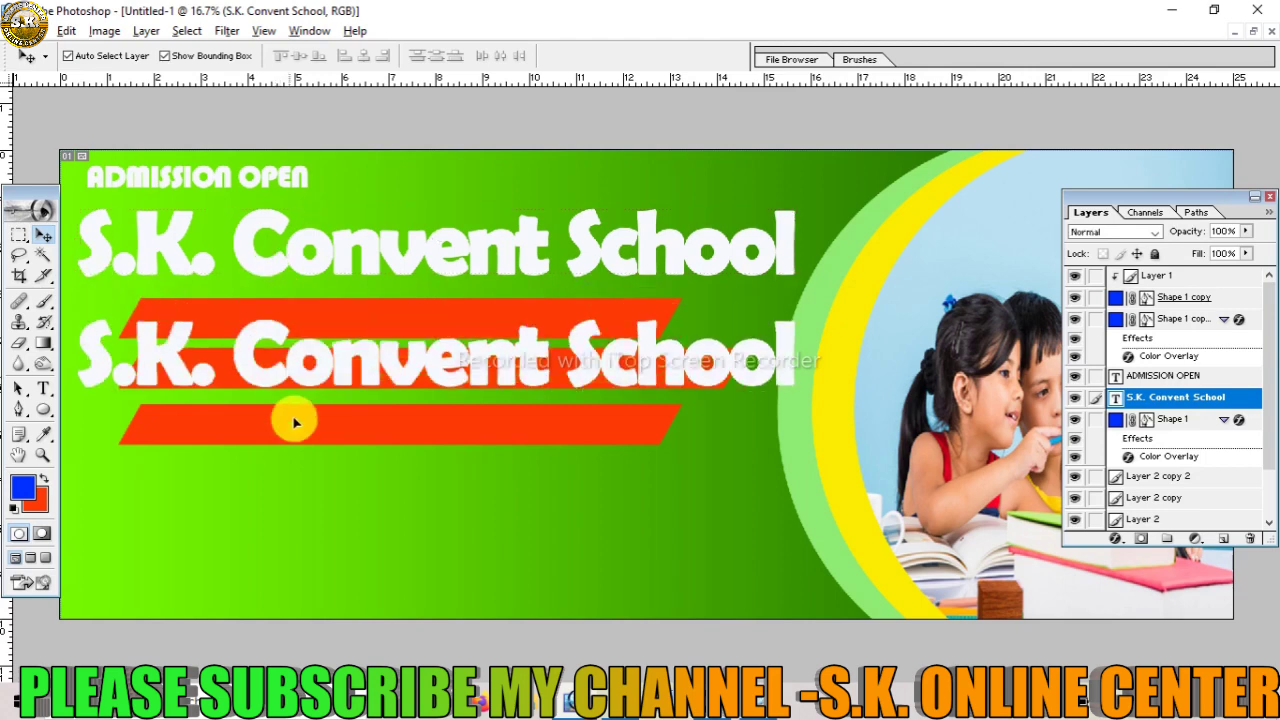
key("t")
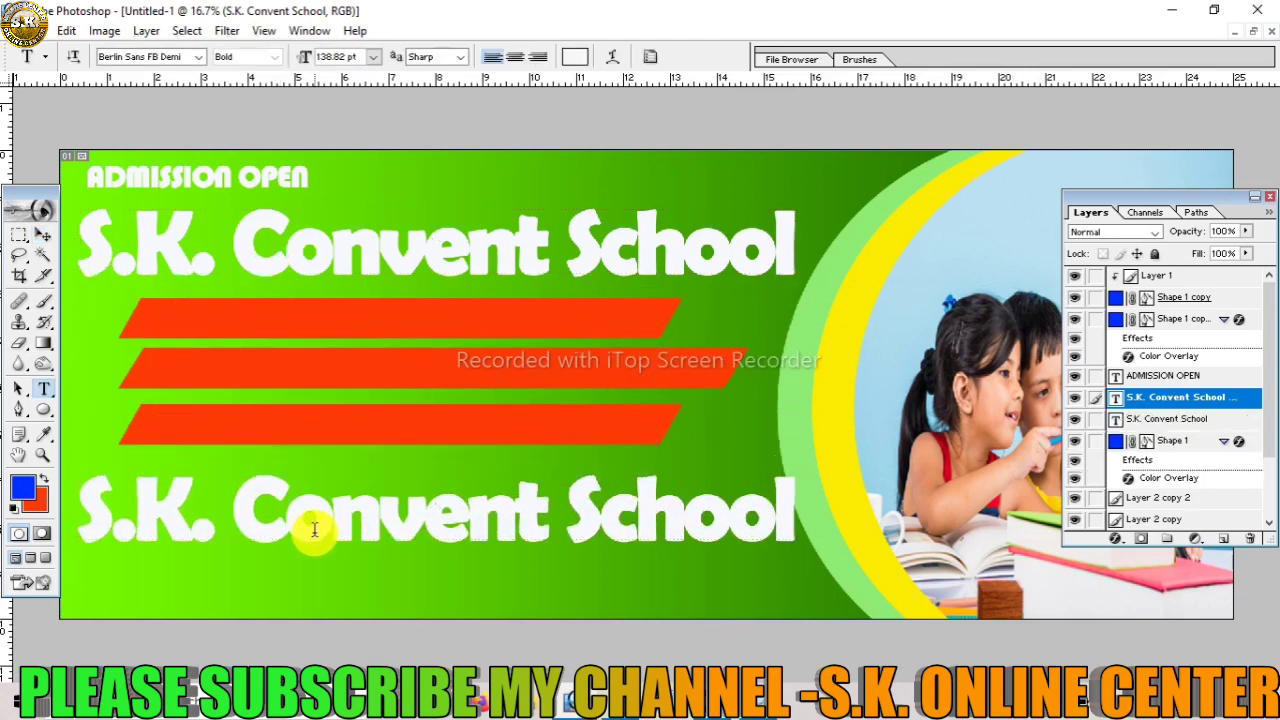
left_click(314, 530)
key("ctrl+a")
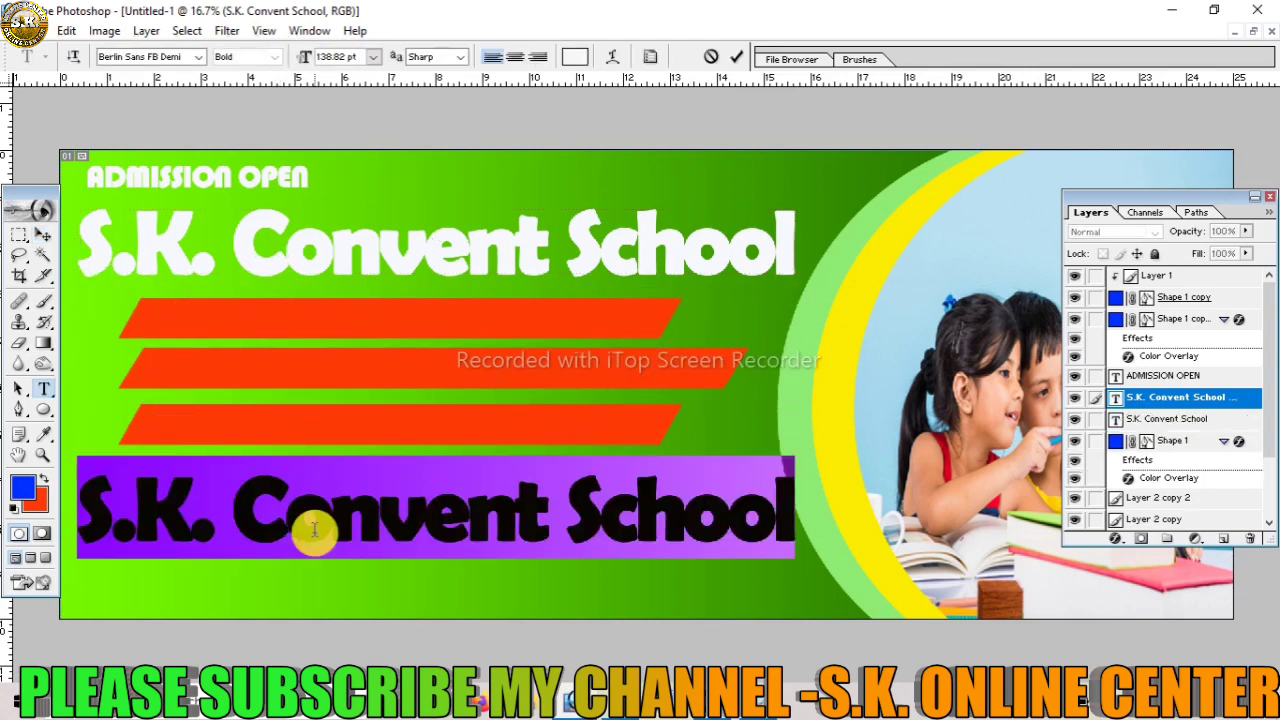
type("A")
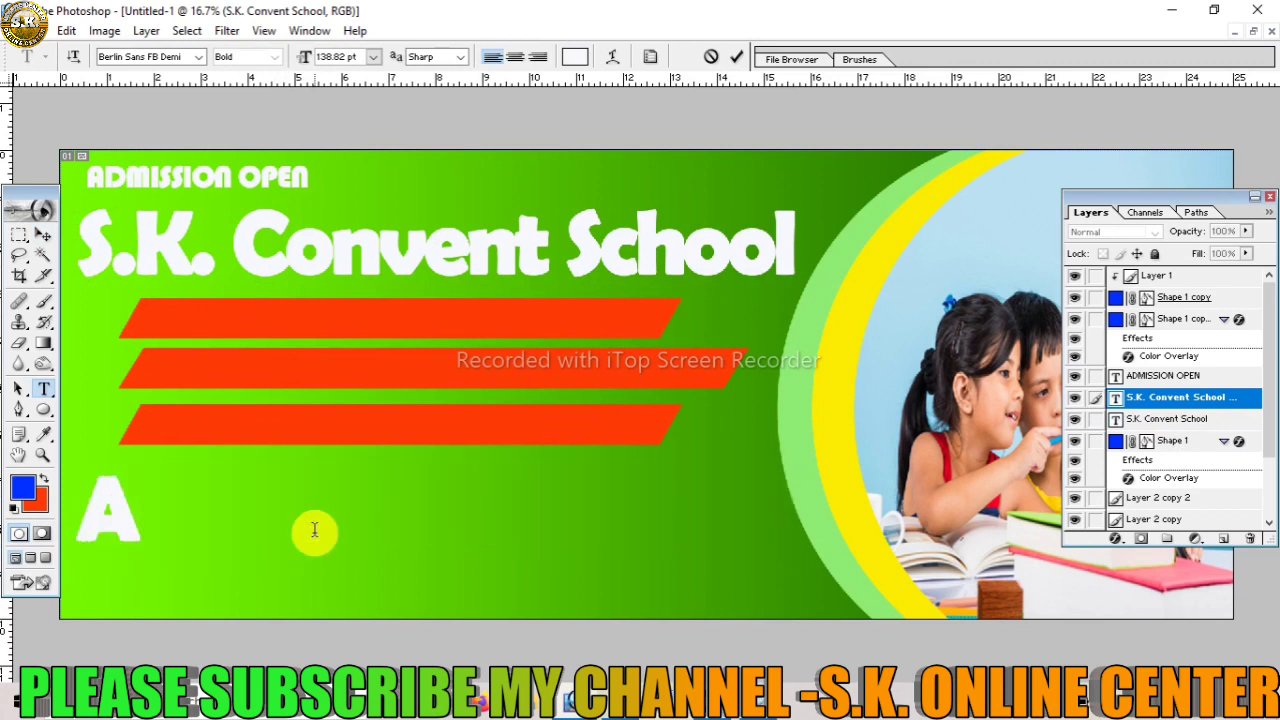
type("dmi")
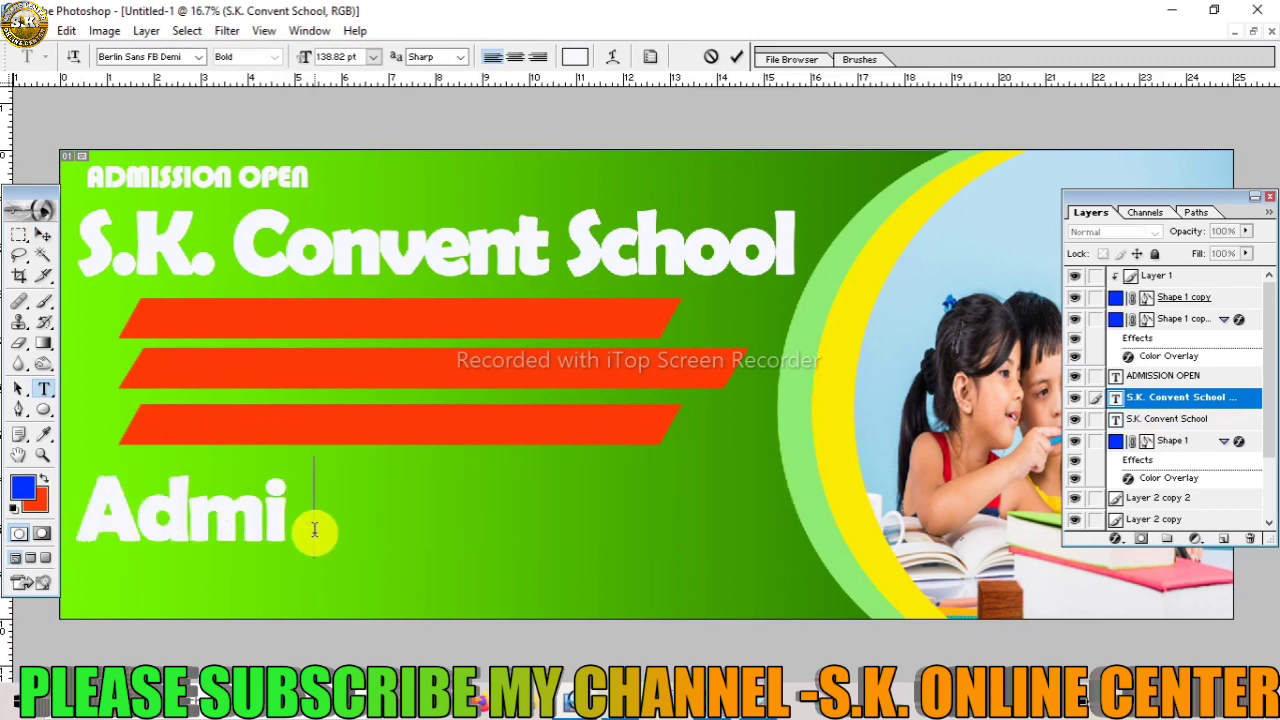
type("ssion")
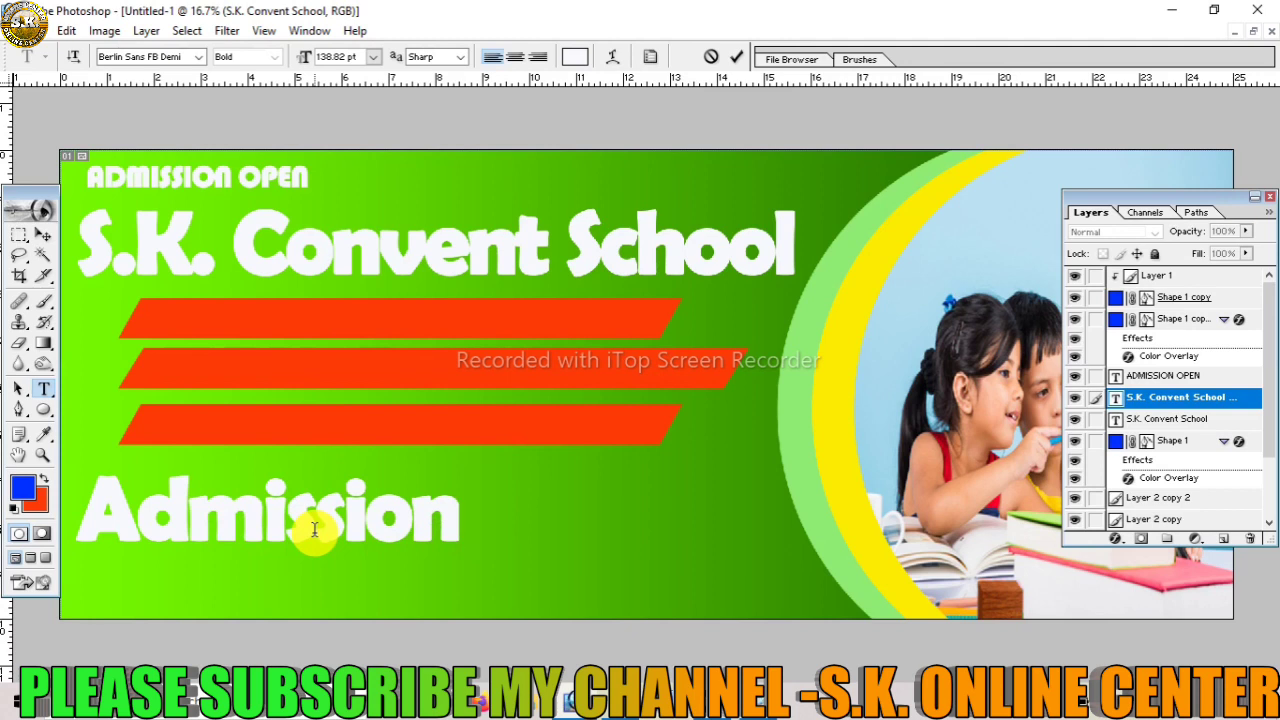
type(" Open")
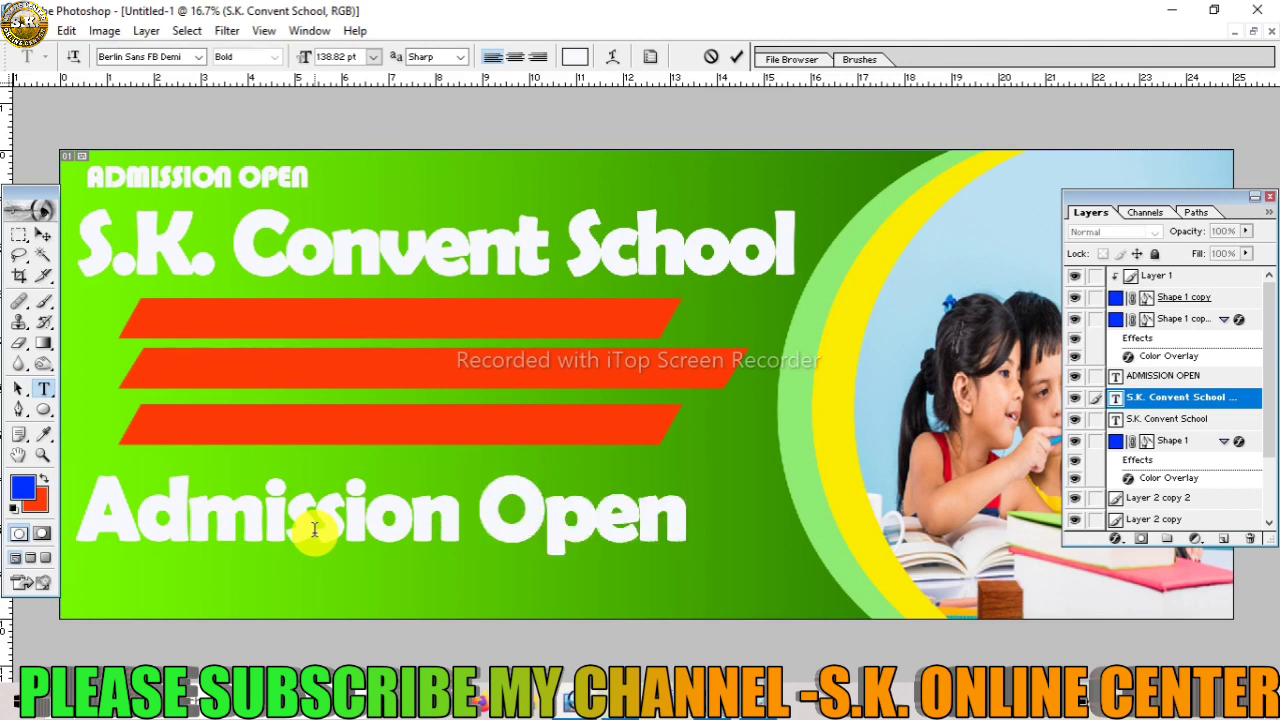
type(" for N")
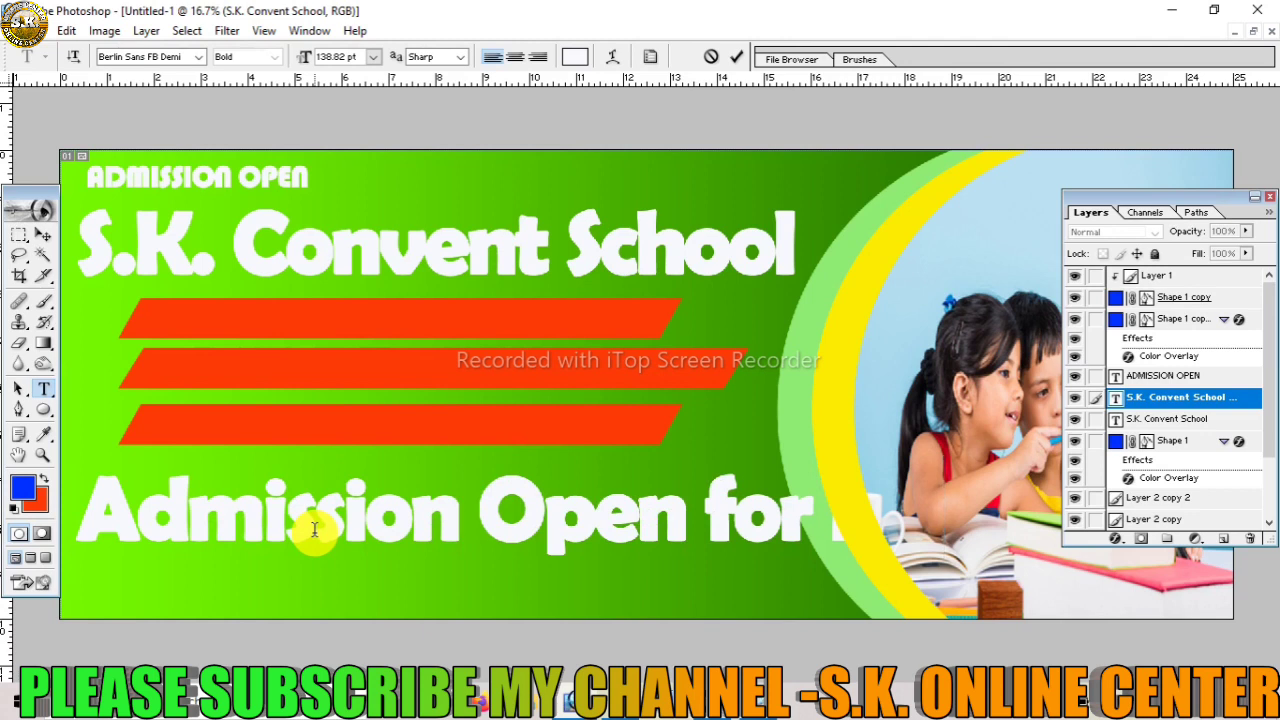
type("e")
left_click(46, 236)
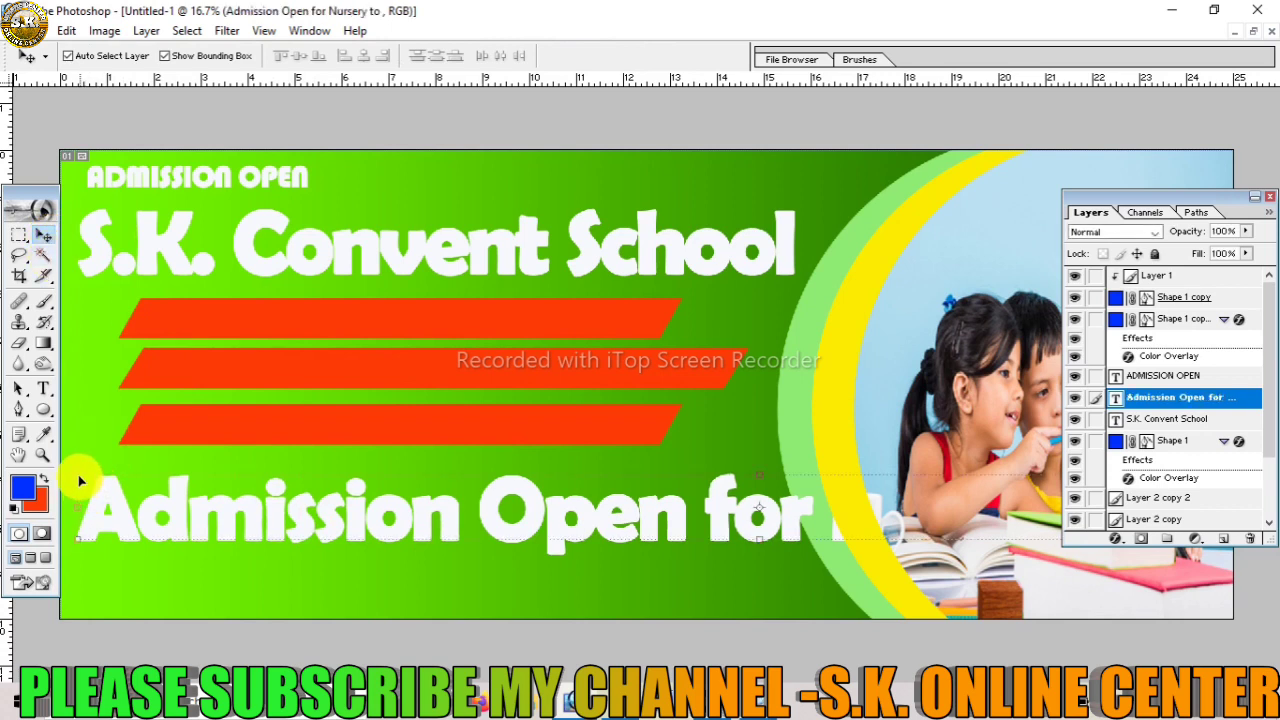
Shrink the Admission Open line and fit it onto the top orange bar
left_click_drag(78, 475, 674, 532)
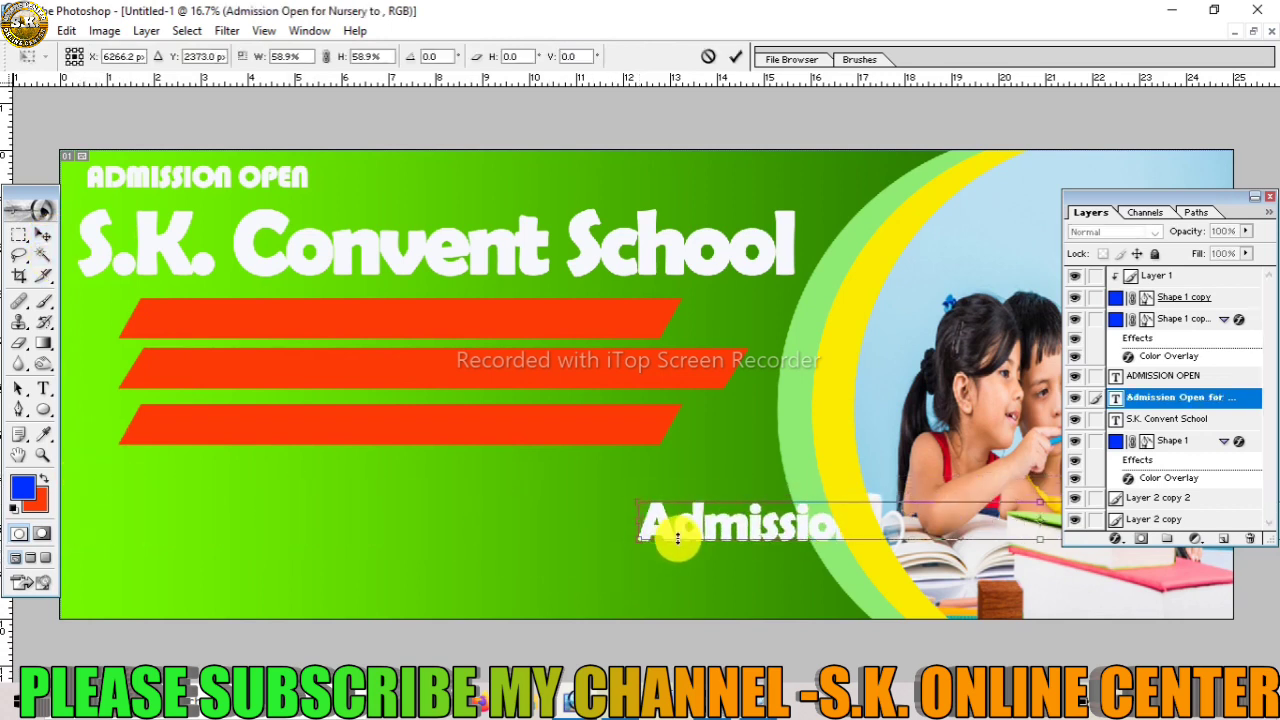
key("Return")
mouse_move(674, 532)
left_mouse_down()
mouse_move(172, 350)
mouse_move(160, 332)
left_mouse_up()
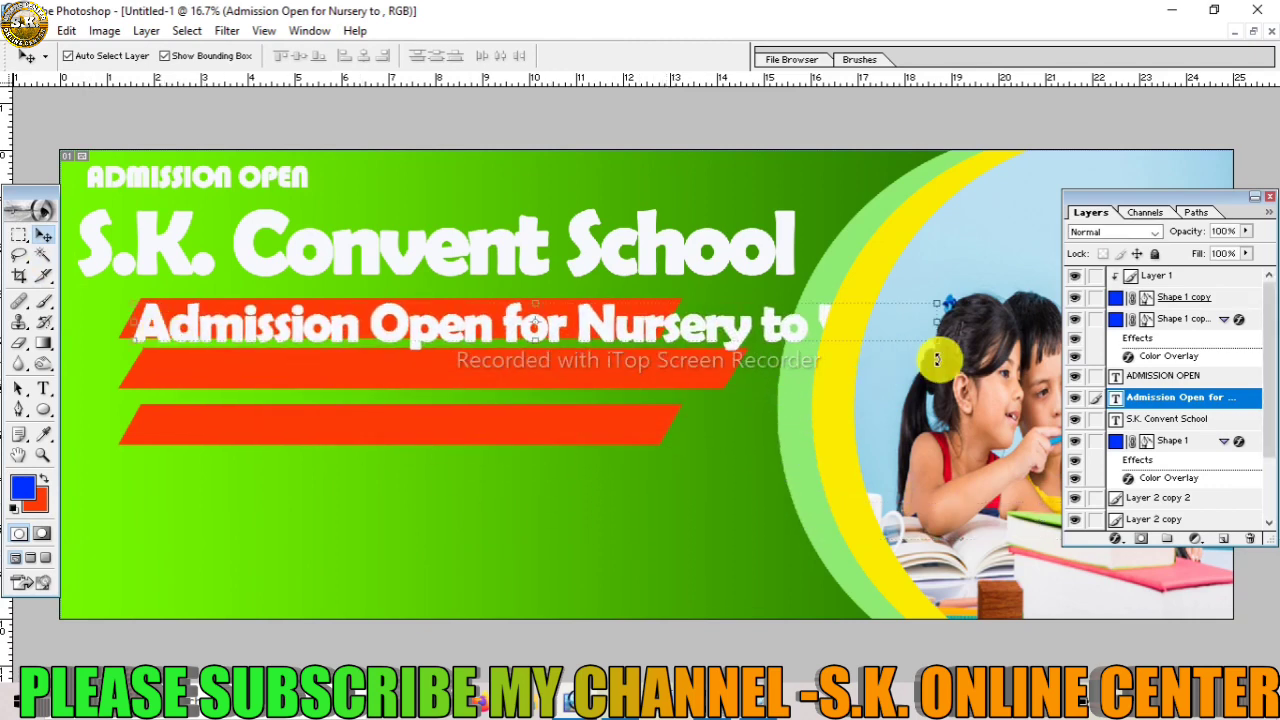
left_click_drag(937, 342, 662, 333)
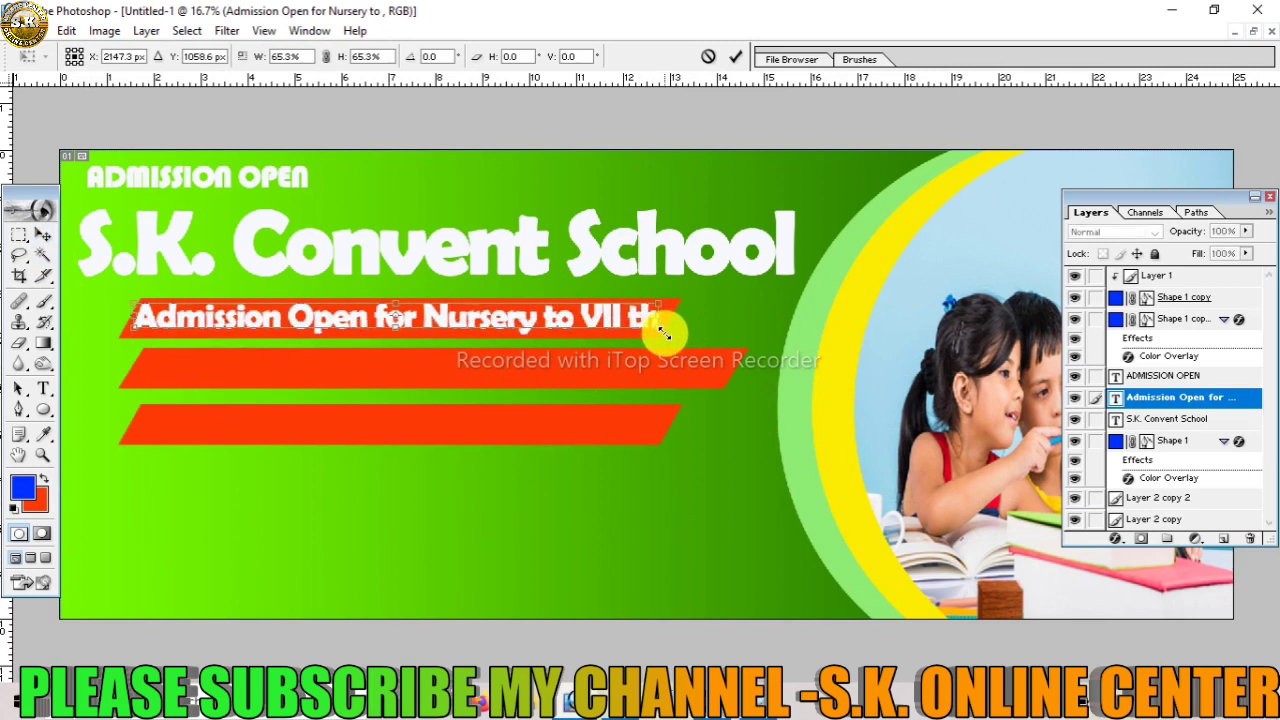
key("Return")
Set the line in Bookman Old Style and shift it slightly left on the bar
key("t")
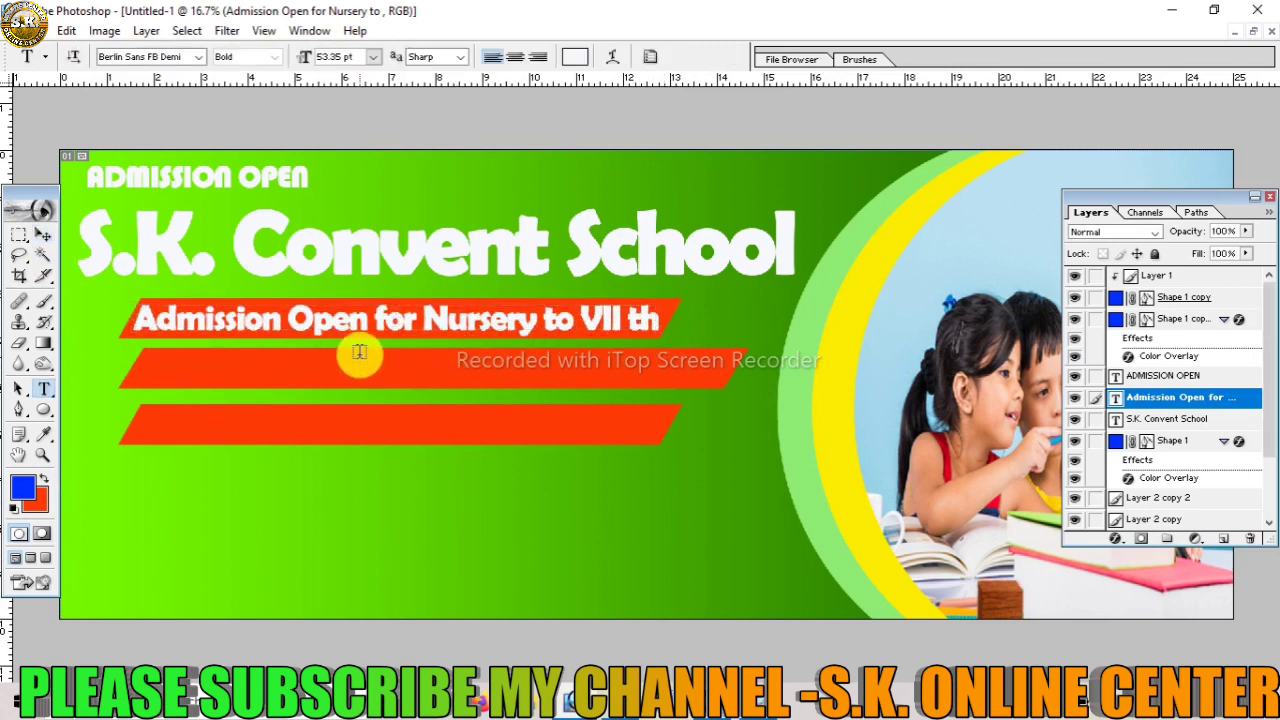
left_click(357, 320)
key("ctrl+a")
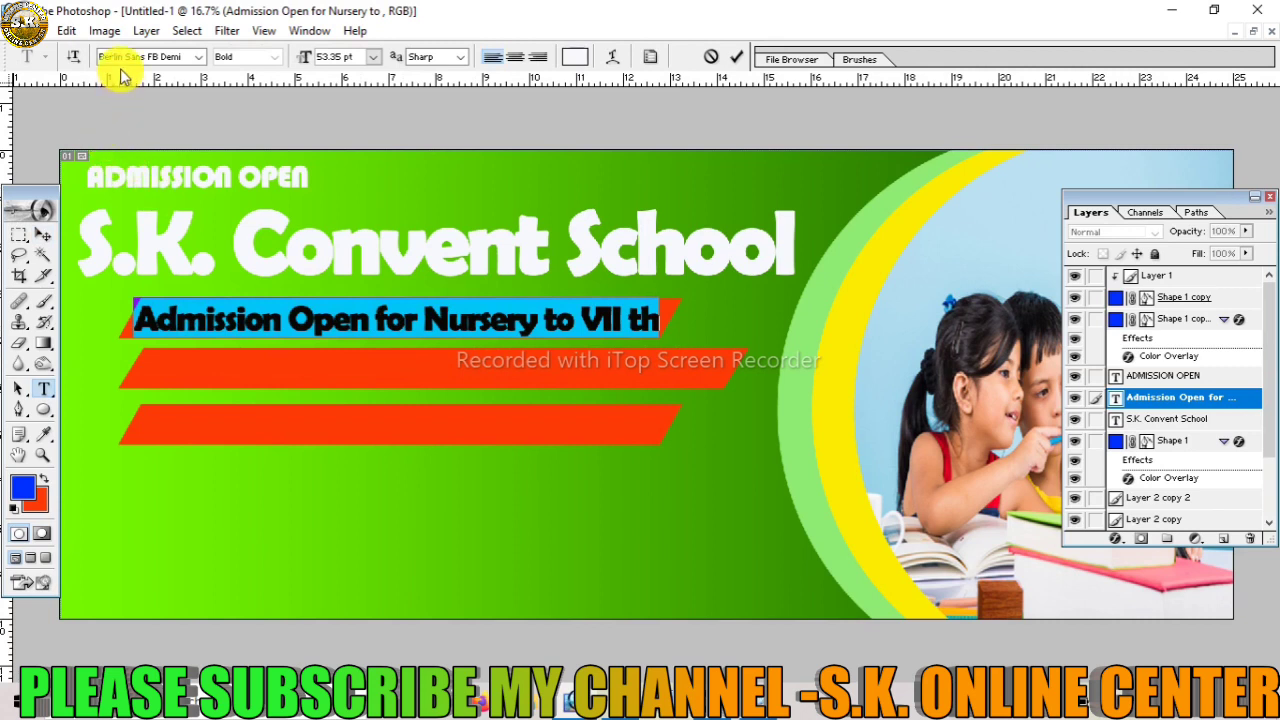
left_click(124, 60)
key("Down")
key("Down")
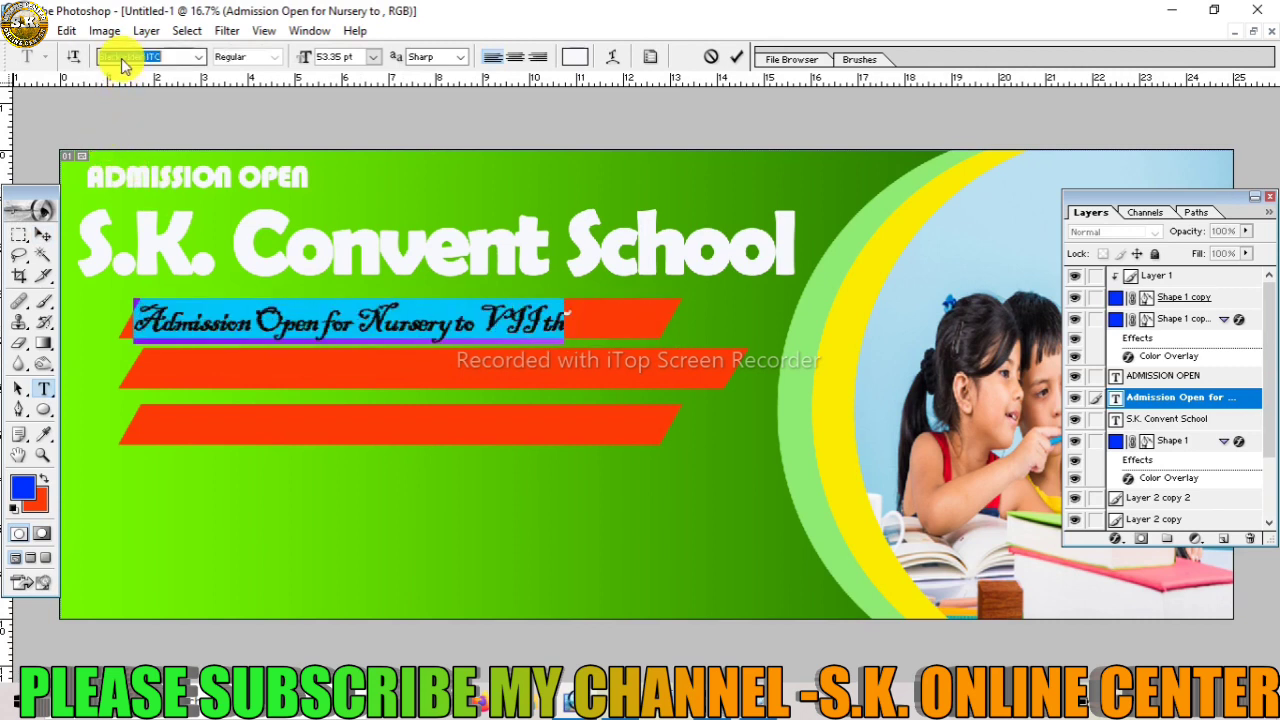
key("Down")
key("Down")
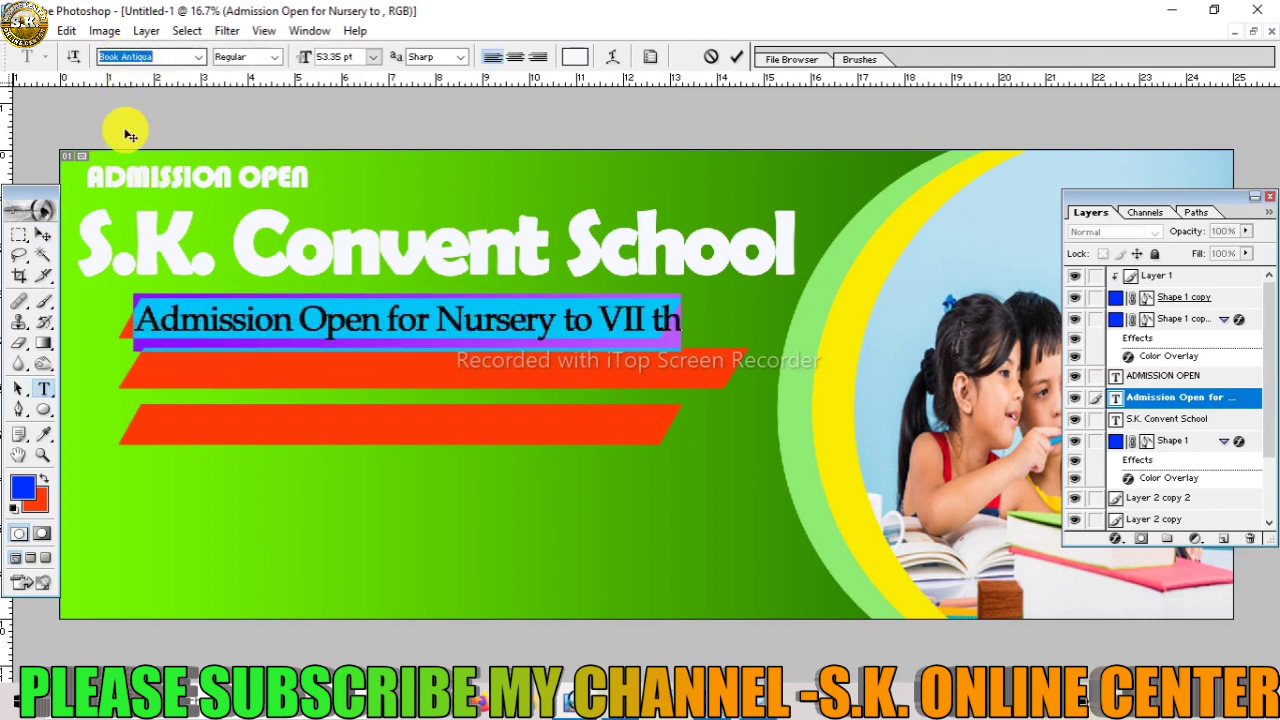
key("Down")
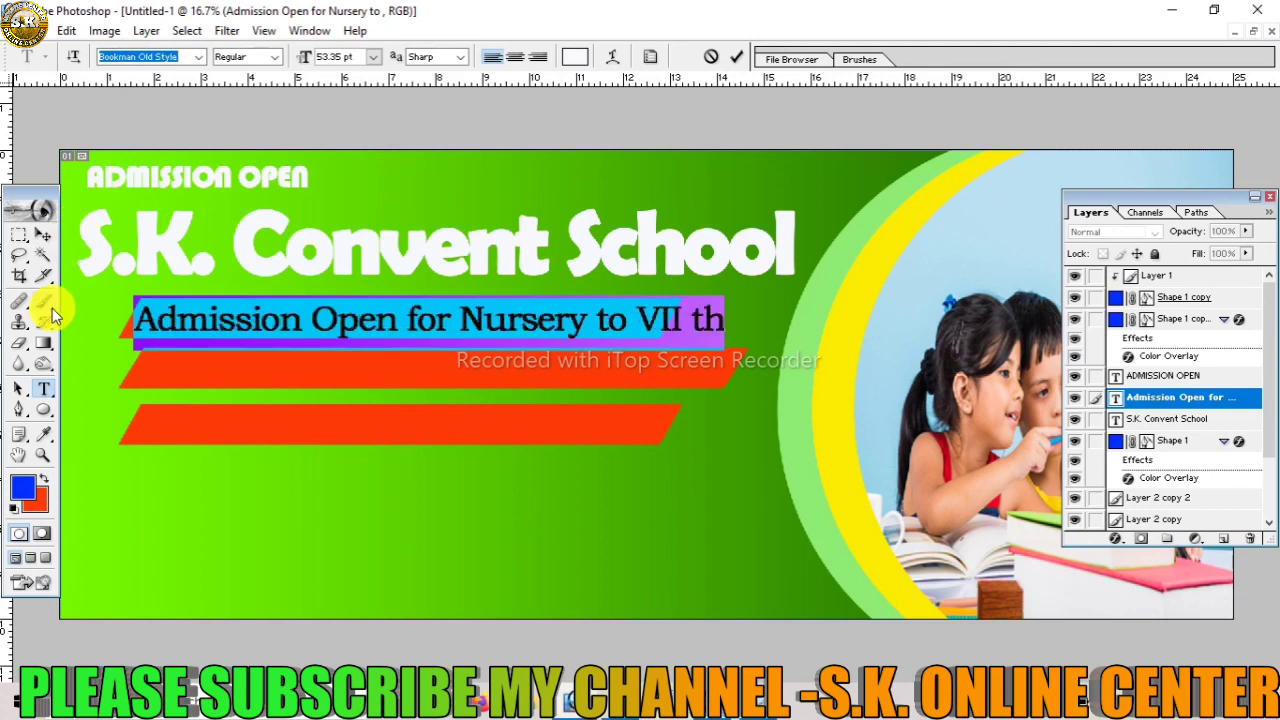
left_click(44, 236)
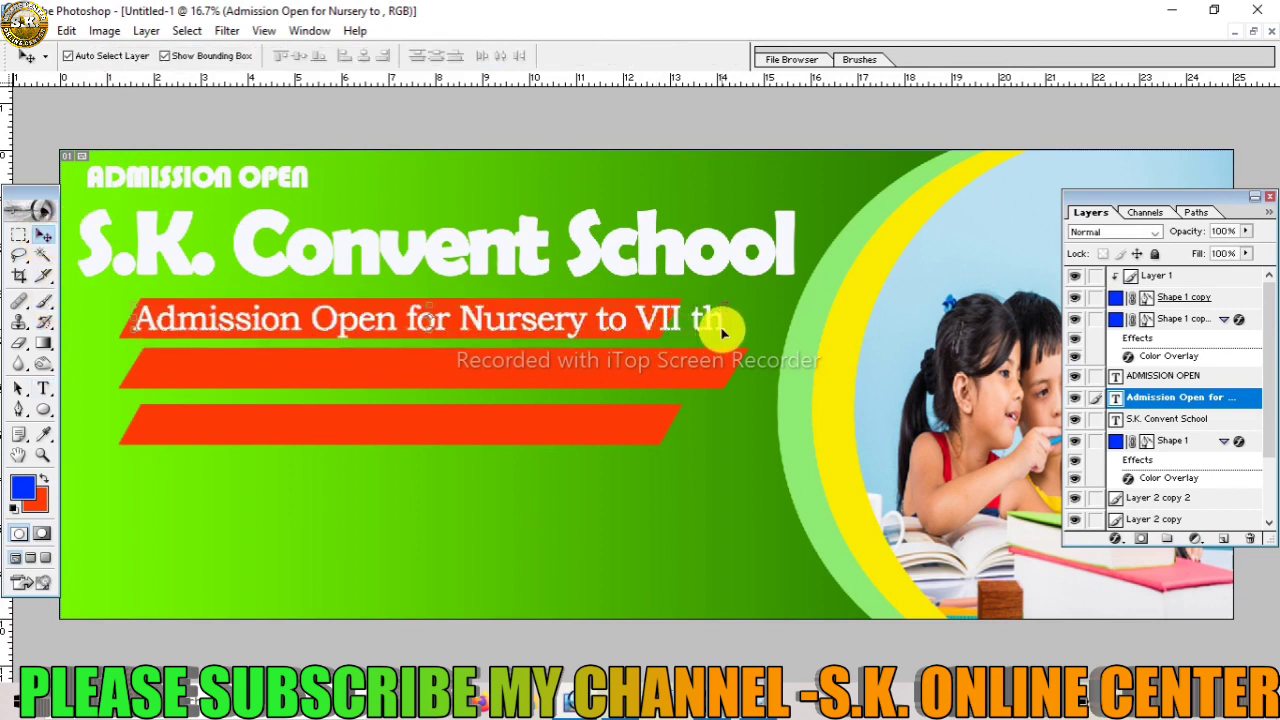
left_click_drag(720, 337, 662, 330)
key("ctrl+t")
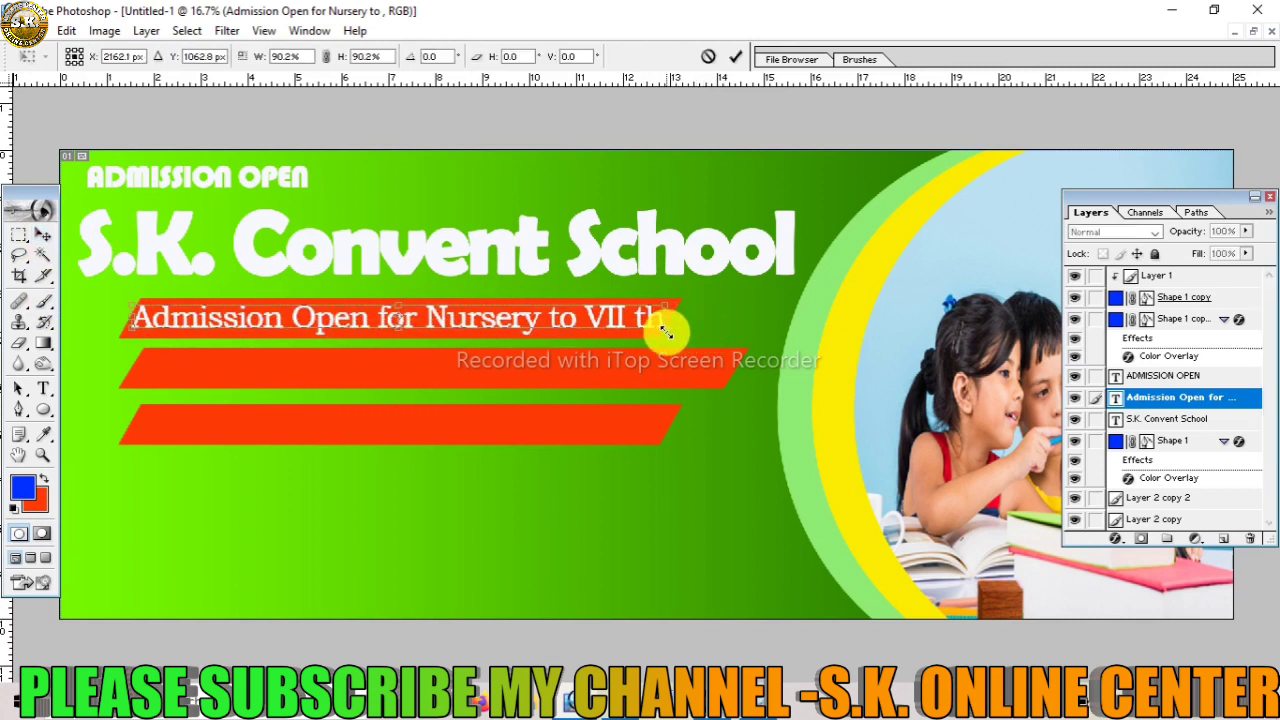
key("Return")
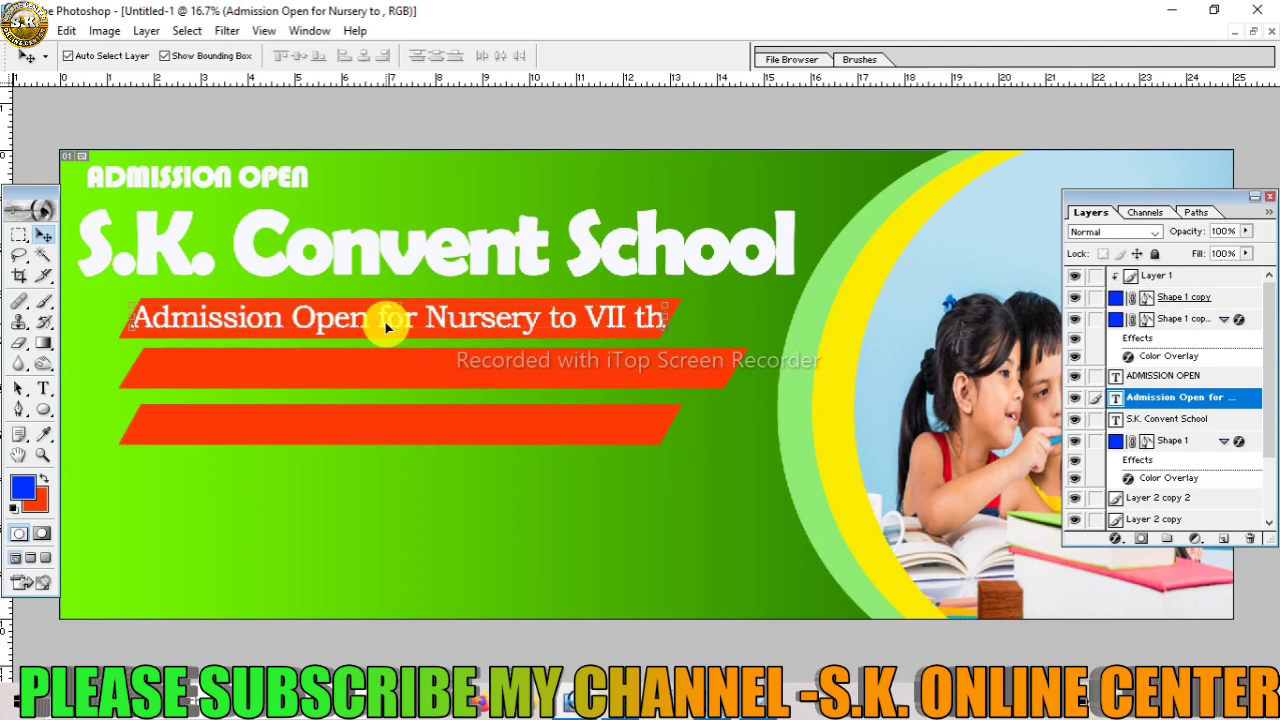
Duplicate the text line down onto the second orange bar for 'All Classes AC with Dance, Meditation'
left_click_drag(386, 328, 395, 380)
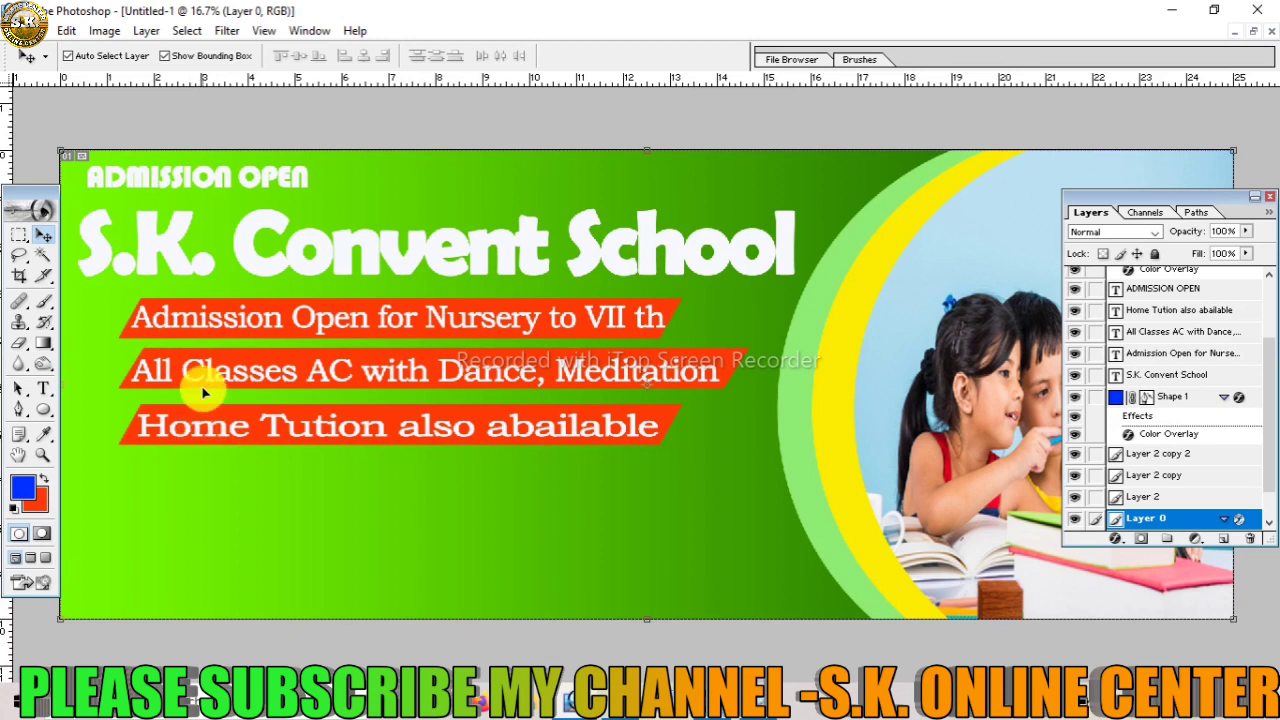
left_click(43, 409)
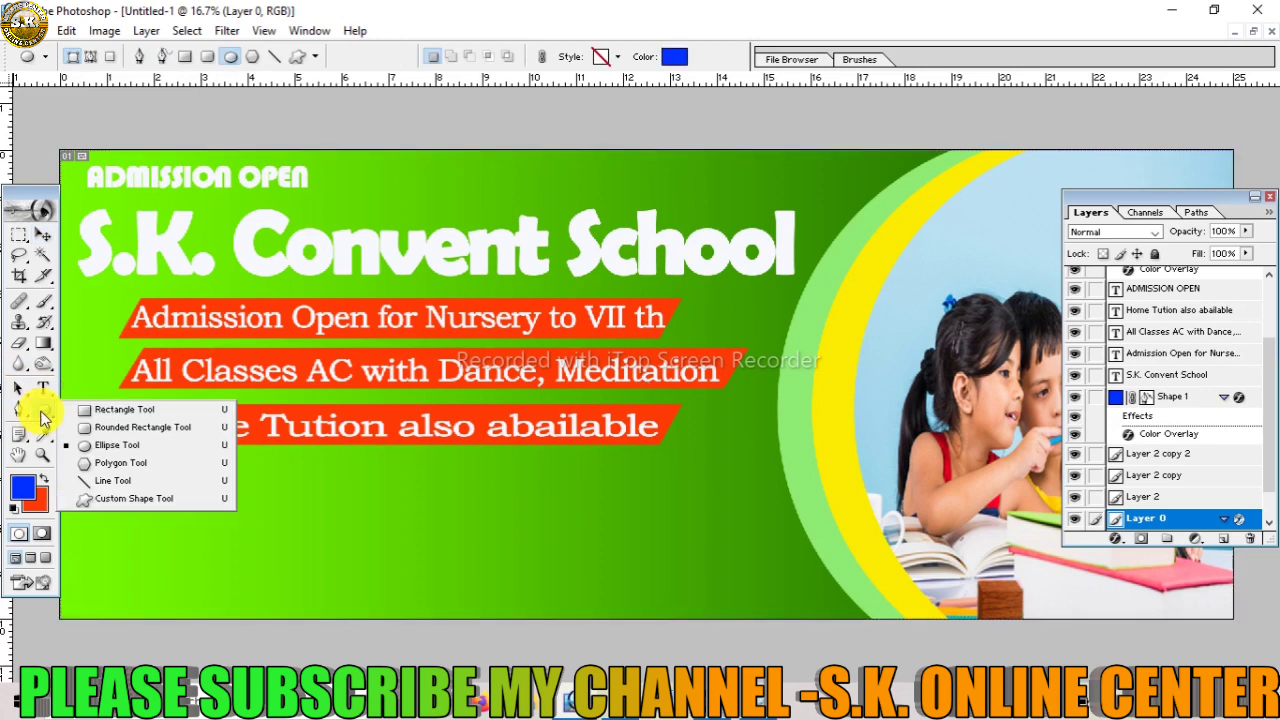
Draw a blue rounded rectangle at the lower left of the banner
left_click(126, 430)
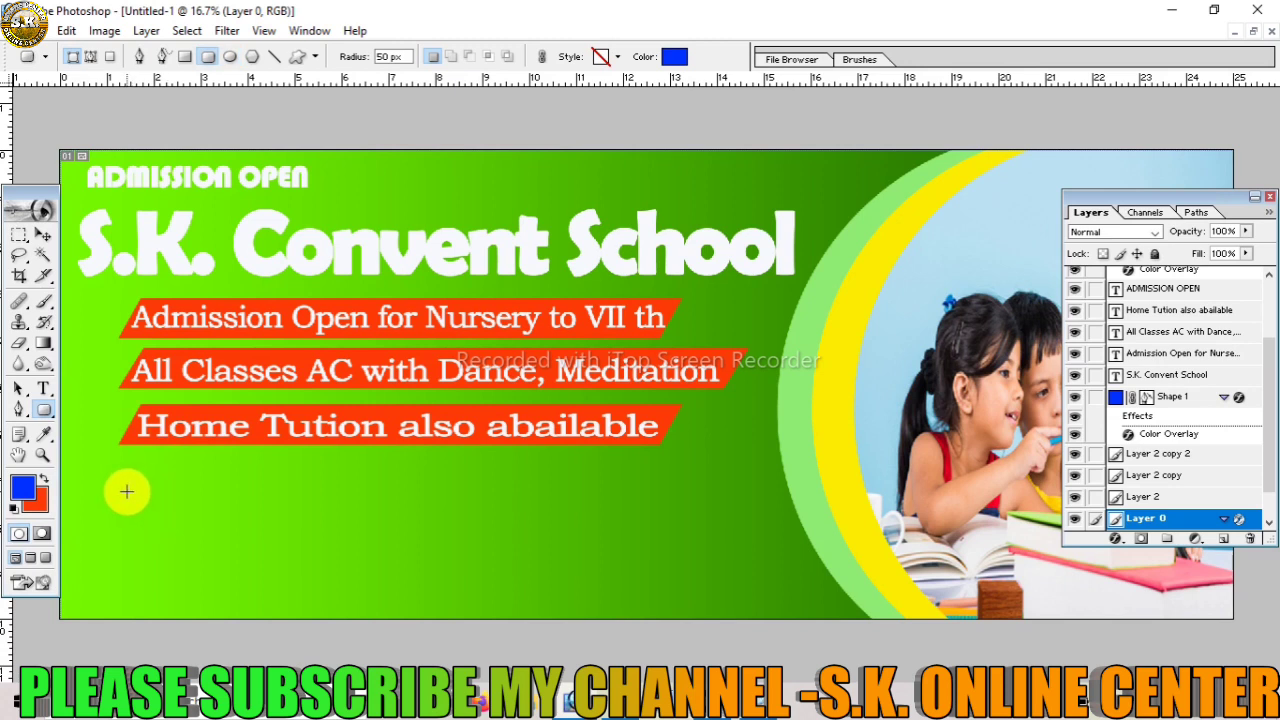
mouse_move(107, 488)
left_mouse_down()
mouse_move(176, 552)
mouse_move(298, 600)
left_mouse_up()
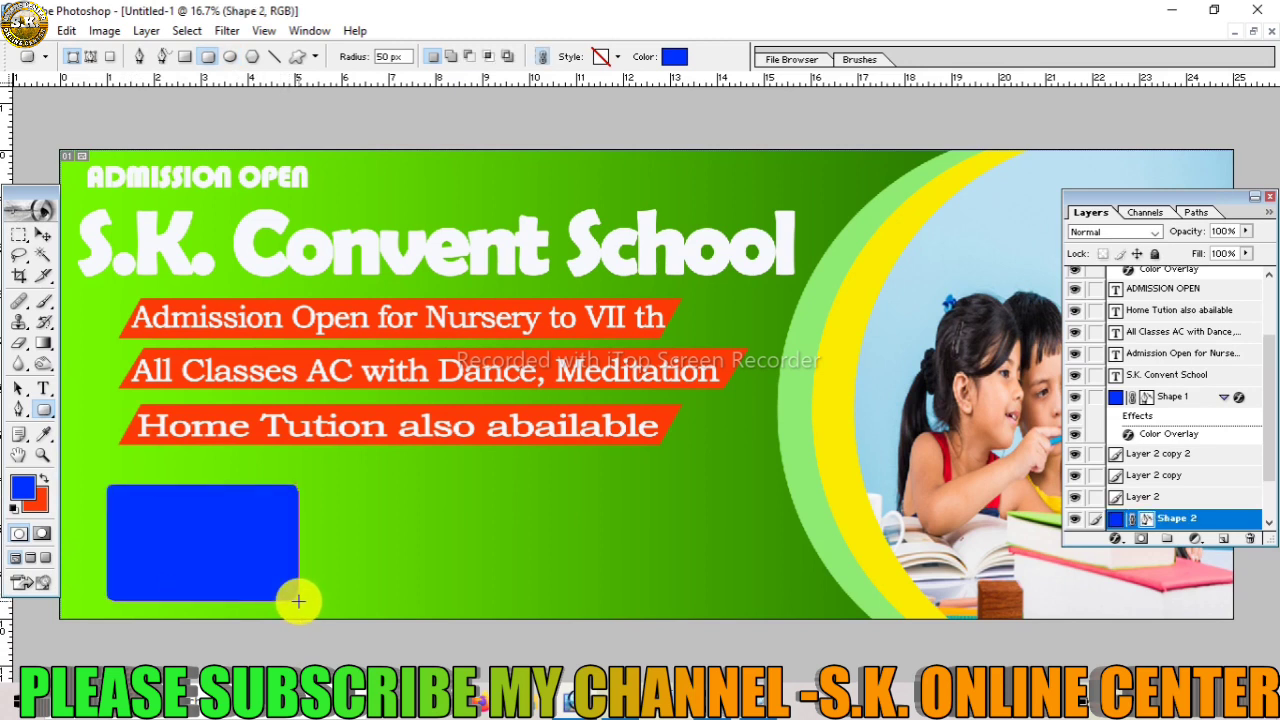
left_click(45, 248)
key("ctrl+t")
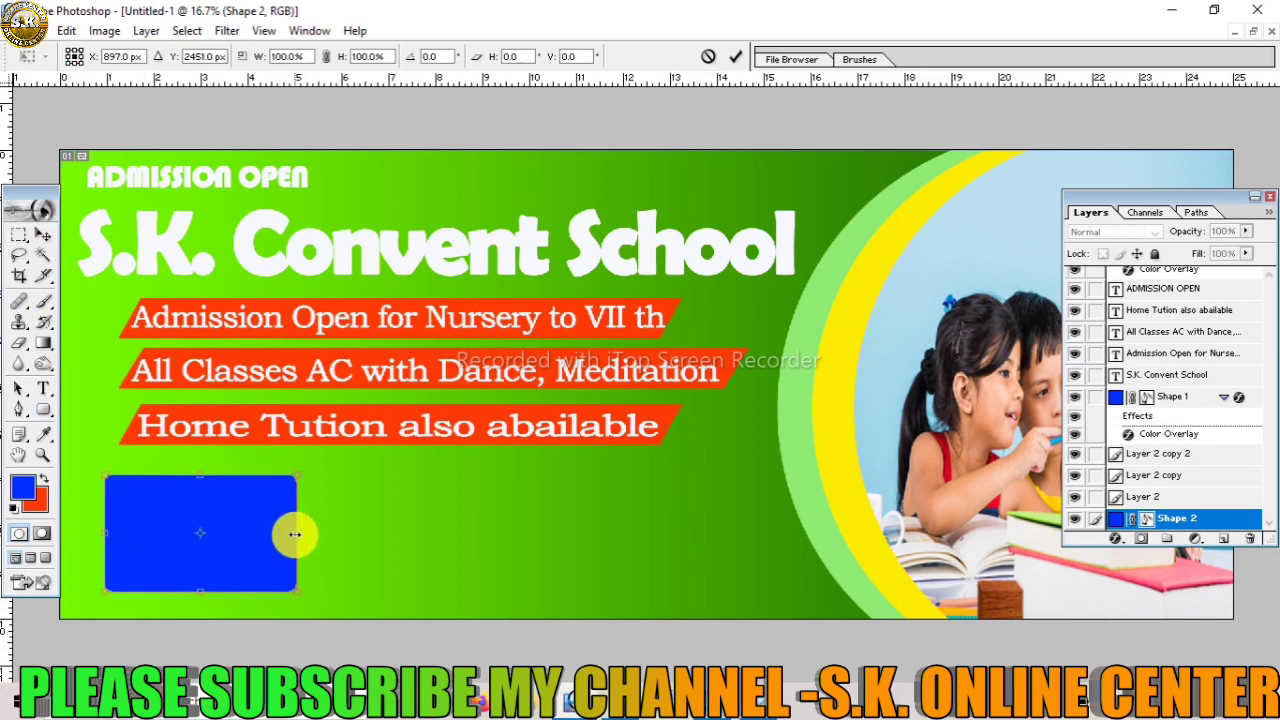
Make the blue box slightly narrower and taller, then skew its top edge into a parallelogram
left_click_drag(297, 535, 290, 535)
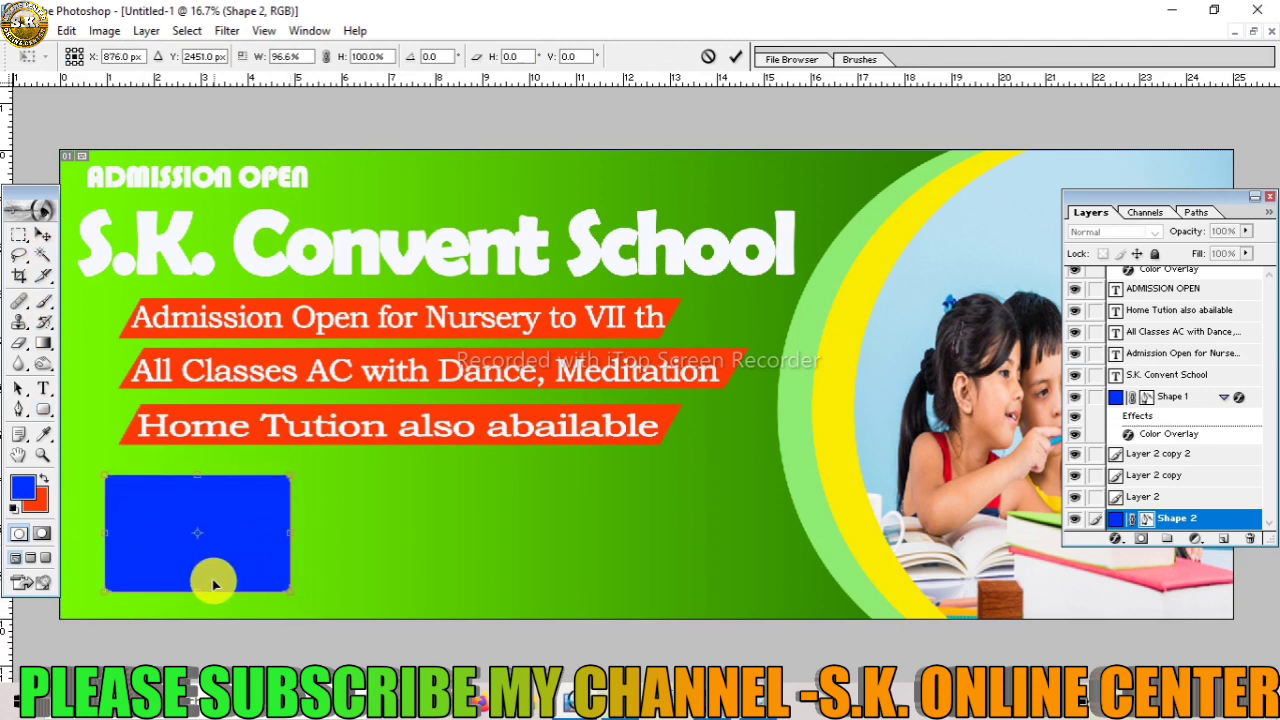
left_click_drag(197, 590, 198, 595)
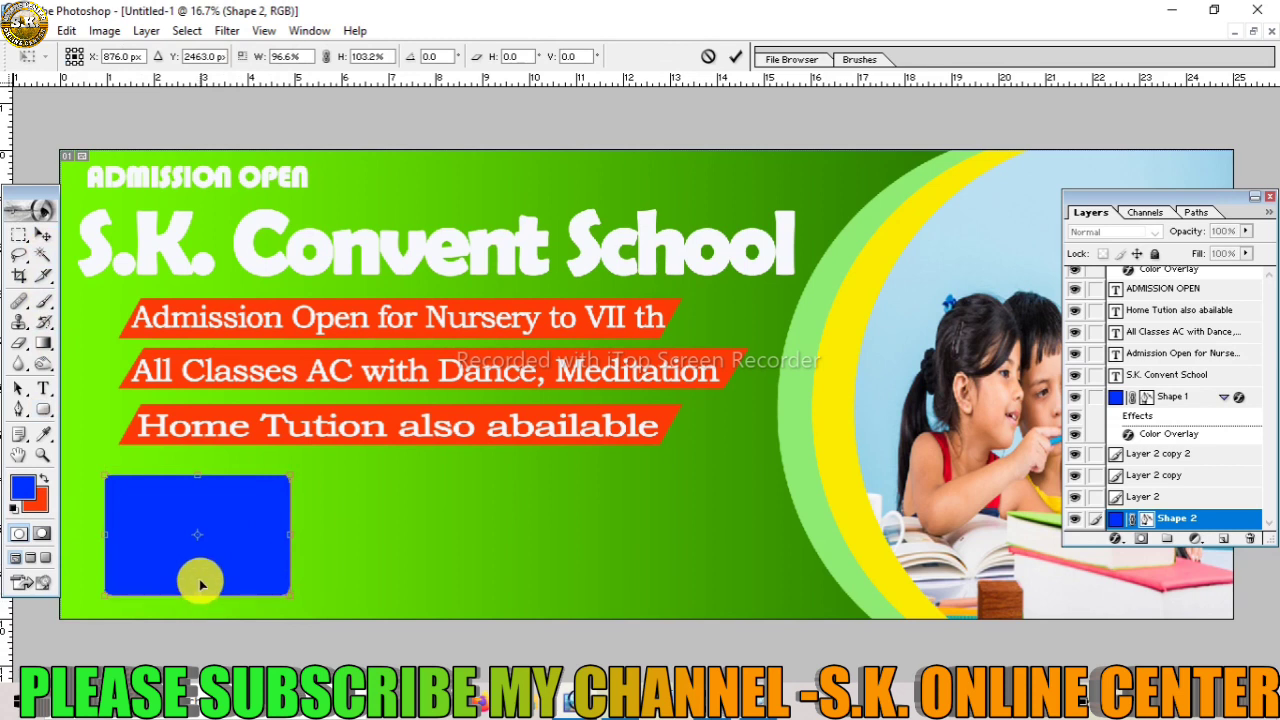
key("Return")
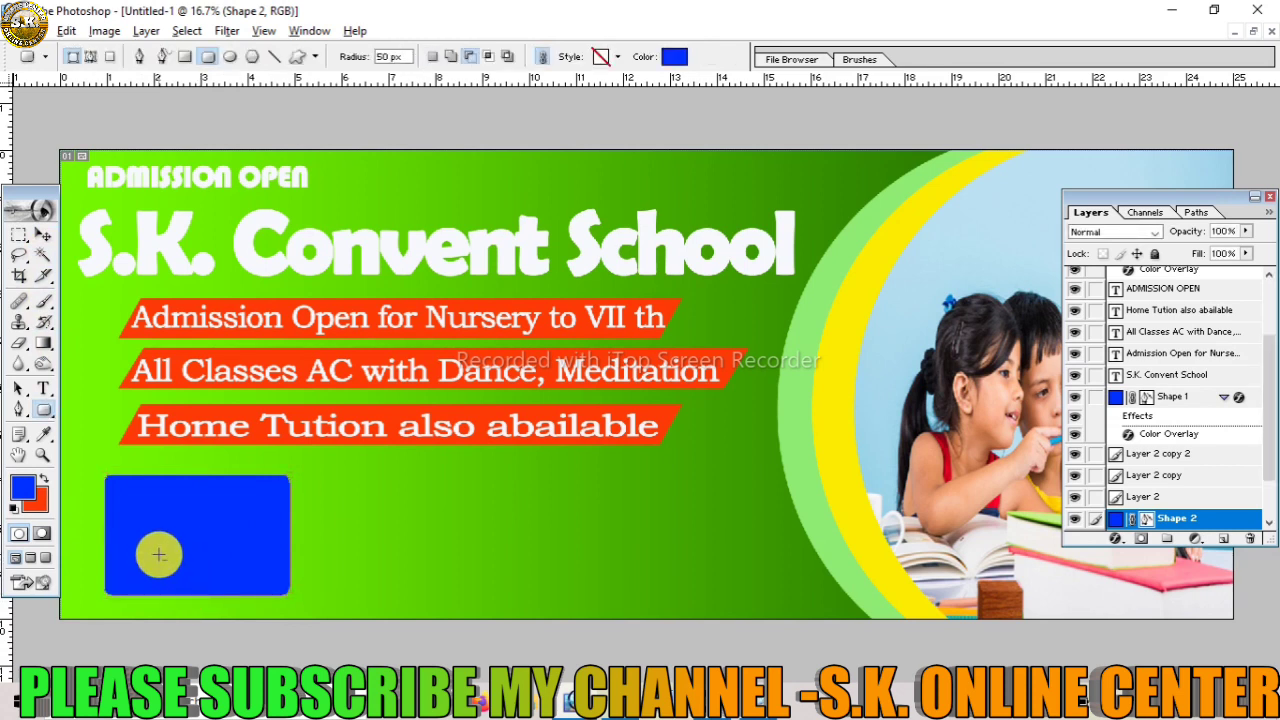
key("ctrl+t")
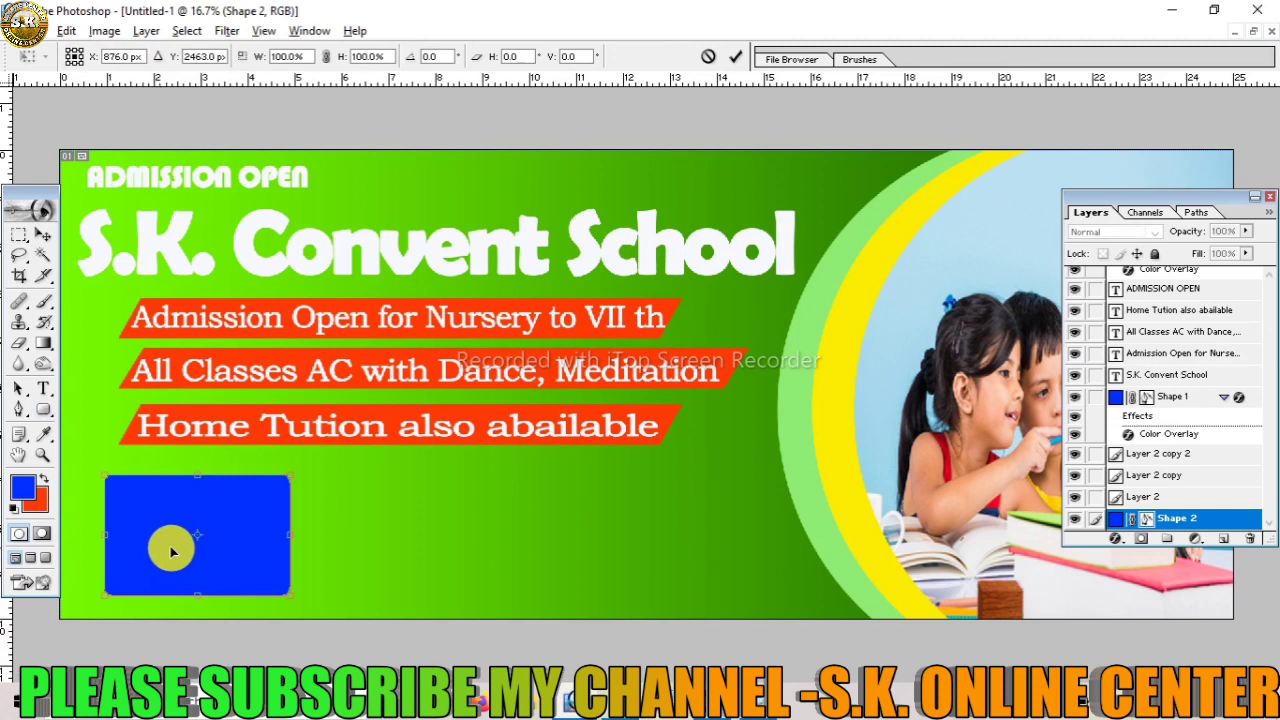
left_click_drag(201, 481, 213, 484)
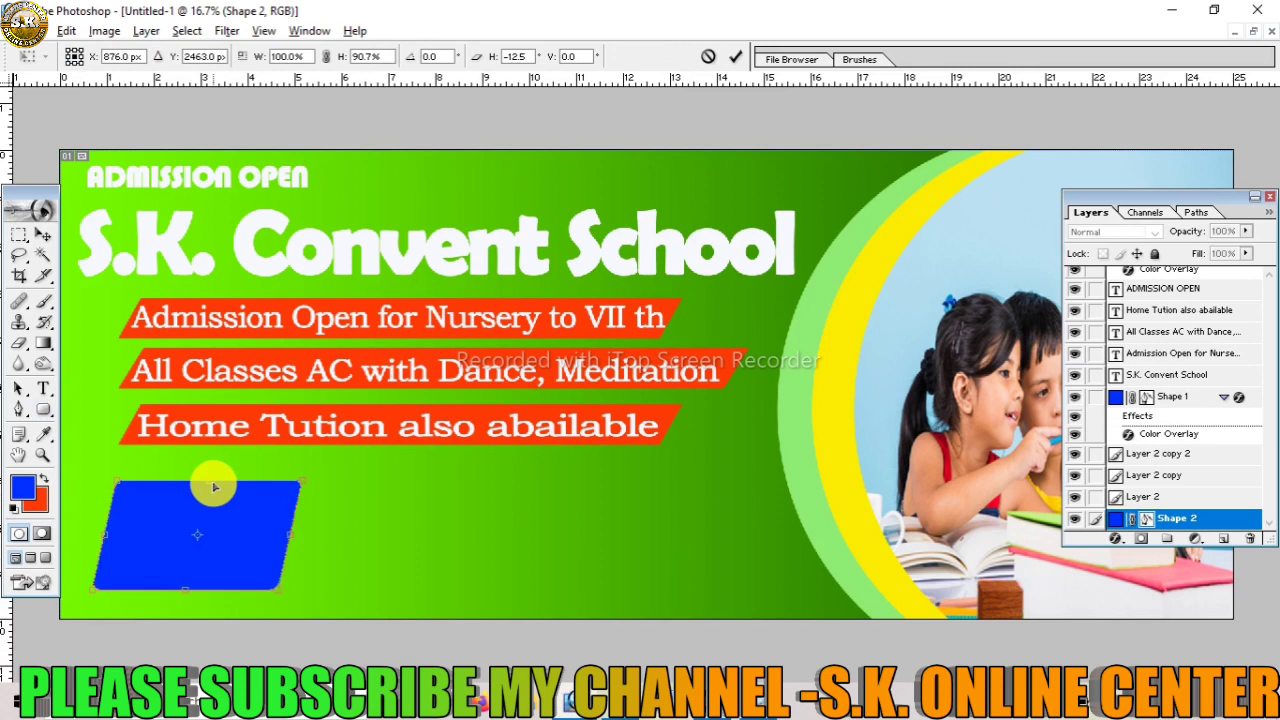
key("Return")
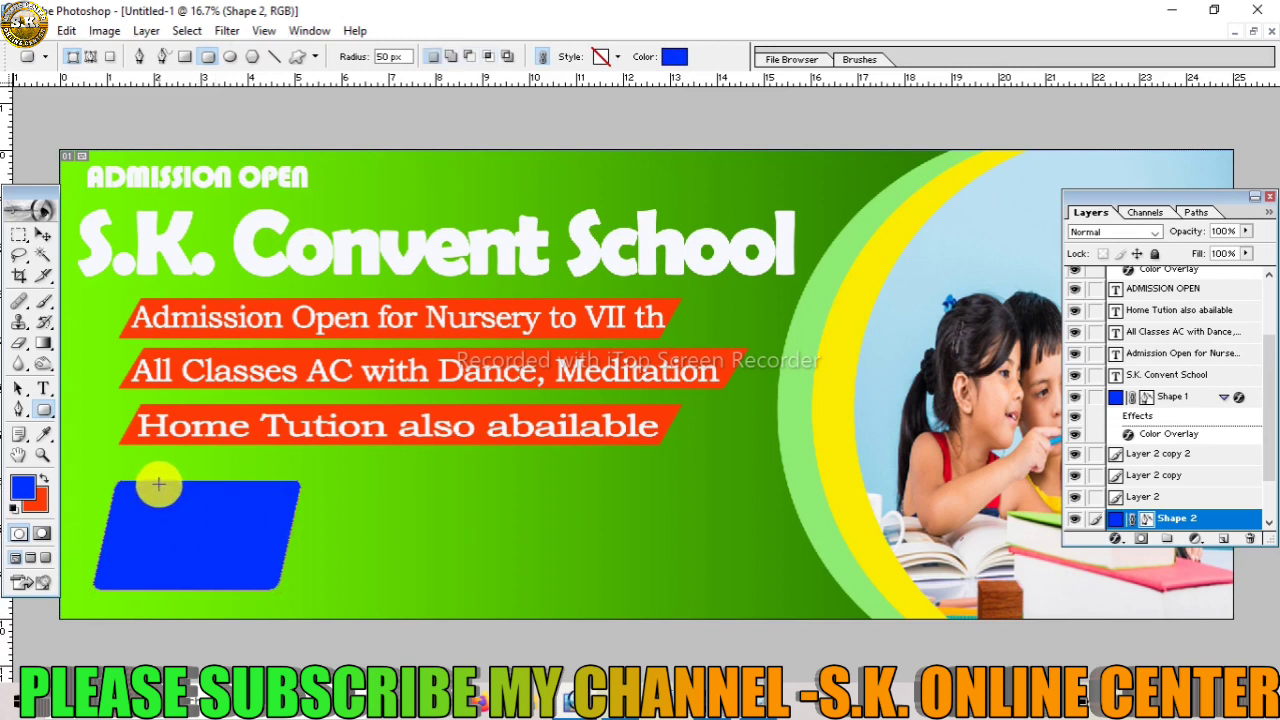
Alt-drag copies of the parallelogram to the right, nudging the middle one for even spacing
key("v")
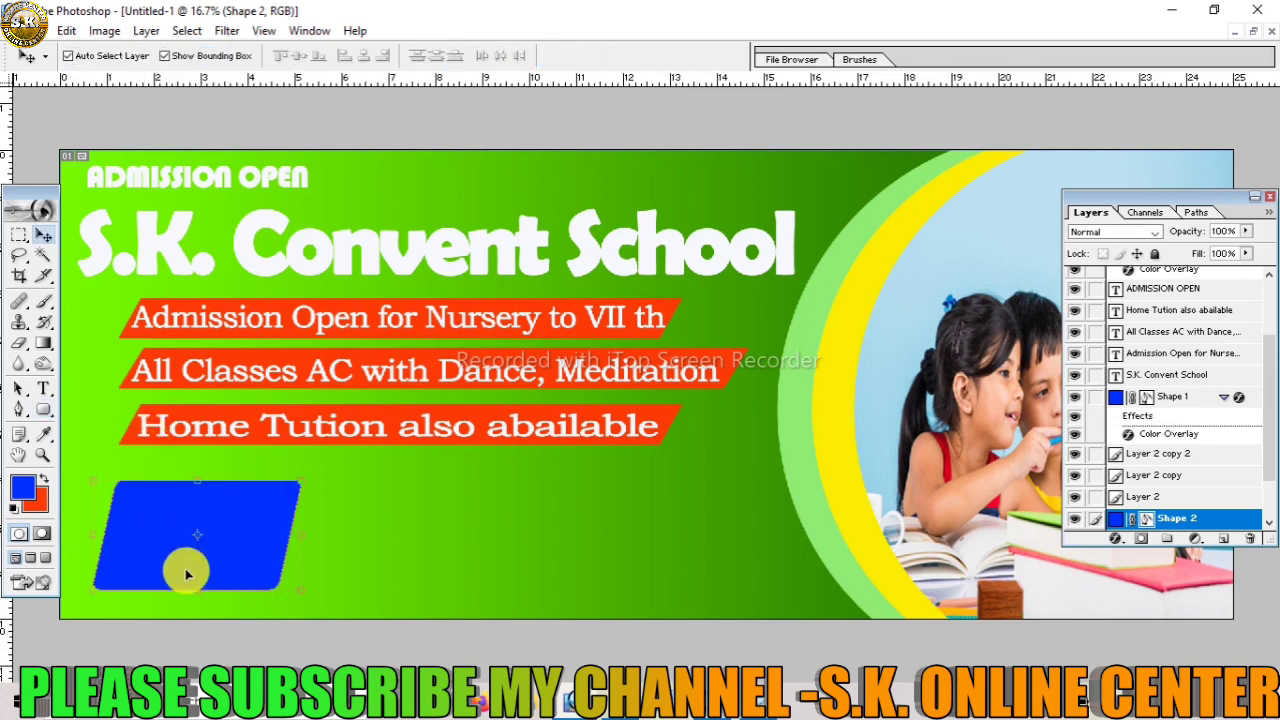
left_click_drag(178, 551, 645, 560)
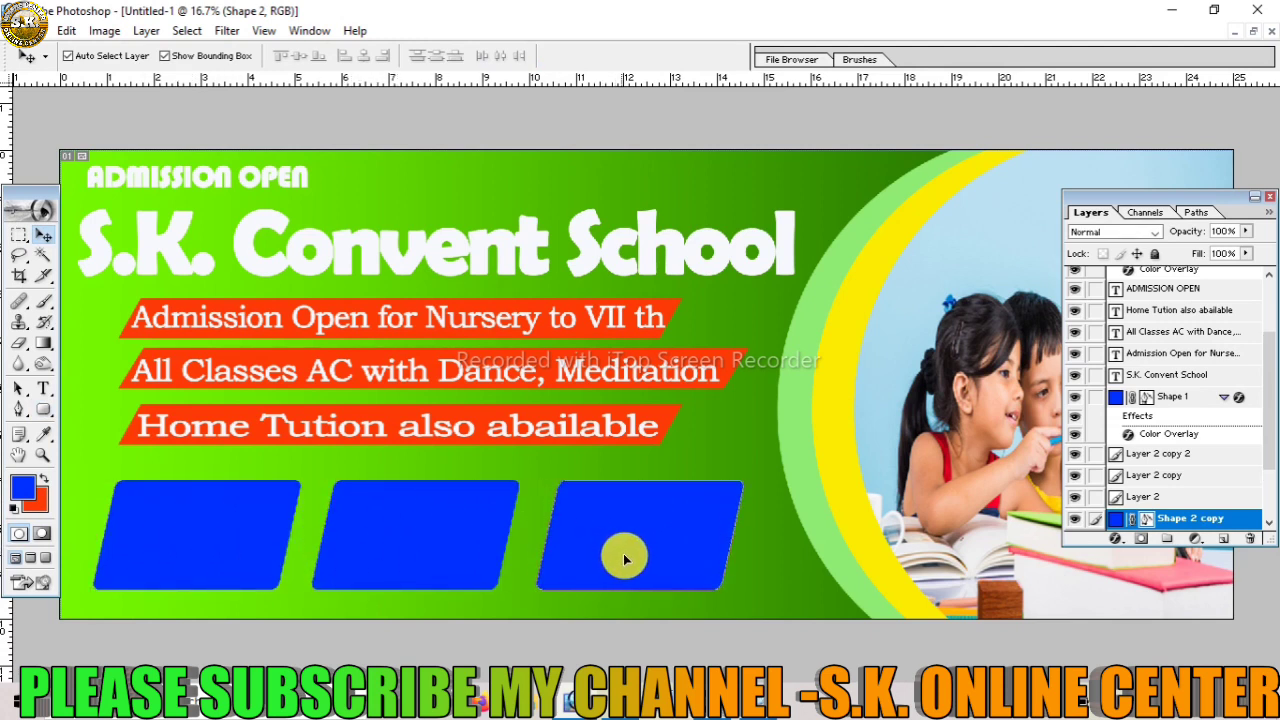
left_click(437, 537)
key("shift+Right")
key("shift+Right")
key("shift+Right")
key("shift+Right")
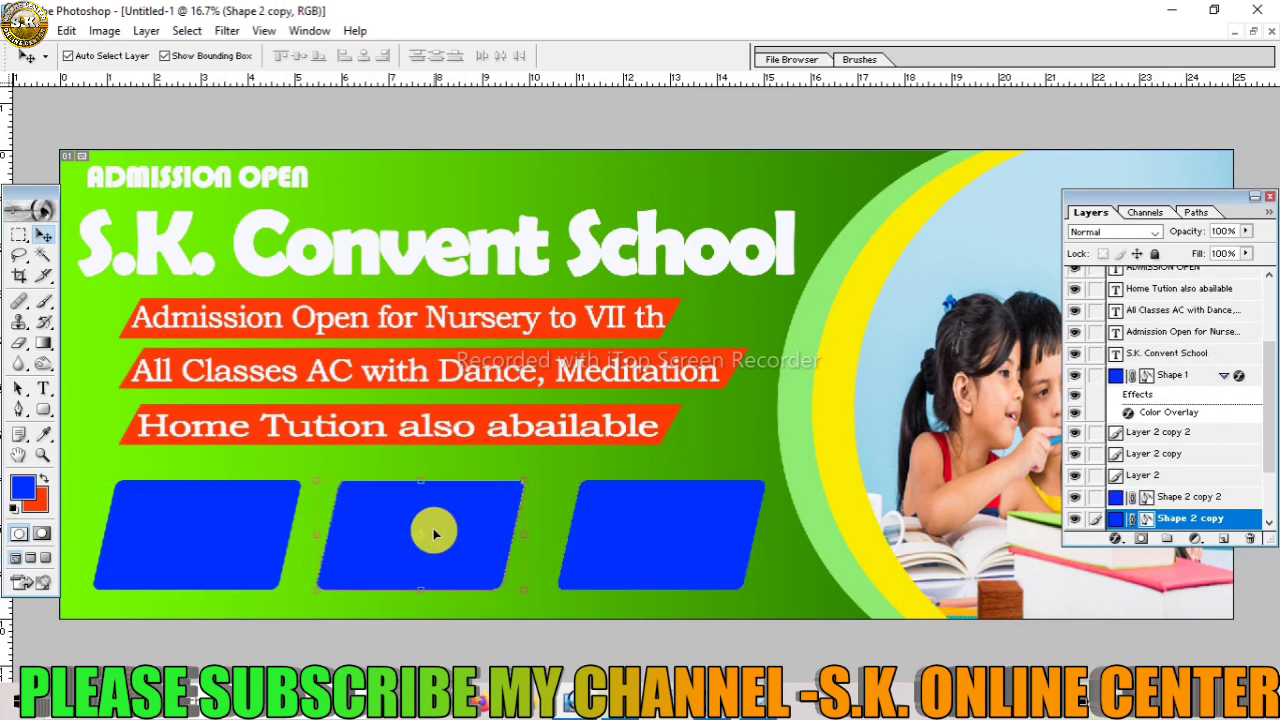
key("shift+Right")
key("shift+Right")
key("shift+Right")
key("shift+Right")
left_click(231, 537)
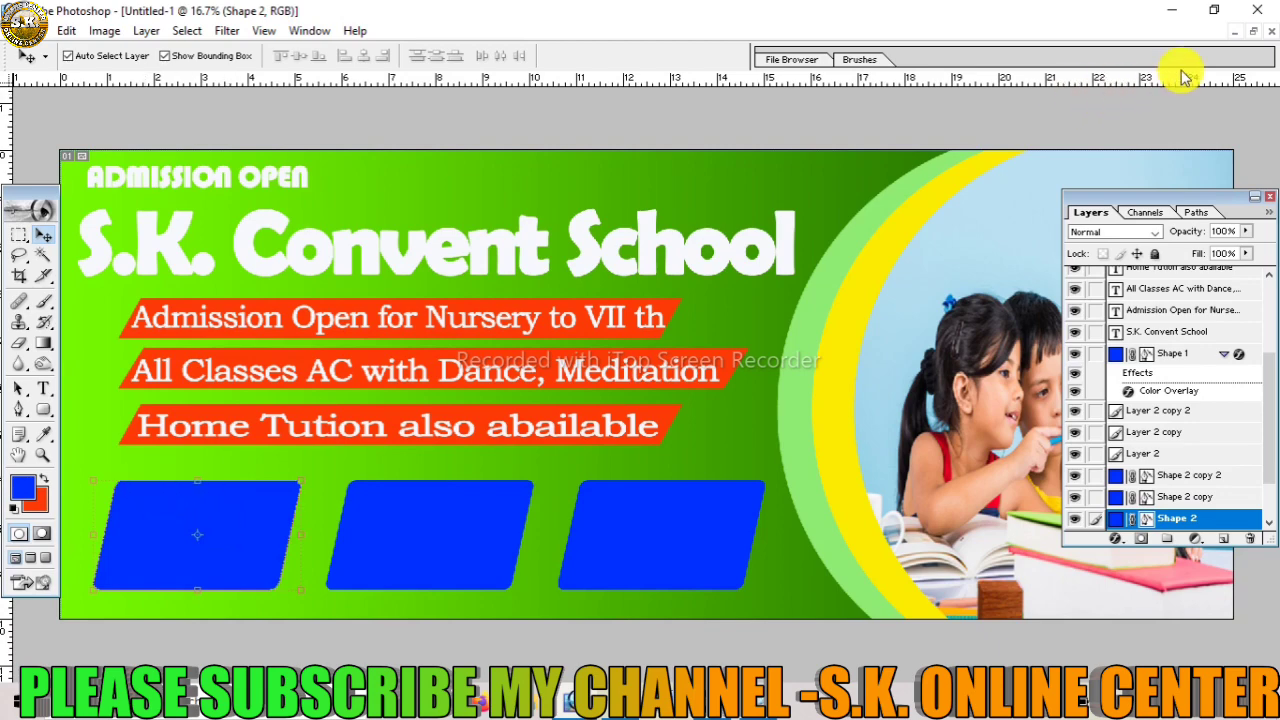
Open the images, istockphoto and shutterstock classroom photos together
left_click(1257, 31)
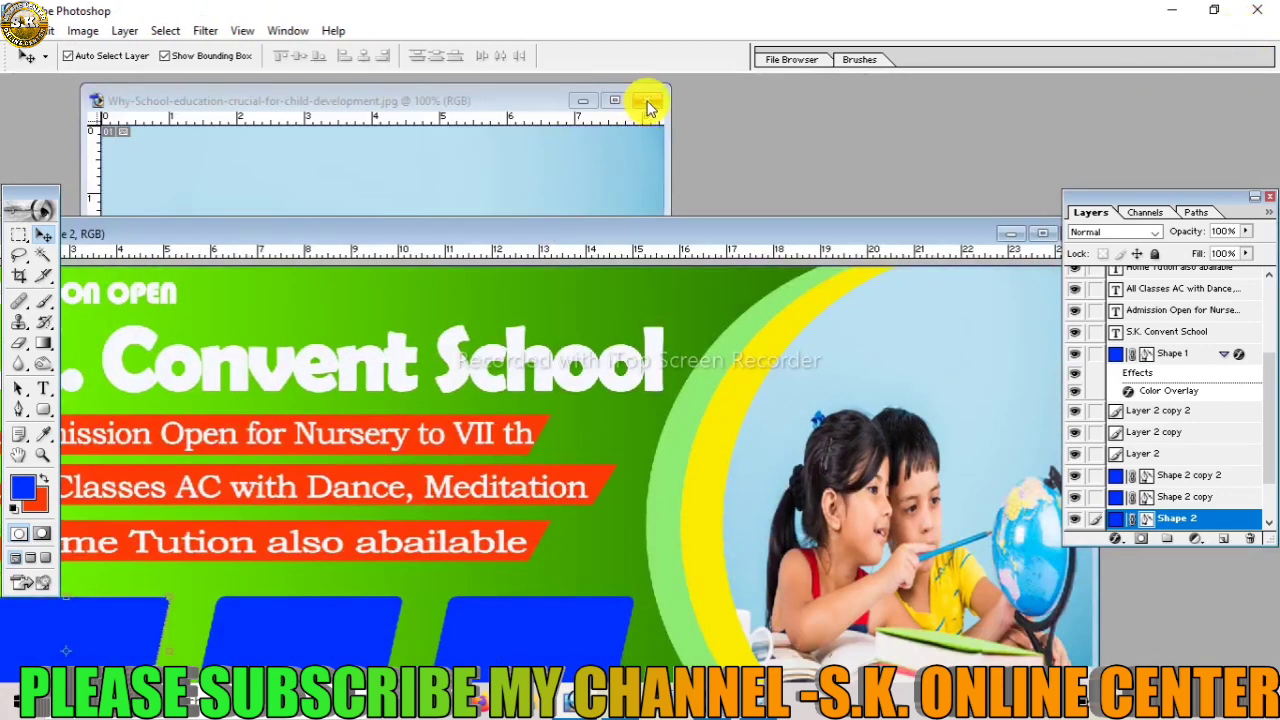
left_click(650, 112)
double_click(700, 137)
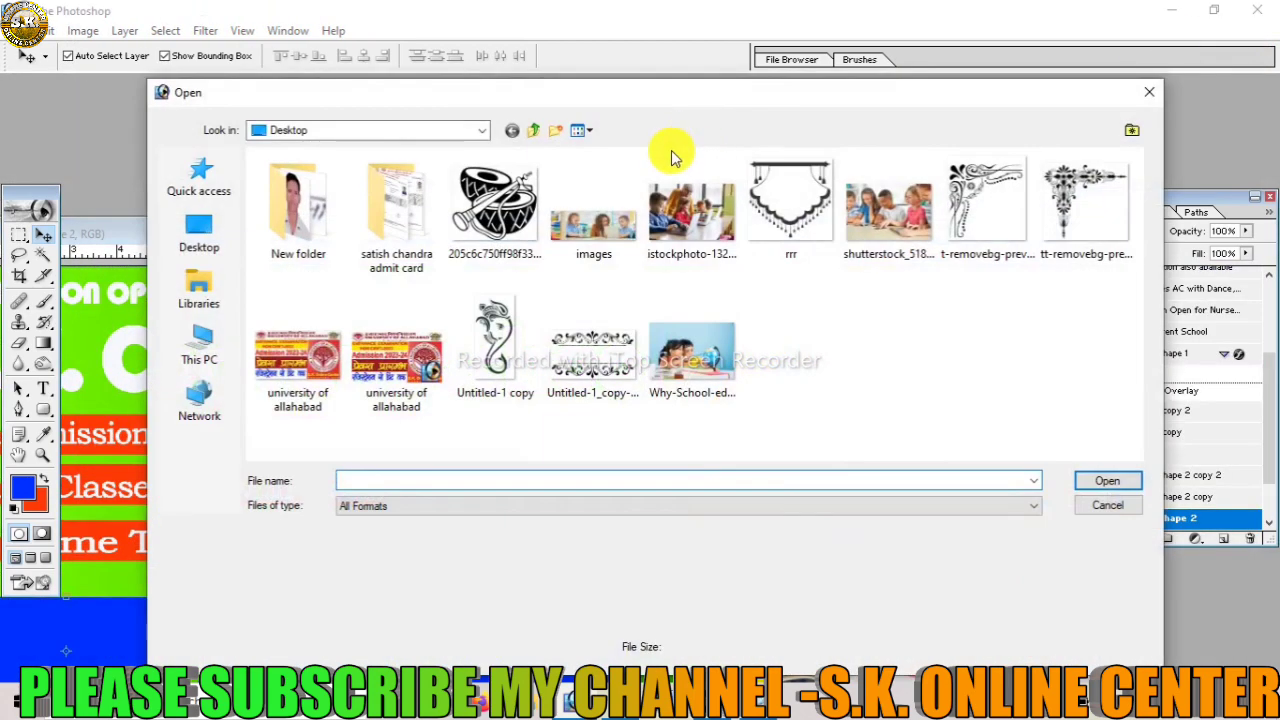
left_click(600, 234)
left_click(683, 225, "ctrl")
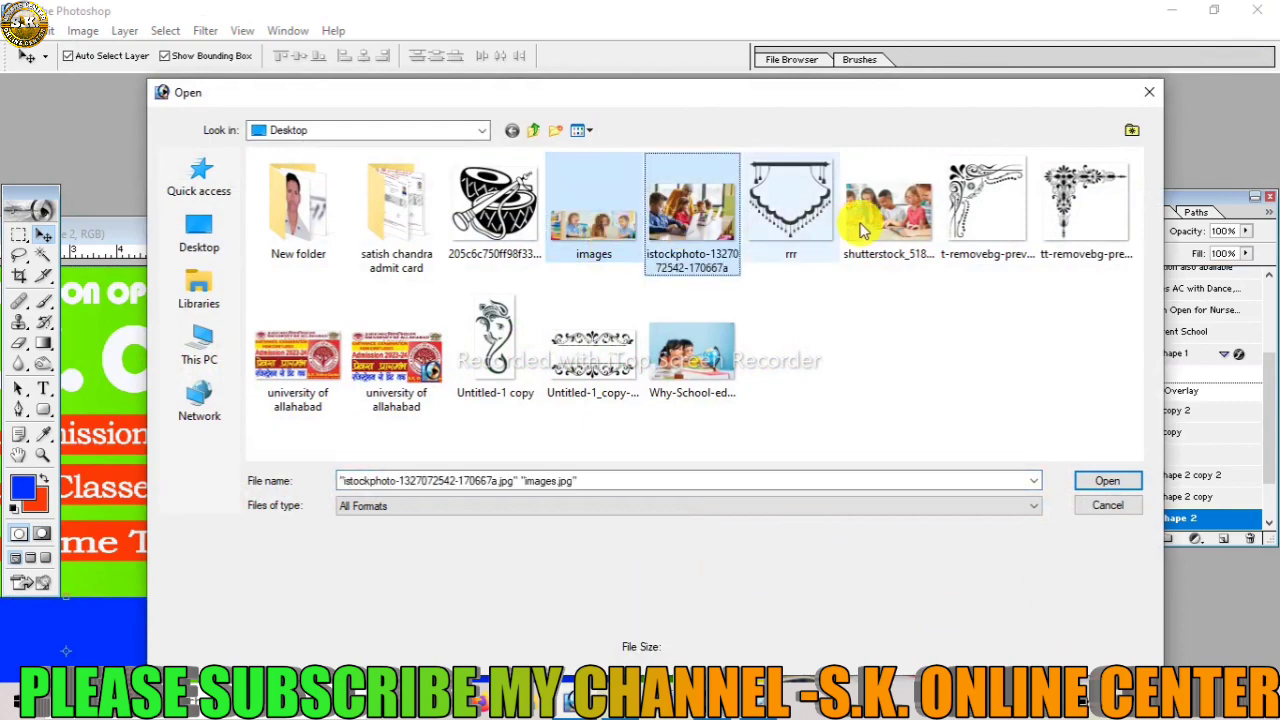
left_click(888, 224, "ctrl")
left_click(1106, 482)
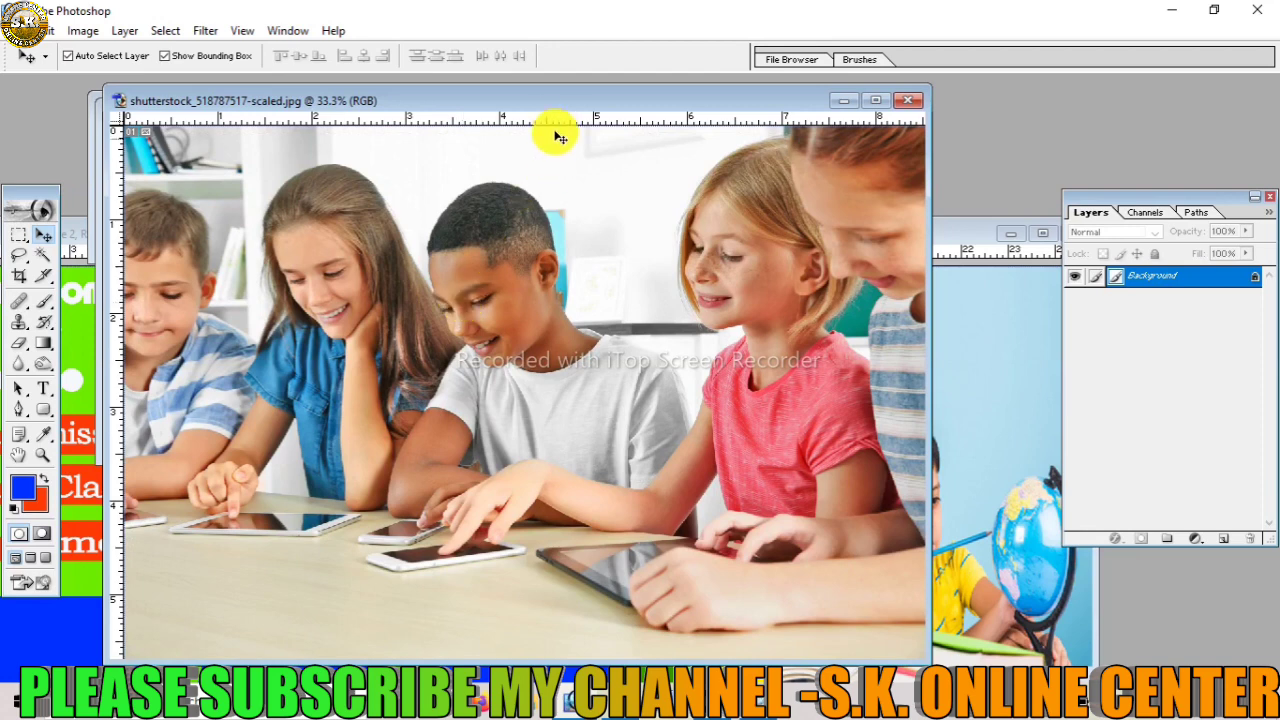
Bring the shutterstock photo of children with tablets into the banner as Layer 3
left_click_drag(557, 108, 856, 128)
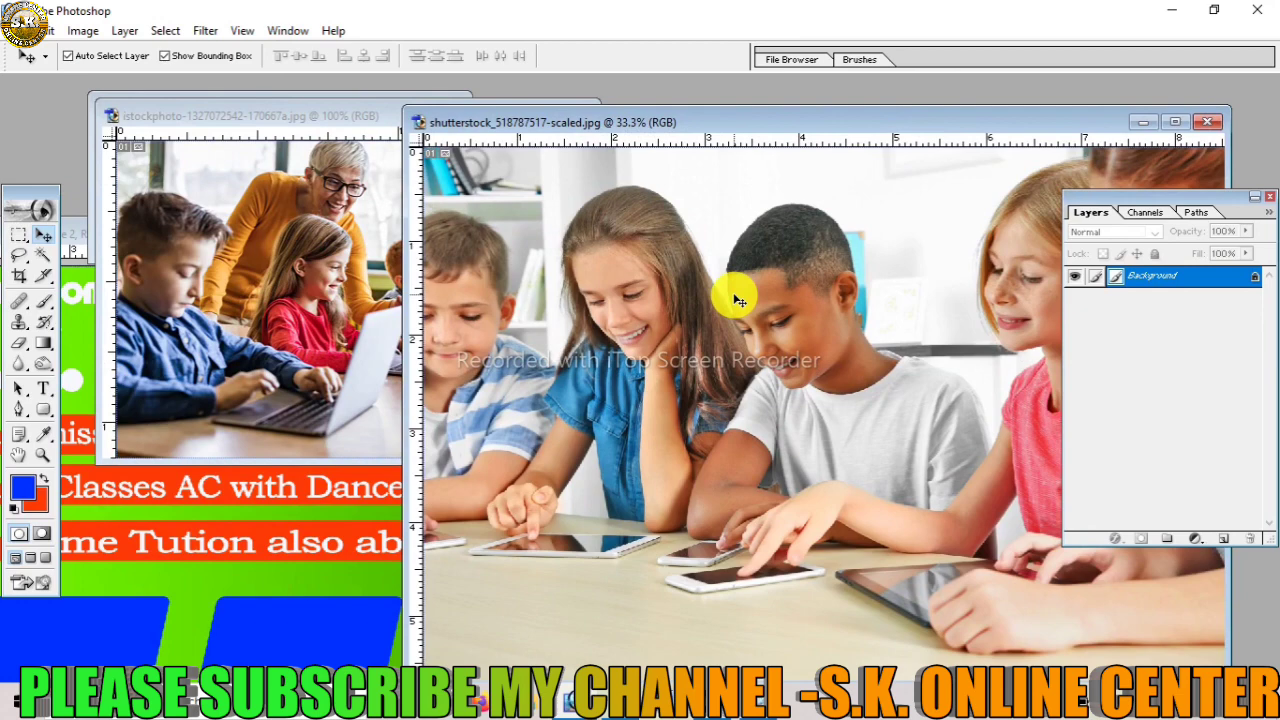
left_click(285, 578)
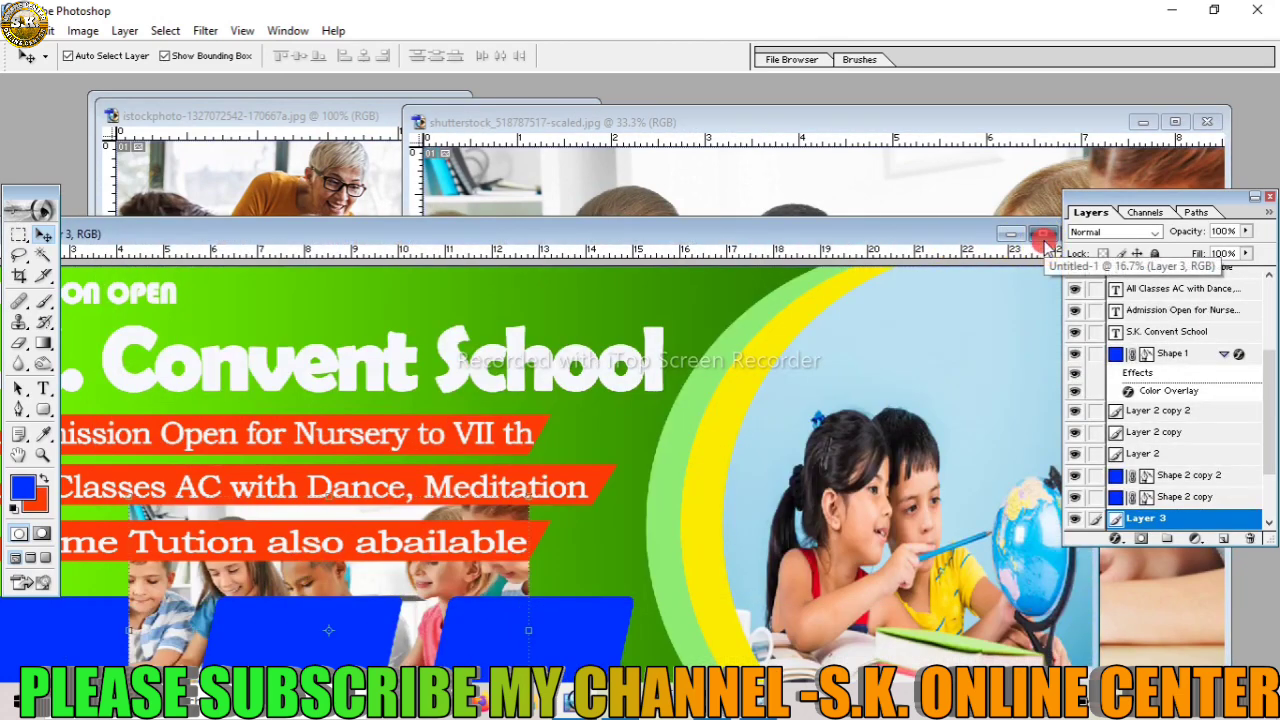
left_click(1044, 242)
Scale the tablet photo to cover the left parallelogram and clip it to that shape
left_click_drag(429, 457, 271, 553)
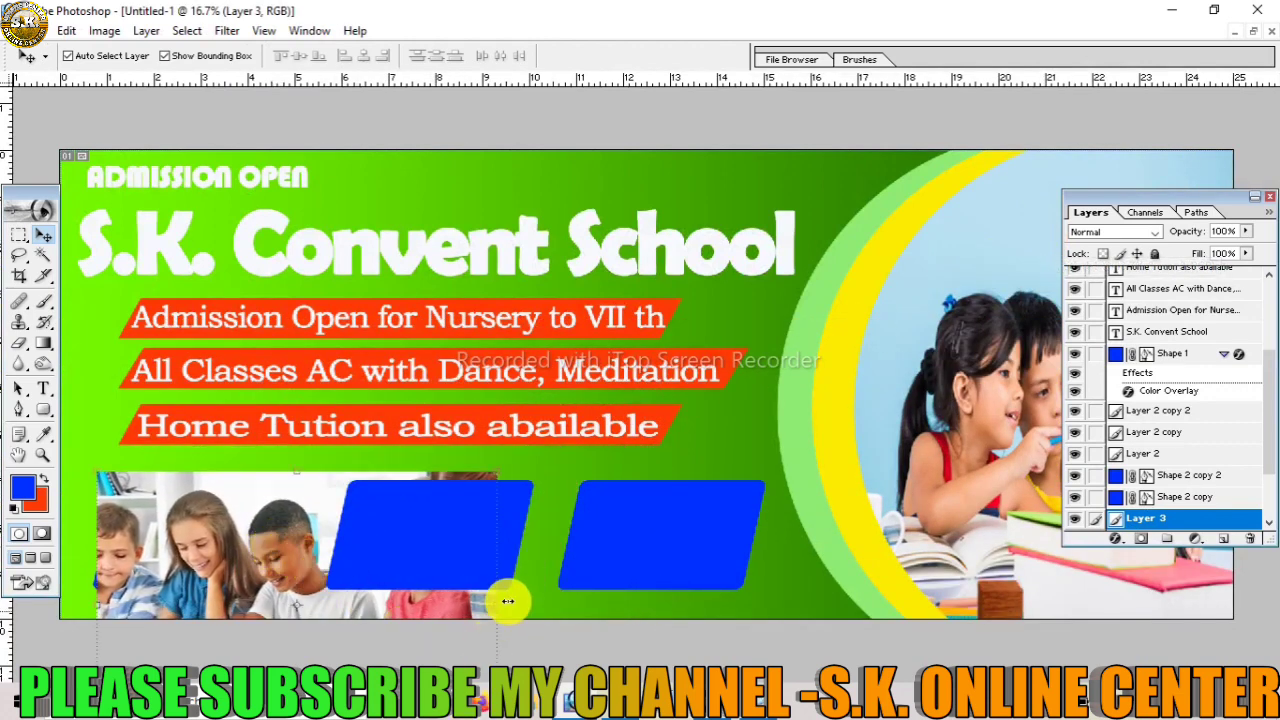
key("ctrl+minus")
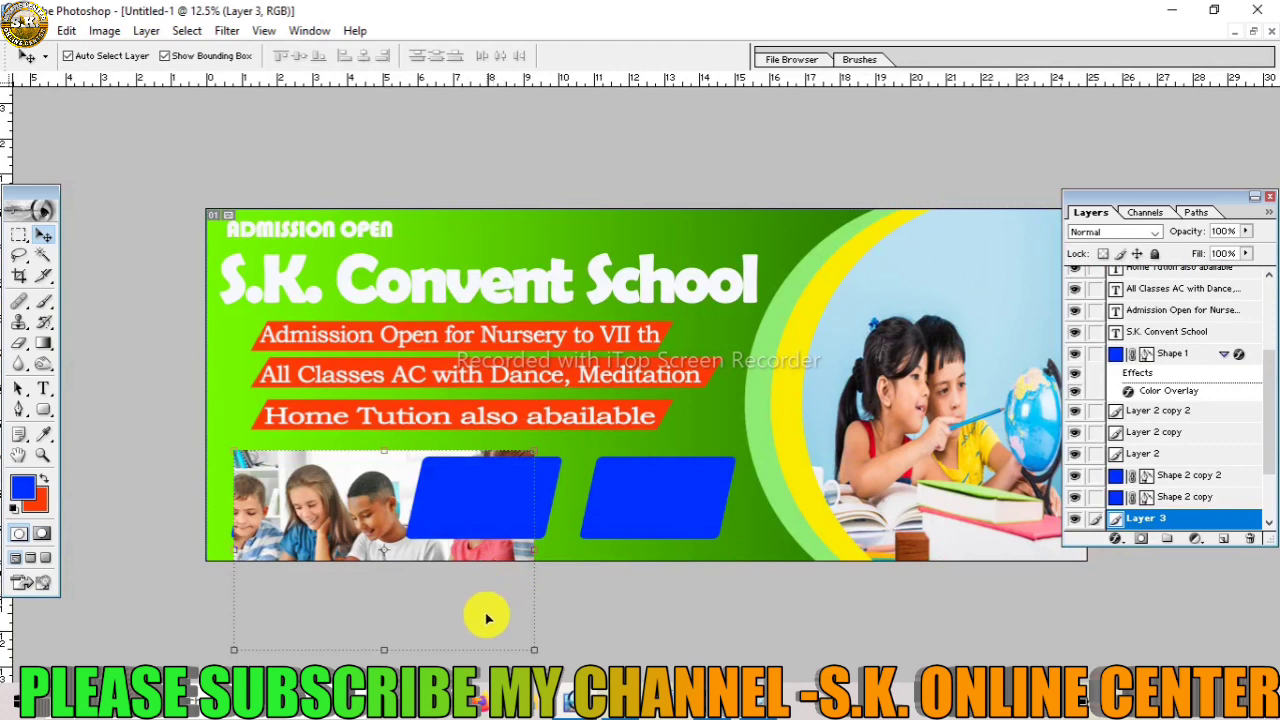
left_click_drag(535, 651, 373, 549)
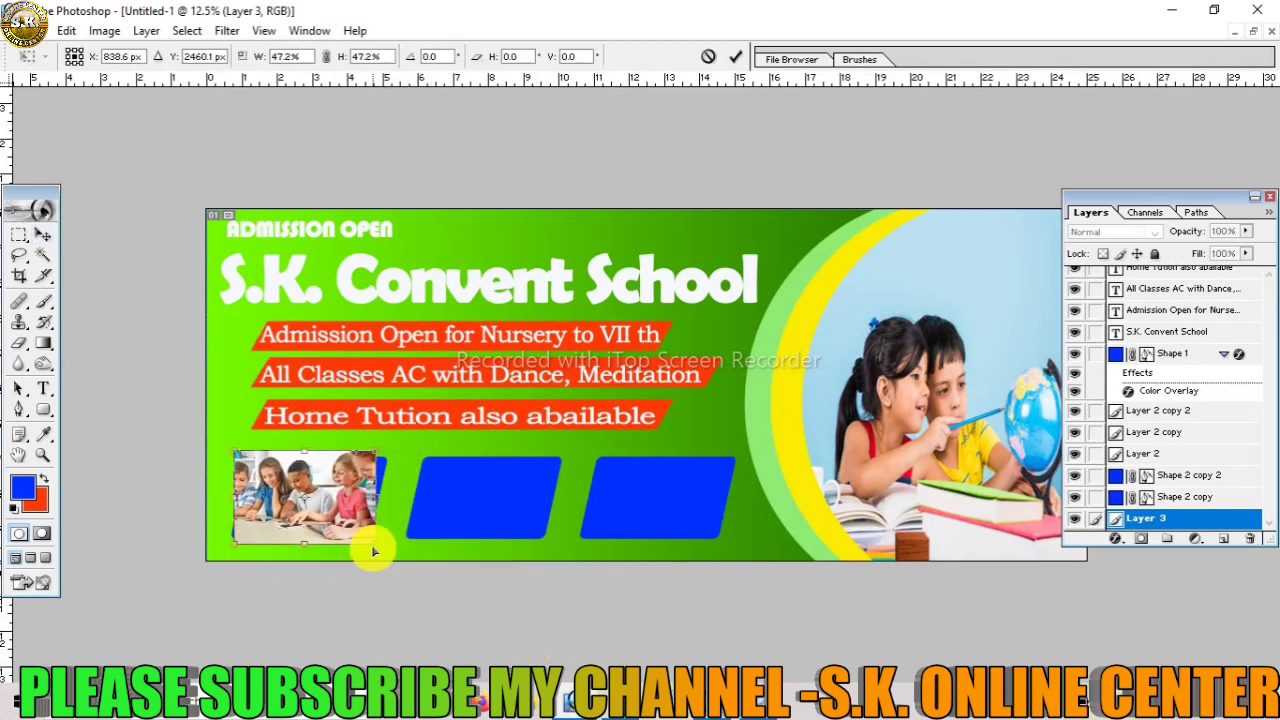
key("ctrl+plus")
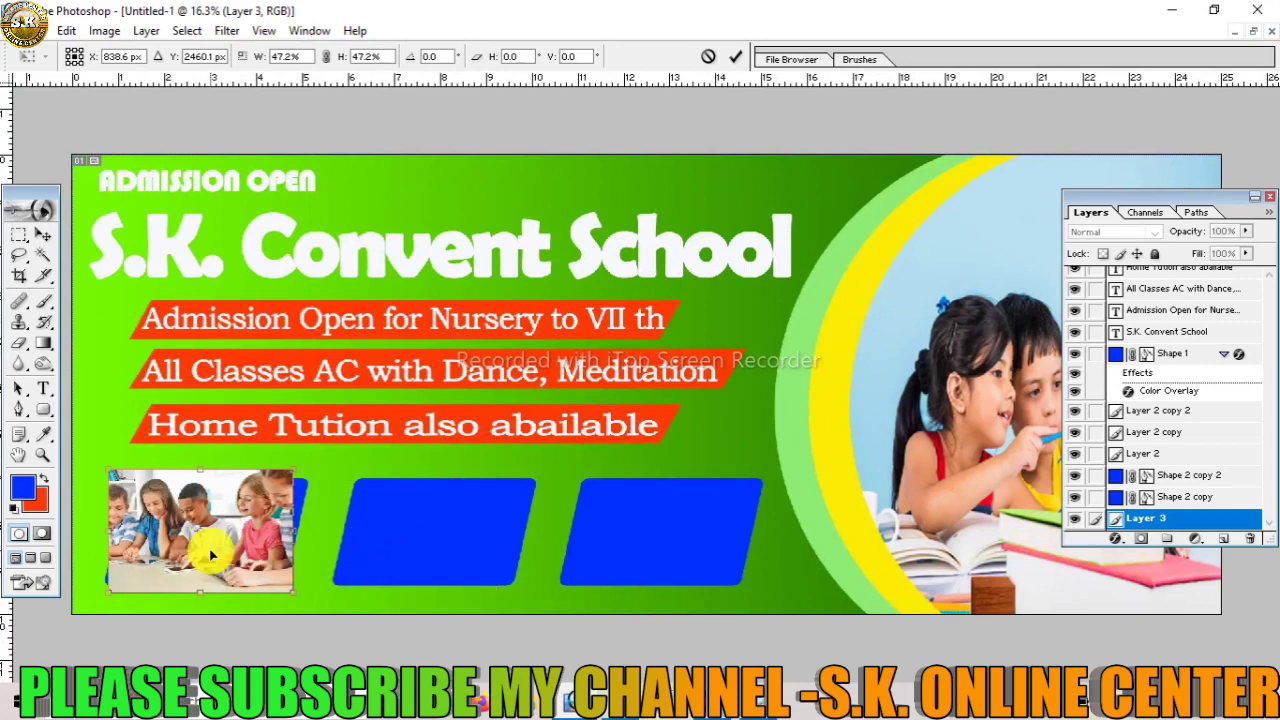
left_click_drag(210, 555, 204, 555)
left_click_drag(287, 532, 312, 535)
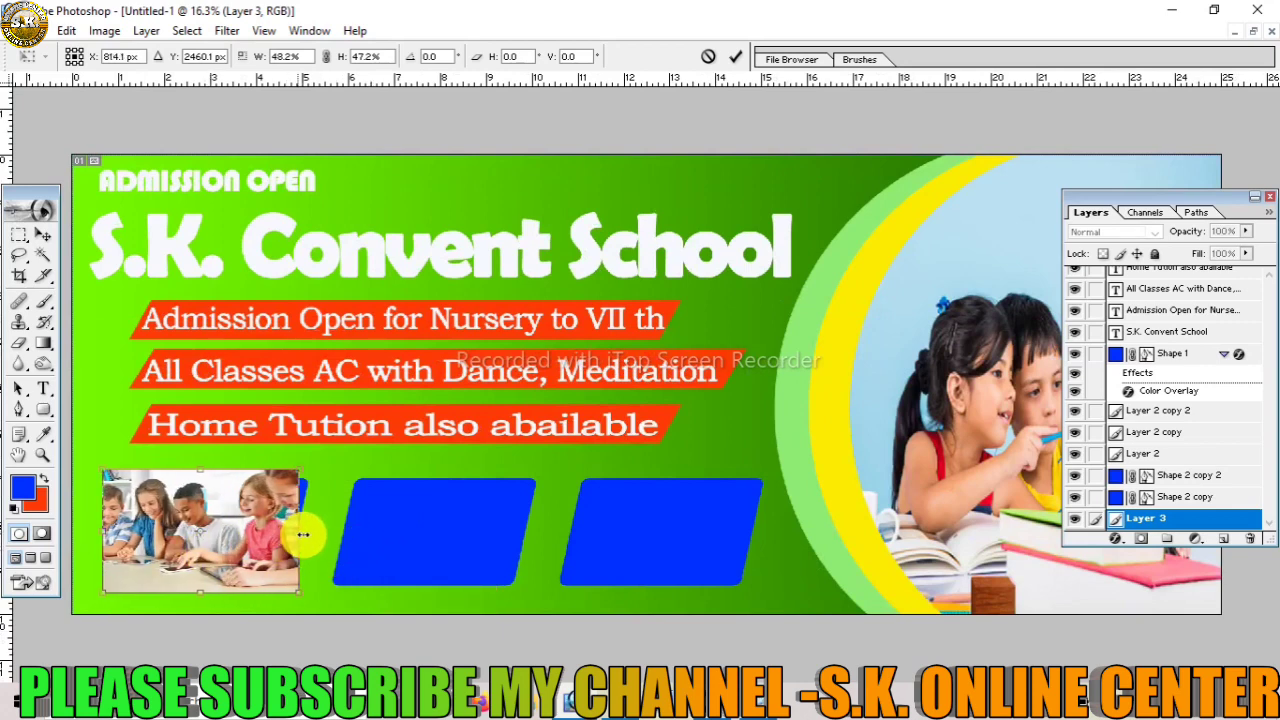
key("Return")
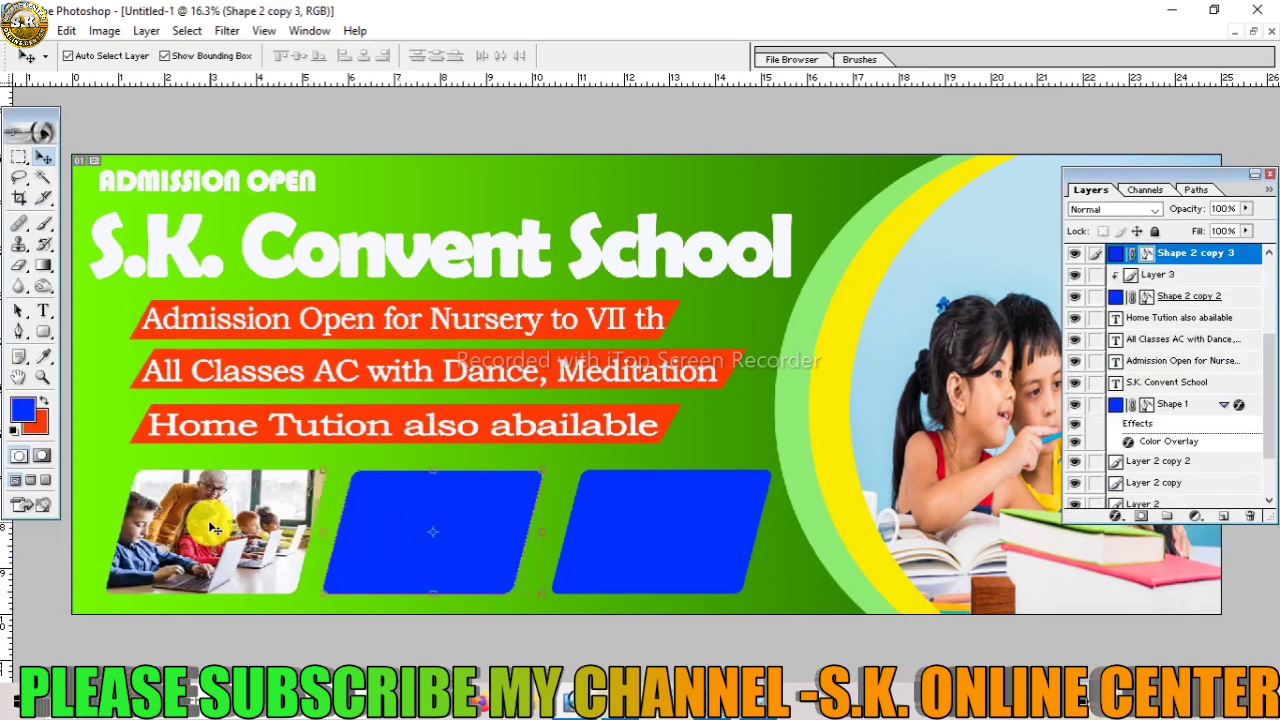
left_click(208, 520)
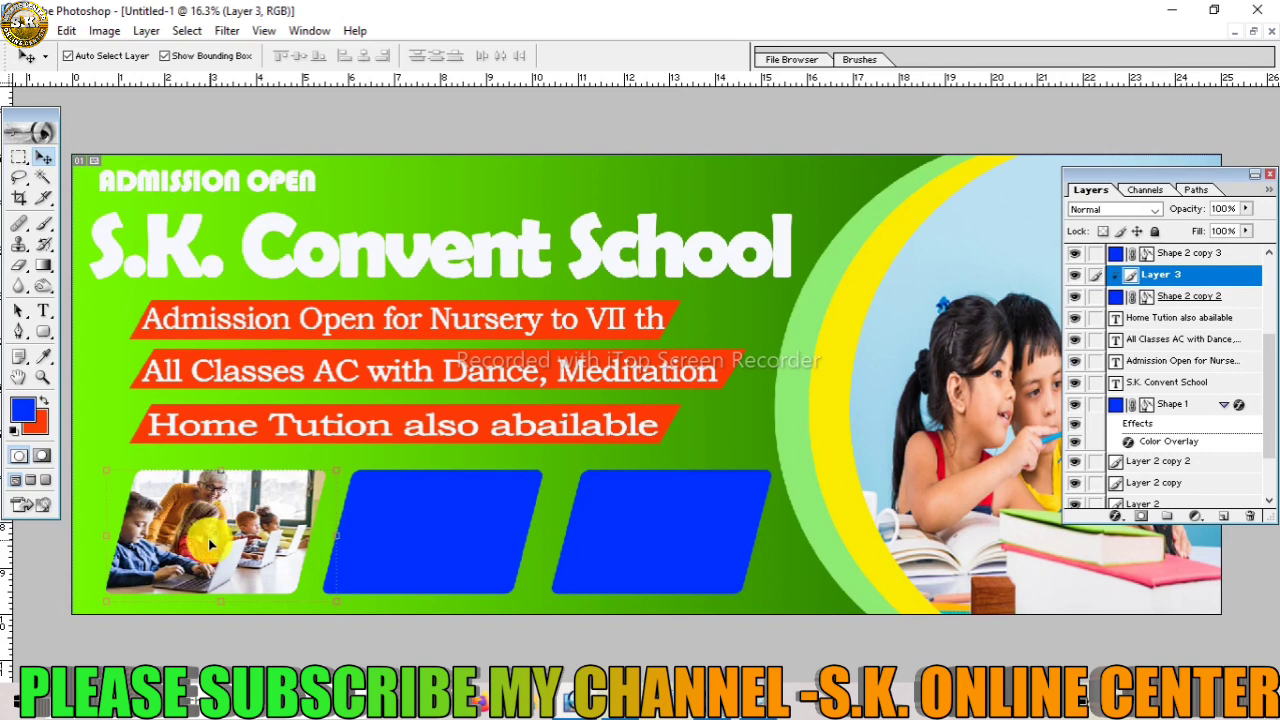
left_click(1253, 31)
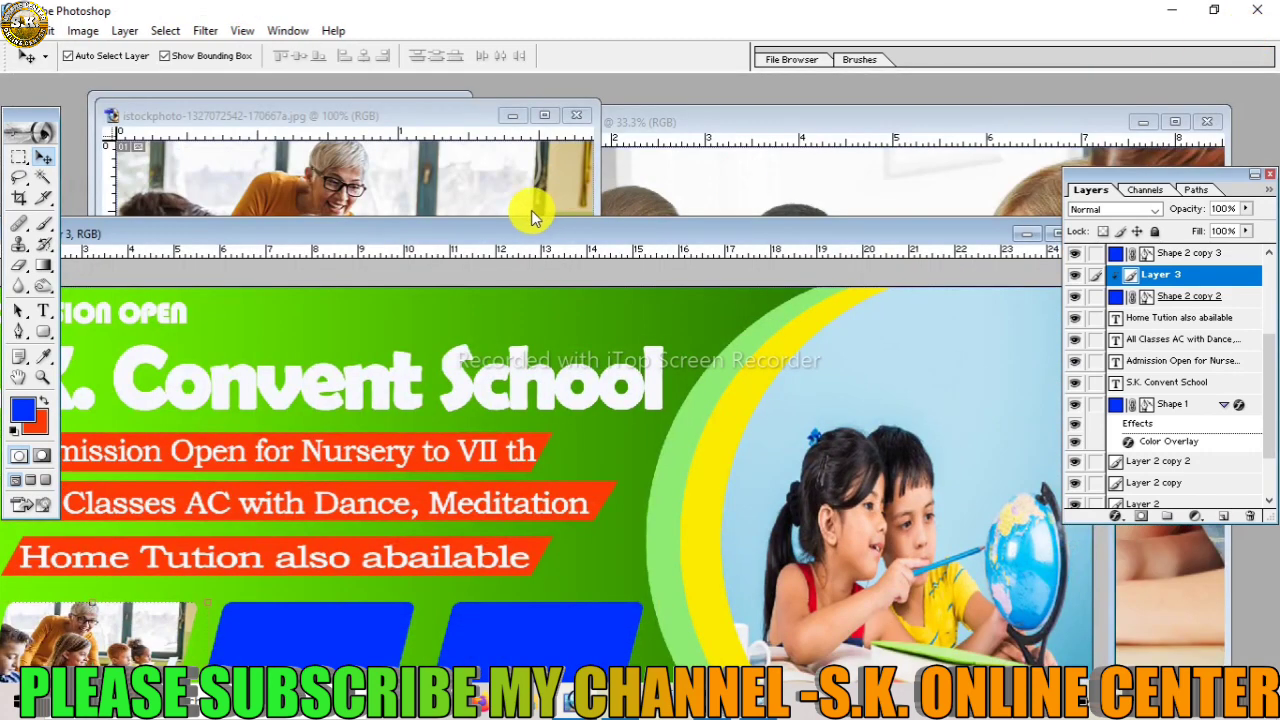
Close the istockphoto image and copy the whole images.jpg photo into the banner
left_click(543, 173)
left_click(576, 115)
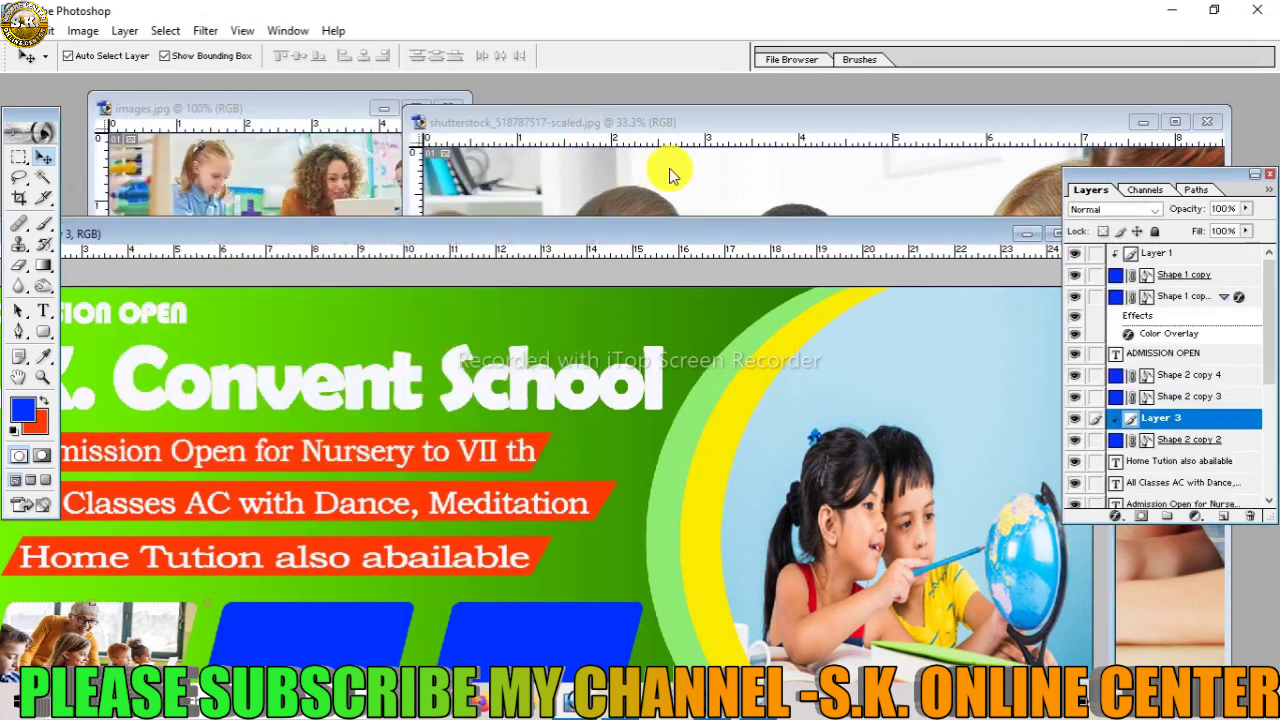
left_click(370, 170)
key("ctrl+a")
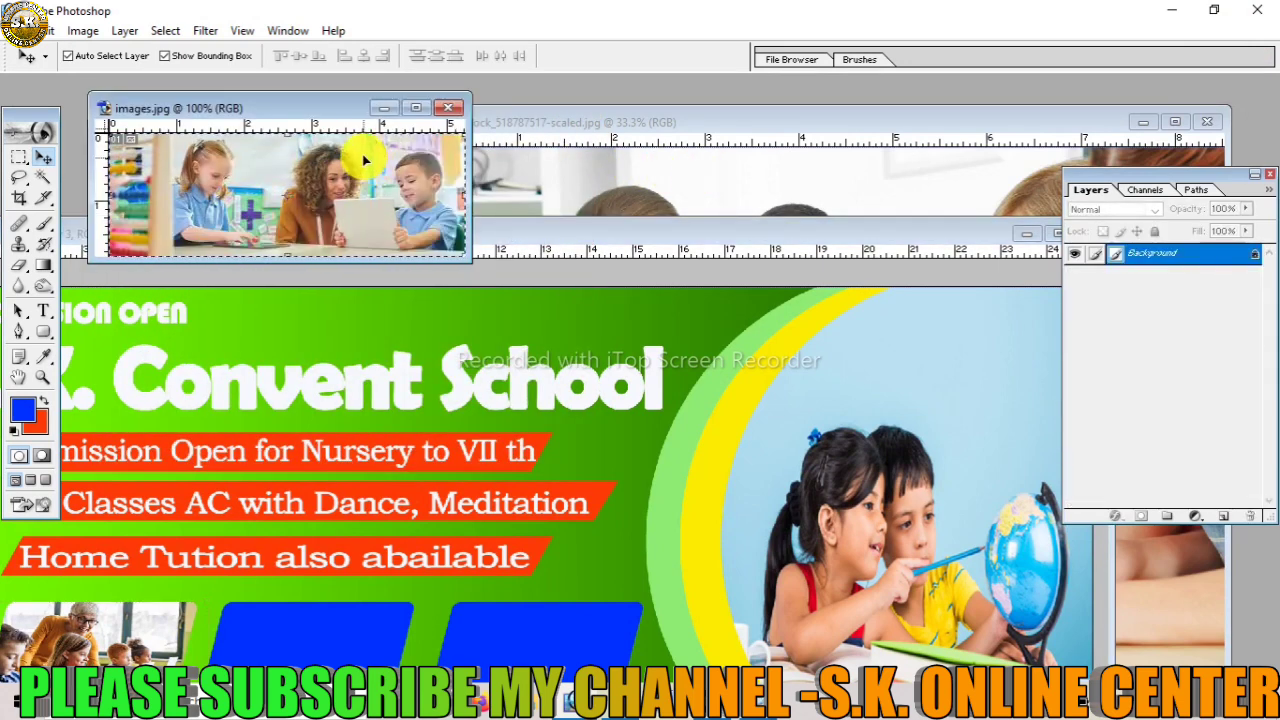
left_click_drag(366, 168, 360, 540)
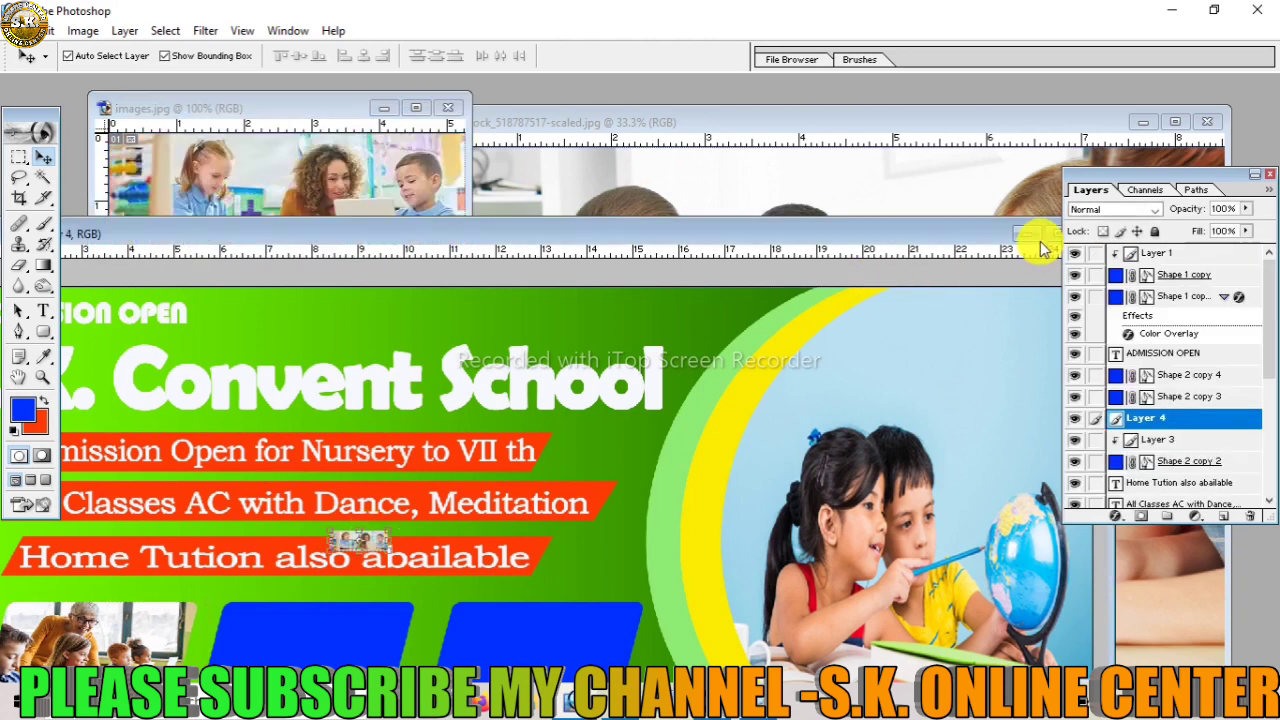
left_click(1056, 233)
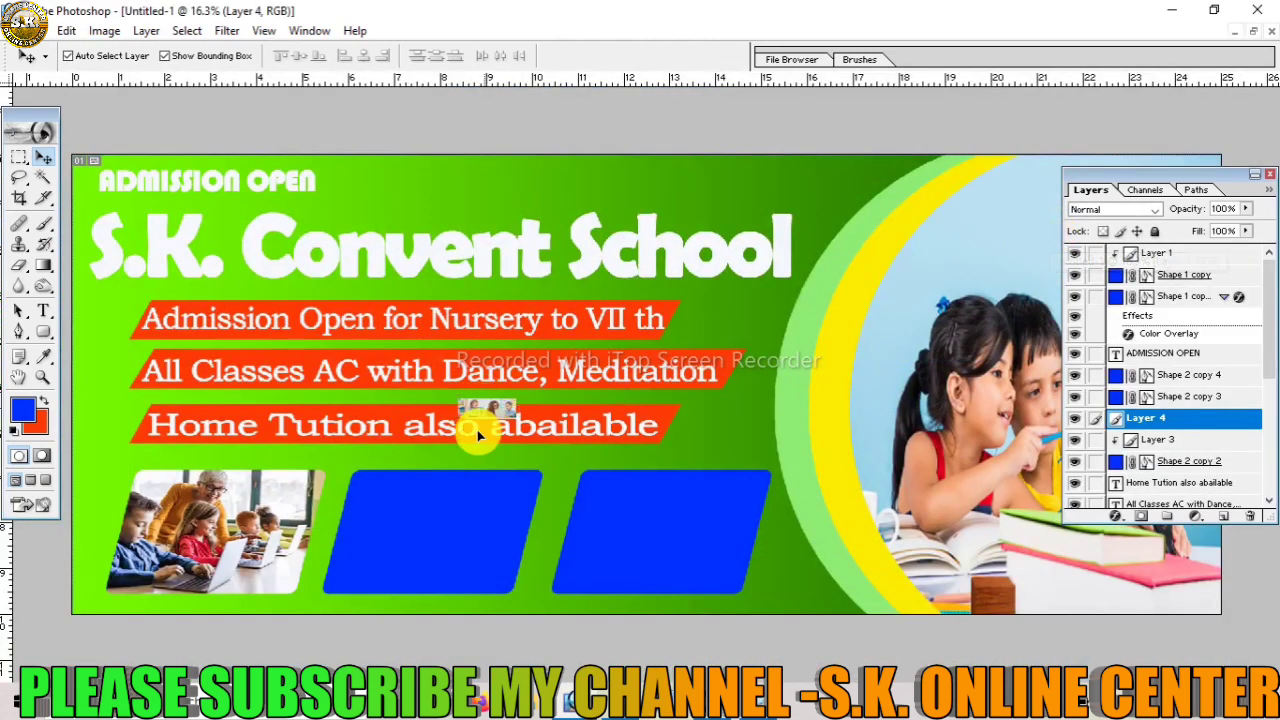
Fit the images.jpg photo over the middle slanted box and clip it with Ctrl+G
mouse_move(483, 397)
left_mouse_down()
mouse_move(404, 507)
mouse_move(464, 464)
mouse_move(700, 578)
left_mouse_up()
key("ctrl+]")
left_click_drag(534, 509, 422, 528)
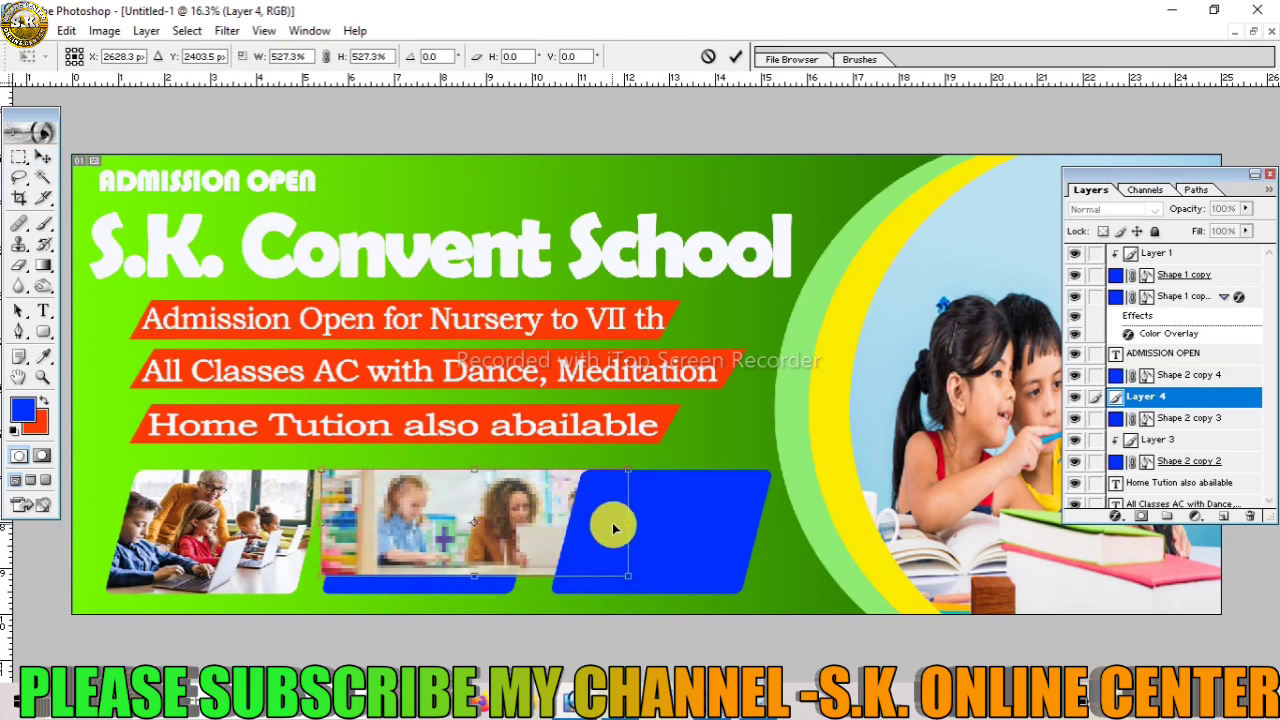
mouse_move(625, 522)
left_mouse_down()
mouse_move(528, 522)
mouse_move(545, 521)
left_mouse_up()
left_click_drag(428, 575, 434, 590)
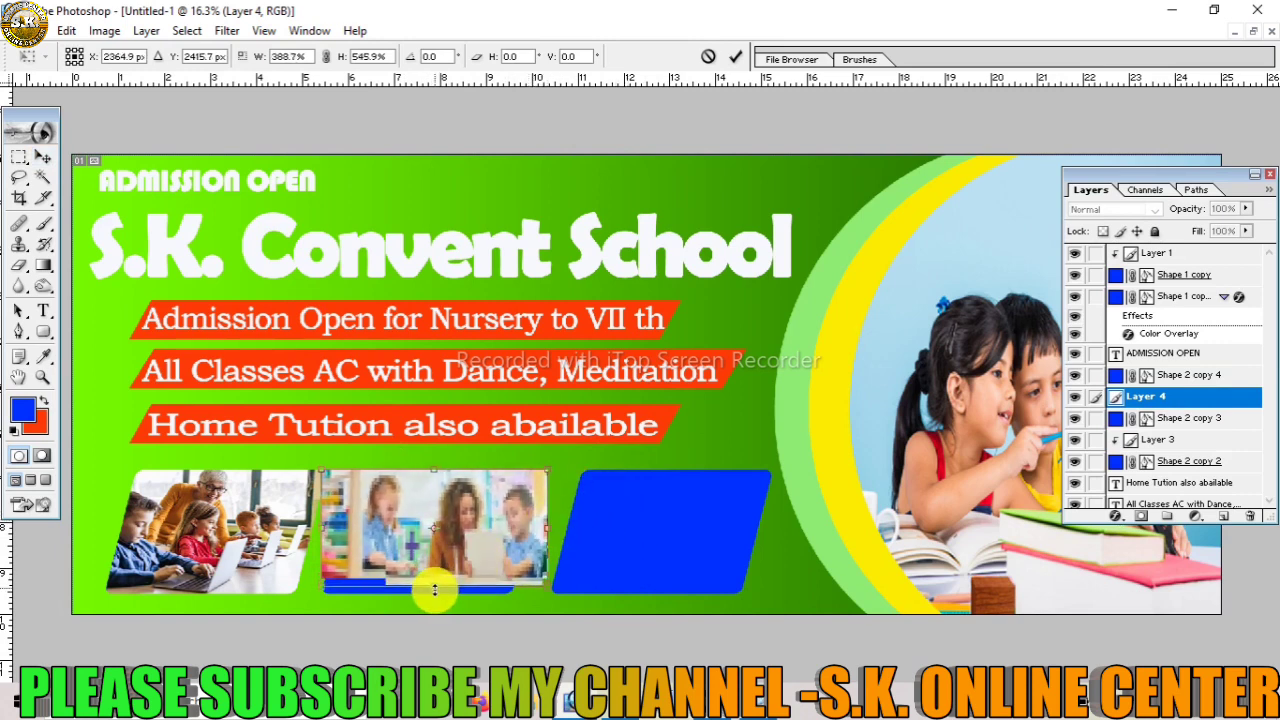
key("Return")
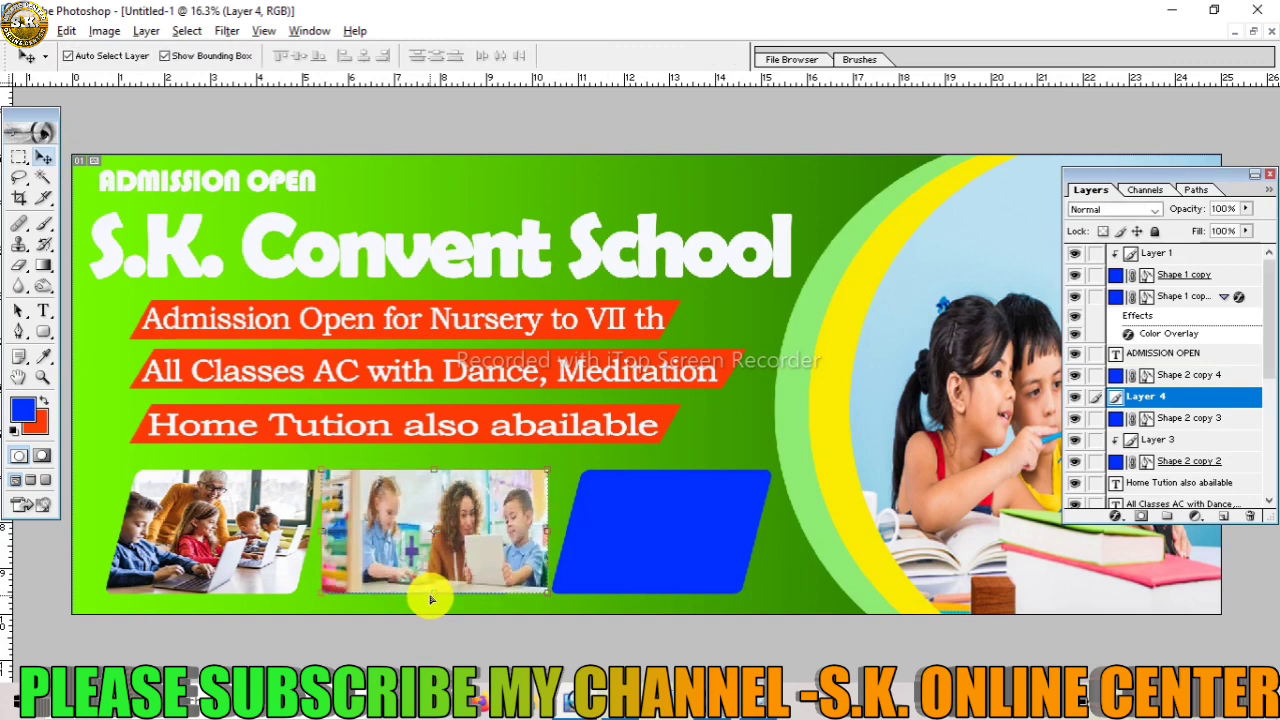
key("ctrl+g")
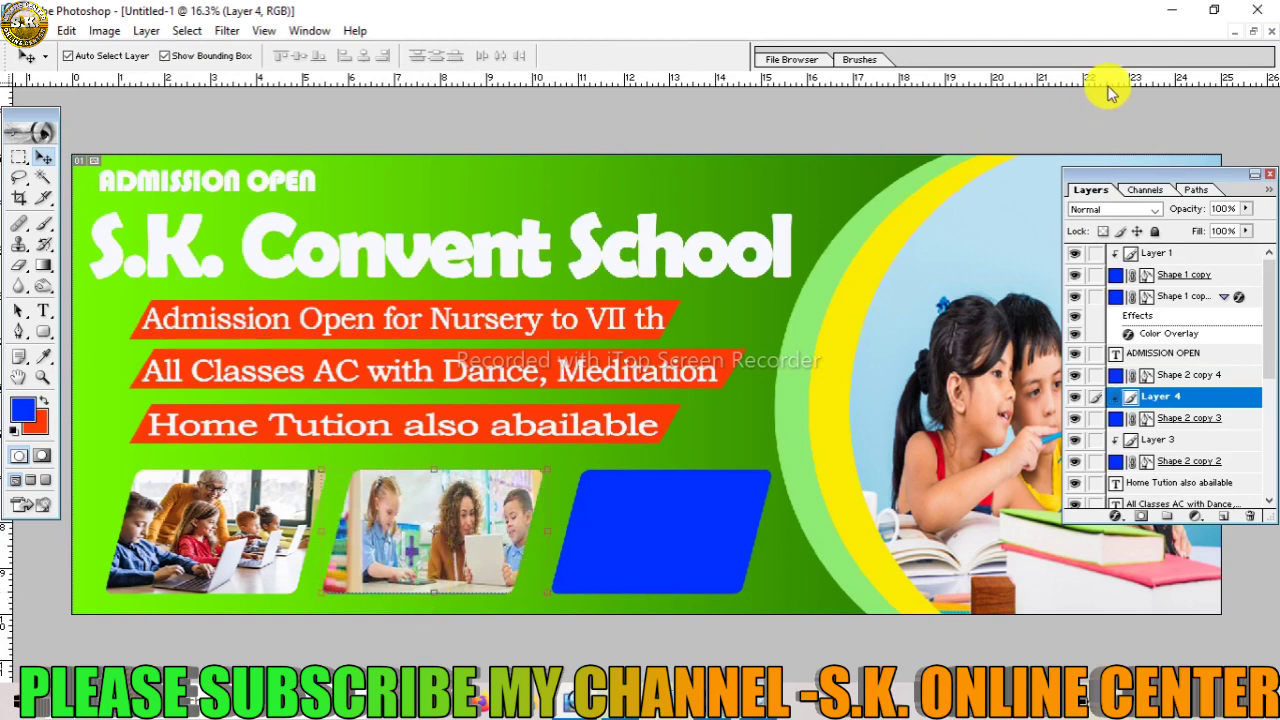
Bring the shutterstock tablet photo forward and try two crop outlines, cancelling each
left_click(1253, 32)
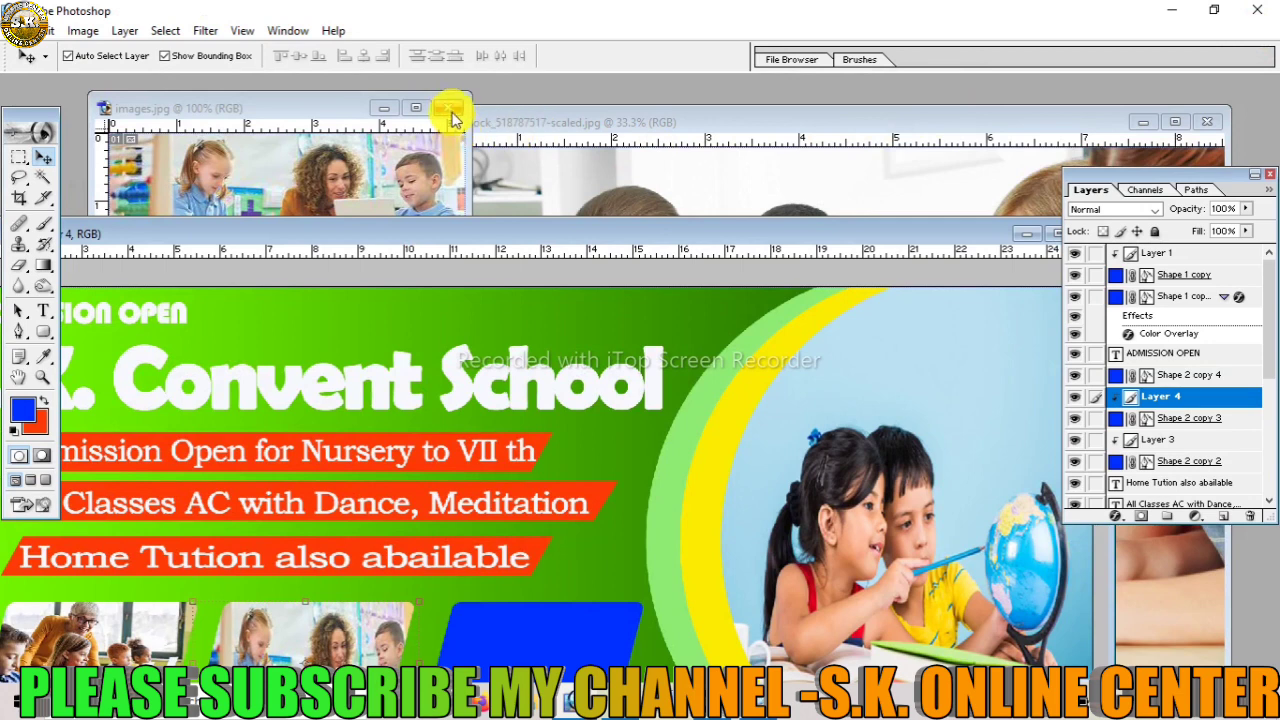
left_click(447, 107)
left_click(605, 180)
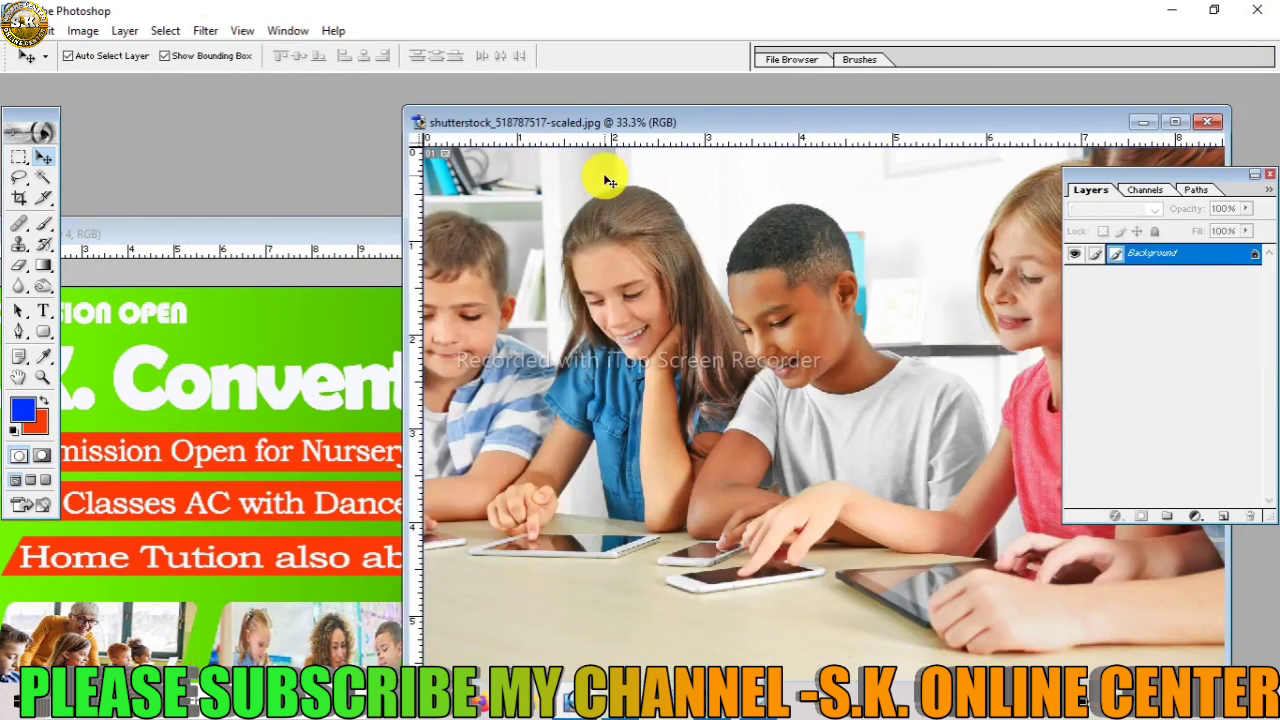
key("c")
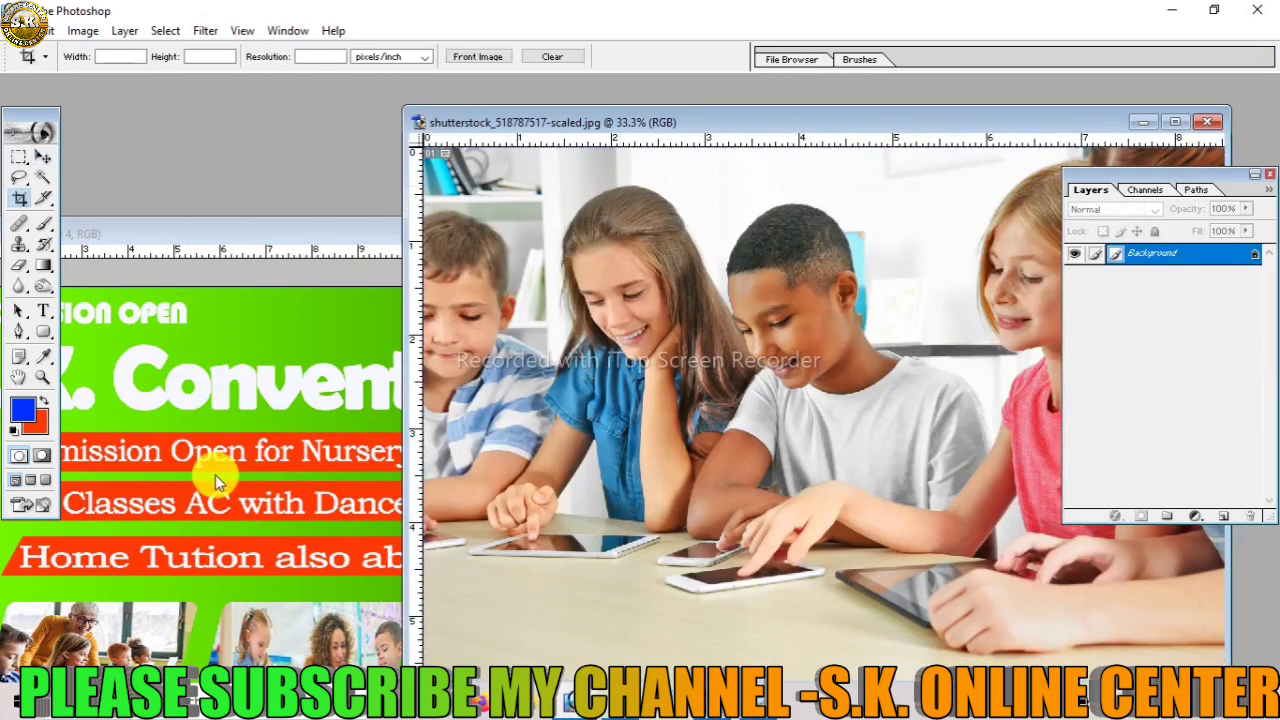
mouse_move(720, 398)
left_mouse_down()
mouse_move(261, 535)
mouse_move(537, 513)
left_mouse_up()
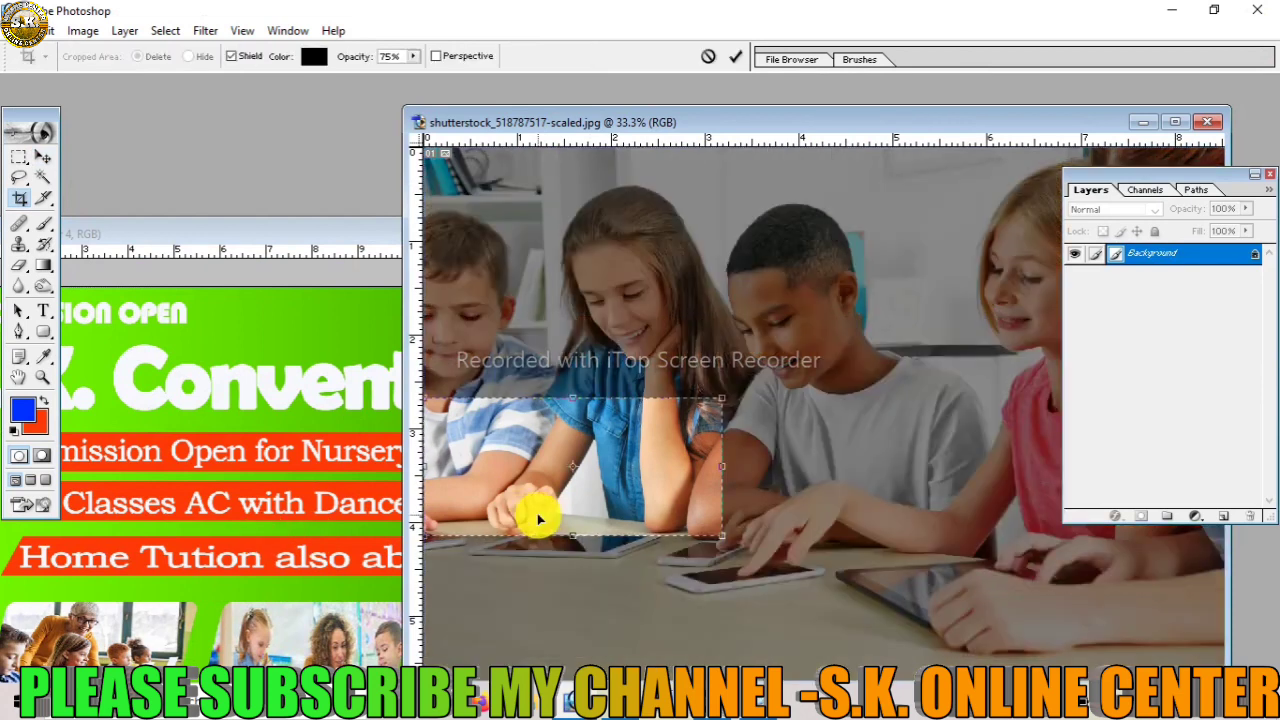
key("Escape")
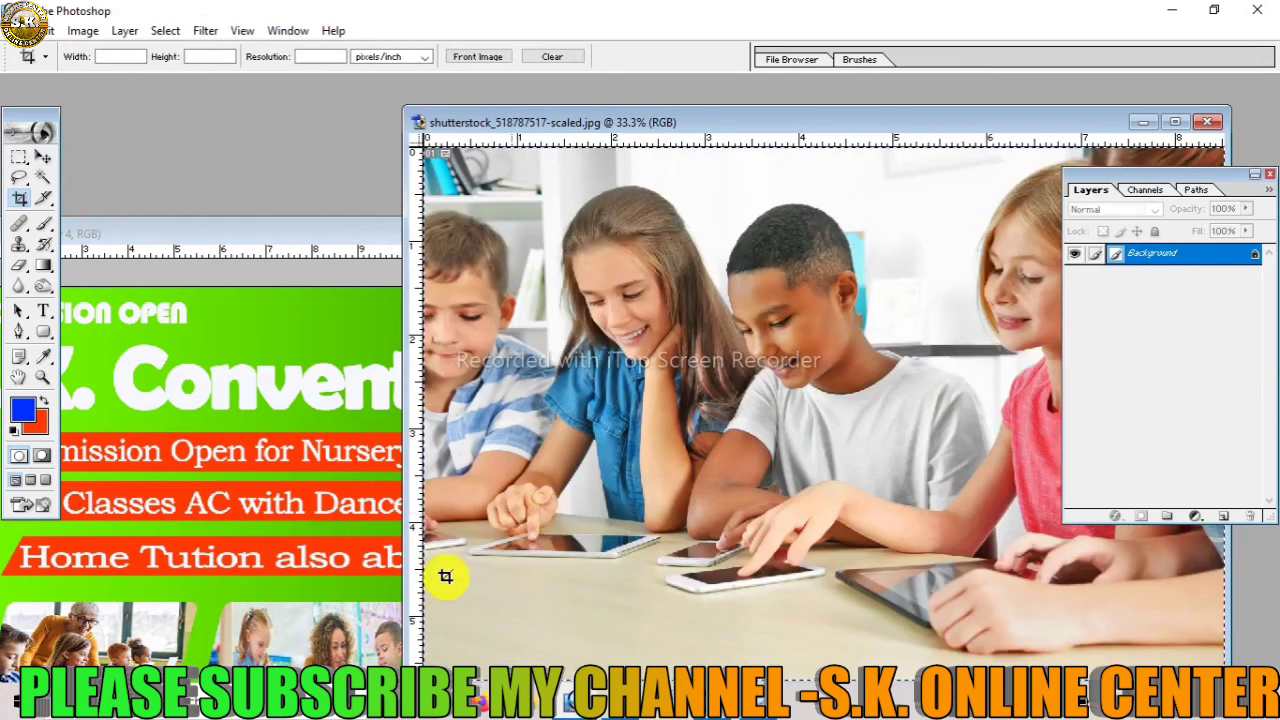
left_click_drag(805, 296, 246, 529)
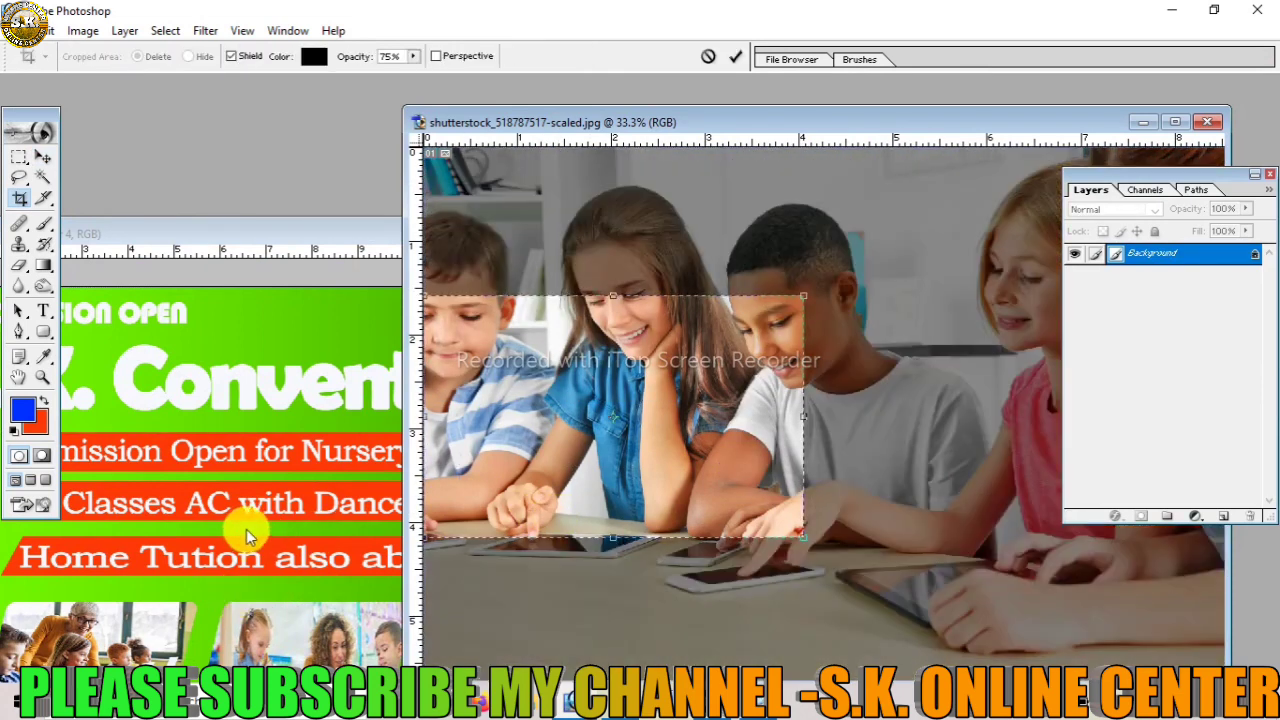
key("Escape")
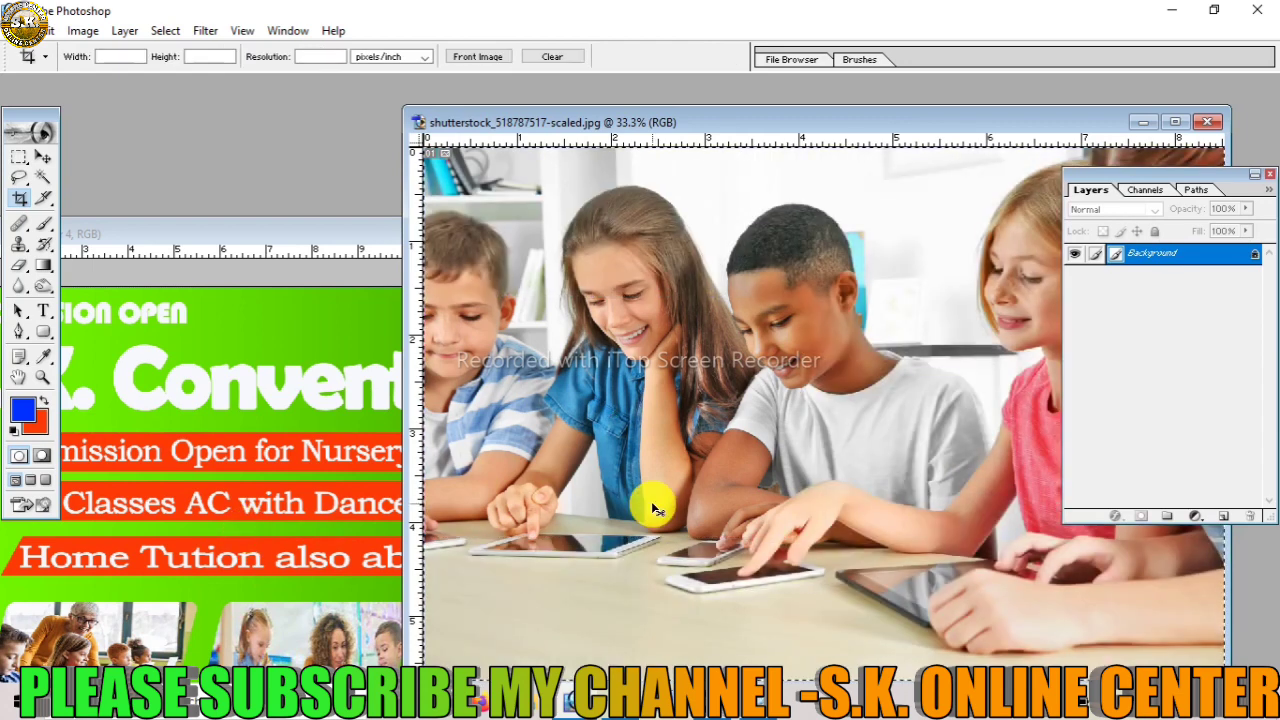
Crop the shutterstock photo, fit it over the third slanted box and clip it as Layer 5
left_click_drag(787, 290, 247, 518)
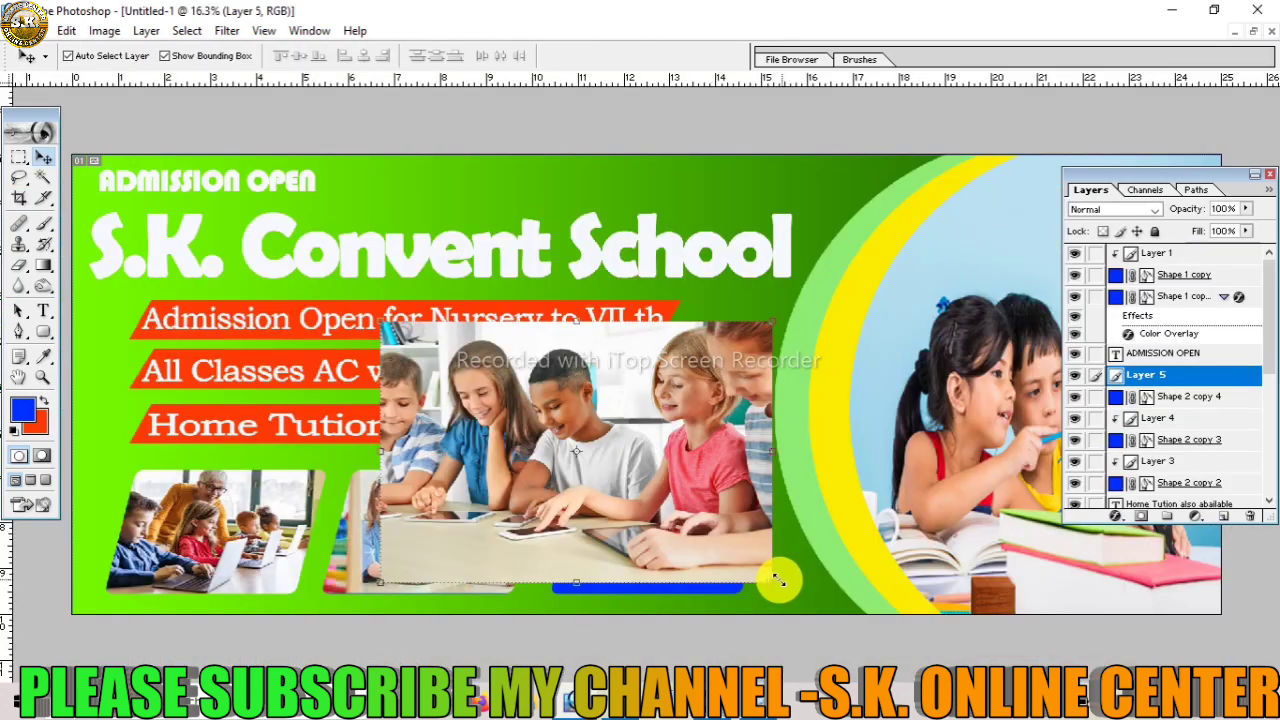
left_click_drag(702, 581, 463, 335)
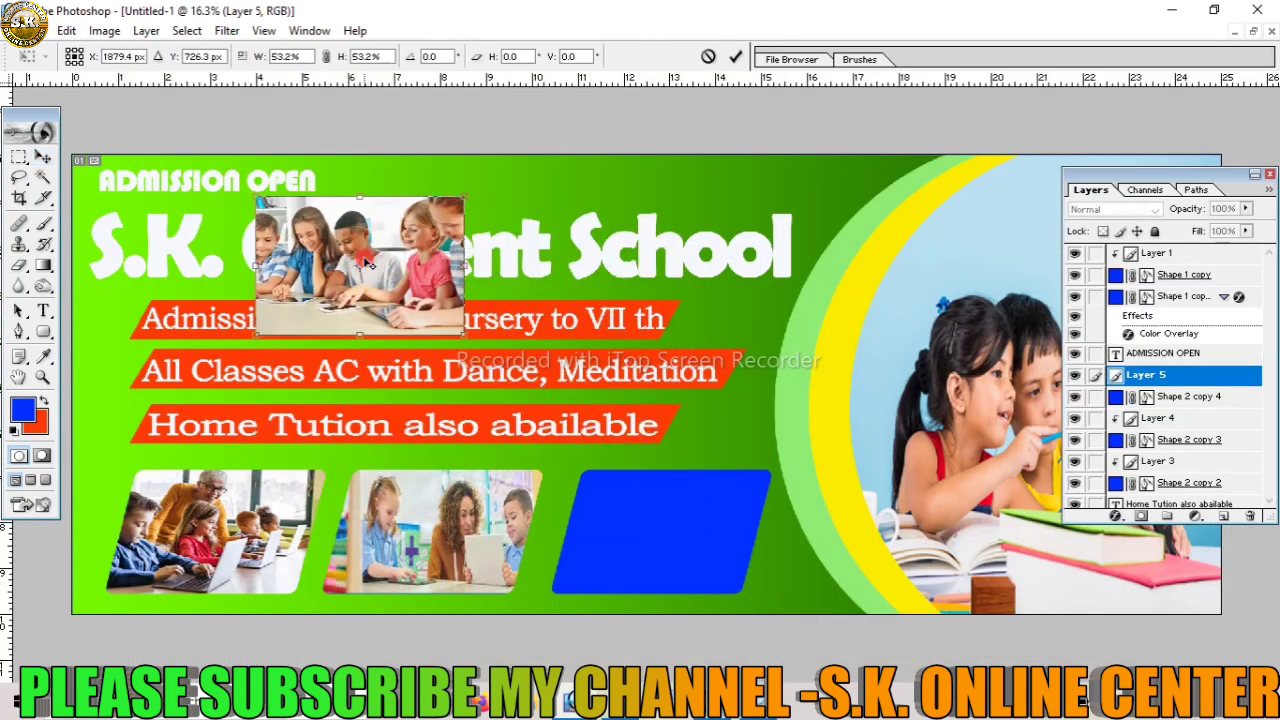
mouse_move(412, 267)
left_mouse_down()
mouse_move(718, 540)
mouse_move(697, 532)
left_mouse_up()
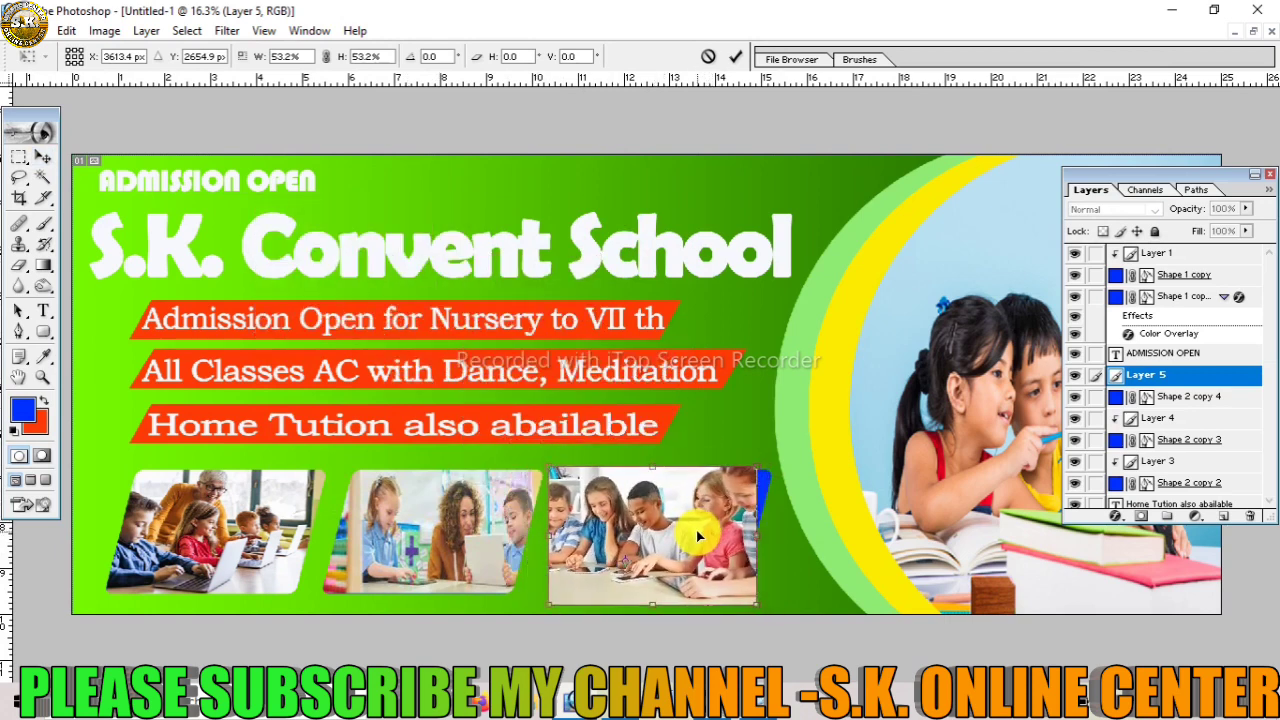
left_click_drag(777, 464, 781, 466)
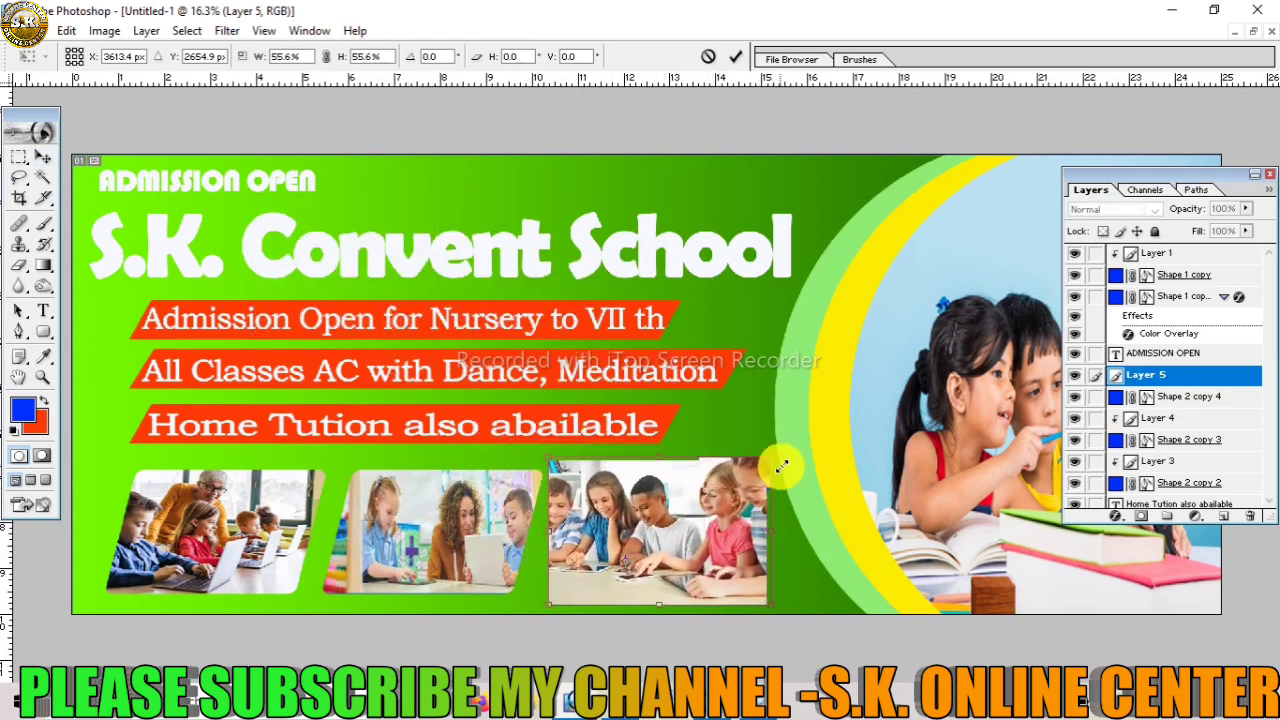
key("Return")
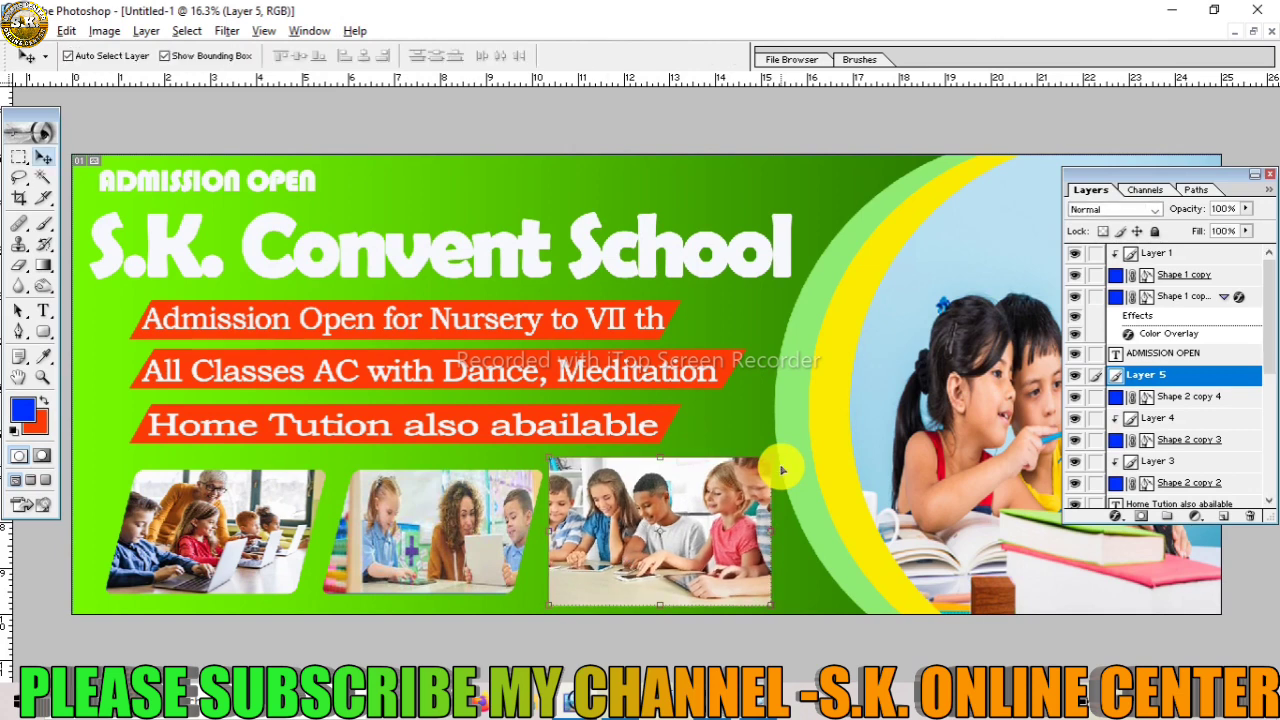
key("ctrl+g")
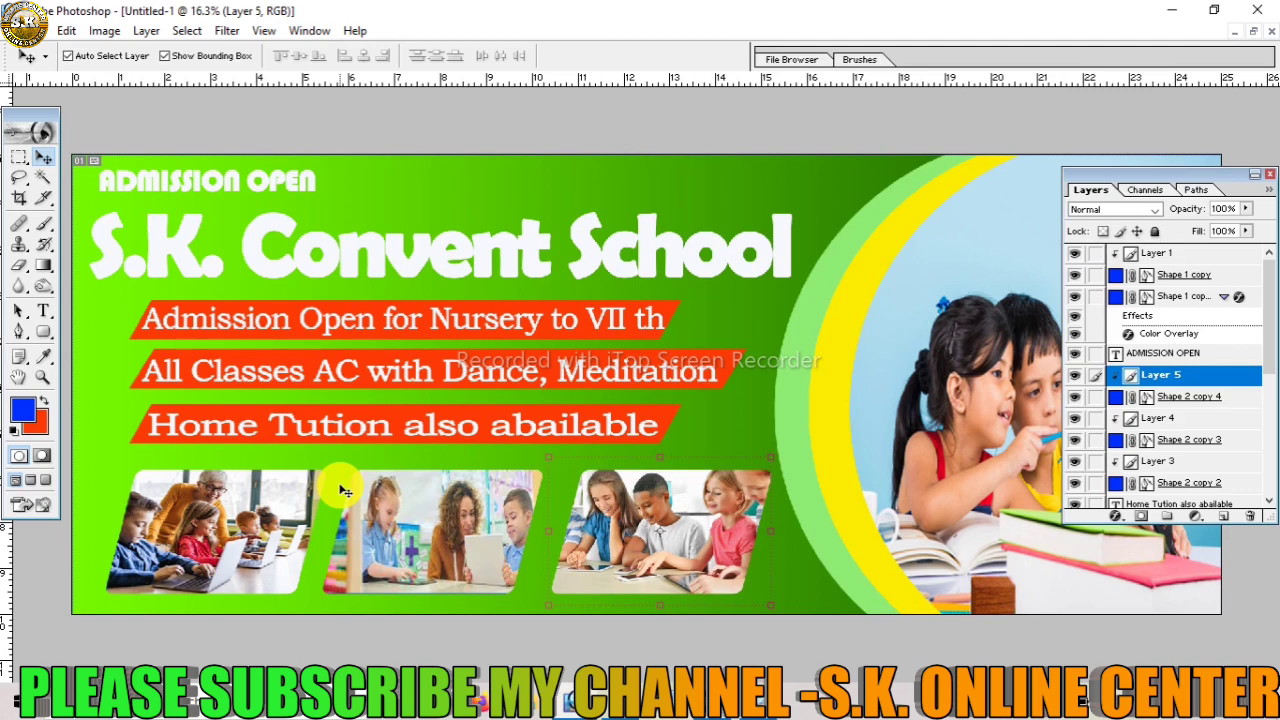
left_click(1258, 38)
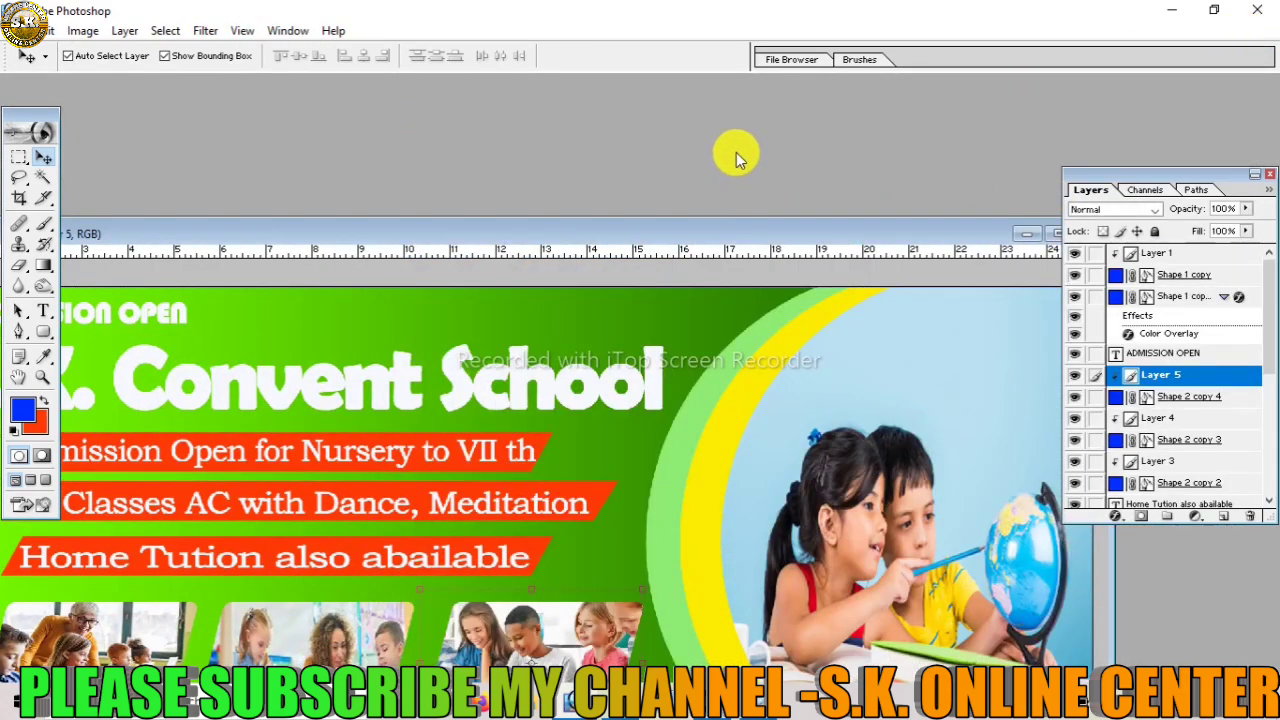
Open the S.K. logo 20221028_085438.png and drag it into the banner with the Move tool
double_click(737, 147)
double_click(584, 227)
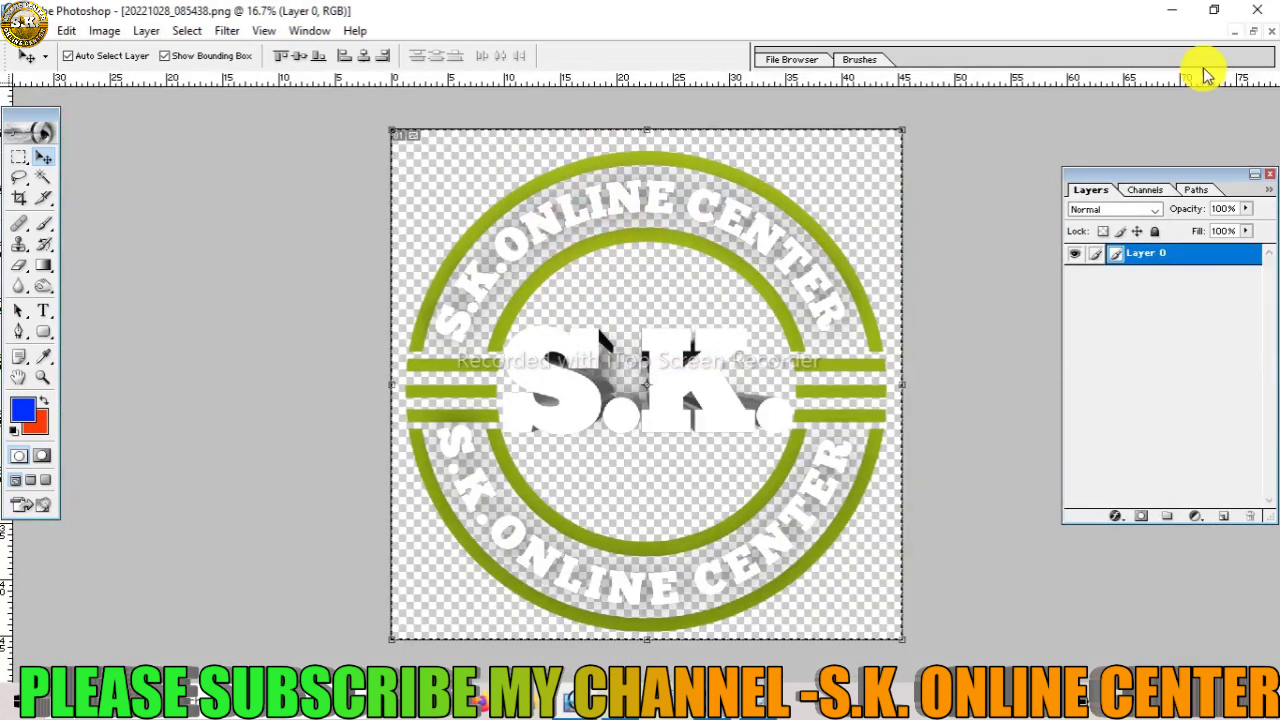
left_click(1250, 36)
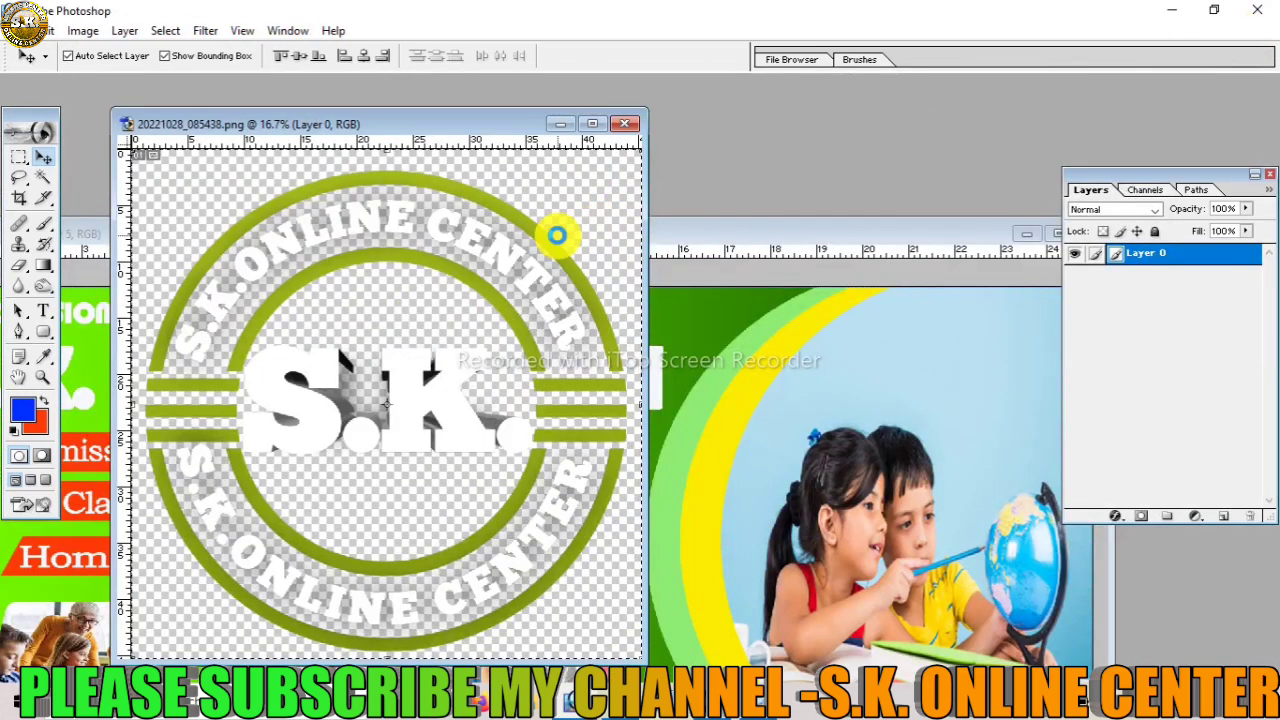
key("c")
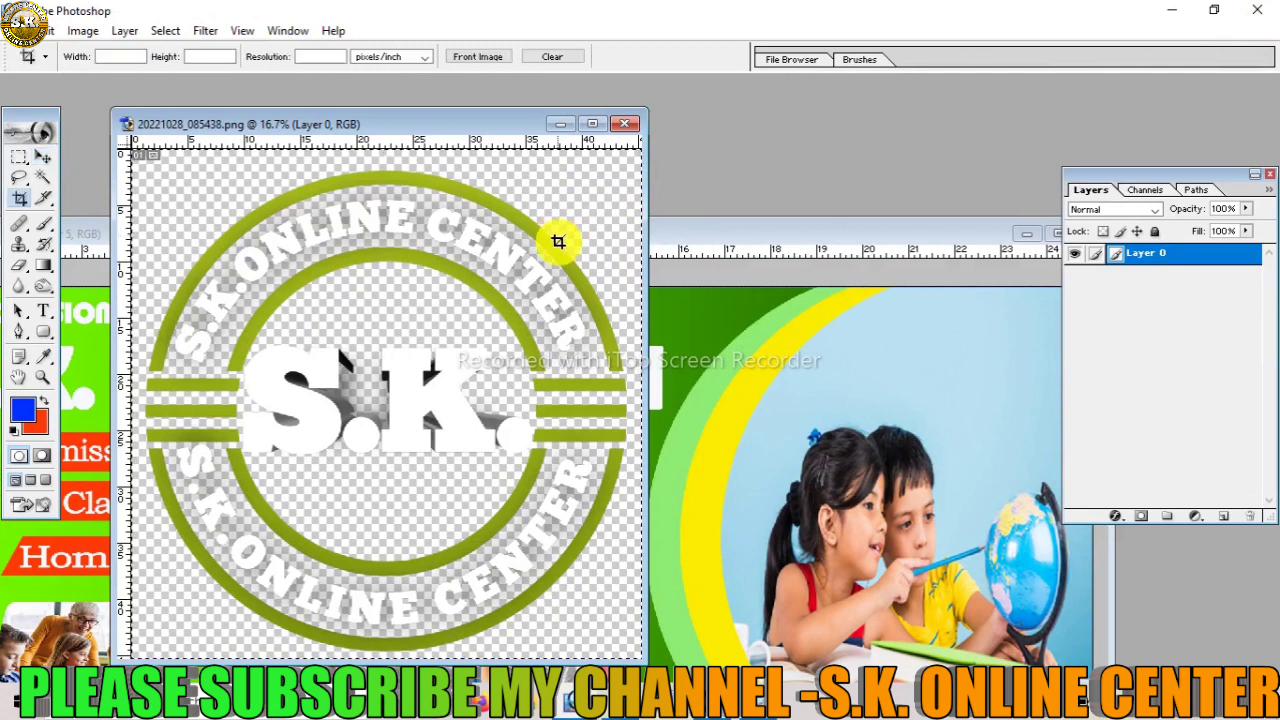
left_click(43, 157)
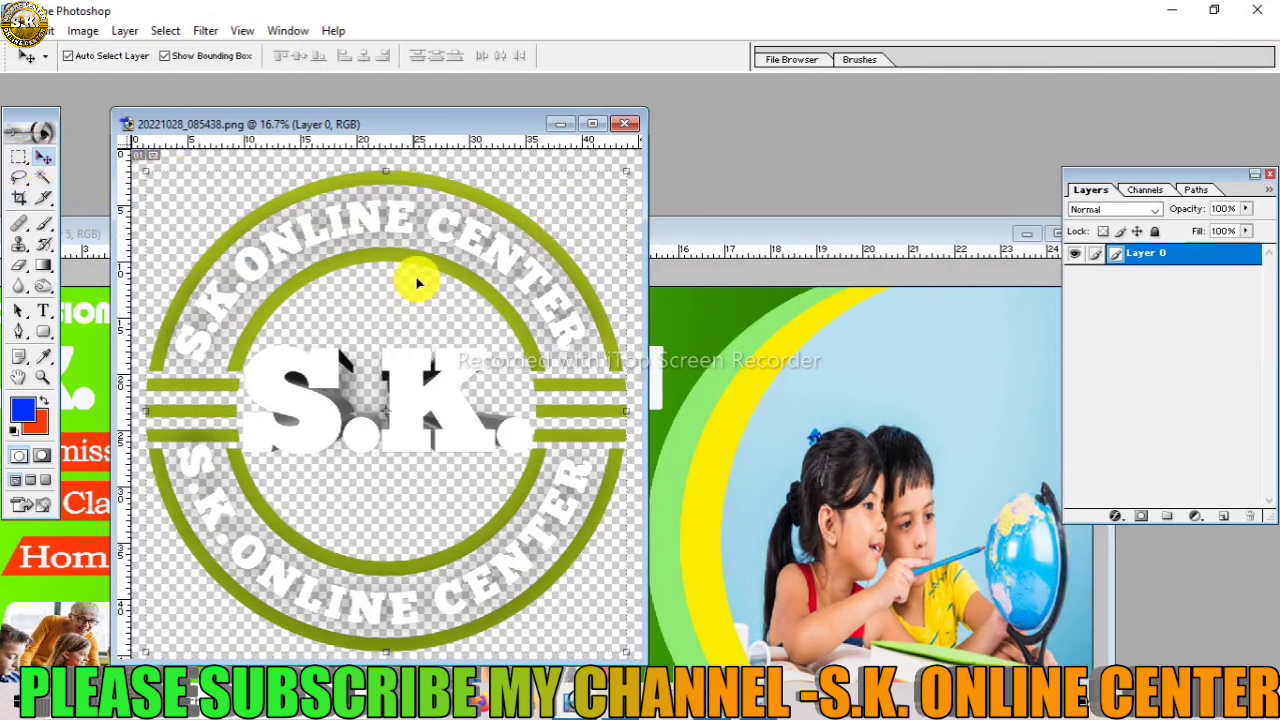
left_click_drag(415, 275, 814, 414)
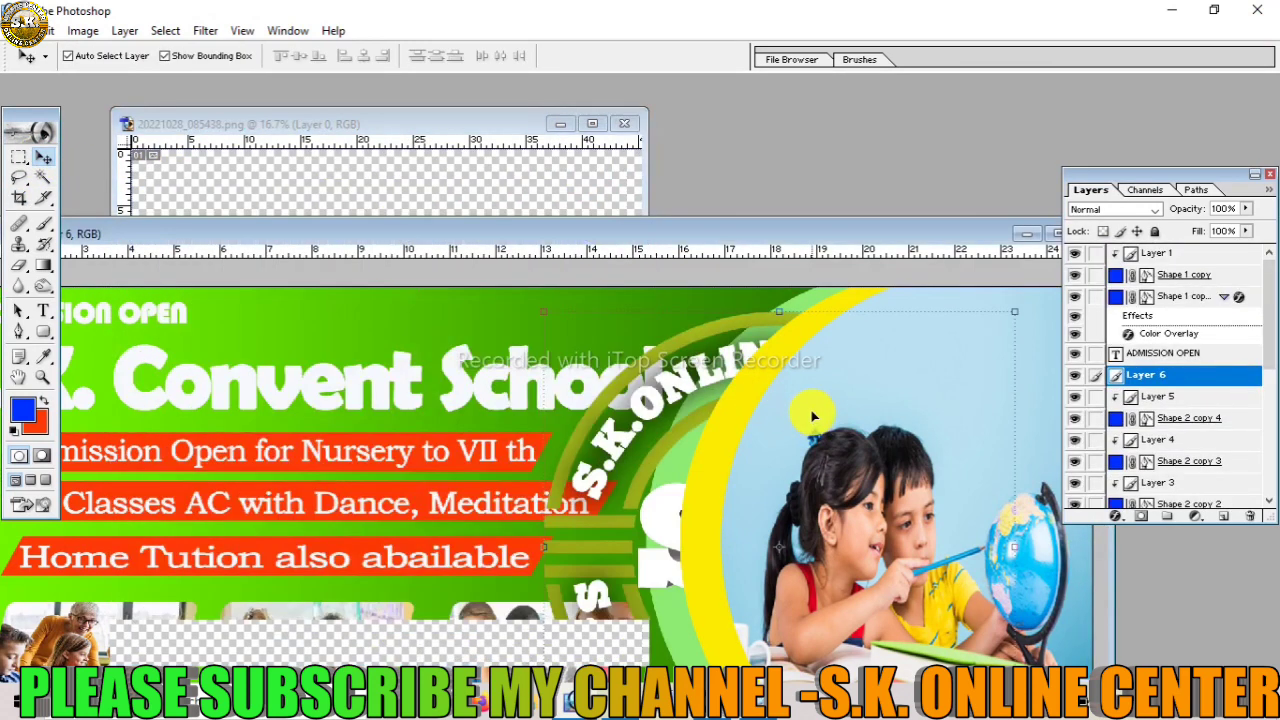
Scale the S.K. logo to about 53% and place it just above the end of 'School'
left_click(1057, 233)
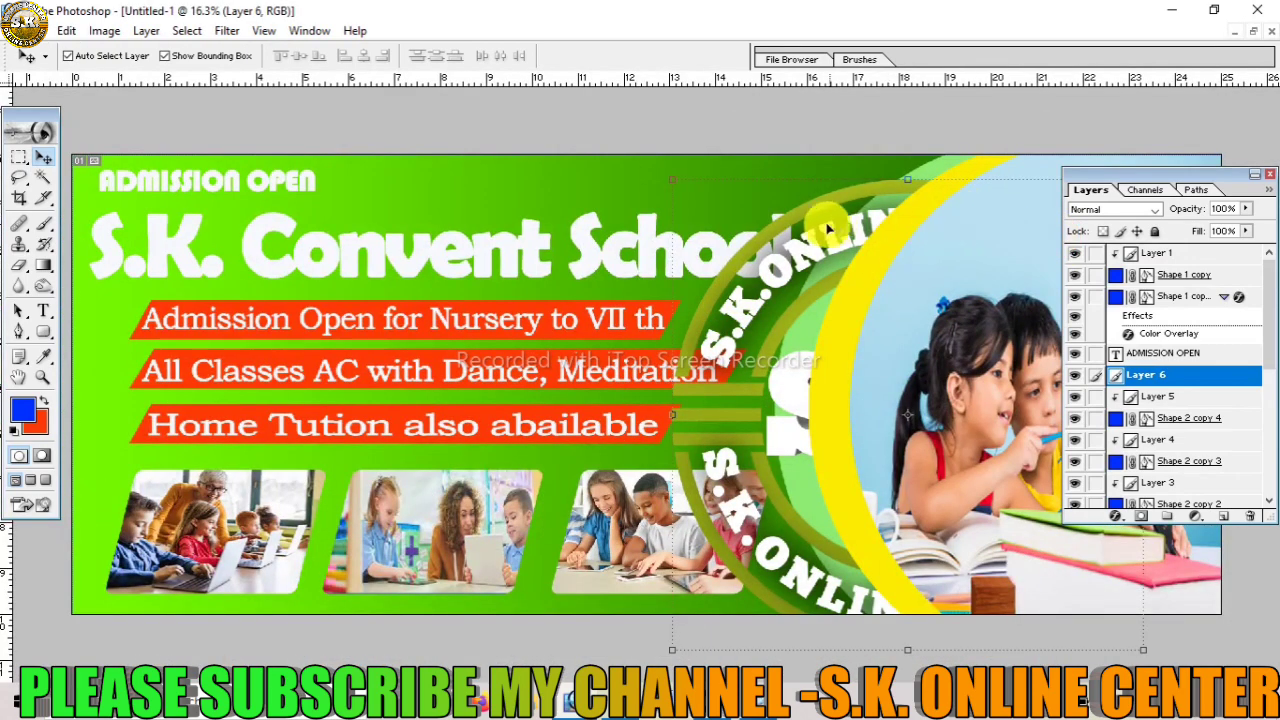
left_click_drag(815, 222, 511, 222)
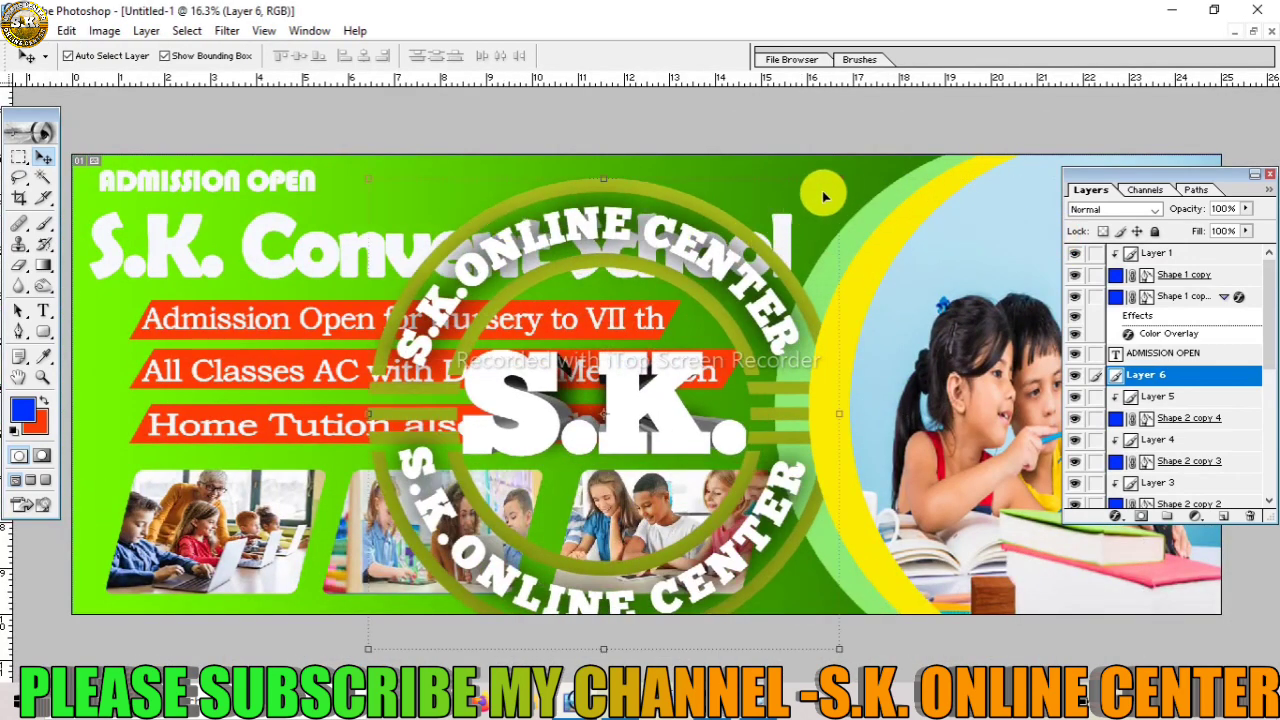
left_click_drag(845, 178, 457, 474)
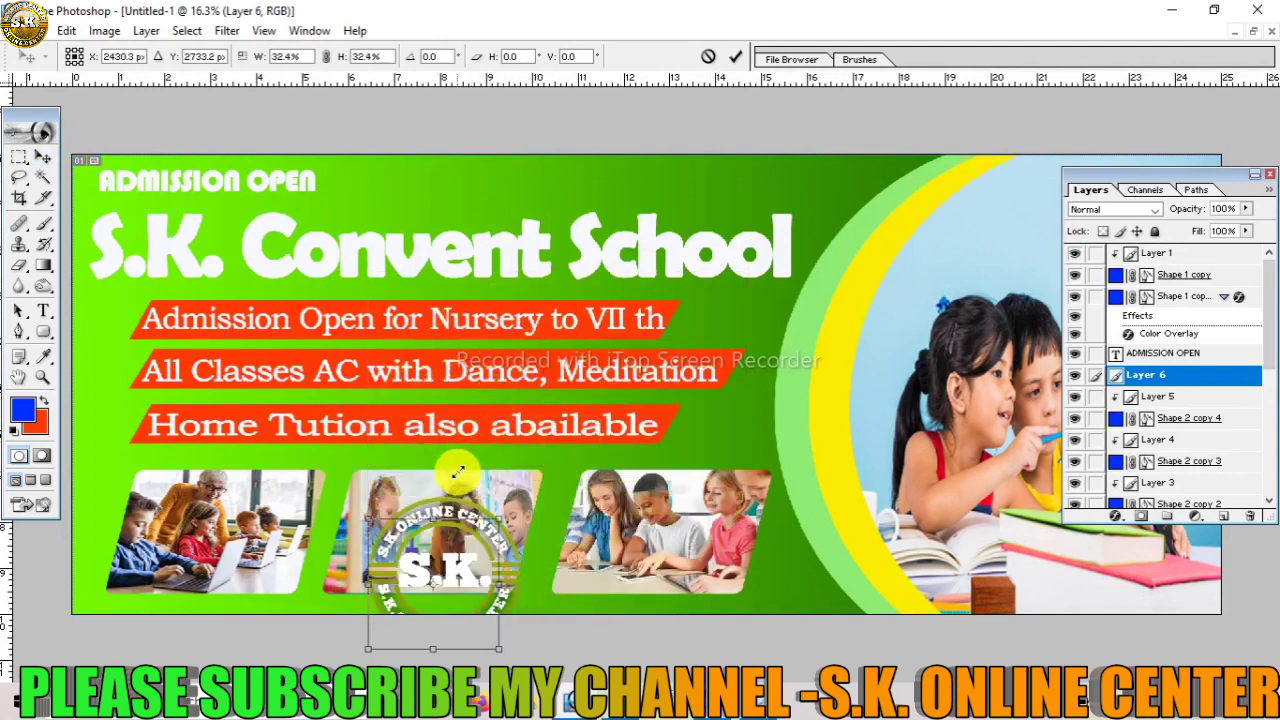
key("Return")
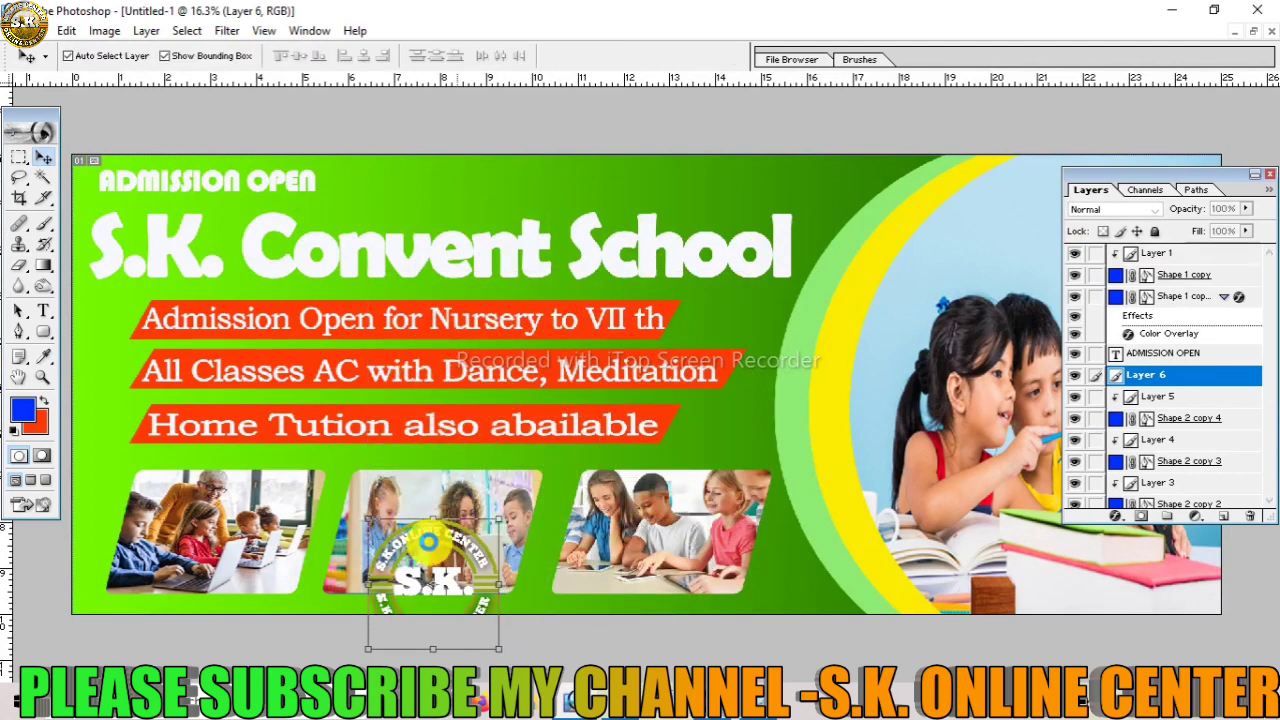
mouse_move(428, 540)
left_mouse_down()
mouse_move(792, 203)
mouse_move(747, 195)
left_mouse_up()
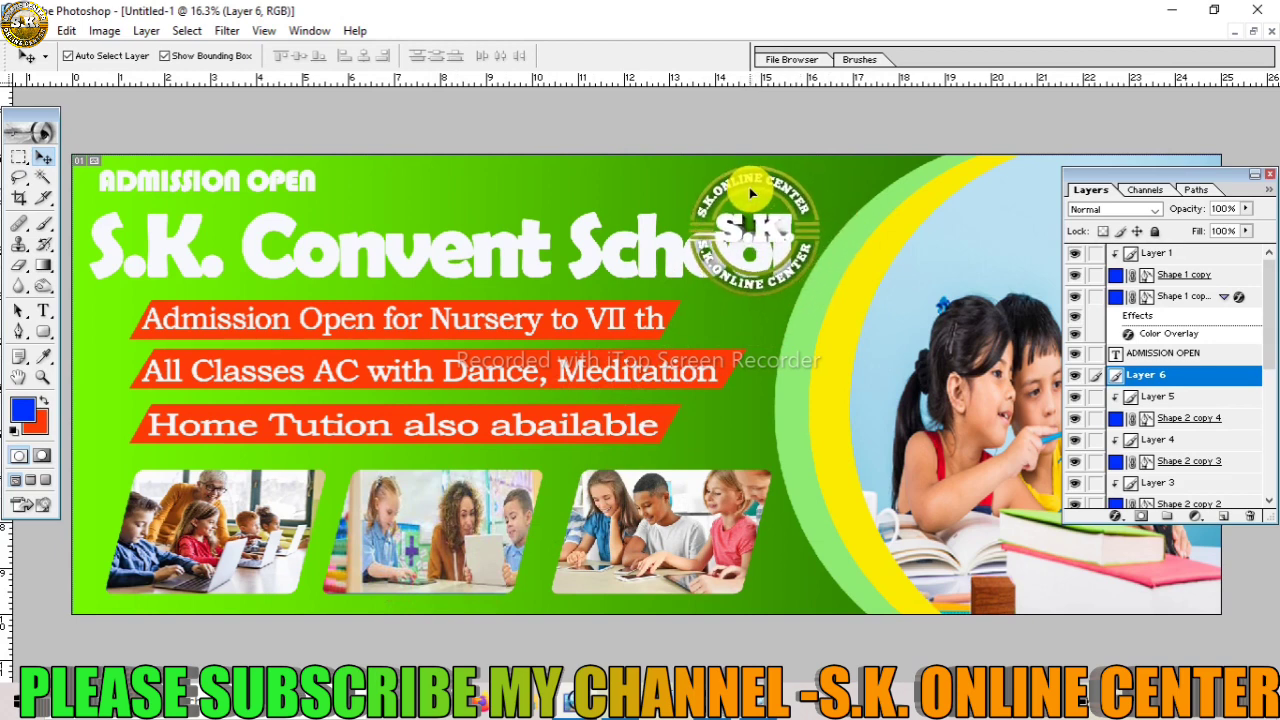
left_click_drag(822, 296, 762, 232)
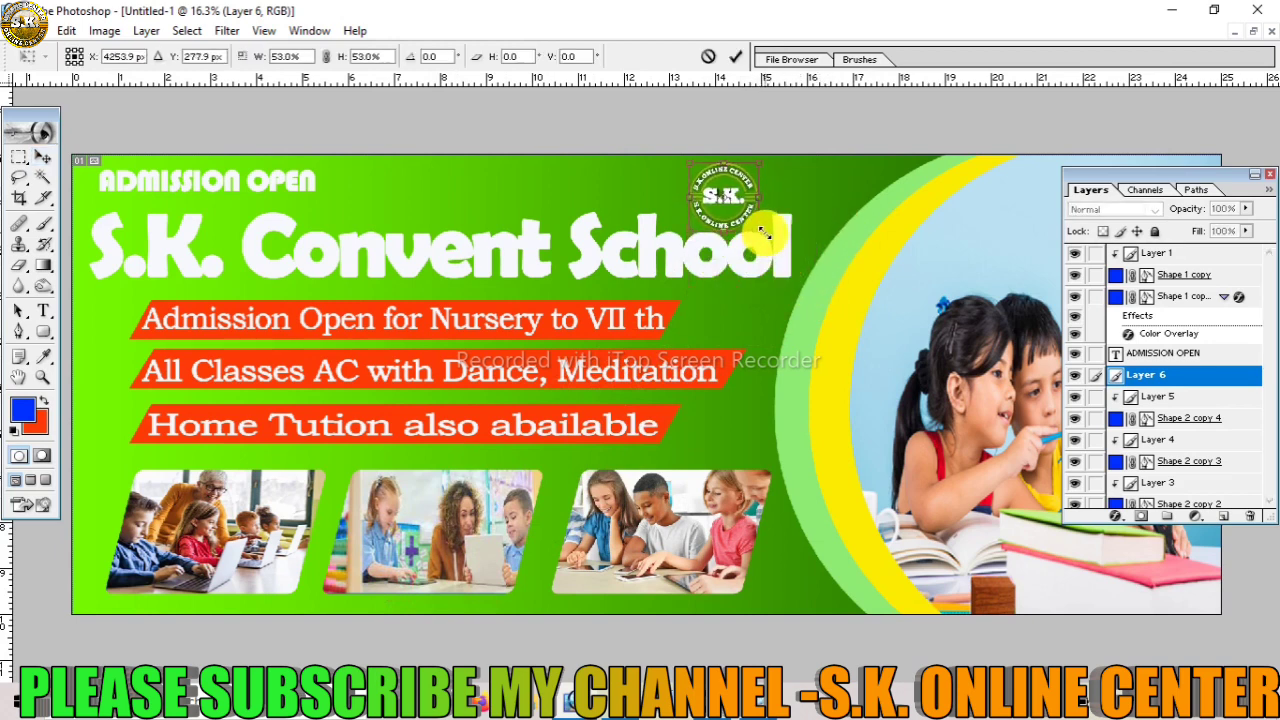
key("Return")
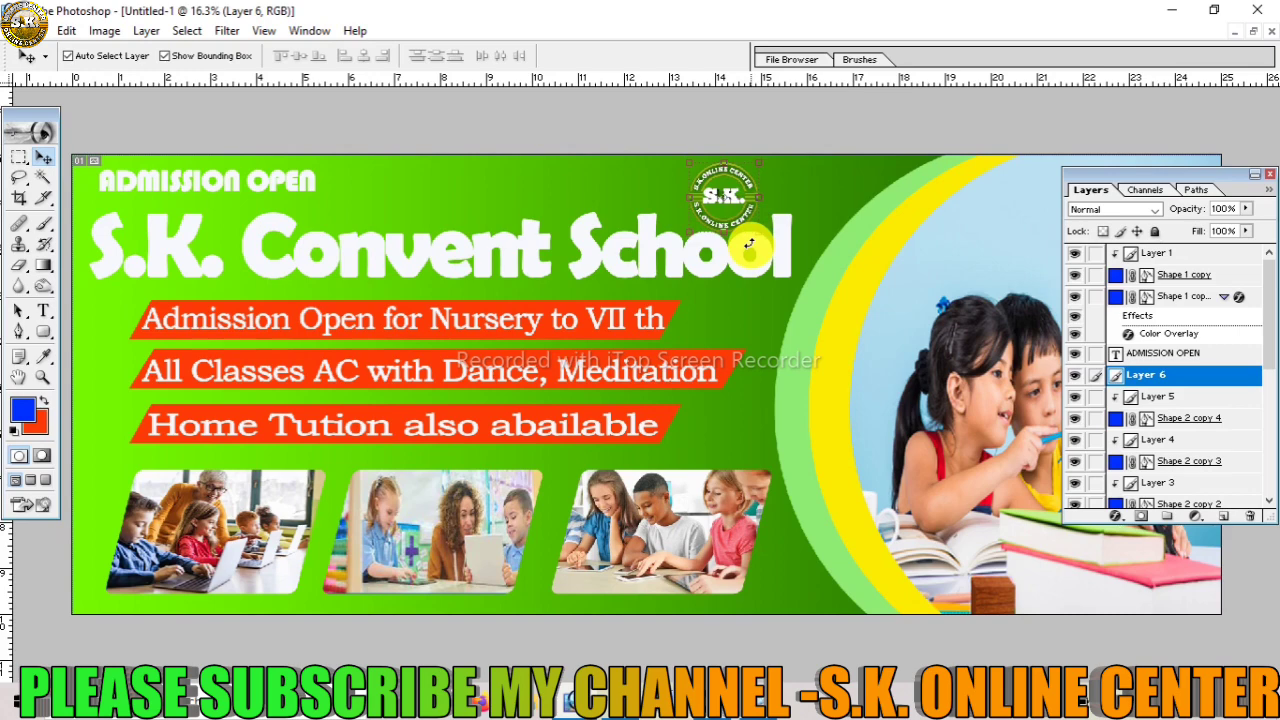
key("ctrl+minus")
key("ctrl+minus")
key("ctrl+minus")
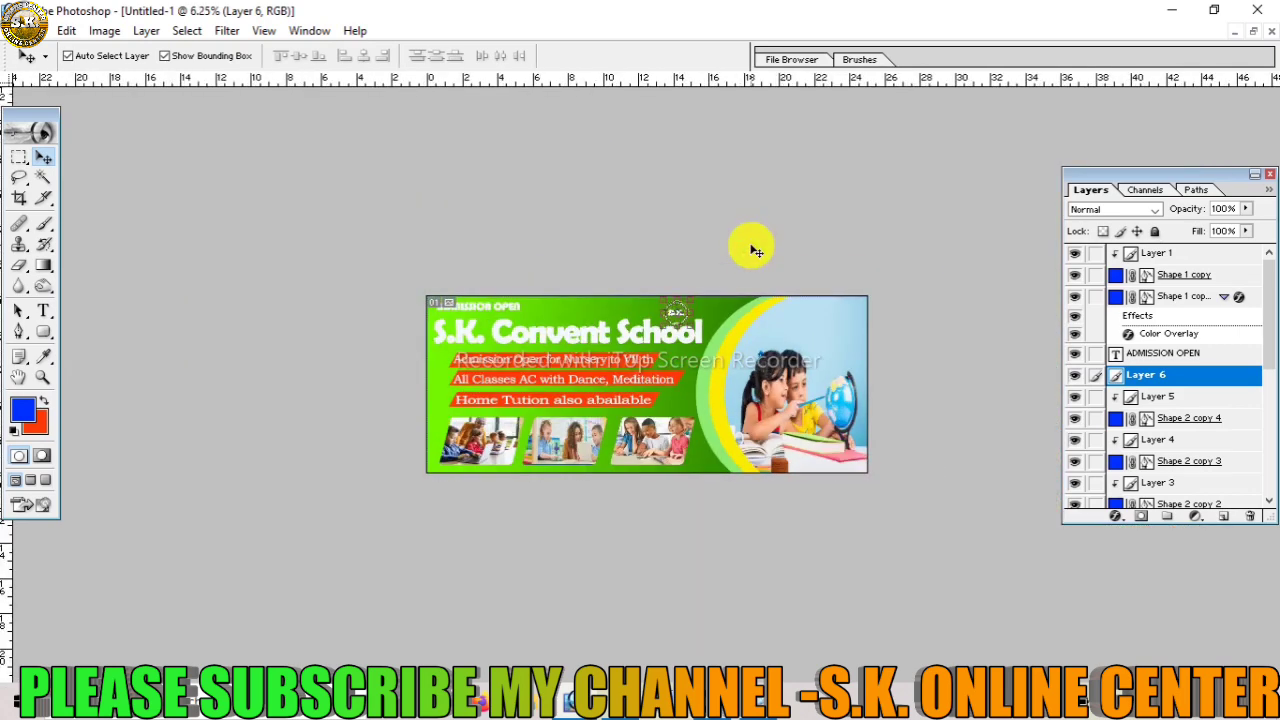
Fit the whole banner in the window and close the Layers palette
key("ctrl+plus")
key("ctrl+plus")
key("ctrl+plus")
key("ctrl+plus")
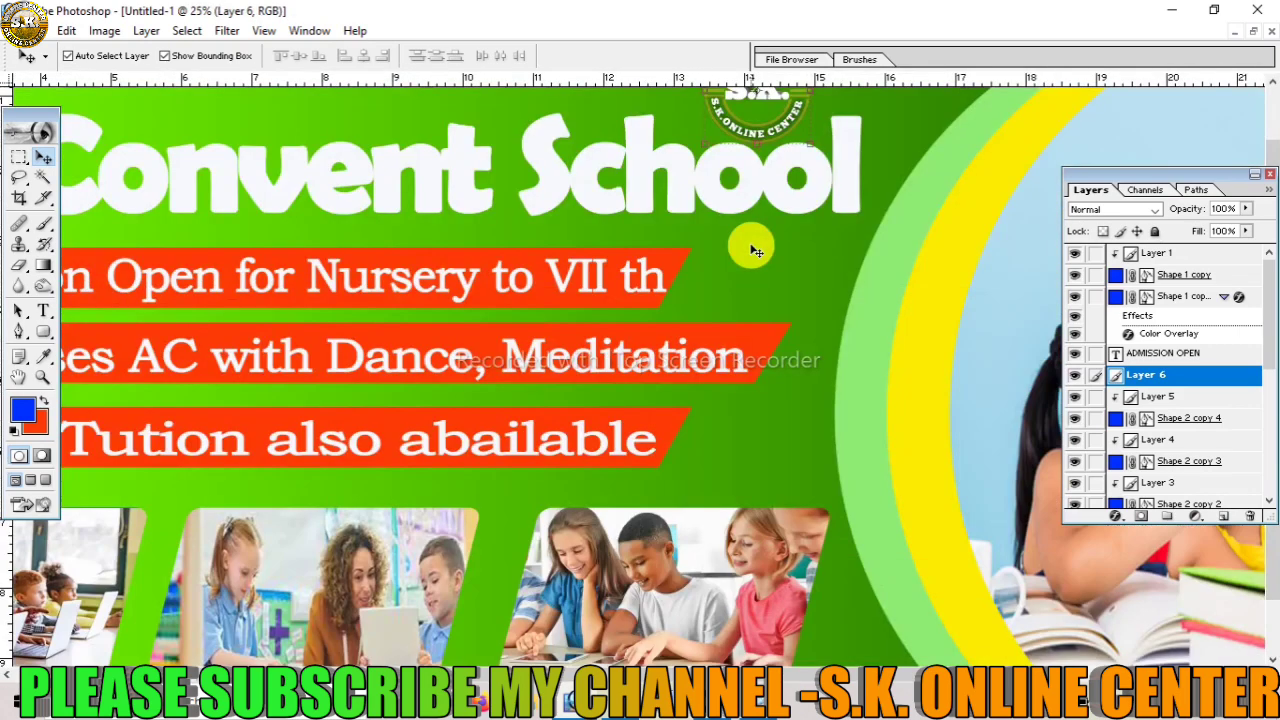
key("ctrl+0")
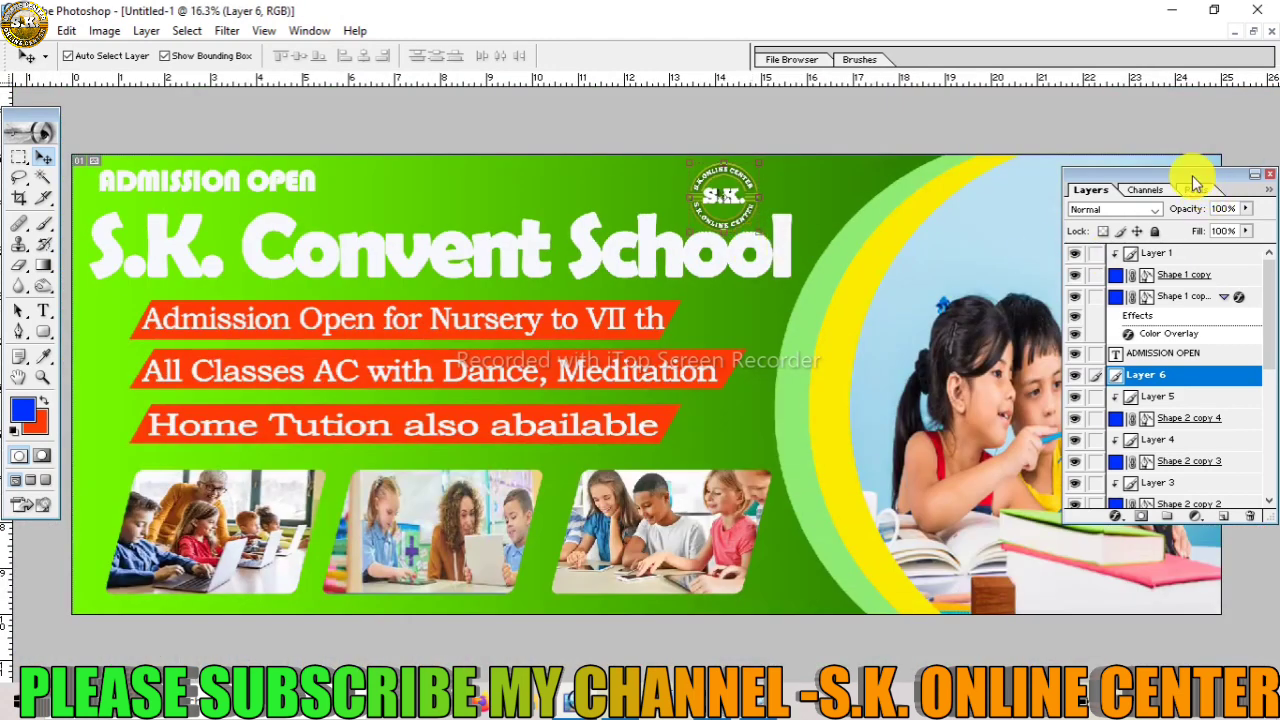
left_click_drag(1195, 183, 1193, 183)
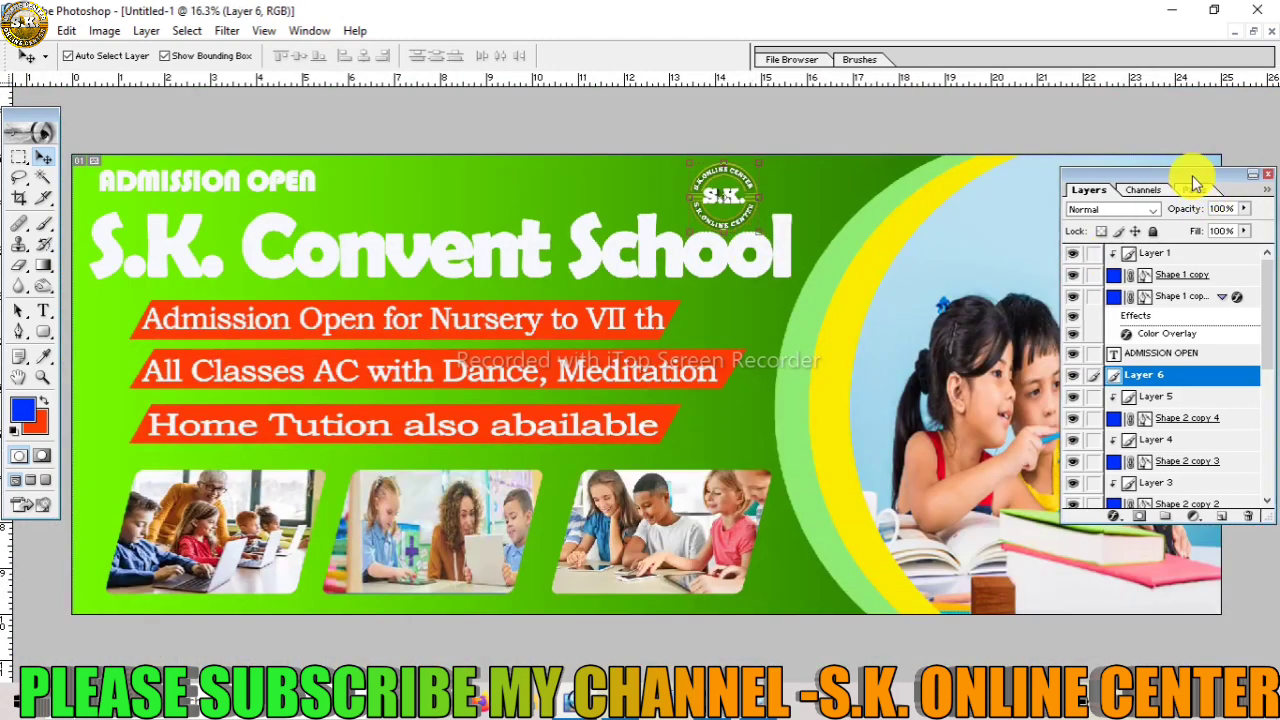
left_click(1268, 180)
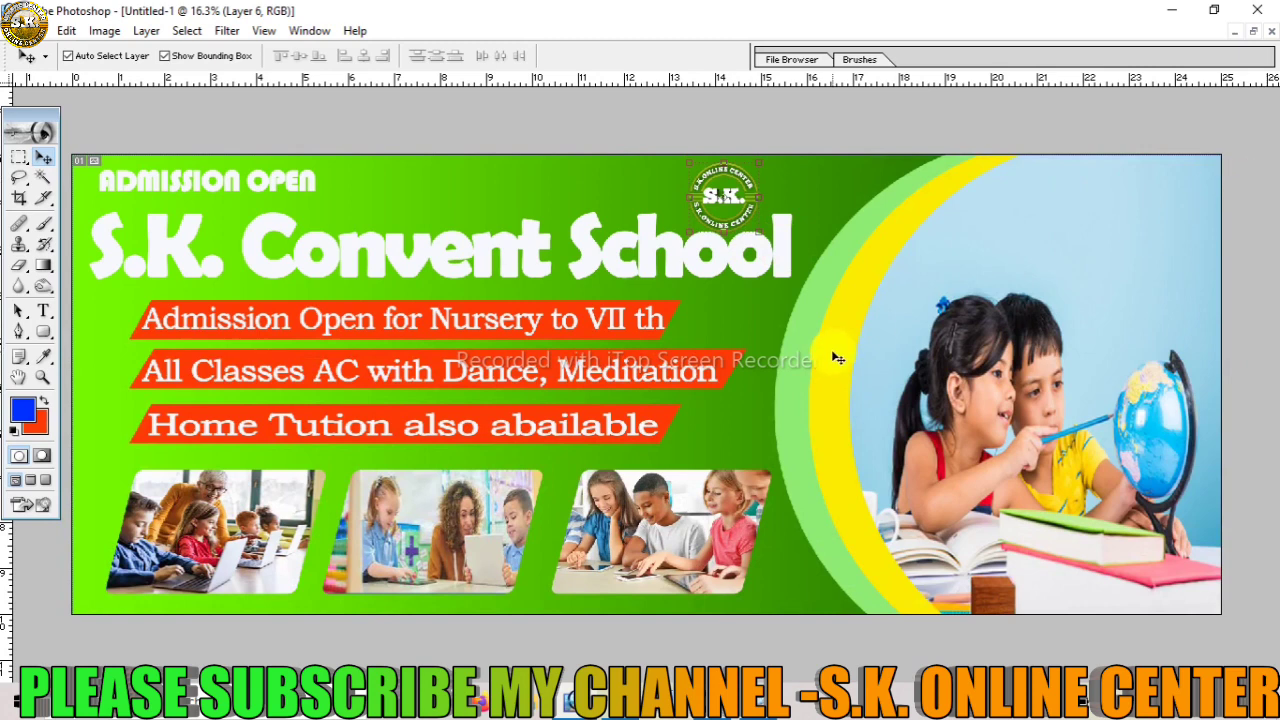